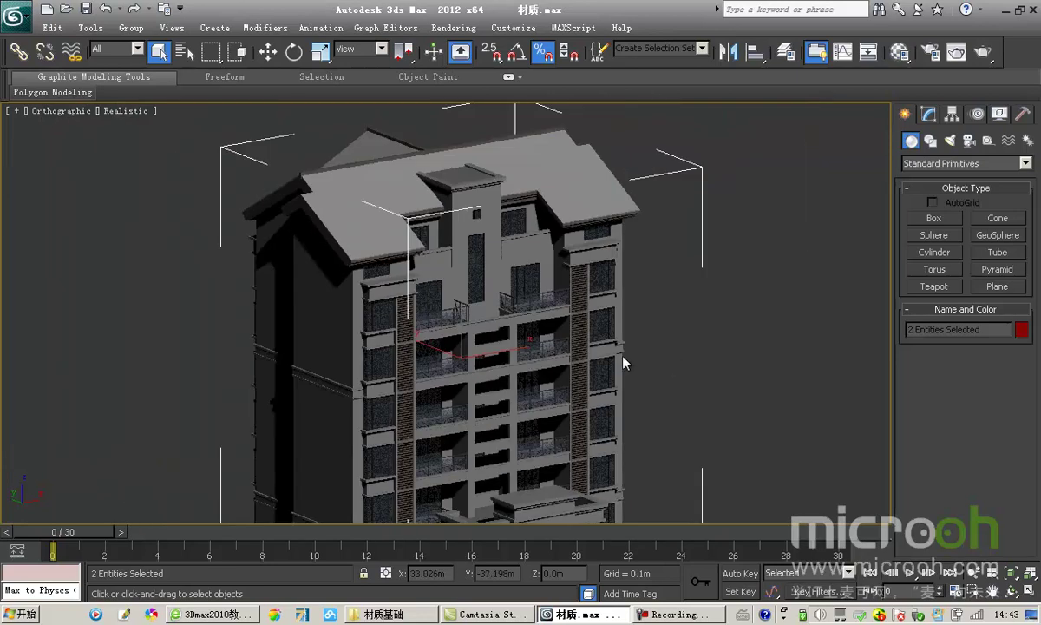
Step: Open the Material Editor and reset all of its material slots
middle_drag(457, 323, 575, 201)
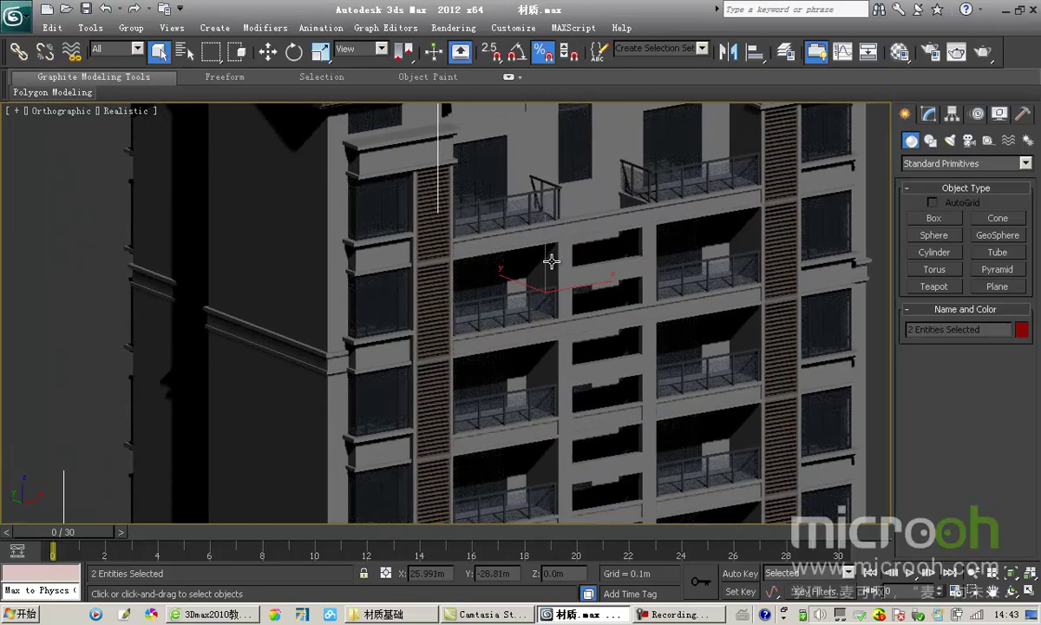
scroll(553, 261, down, 2)
middle_drag(551, 261, 548, 311)
middle_drag(481, 244, 478, 253)
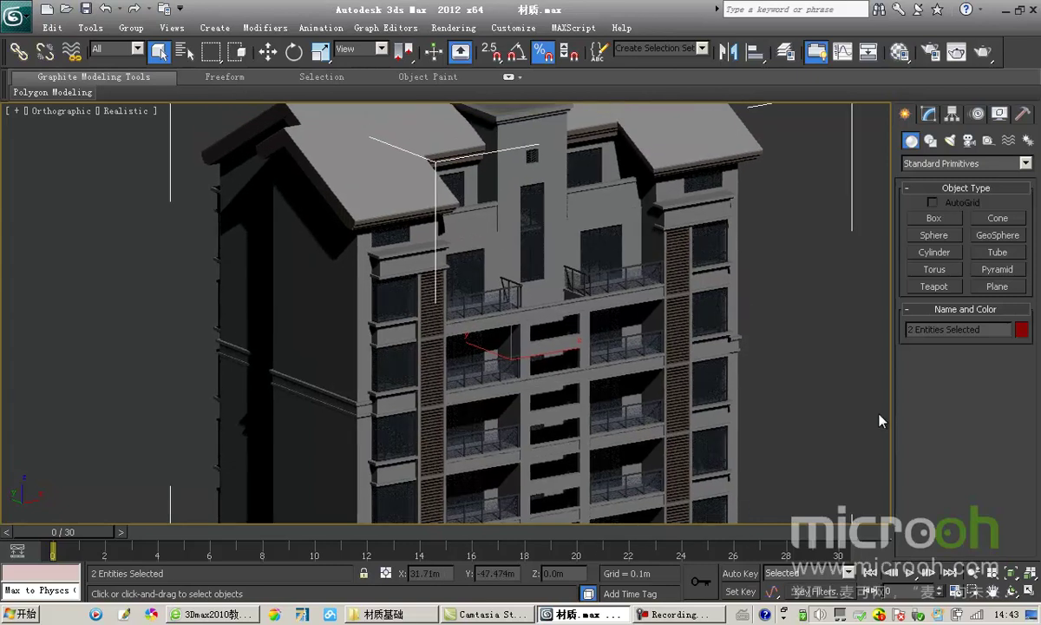
key(m)
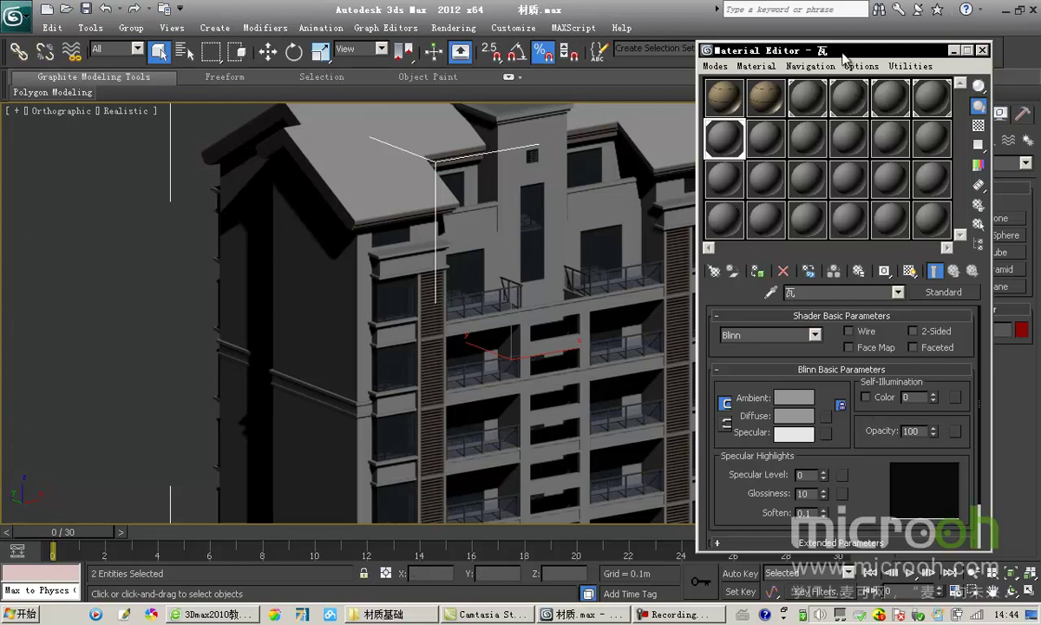
drag(820, 55, 798, 58)
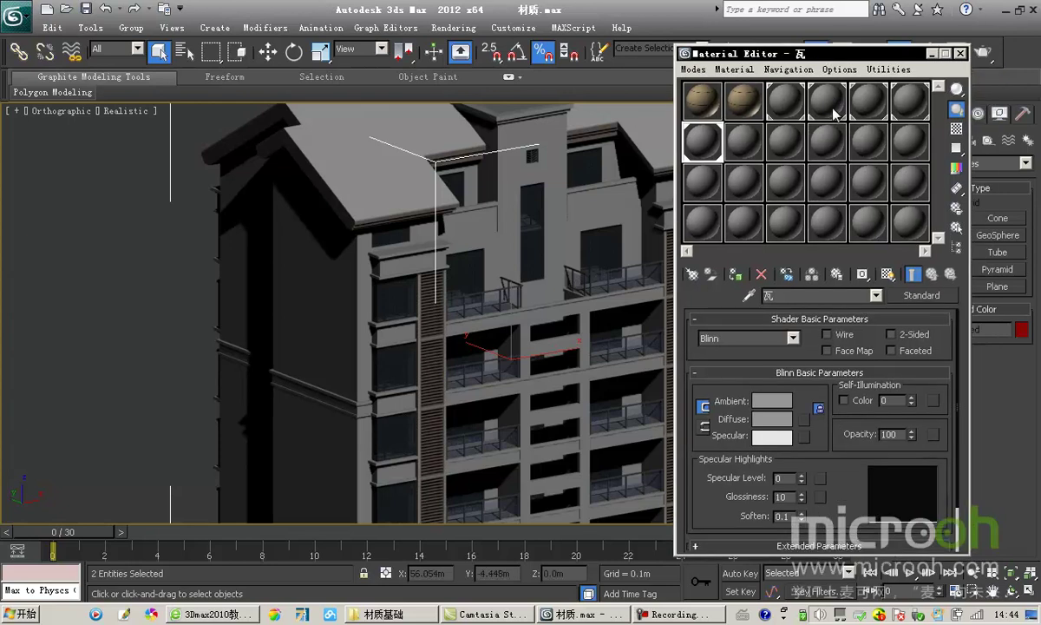
click(885, 71)
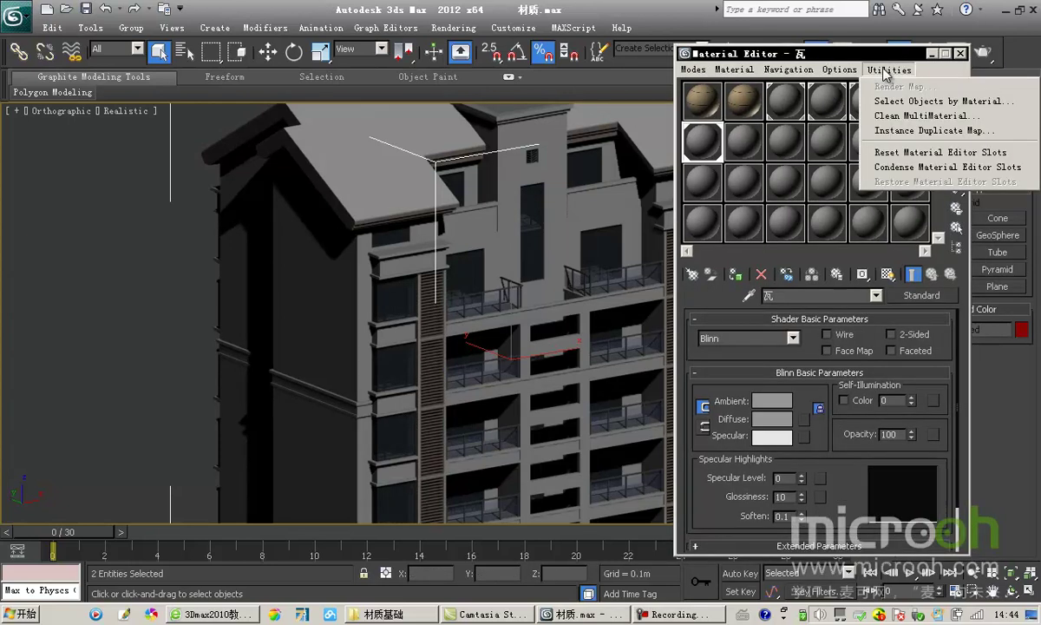
click(903, 155)
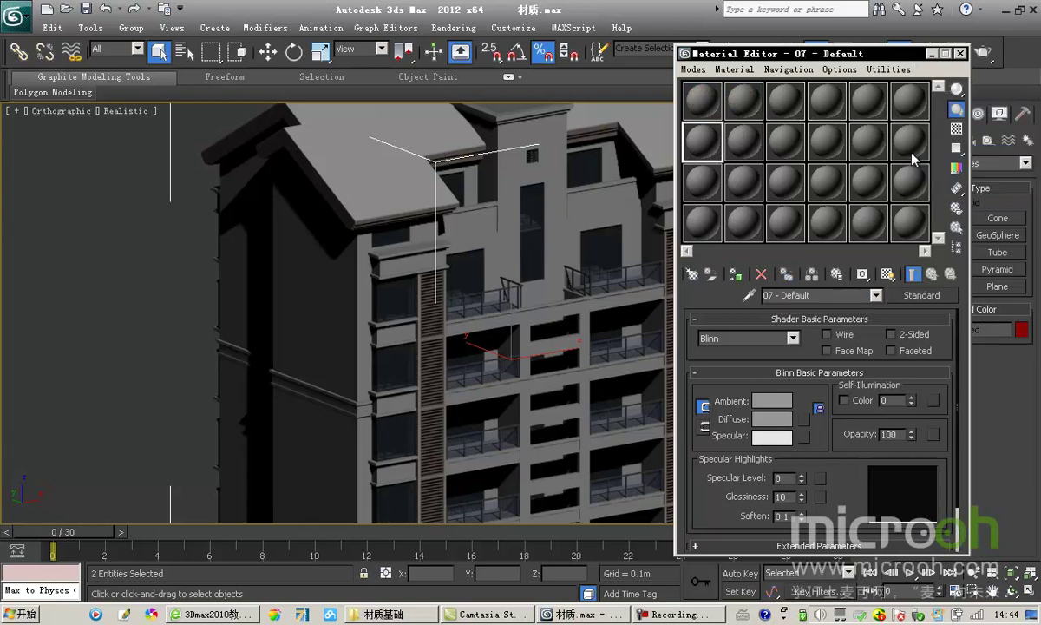
Step: Pick the material from the building's dark side wall into the first sample slot
drag(698, 54, 747, 53)
click(731, 99)
scroll(542, 189, up, 6)
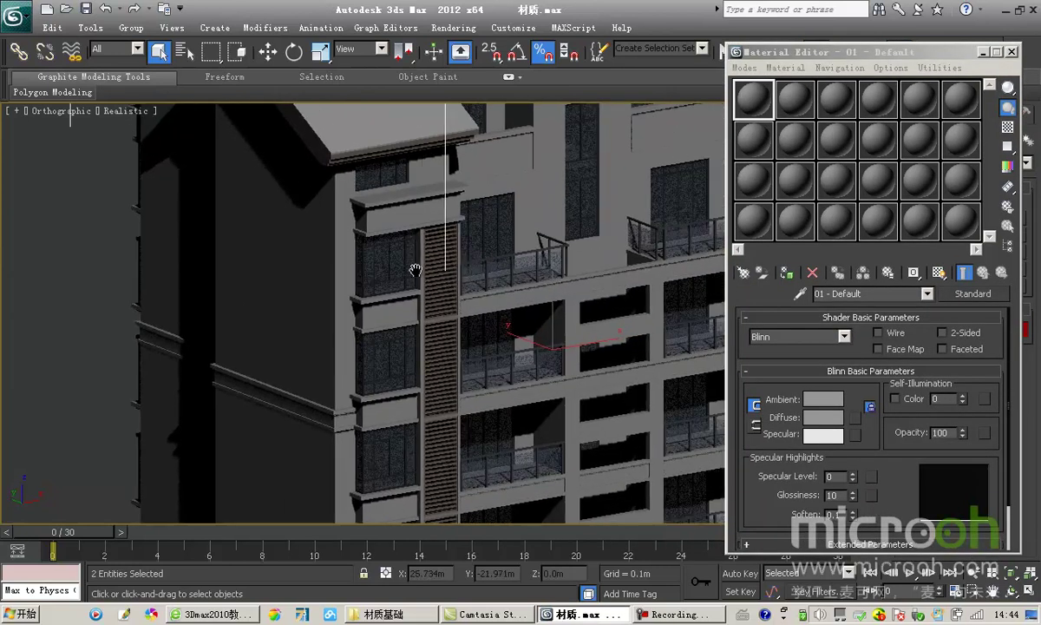
key(z)
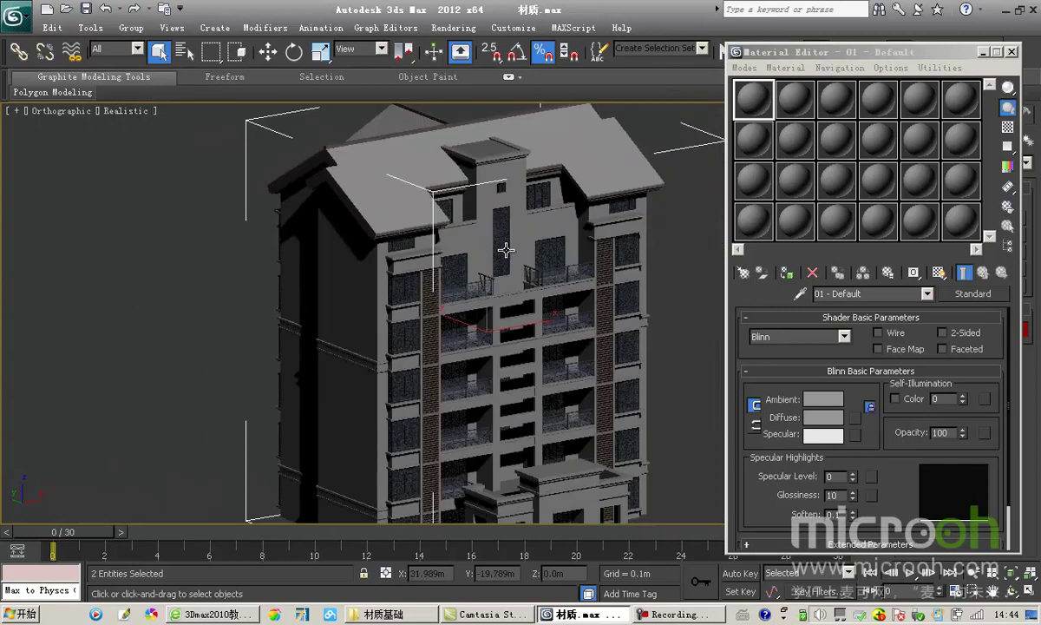
alt+middle_drag(497, 315, 502, 274)
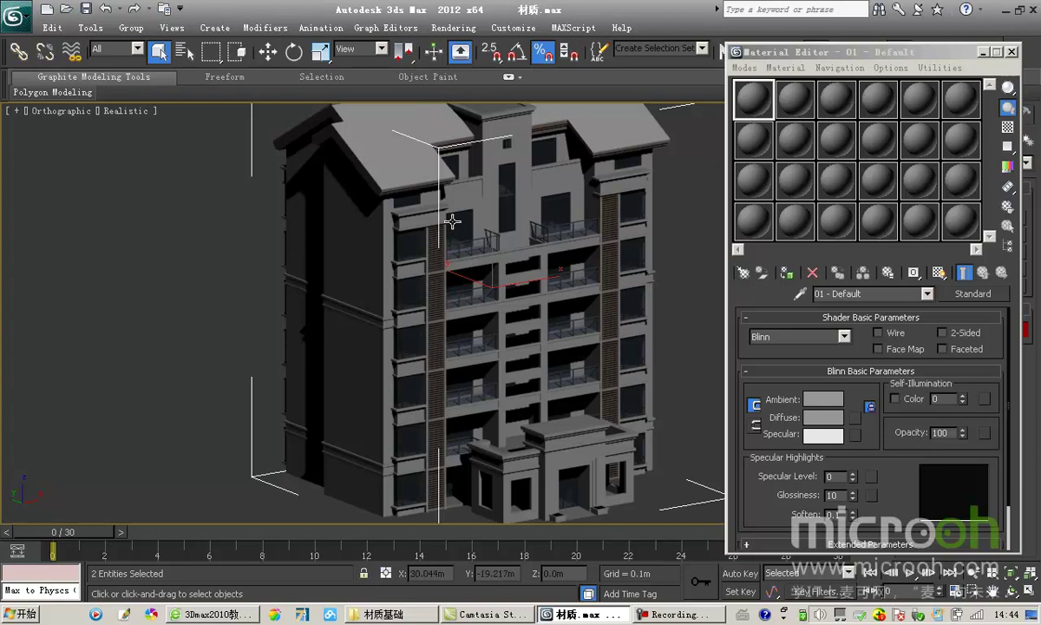
scroll(476, 254, up, 4)
middle_drag(477, 256, 518, 404)
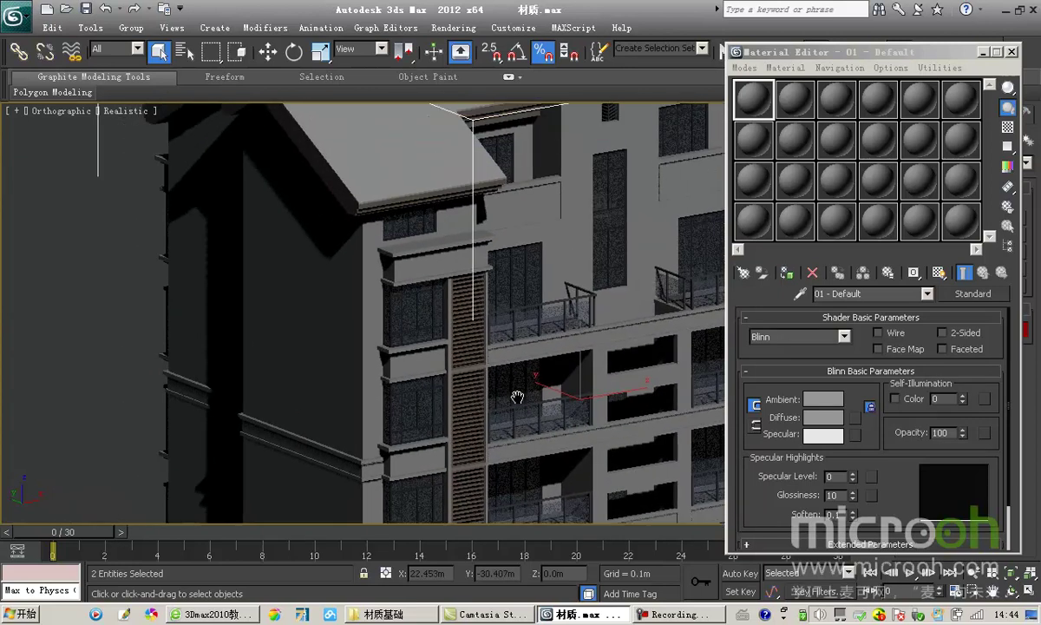
middle_drag(622, 258, 620, 320)
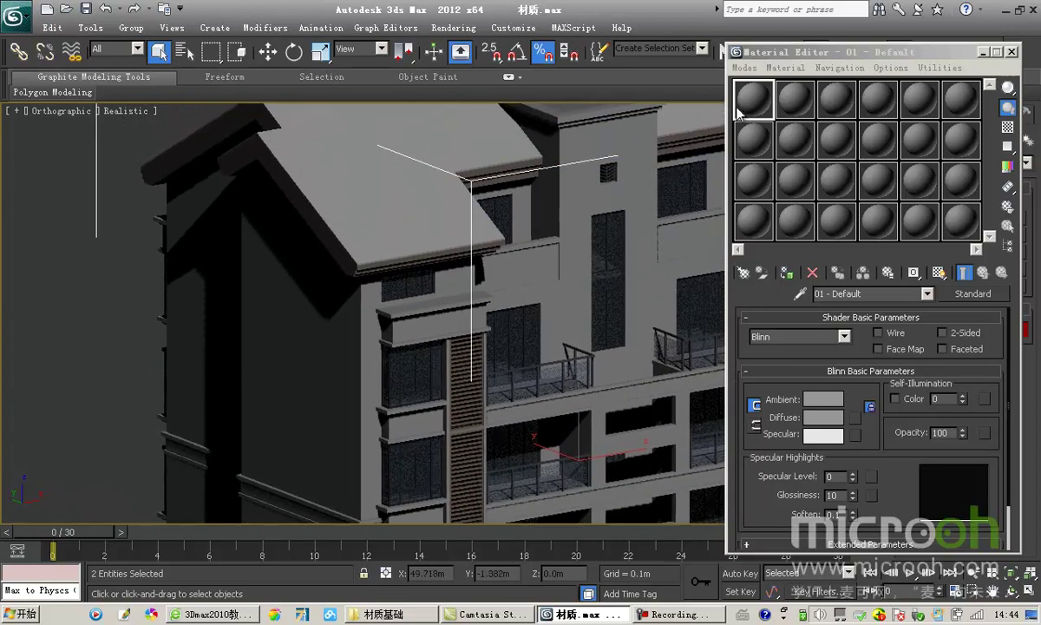
click(746, 92)
drag(777, 53, 796, 53)
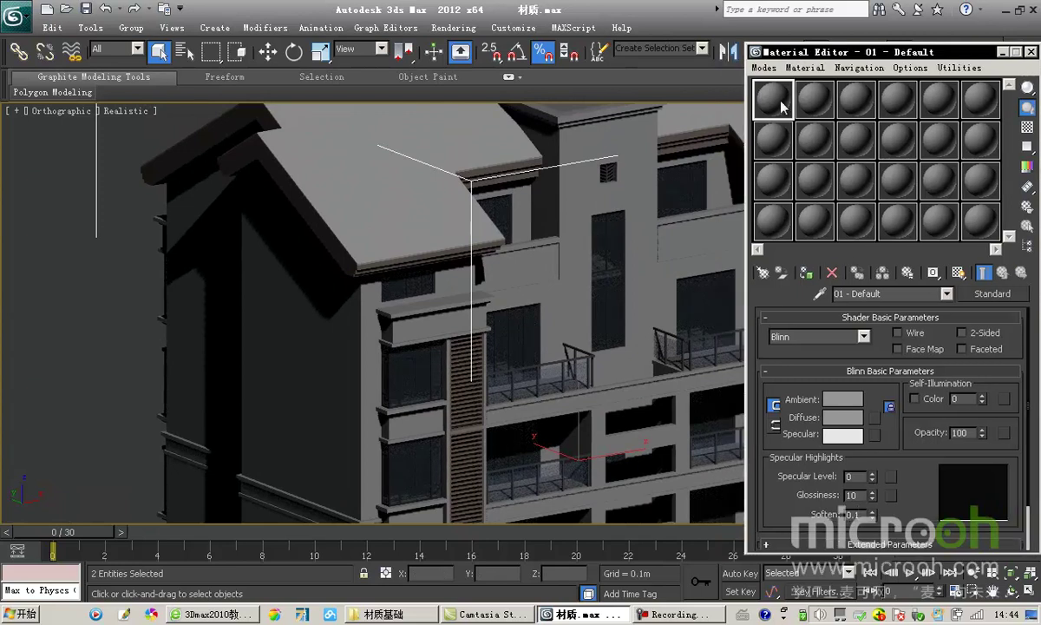
click(820, 294)
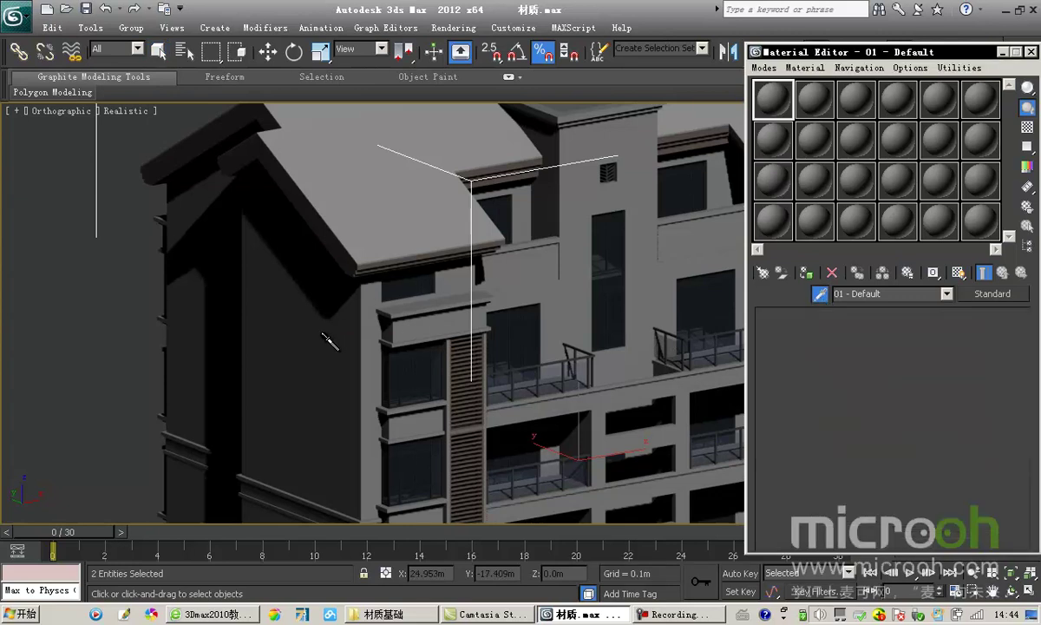
click(330, 341)
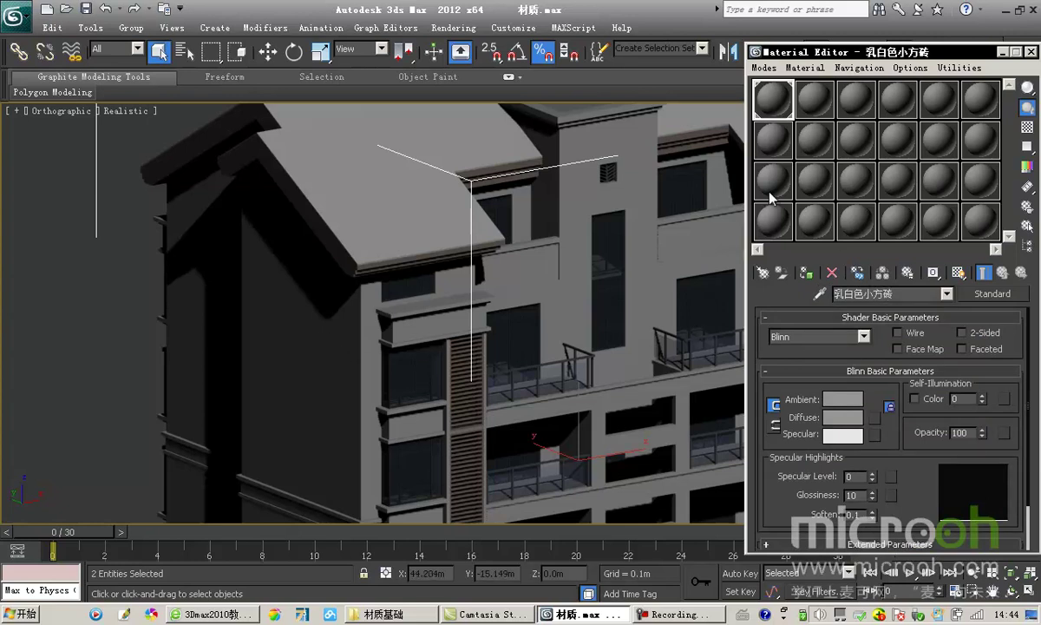
click(872, 293)
double_click(894, 293)
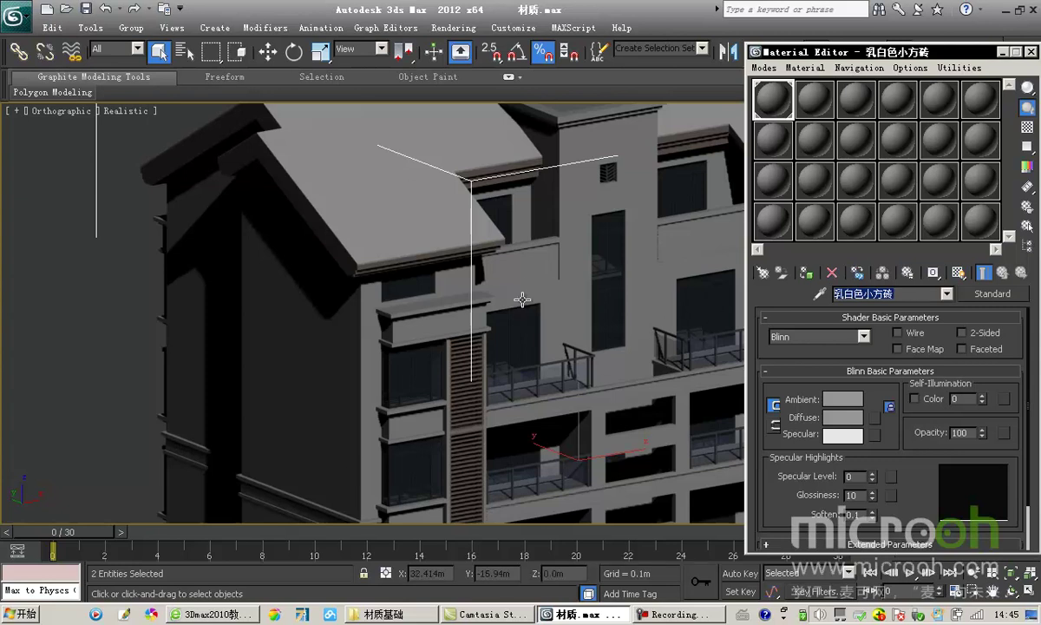
Step: Deselect the building and turn off Shadows in the viewport's lighting configuration
middle_drag(523, 309, 512, 211)
scroll(535, 246, down, 4)
scroll(506, 302, up, 2)
middle_drag(506, 303, 487, 312)
middle_drag(646, 333, 630, 307)
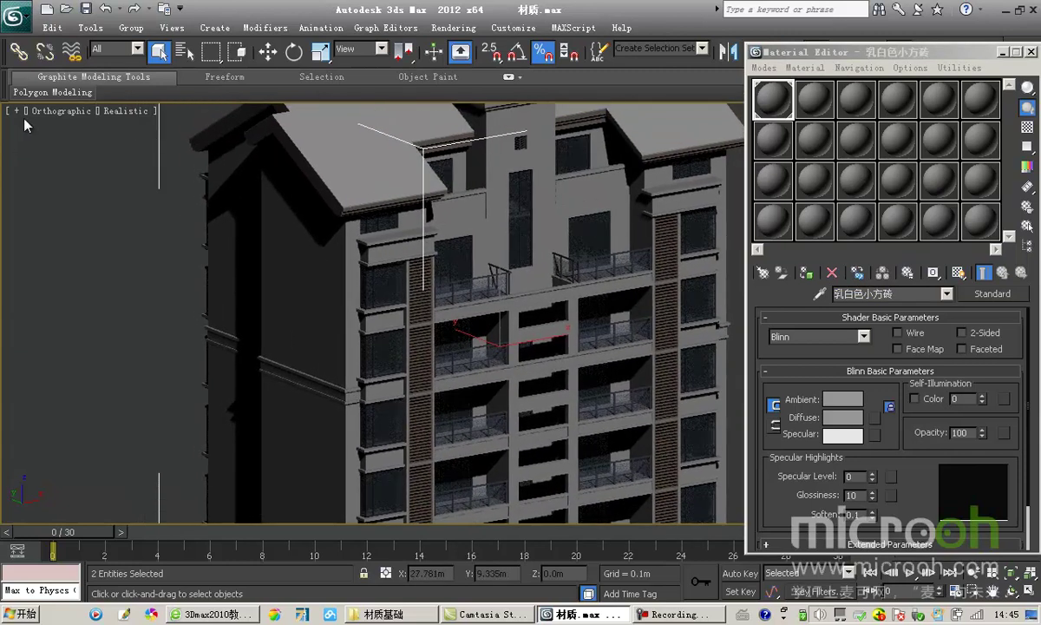
click(280, 244)
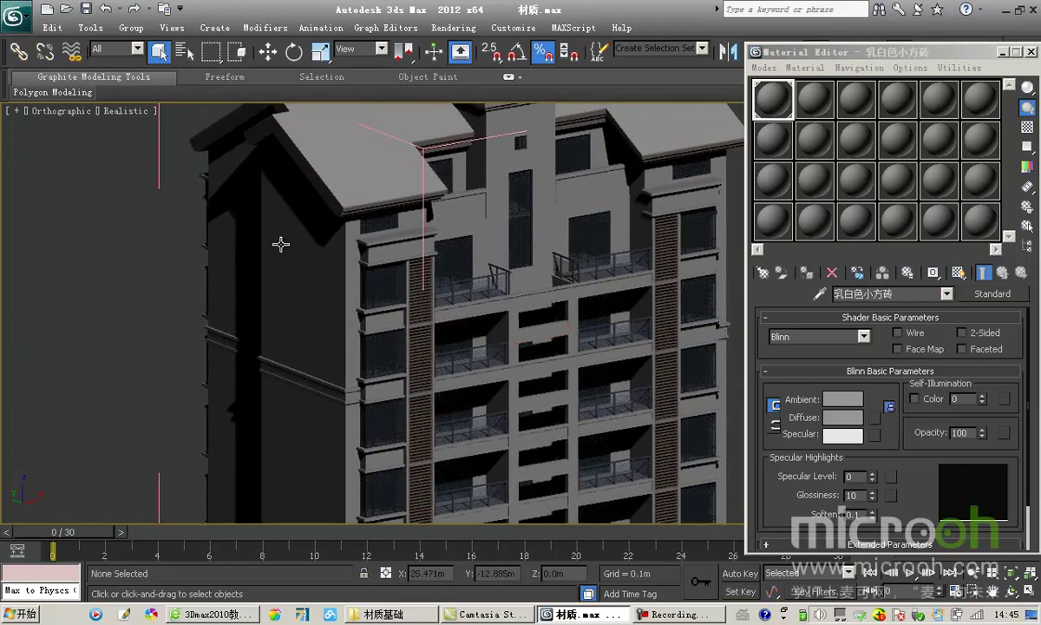
click(17, 112)
click(72, 284)
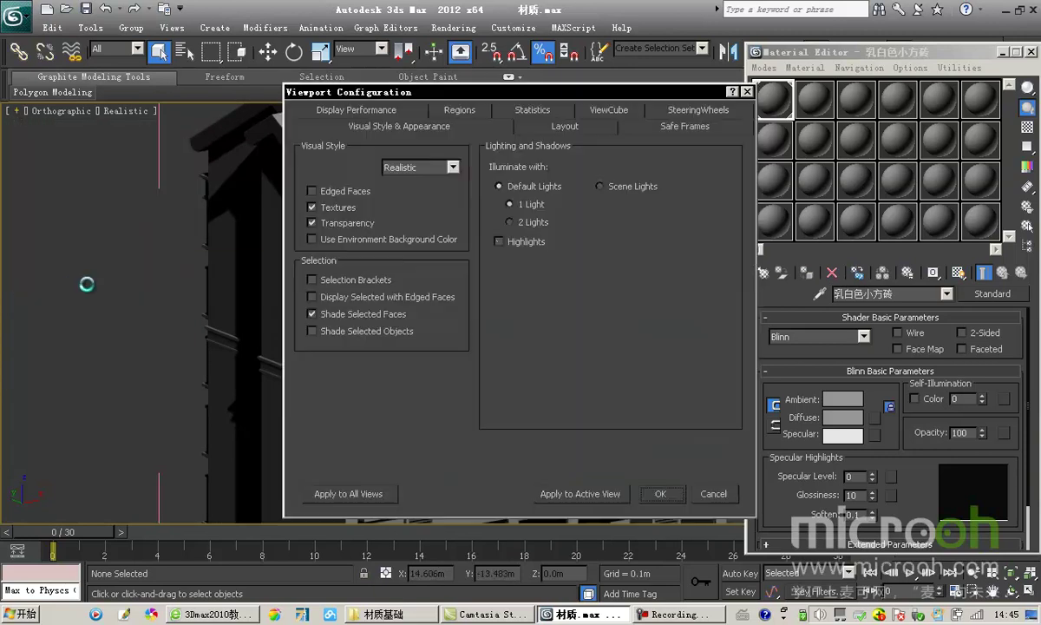
click(499, 355)
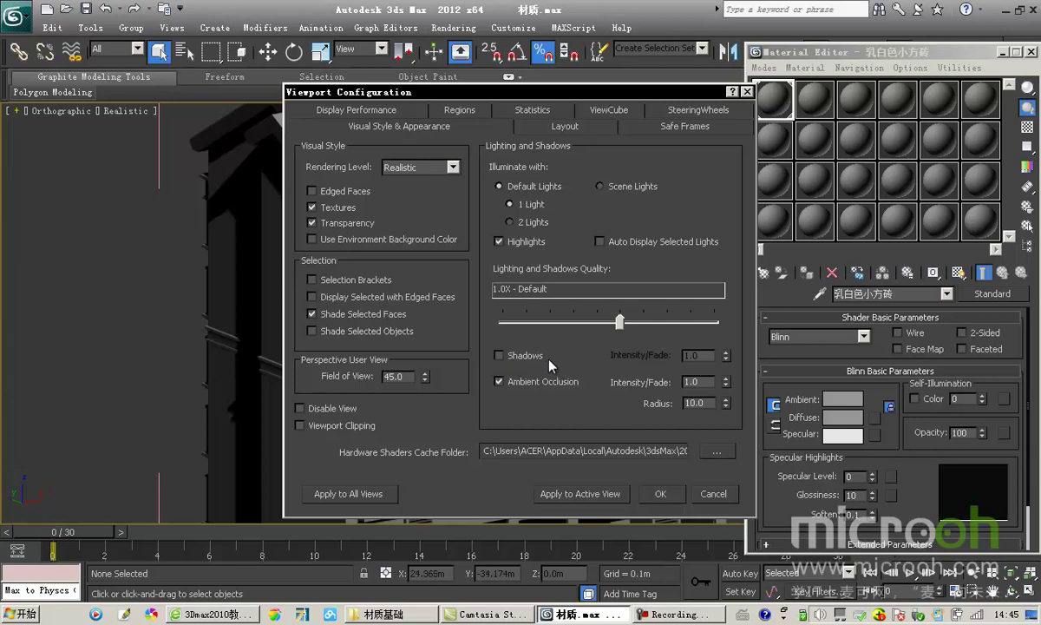
click(657, 496)
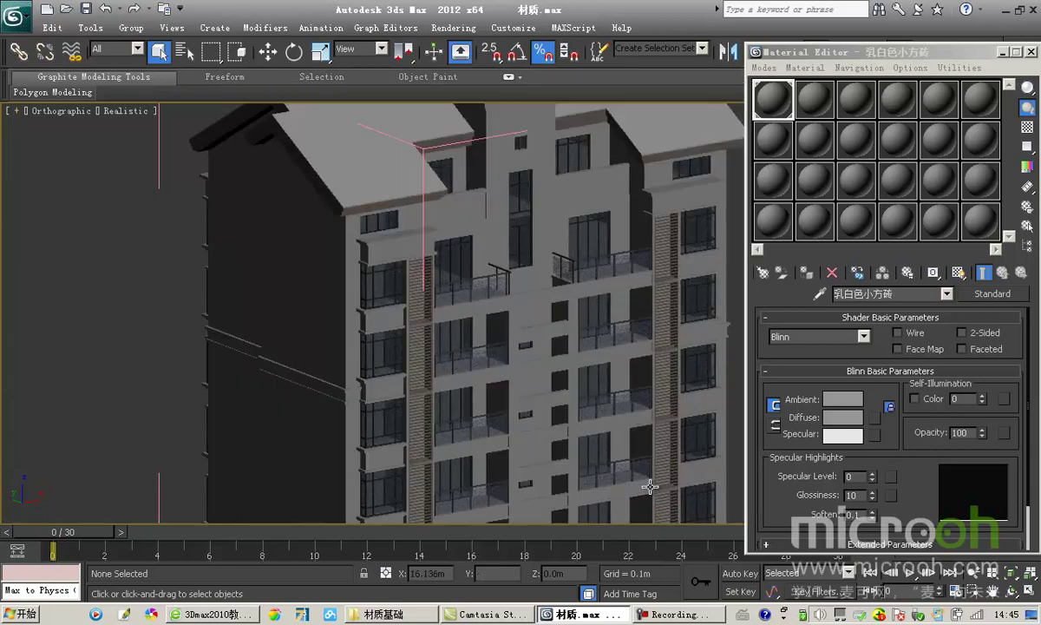
Step: Select all of the building's objects in wireframe display and close their open group
middle_drag(472, 279, 489, 279)
scroll(409, 253, up, 2)
middle_drag(409, 252, 418, 272)
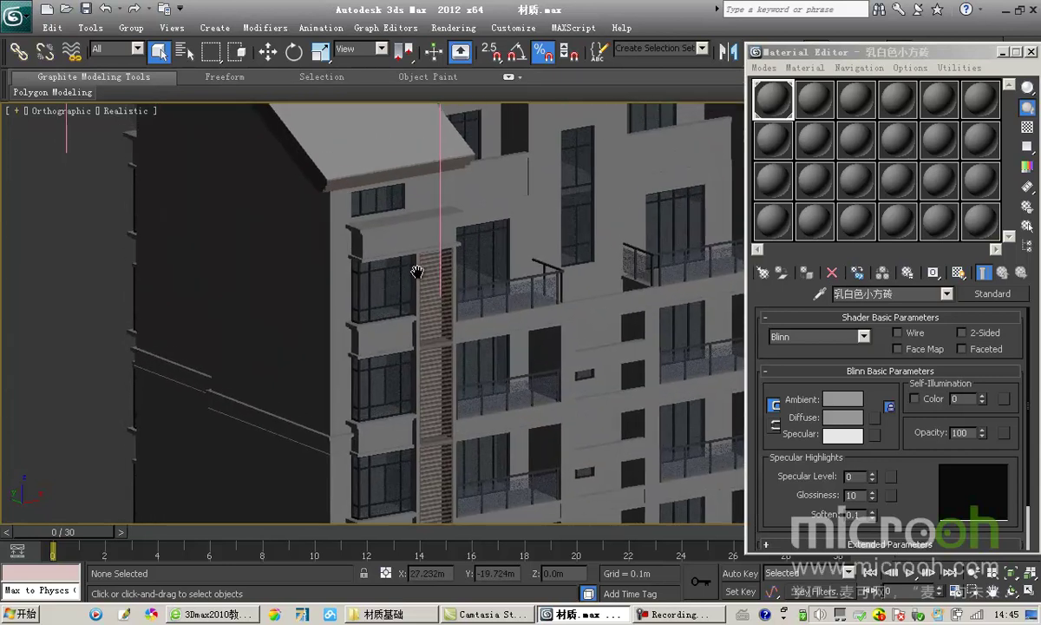
scroll(425, 272, down, 3)
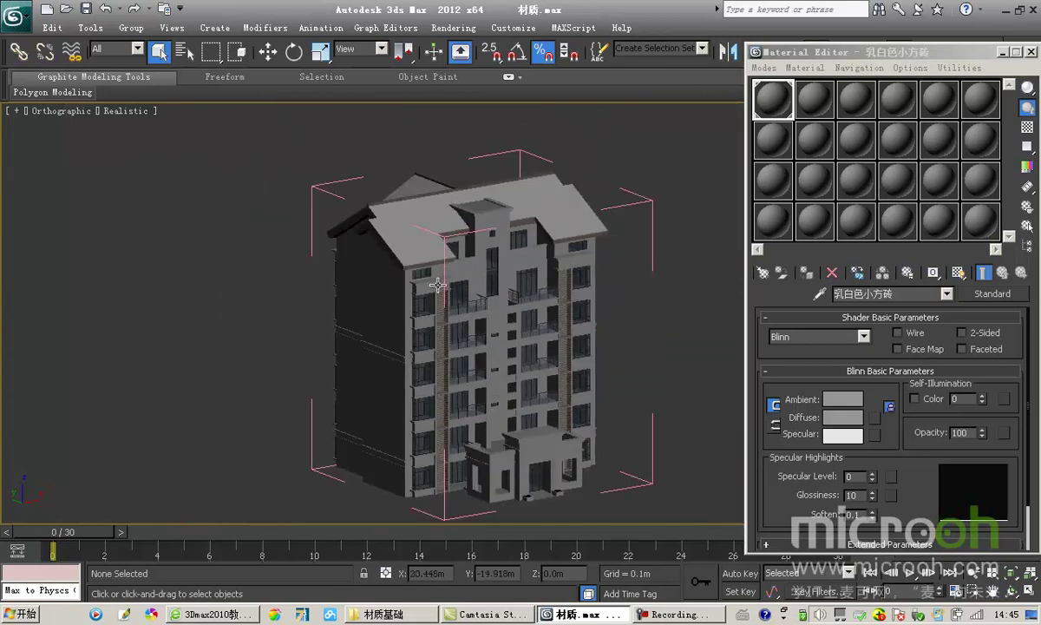
middle_drag(445, 296, 440, 278)
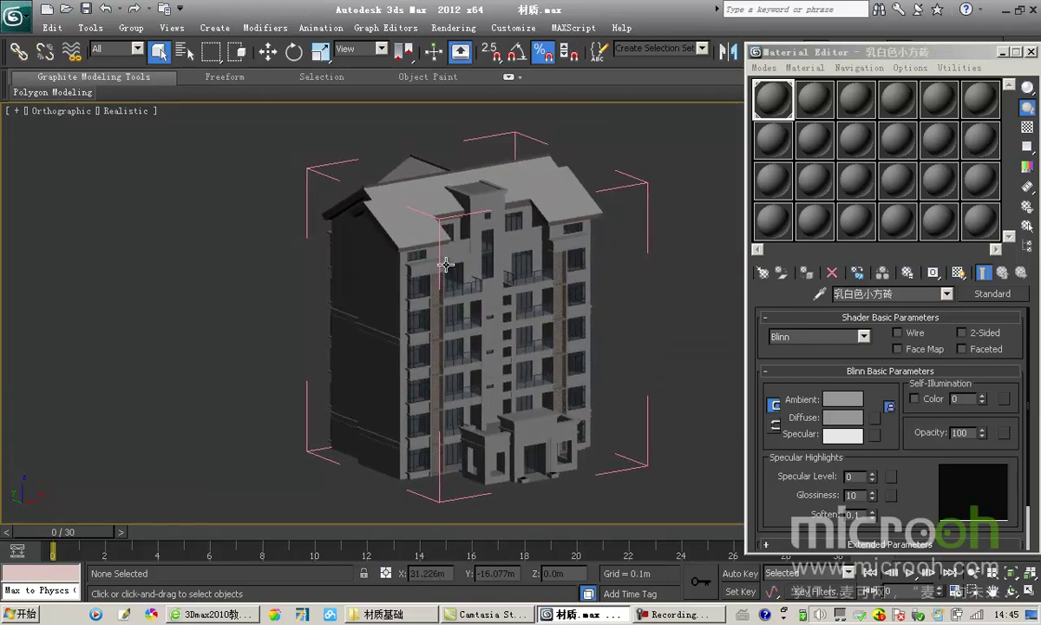
key(ctrl+a)
key(F3)
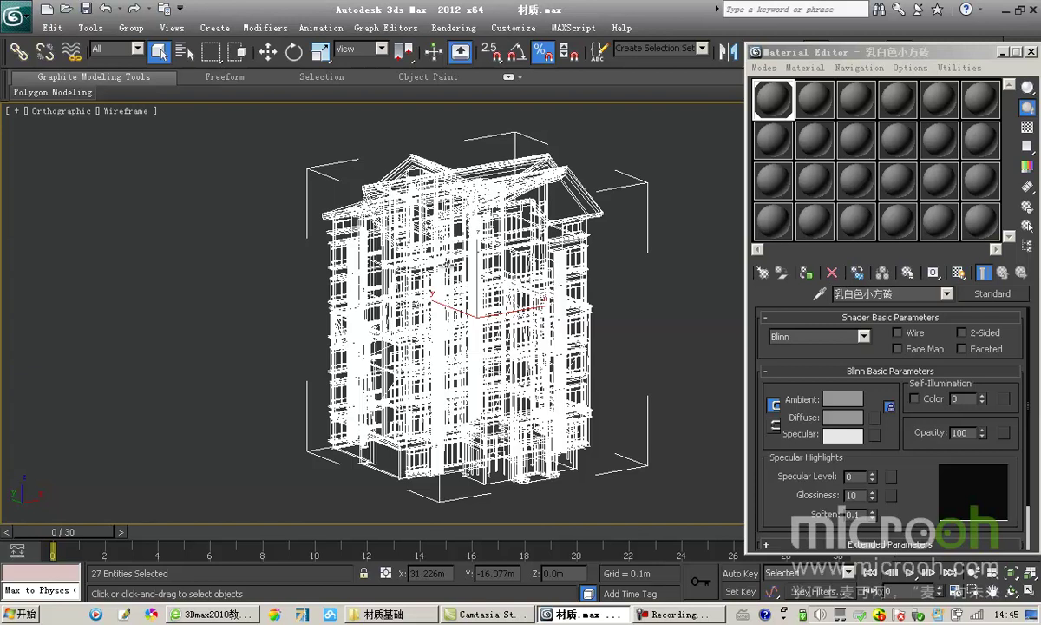
key(space)
click(130, 29)
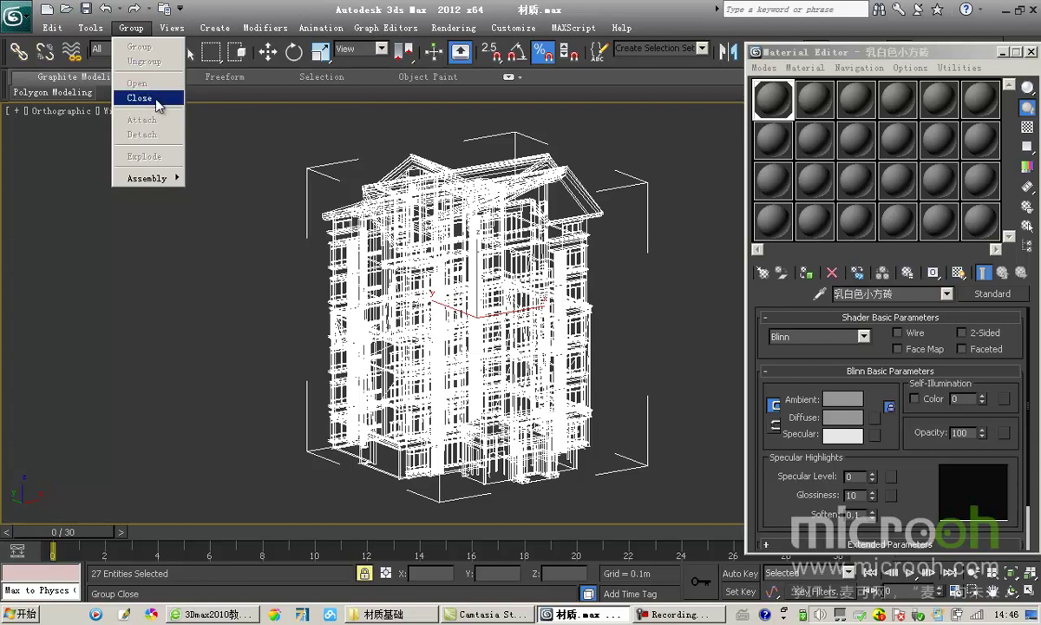
click(145, 99)
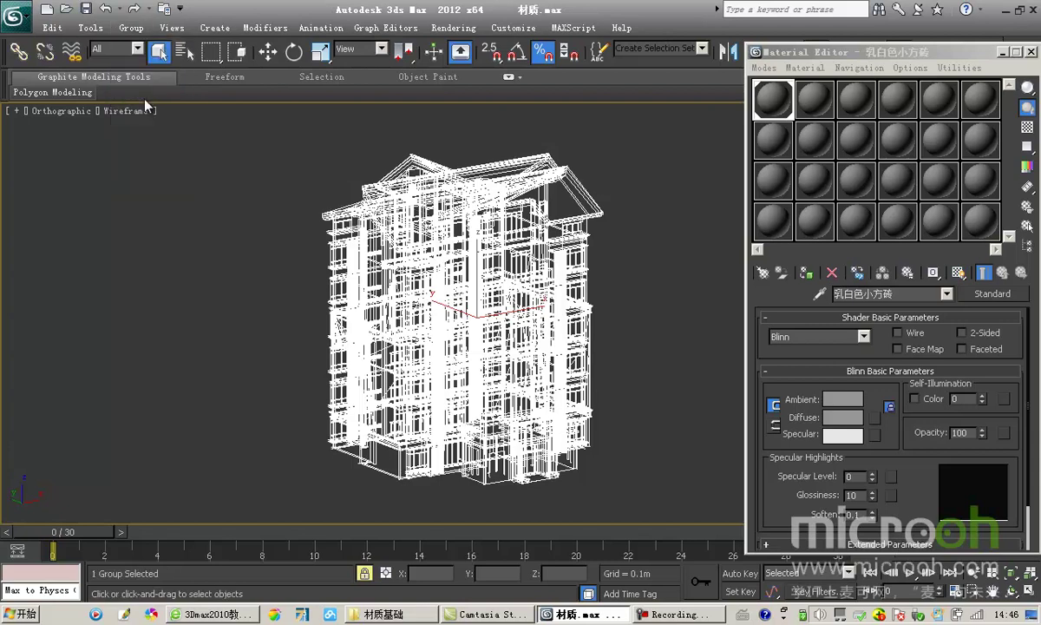
Step: Clear the selection and return the viewport to Realistic shading
click(249, 258)
scroll(330, 285, up, 3)
key(F3)
scroll(347, 283, down, 2)
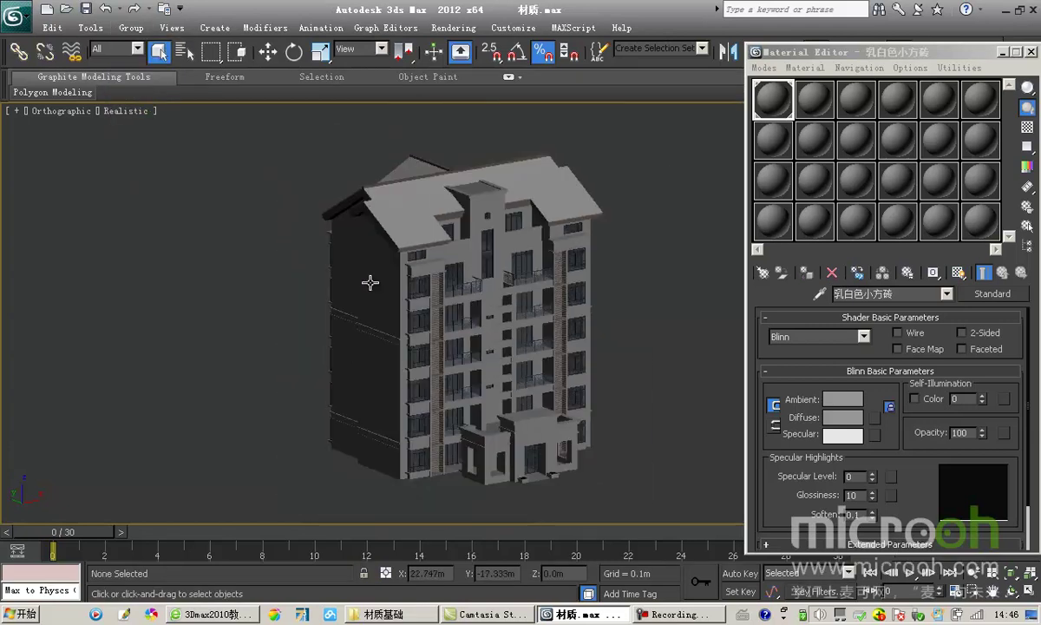
Step: Select the closed building group and open it for access to its individual objects
mouse_move(390, 293)
alt+middle_down()
mouse_move(492, 267)
mouse_move(453, 302)
mouse_move(468, 312)
alt+middle_up()
click(452, 296)
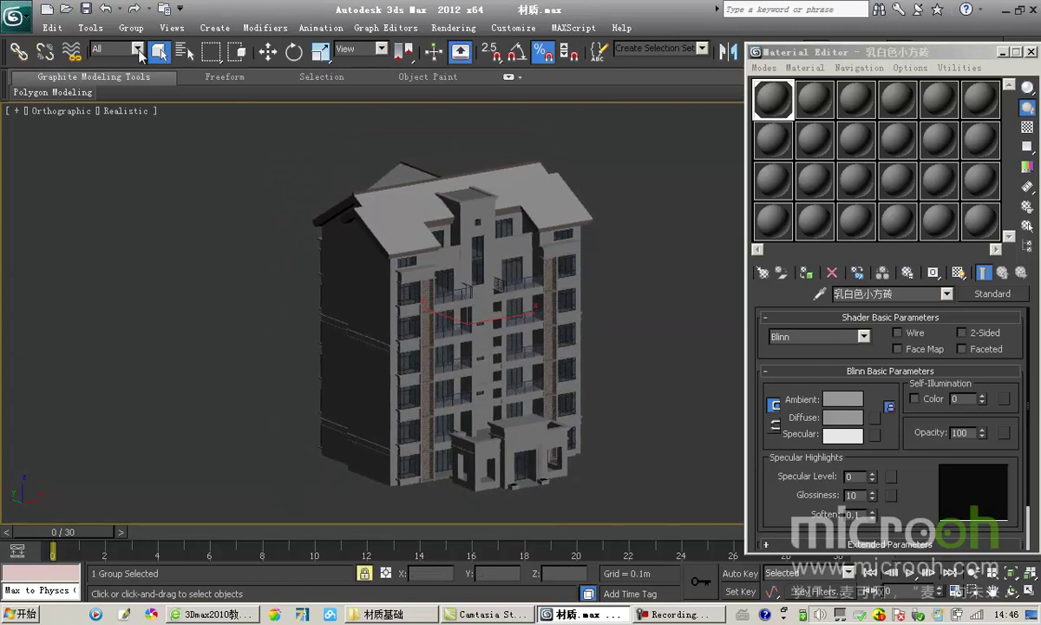
click(131, 28)
click(153, 85)
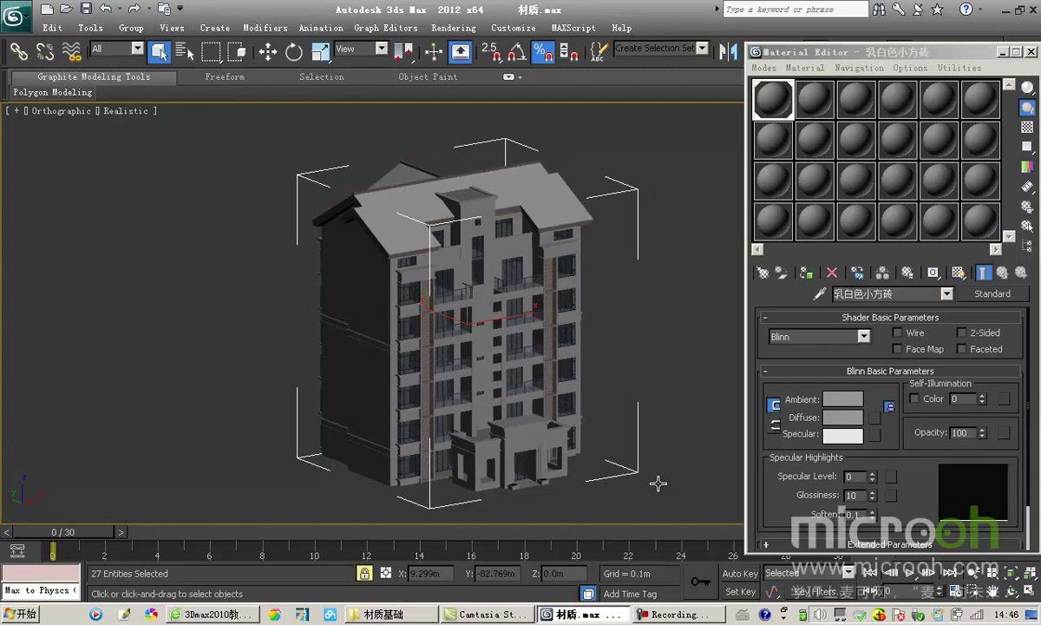
Step: Use Select by Material on the 乳白色小方砖 slot to select the objects that carry this material
middle_drag(489, 375, 486, 344)
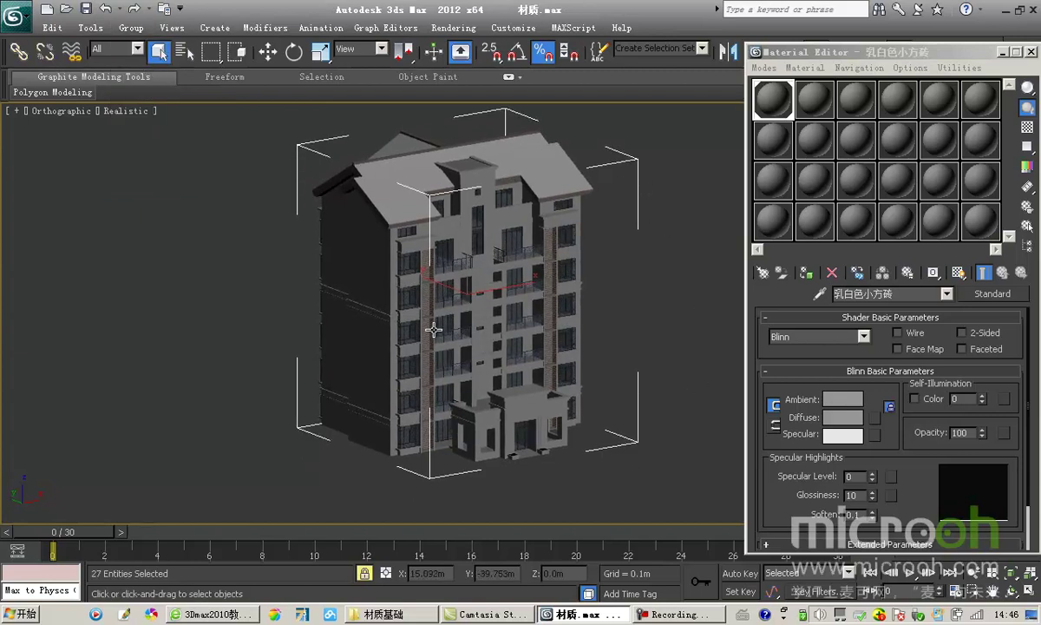
scroll(422, 291, up, 5)
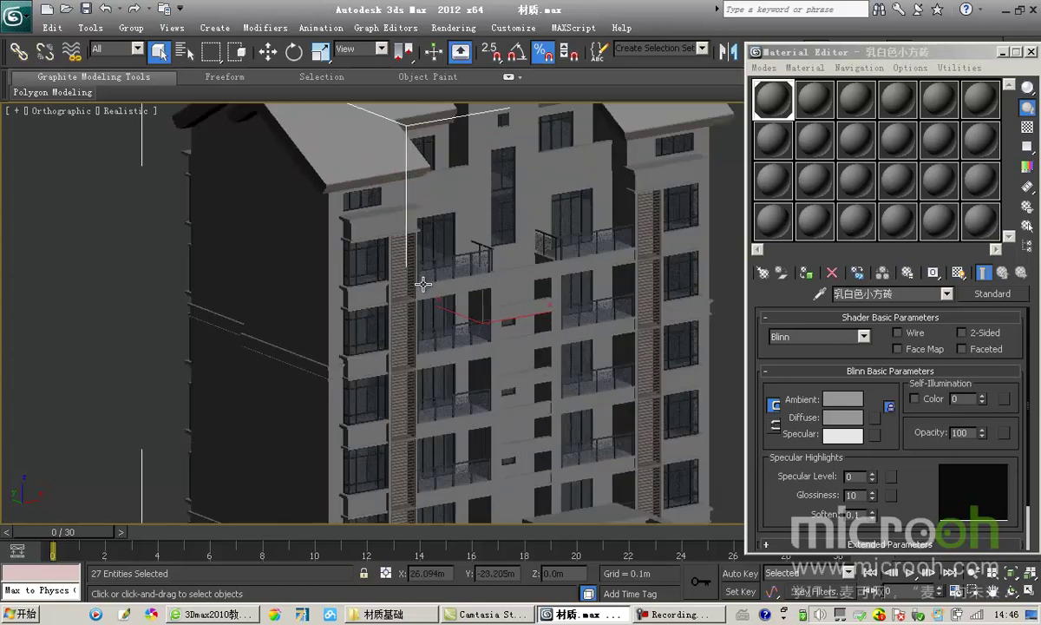
click(777, 111)
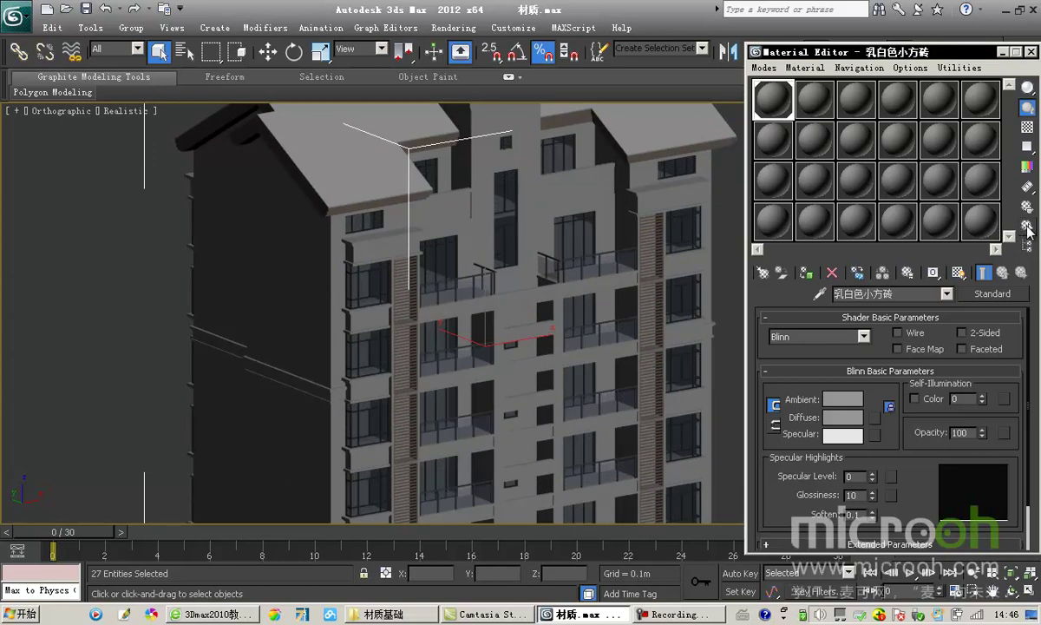
click(1027, 227)
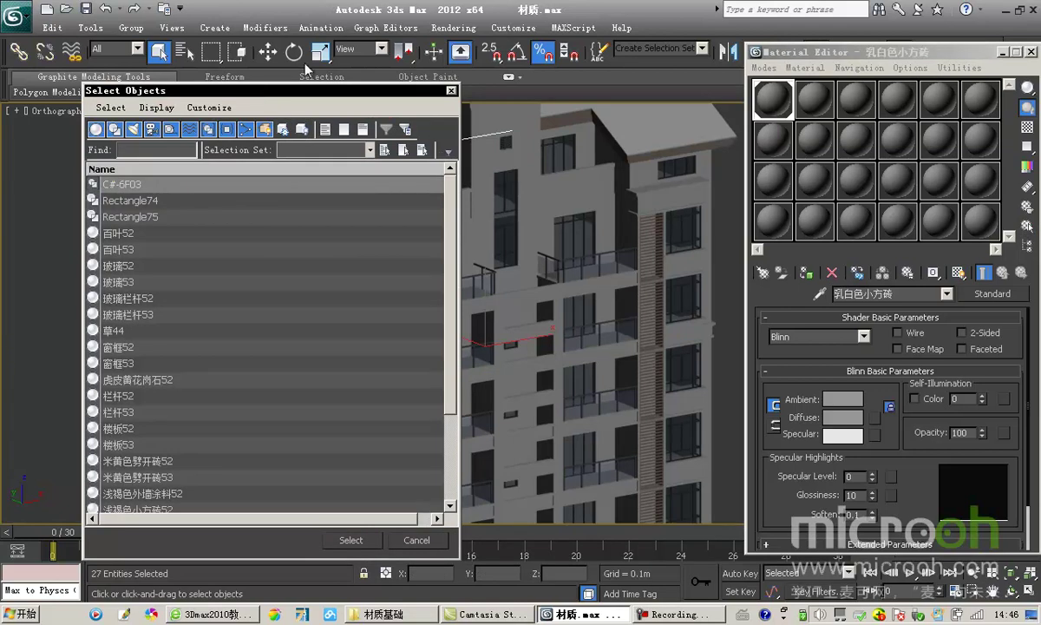
drag(300, 90, 340, 61)
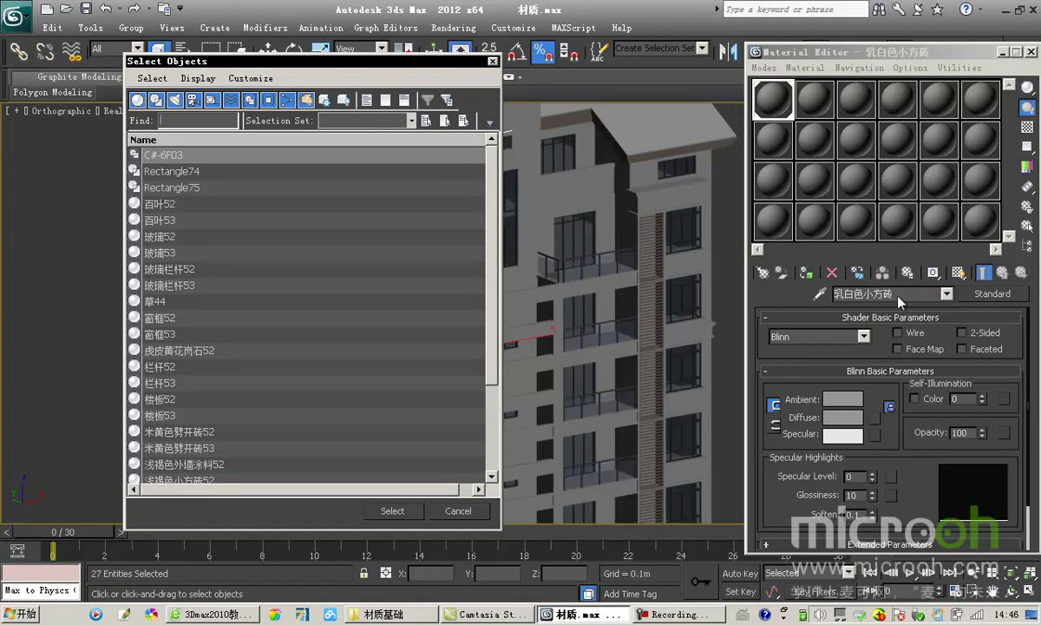
click(392, 510)
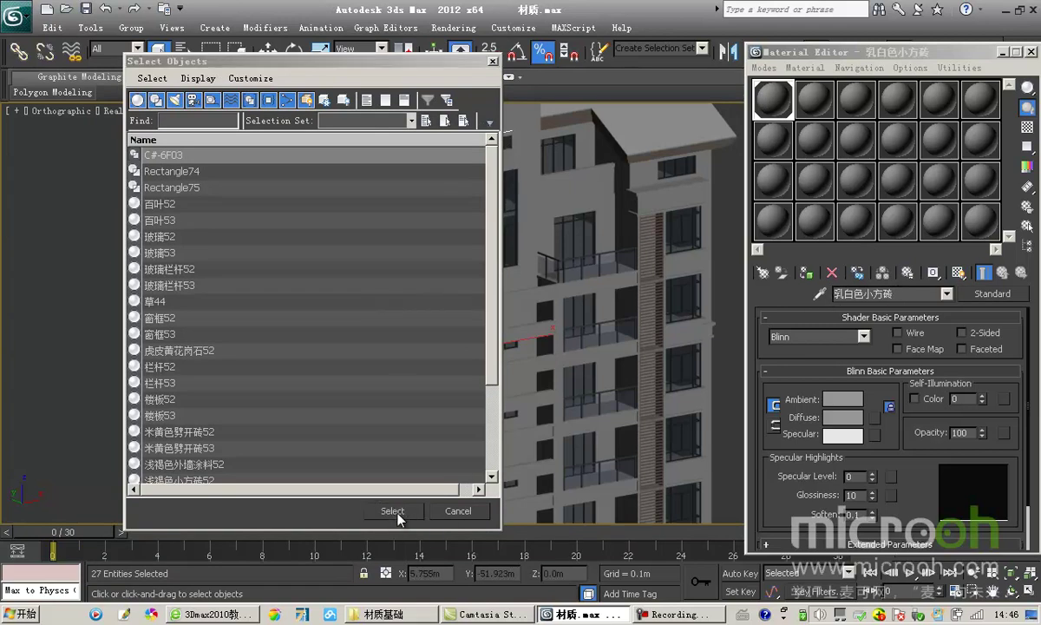
Step: Isolate the selected objects that carry the 乳白色小方砖 material and move the isolation notice clear of the Material Editor's parameters
scroll(429, 483, down, 1)
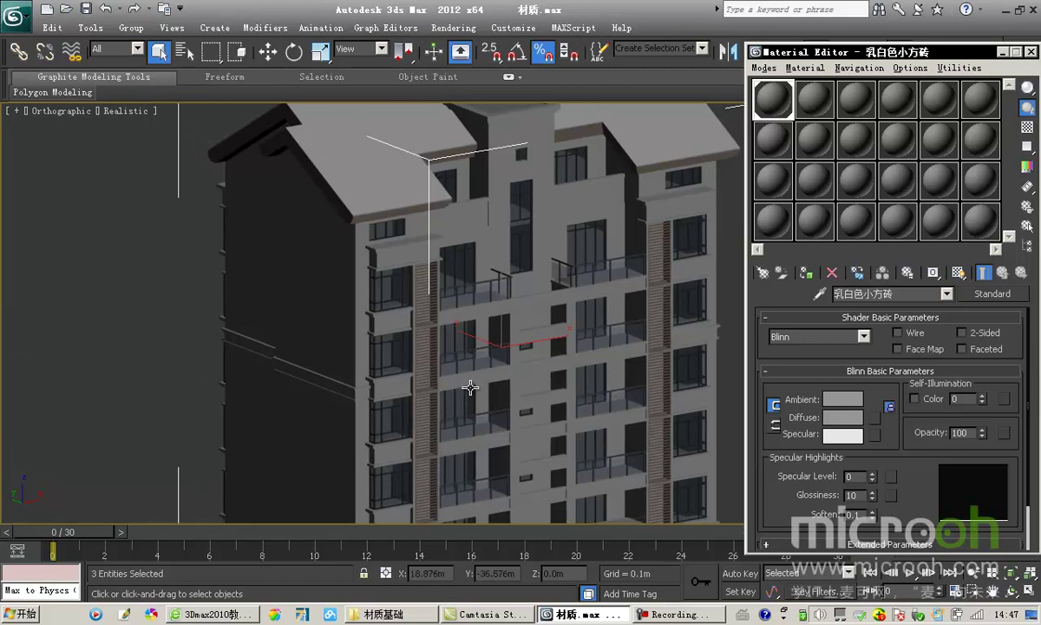
key(alt+q)
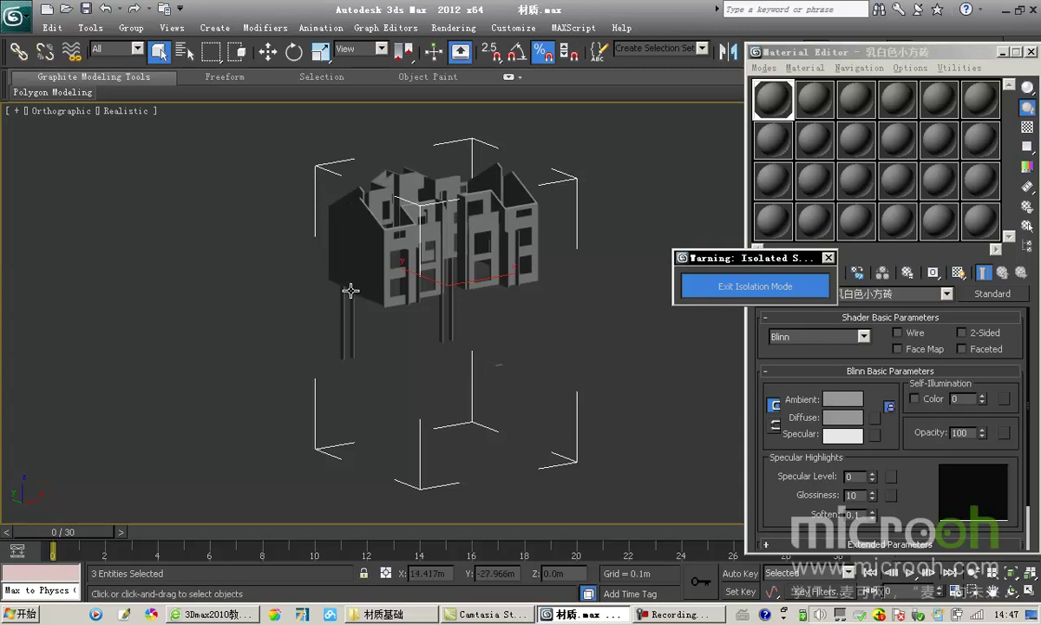
scroll(374, 262, up, 3)
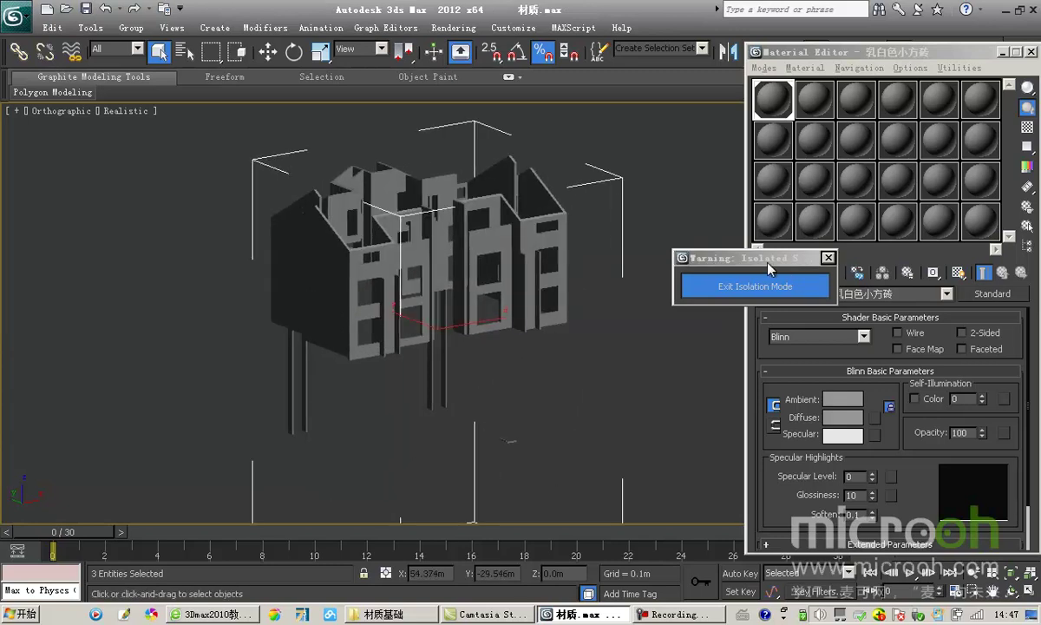
drag(733, 258, 800, 216)
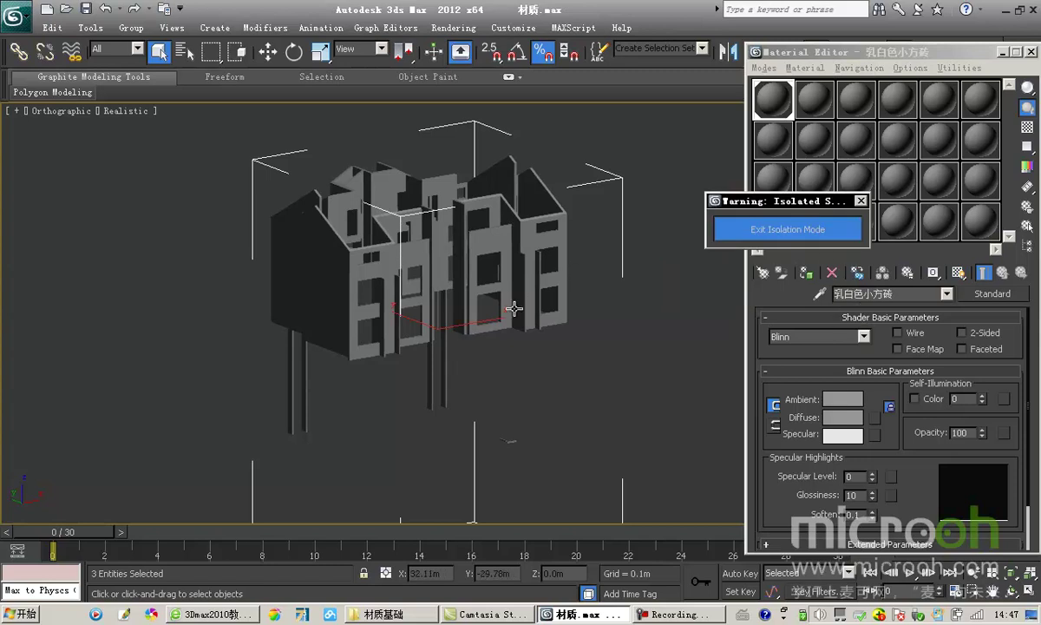
scroll(468, 321, up, 3)
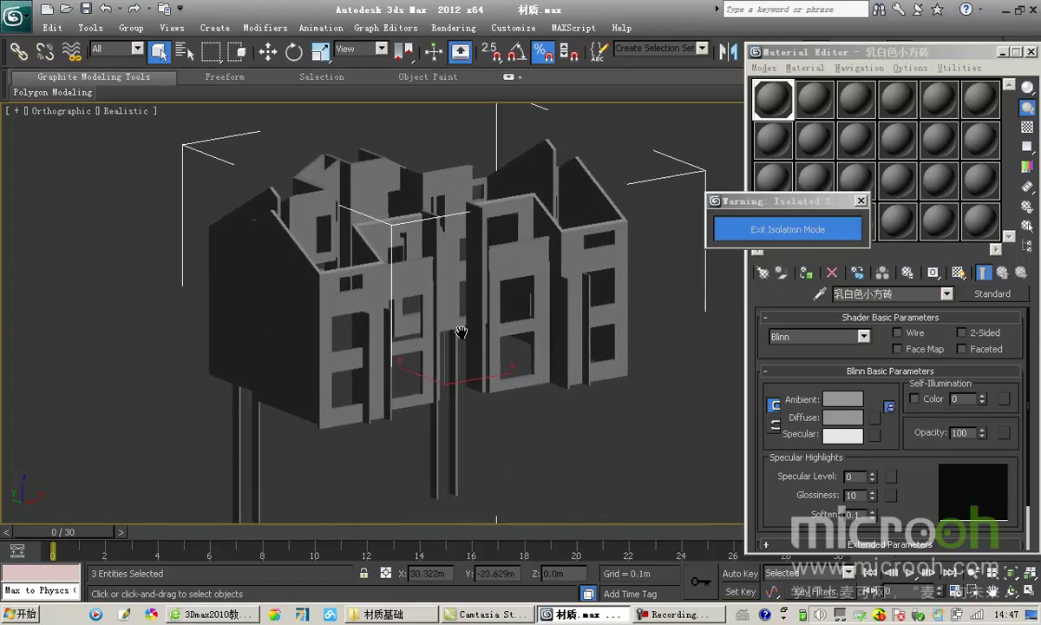
mouse_move(460, 339)
alt+middle_down()
mouse_move(650, 334)
mouse_move(372, 325)
mouse_move(490, 330)
mouse_move(491, 339)
mouse_move(443, 332)
alt+middle_up()
scroll(457, 326, up, 2)
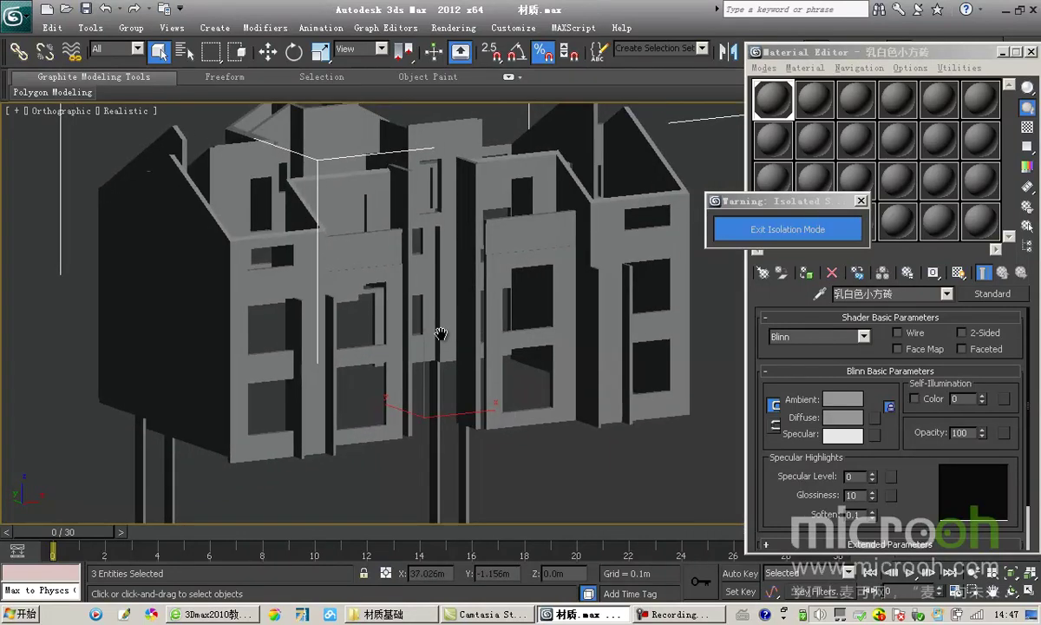
Step: Assign a Tiles map to the Diffuse color of the 乳白色小方砖 material
drag(896, 53, 862, 49)
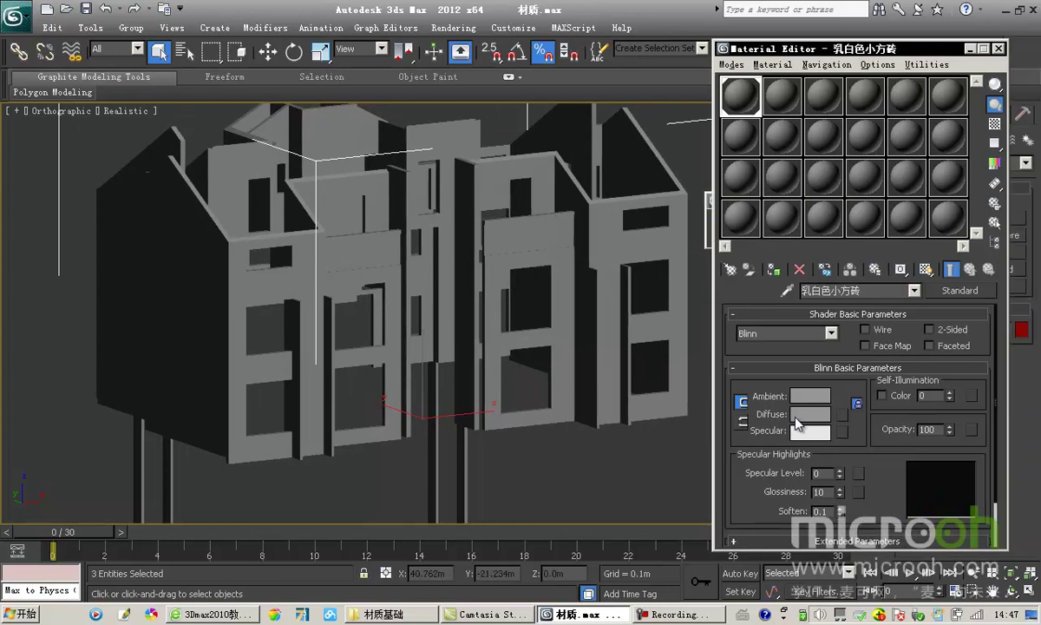
click(841, 414)
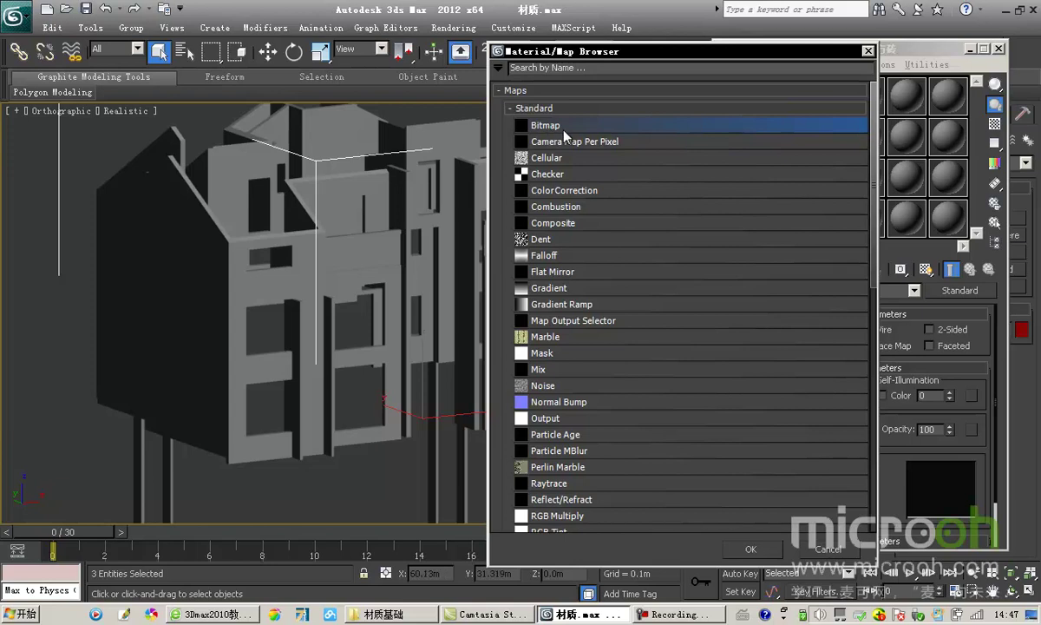
scroll(564, 251, down, 2)
scroll(565, 254, down, 4)
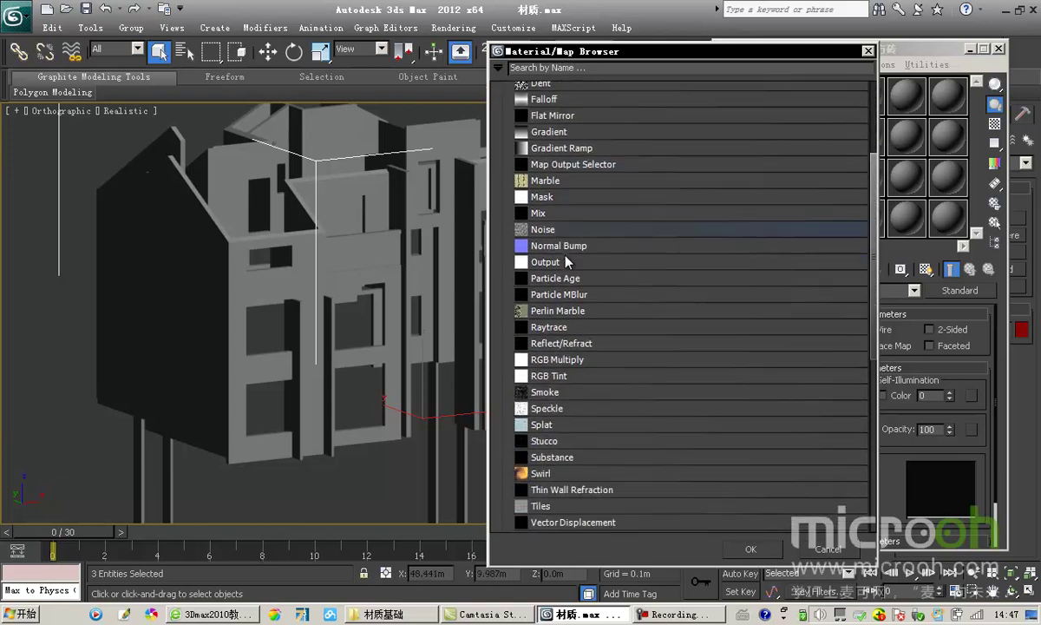
click(518, 391)
double_click(521, 389)
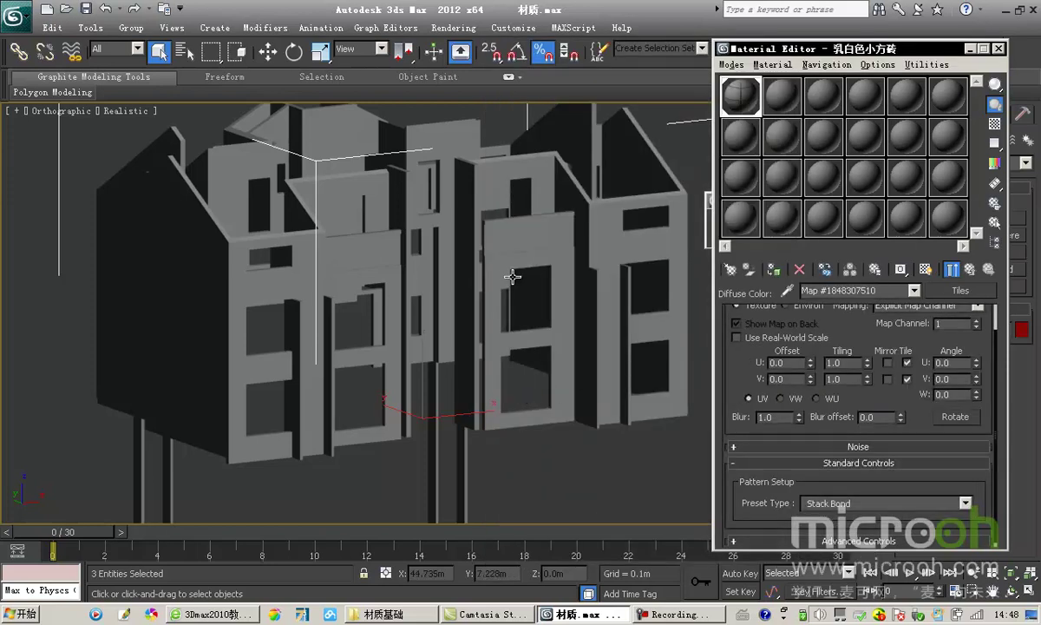
Step: Assign the material to the isolated objects and check its tile pattern in an enlarged sample preview
middle_drag(541, 279, 551, 277)
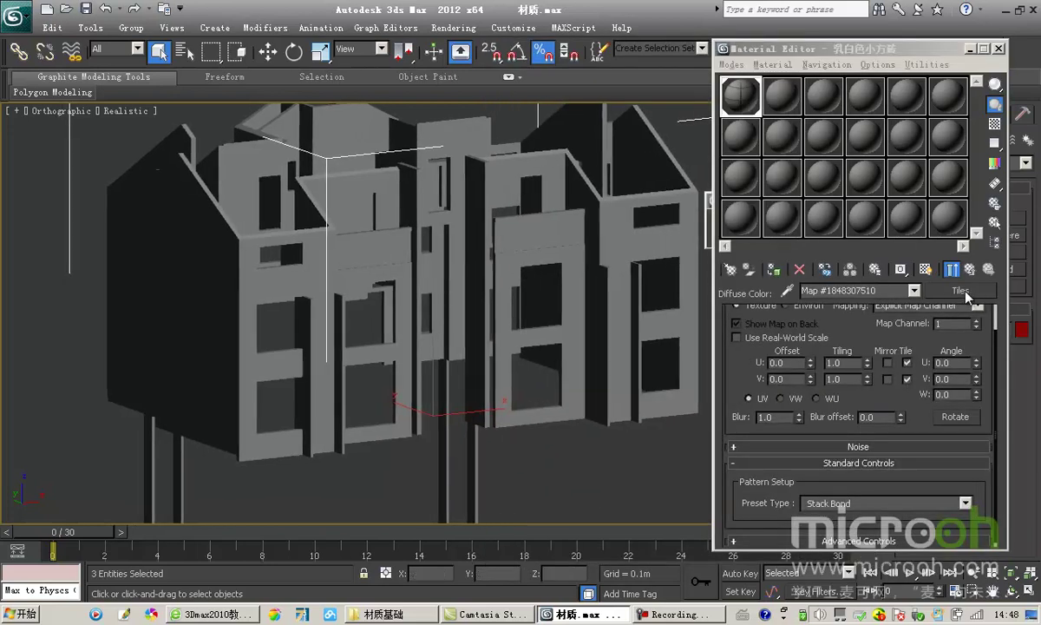
scroll(321, 270, up, 8)
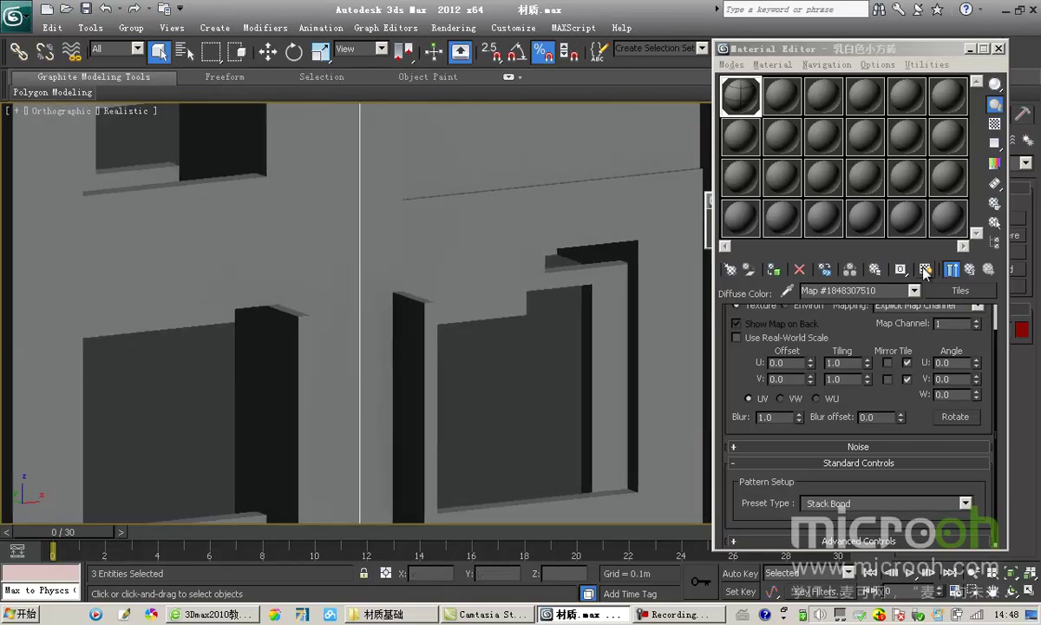
click(776, 271)
scroll(140, 269, down, 8)
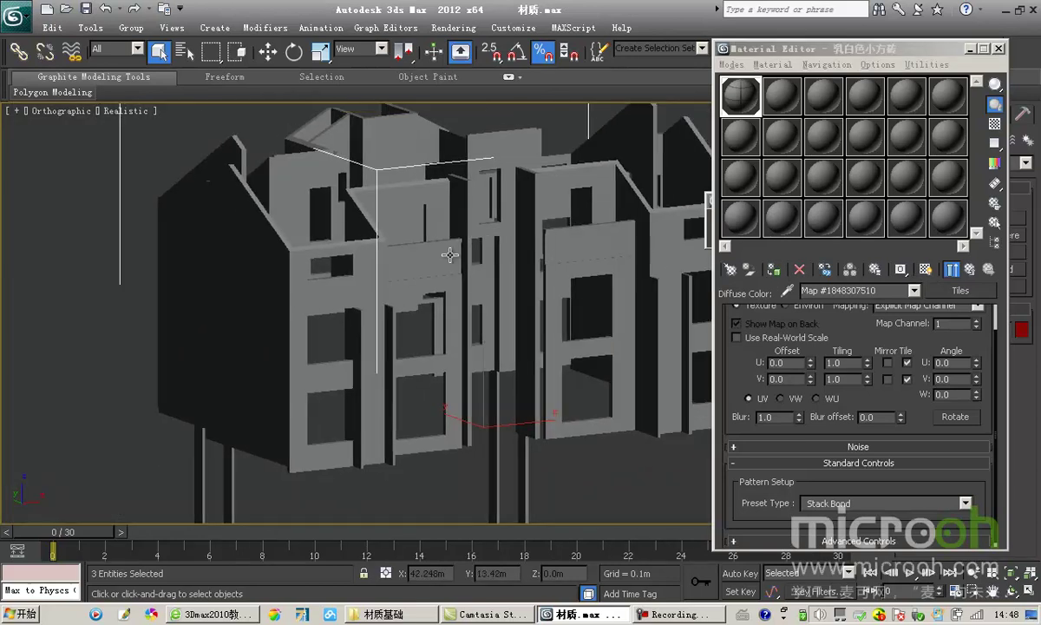
double_click(740, 94)
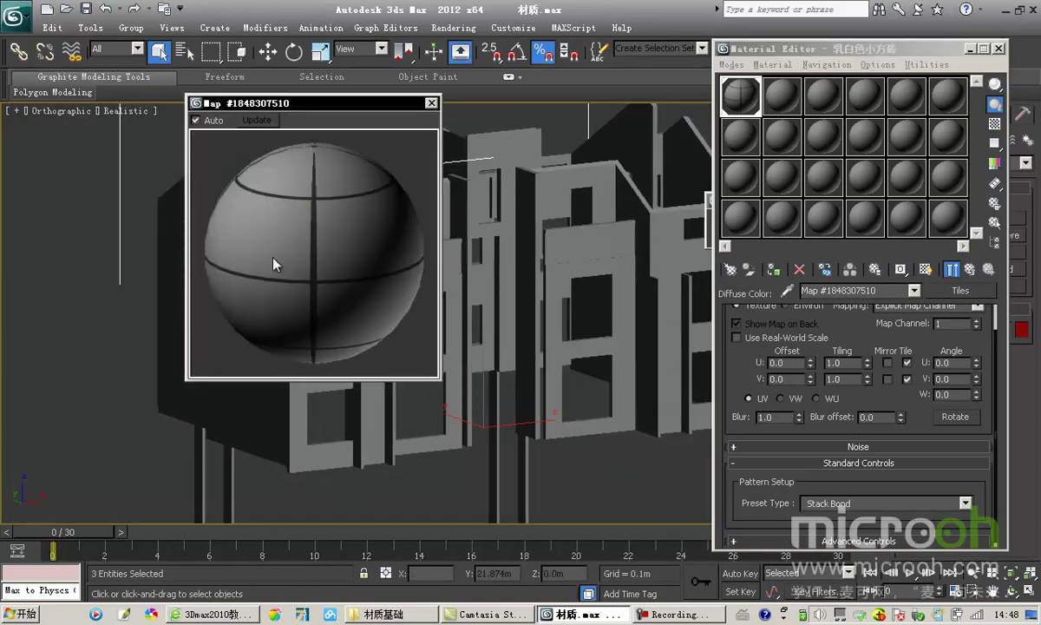
click(431, 102)
Step: Show the Tiles map in the viewport on the isolated walls and check the pattern around the upper window opening
scroll(414, 260, up, 10)
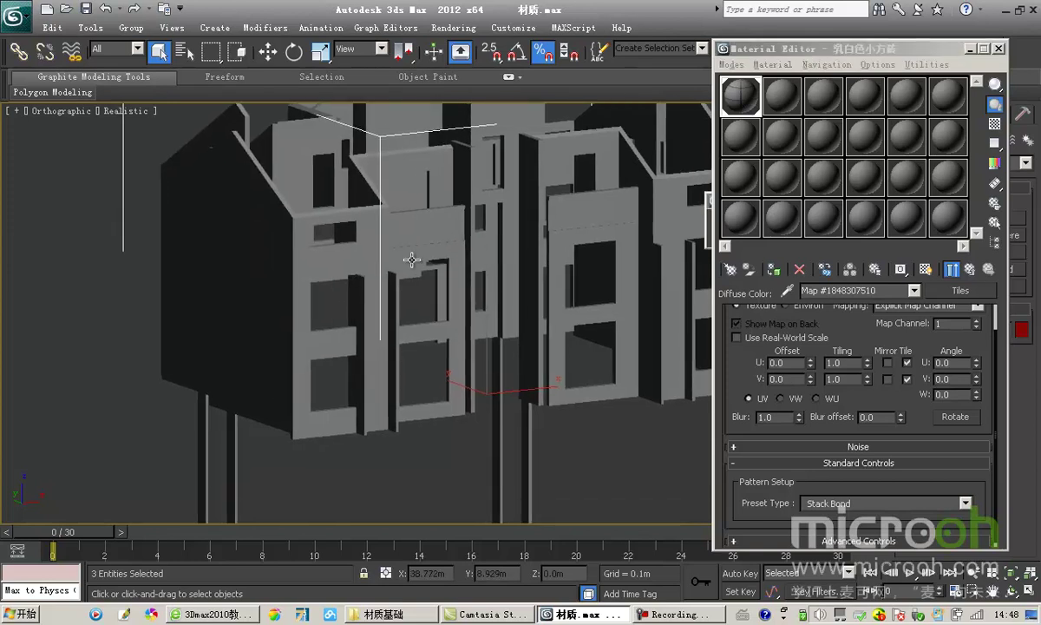
middle_drag(632, 238, 681, 319)
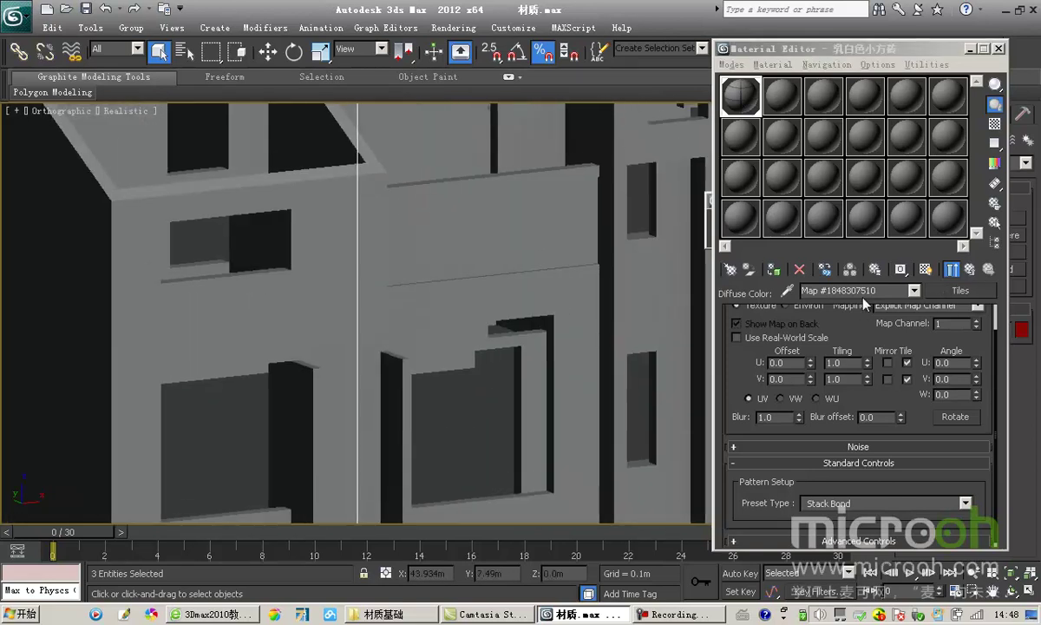
click(927, 269)
scroll(520, 251, up, 6)
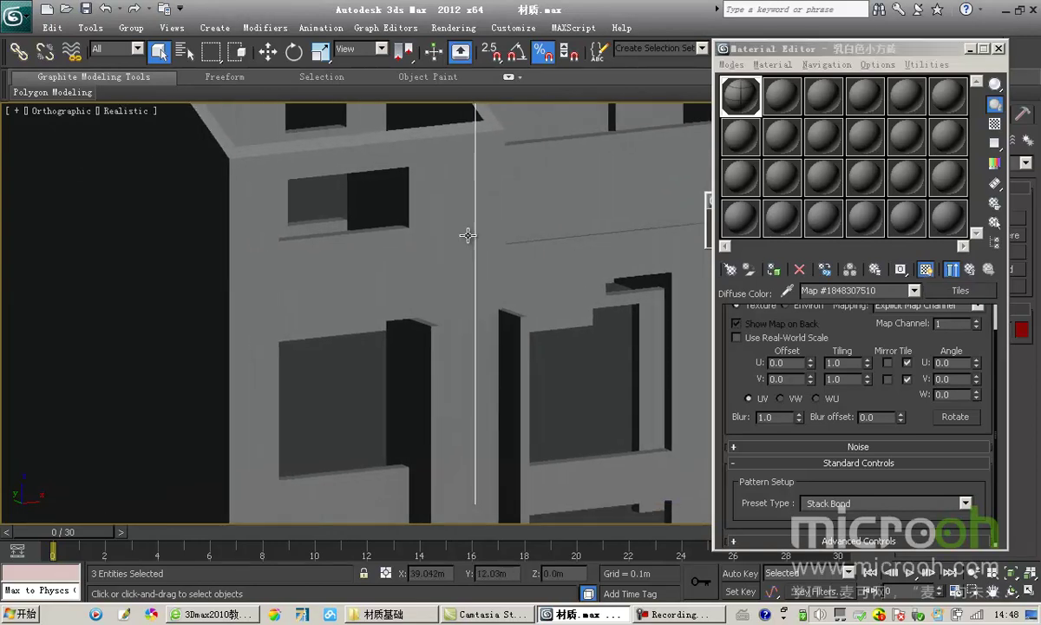
scroll(425, 236, up, 2)
middle_drag(438, 240, 483, 360)
scroll(483, 360, up, 3)
middle_drag(388, 208, 426, 352)
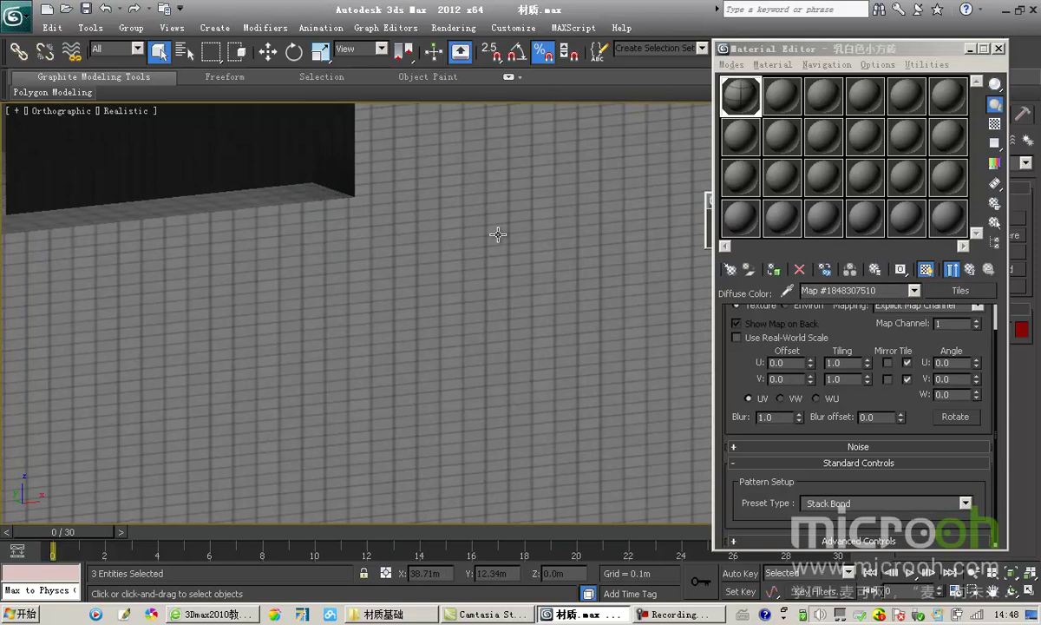
scroll(512, 239, down, 4)
scroll(528, 225, up, 5)
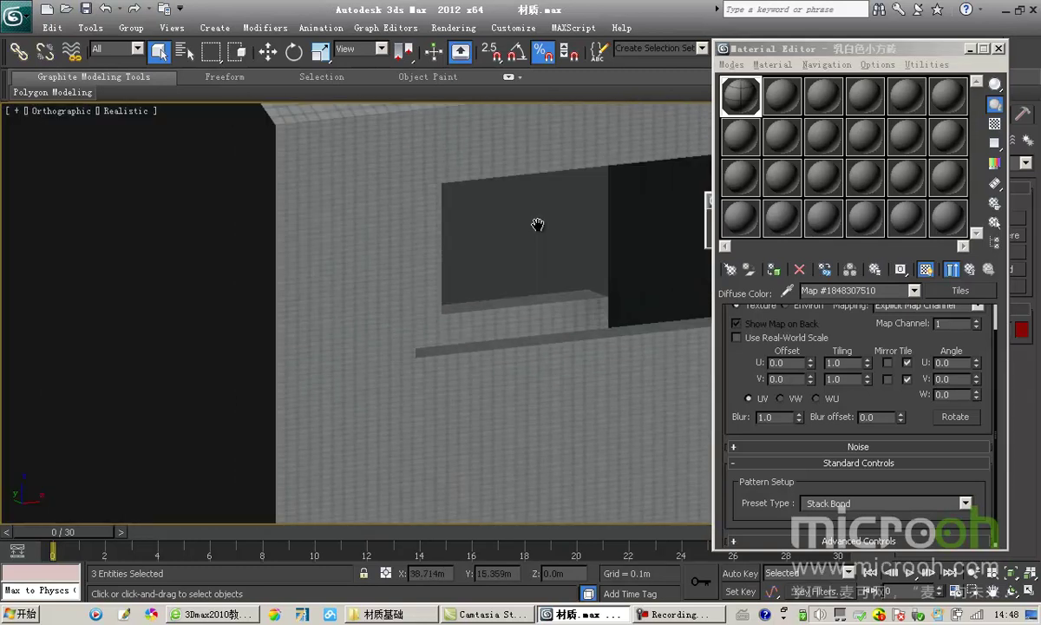
Step: Set the Tiles map's linked horizontal and vertical grout gaps to 2.0, and reduce them to 0.2
drag(797, 56, 782, 56)
drag(855, 329, 867, 417)
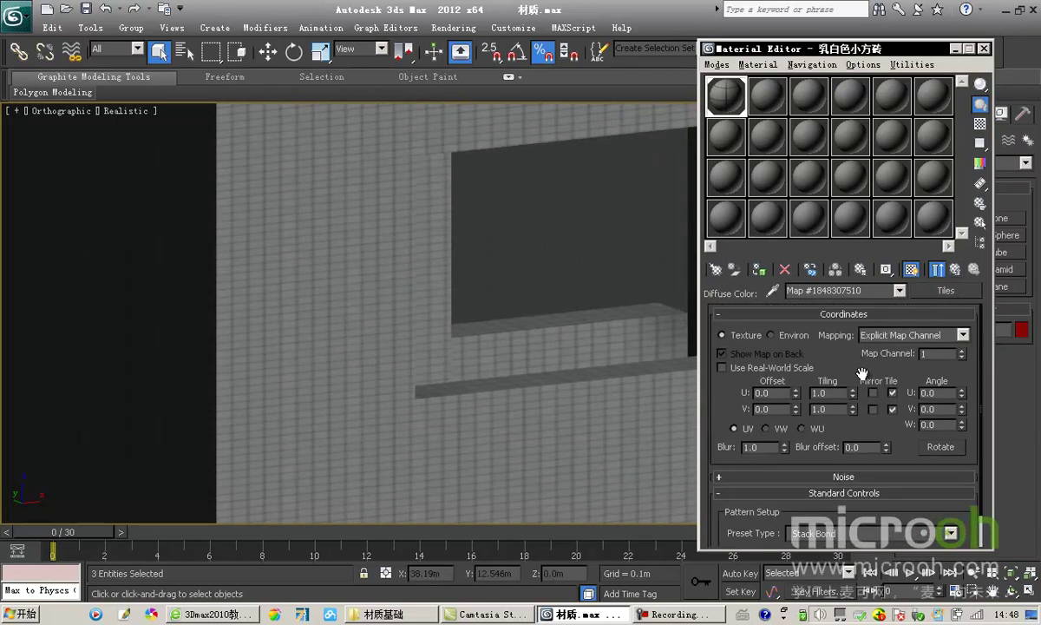
drag(809, 349, 857, 323)
drag(806, 282, 810, 336)
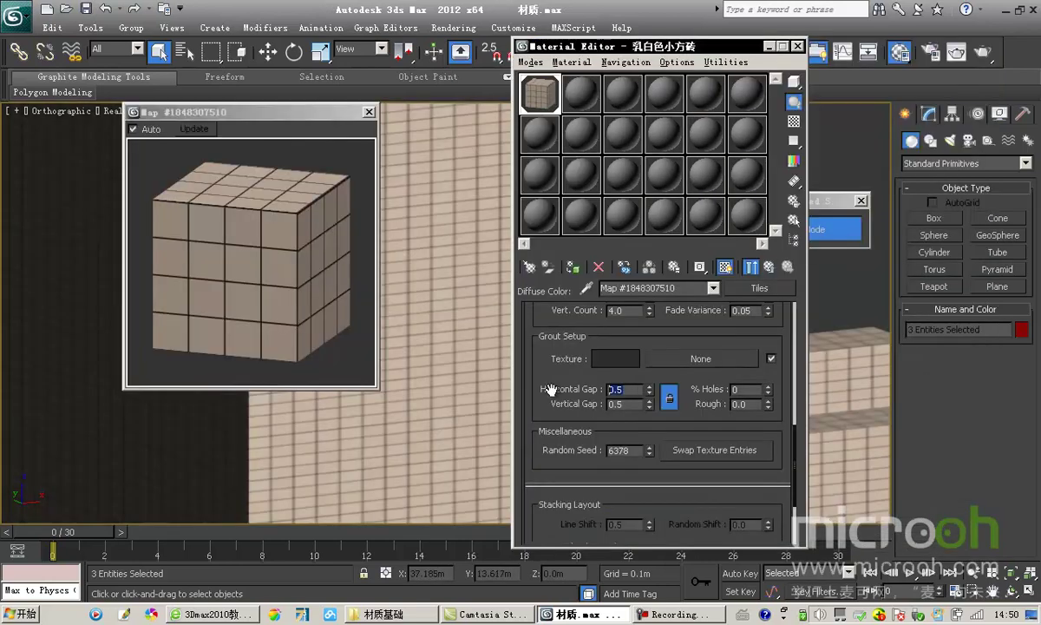
text(02)
key(Return)
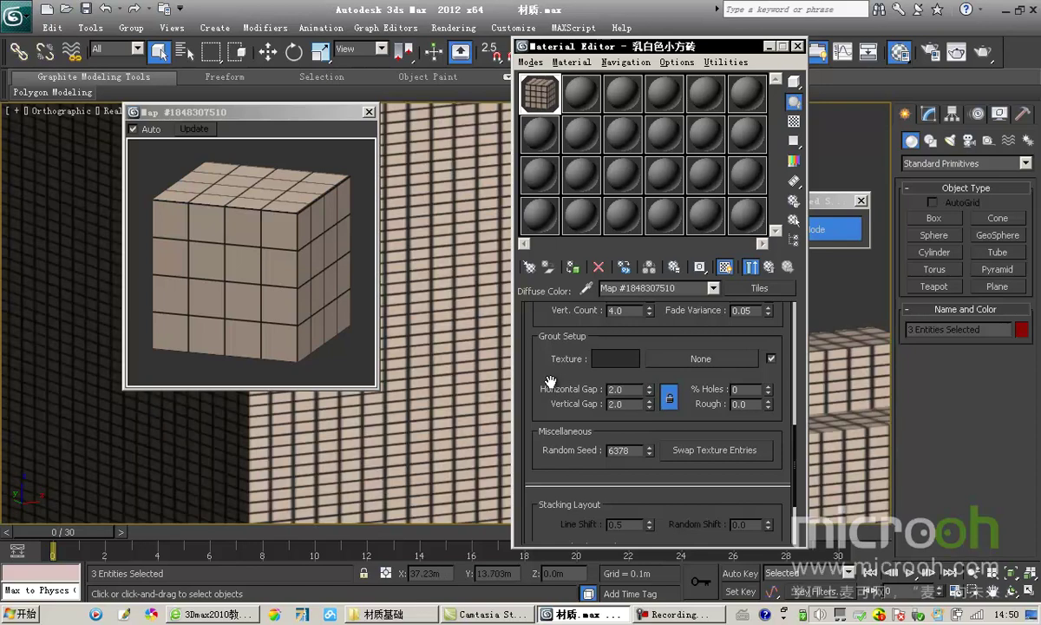
drag(630, 393, 564, 405)
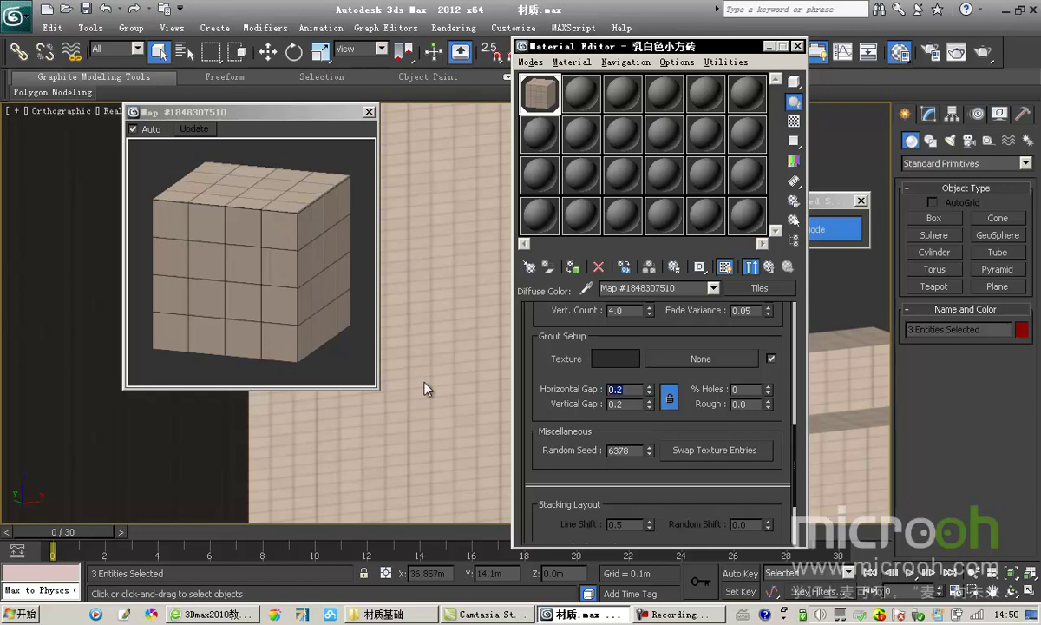
drag(590, 388, 592, 357)
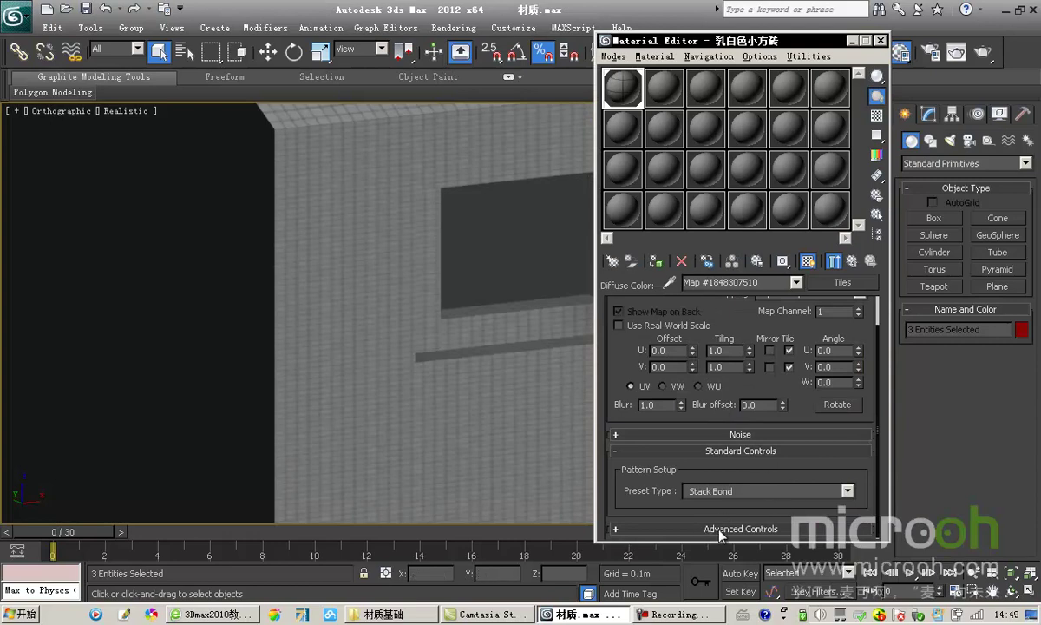
Step: Expand the Tiles map's Advanced Controls and set the Tiles Setup texture colour to a pale cream
click(732, 528)
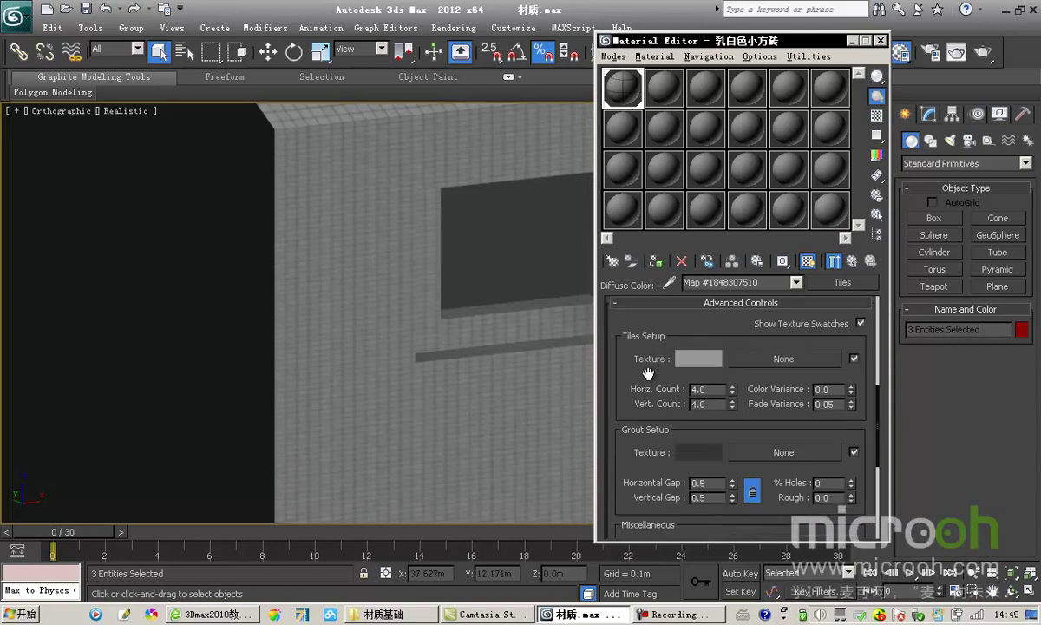
scroll(603, 347, up, 1)
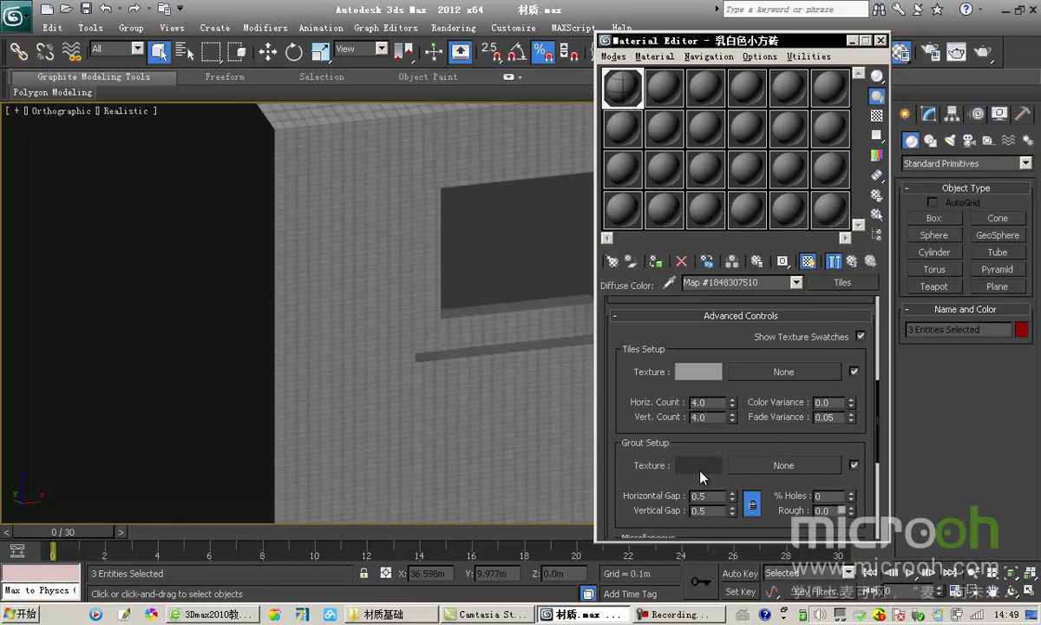
click(693, 375)
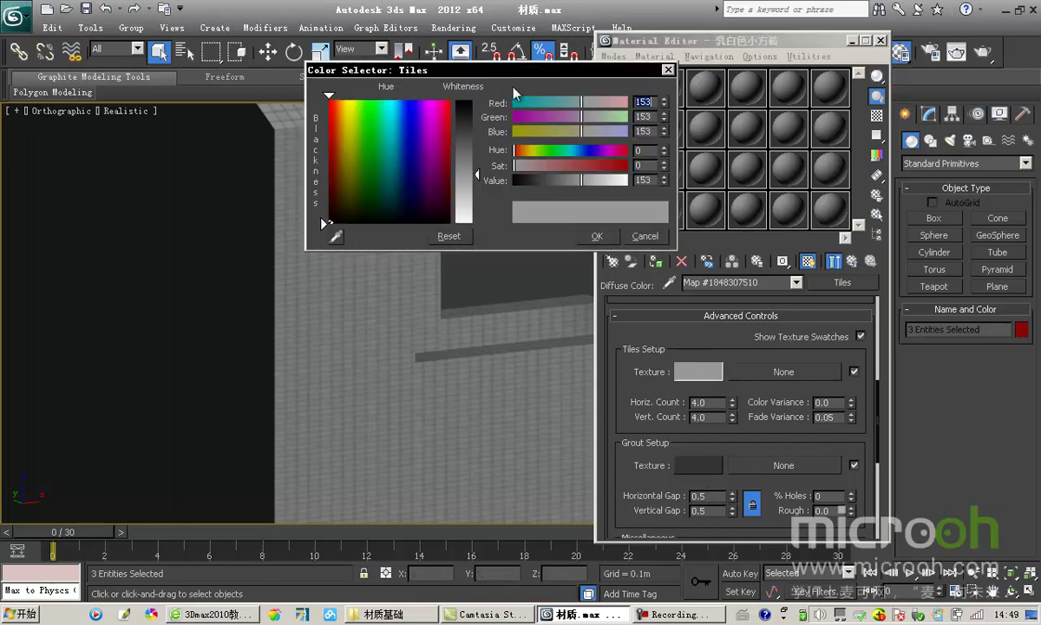
drag(483, 73, 566, 41)
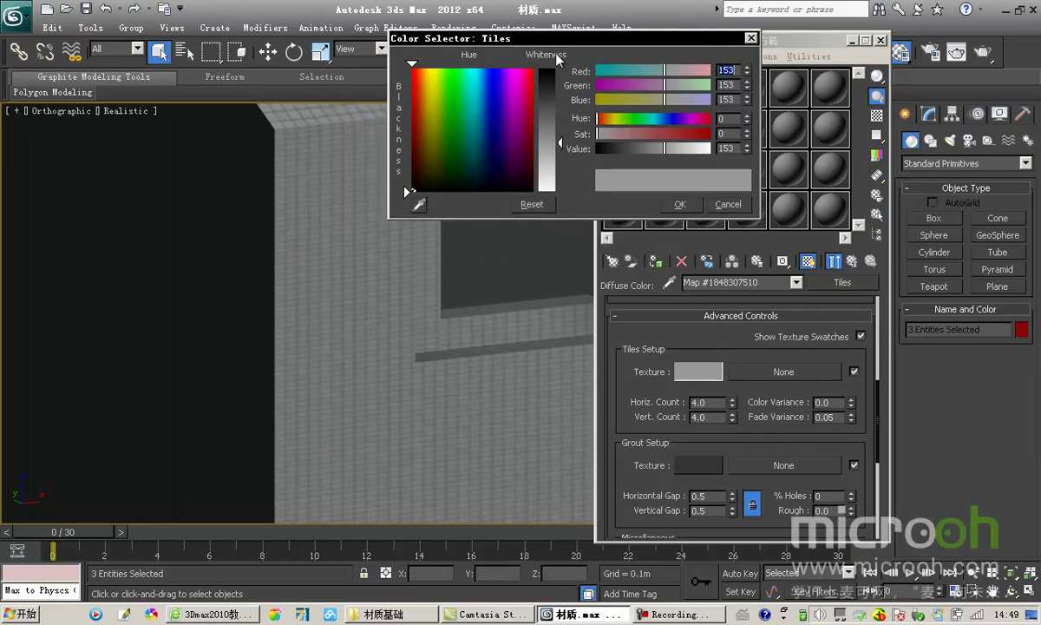
click(421, 68)
mouse_move(559, 141)
mouse_down()
mouse_move(558, 127)
mouse_move(557, 170)
mouse_up()
click(675, 204)
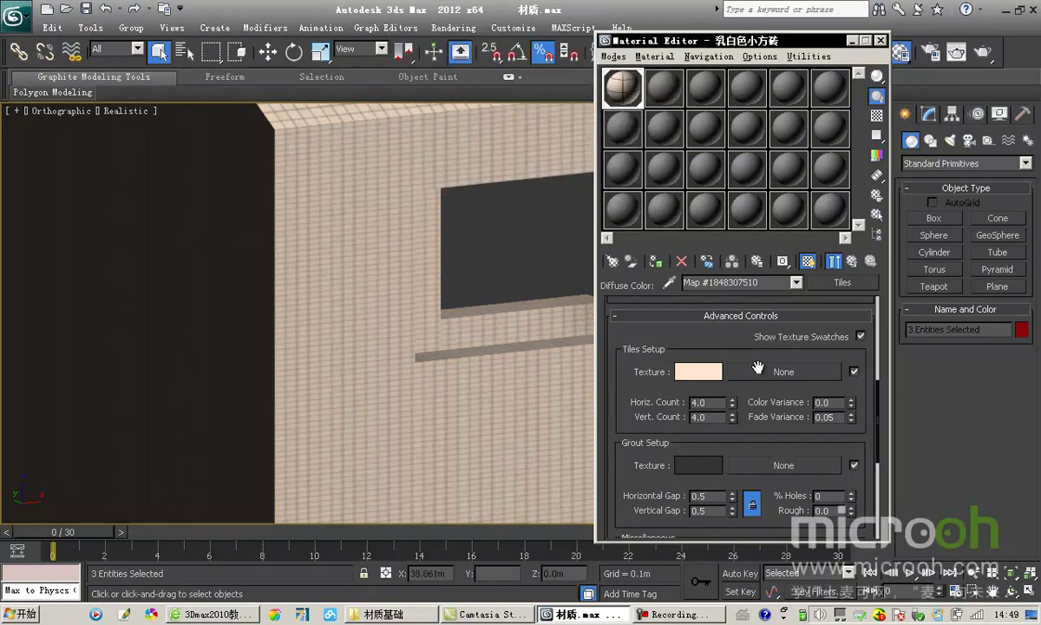
Step: Check the grout texture colour and examine the size and joints of the cream tiles on the wall
scroll(730, 333, down, 1)
click(698, 452)
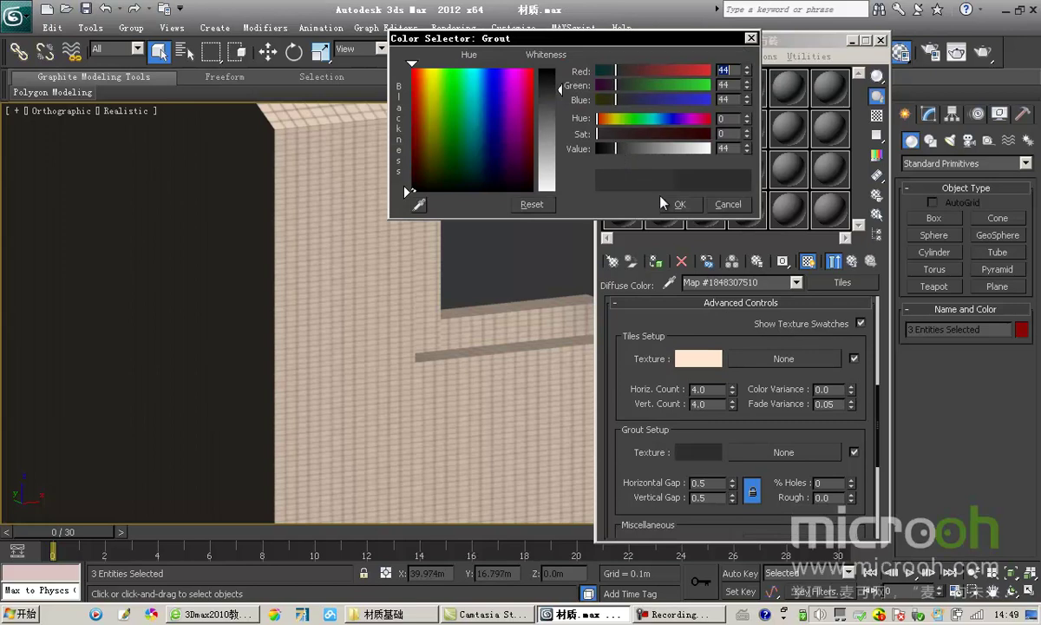
click(679, 203)
scroll(706, 430, down, 1)
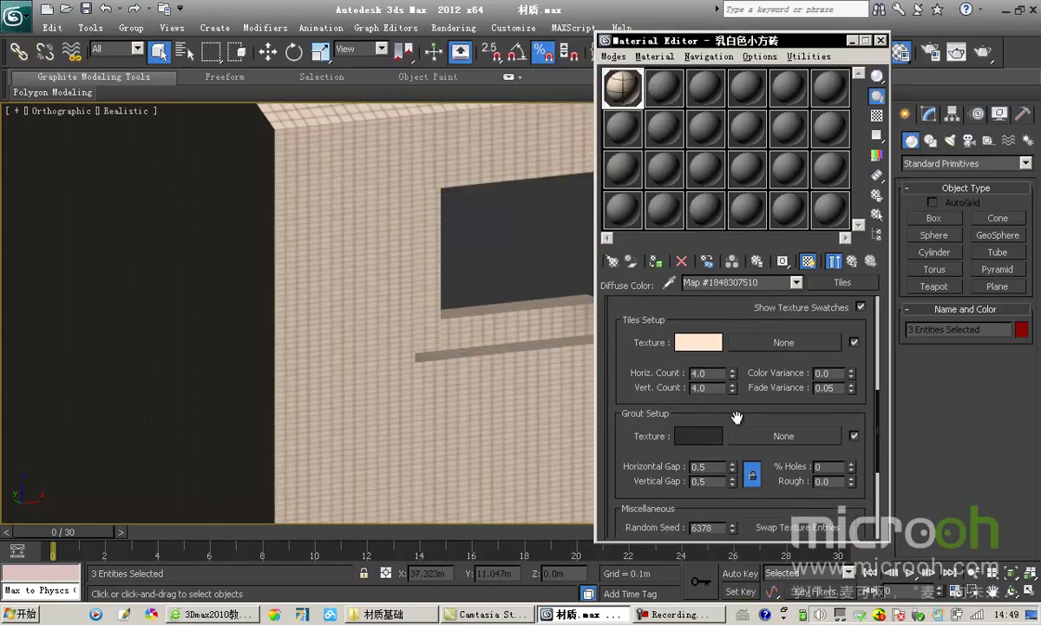
scroll(458, 236, up, 1)
scroll(394, 297, up, 3)
middle_drag(419, 308, 554, 337)
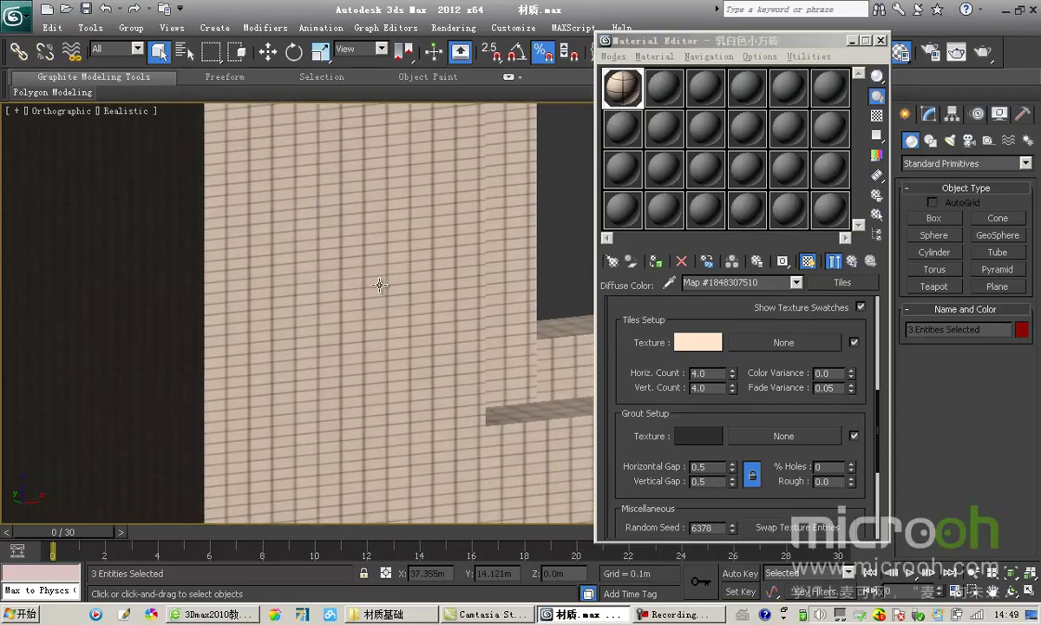
scroll(367, 283, up, 1)
middle_drag(383, 293, 445, 331)
scroll(442, 313, down, 1)
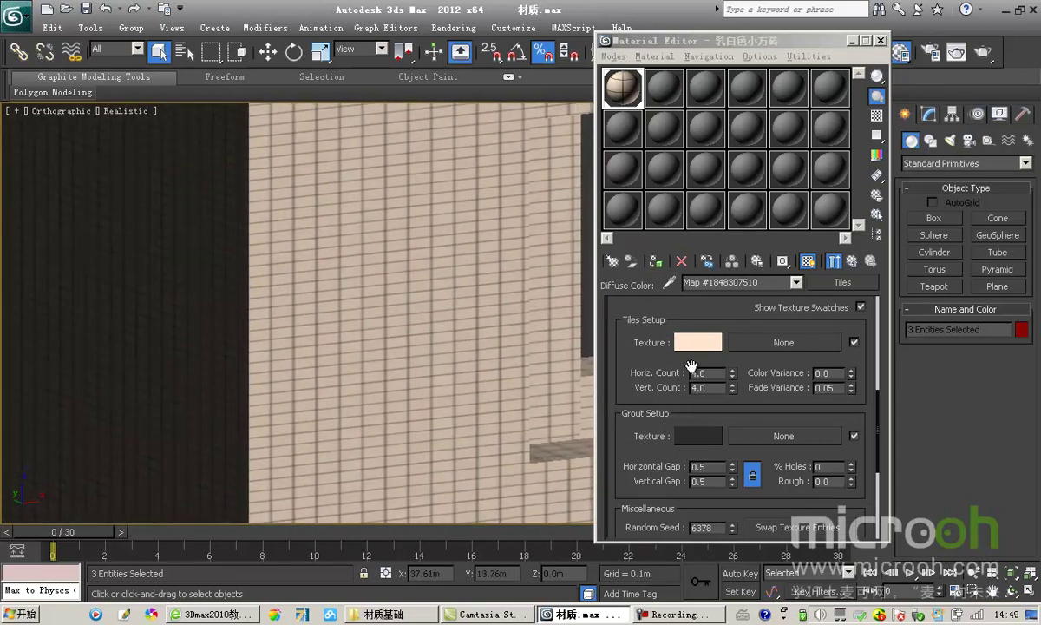
Step: Set the tiles' horizontal count to 5.0 and open an enlarged preview of the map sample
drag(710, 373, 668, 375)
text(5)
key(Return)
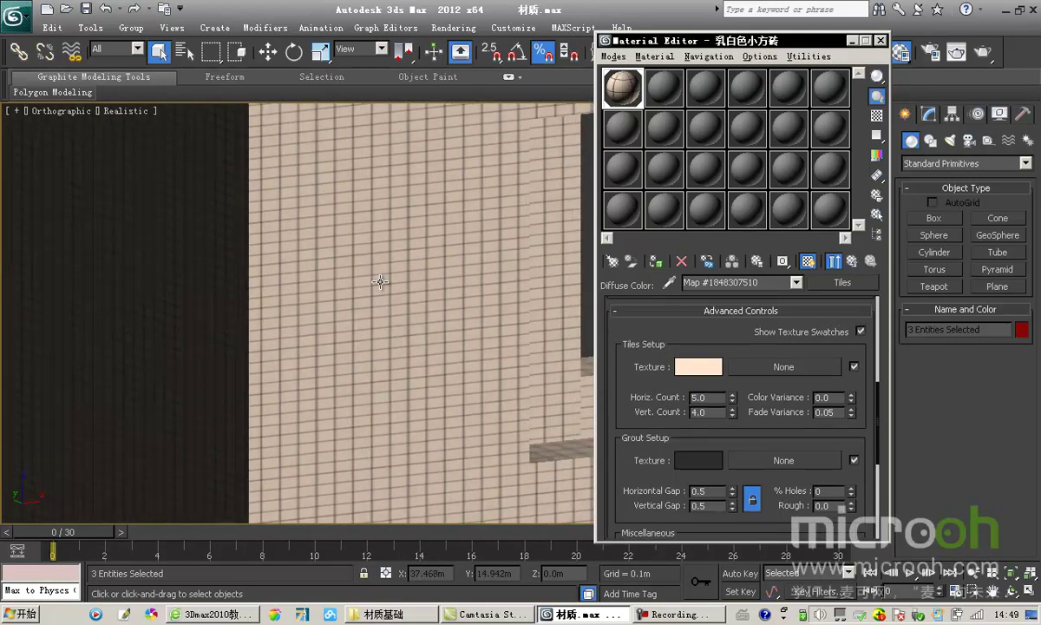
double_click(620, 91)
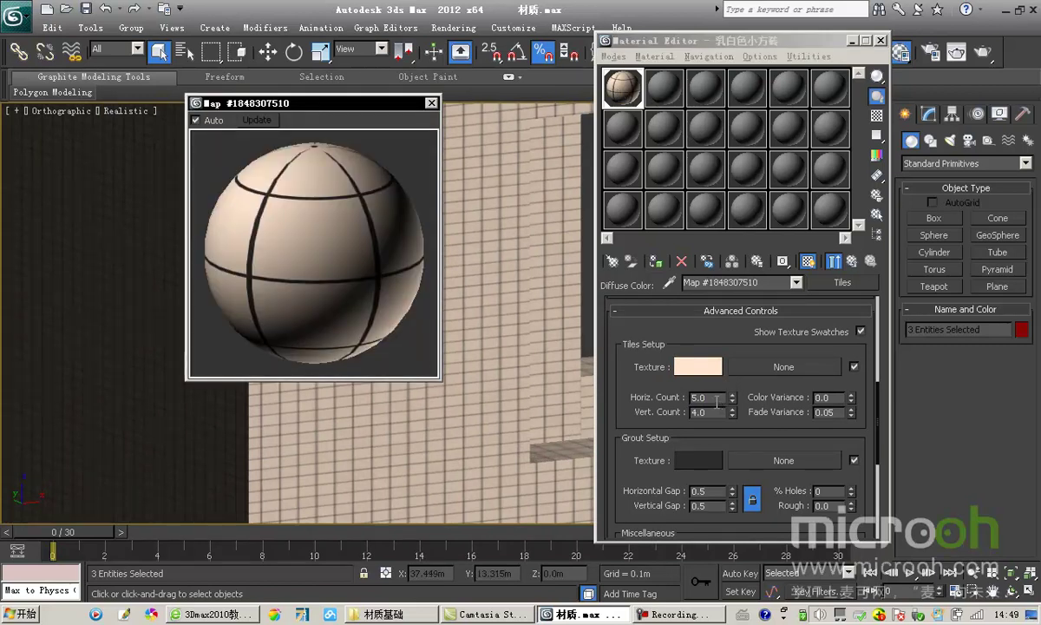
Step: Set the tiles' horizontal count to 4.0, switch the sample shape to a cube and space the preview and editor windows apart
double_click(705, 396)
text(4)
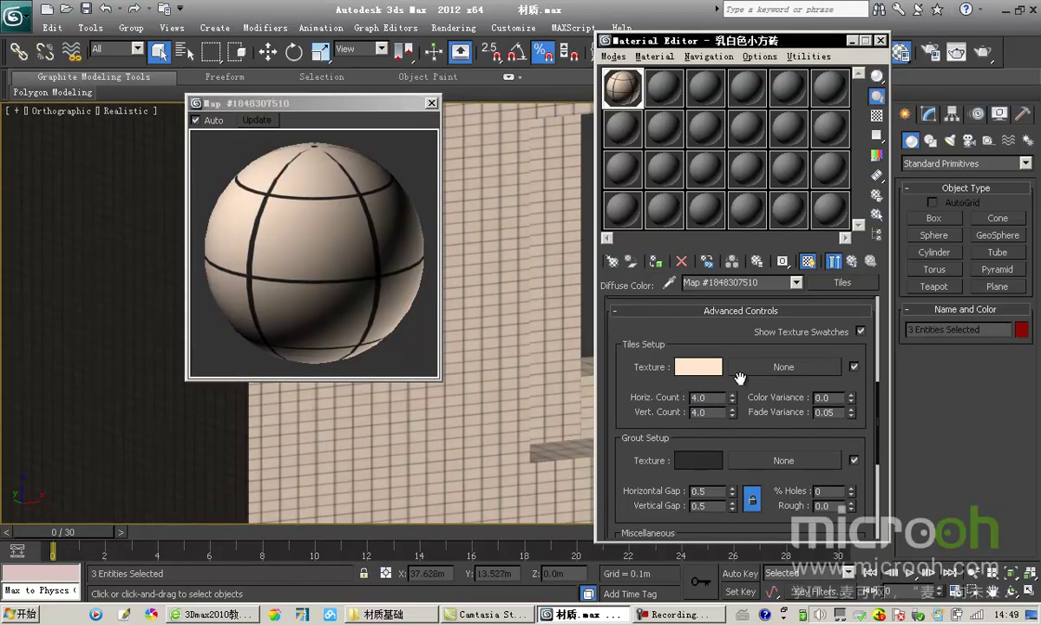
key(Return)
click(878, 77)
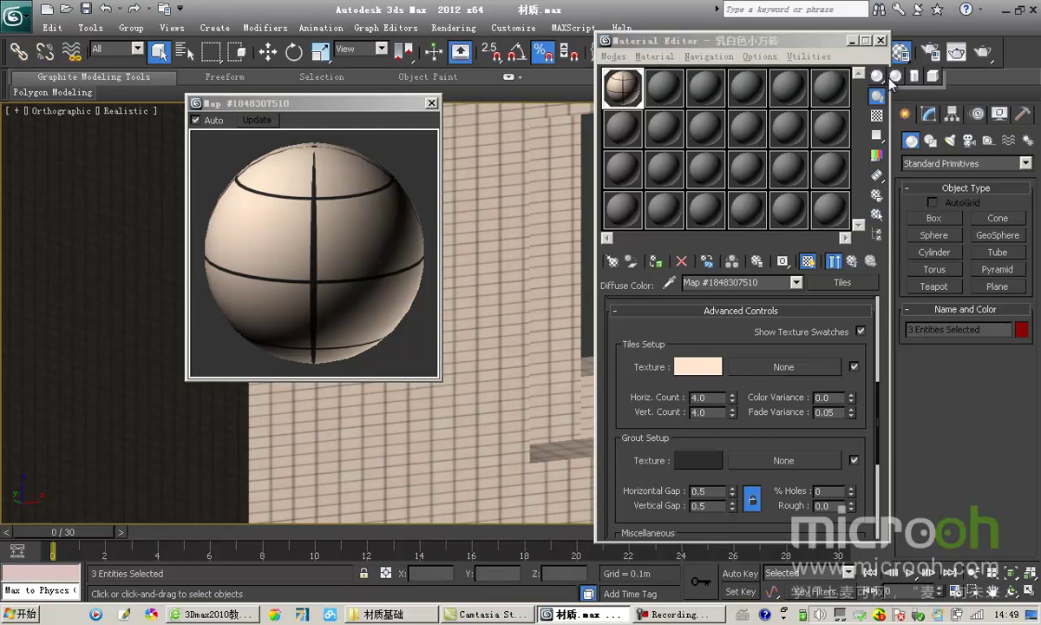
click(933, 75)
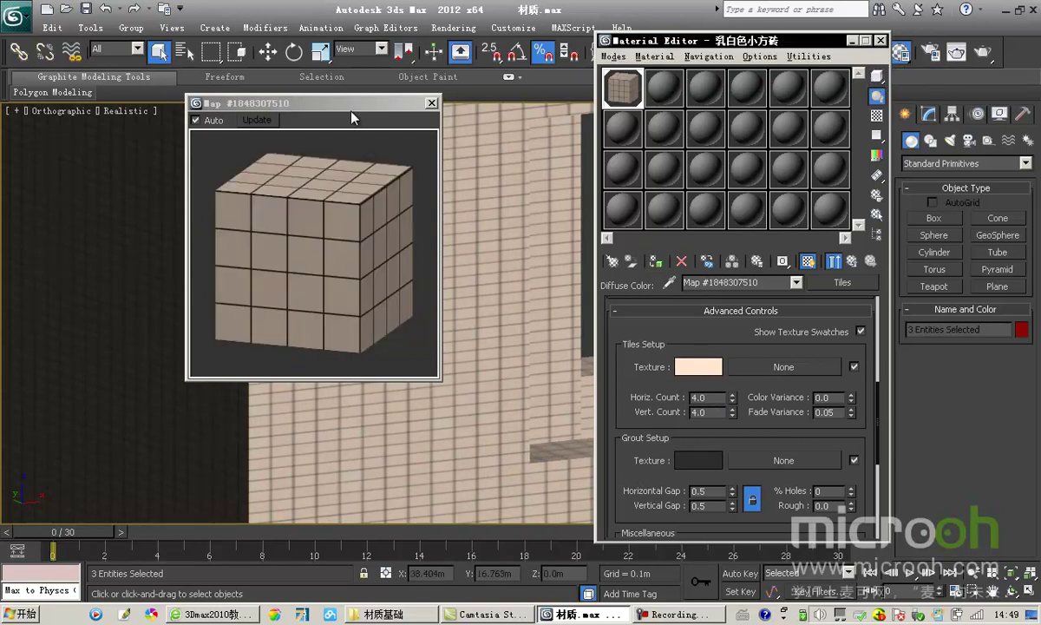
drag(321, 102, 259, 112)
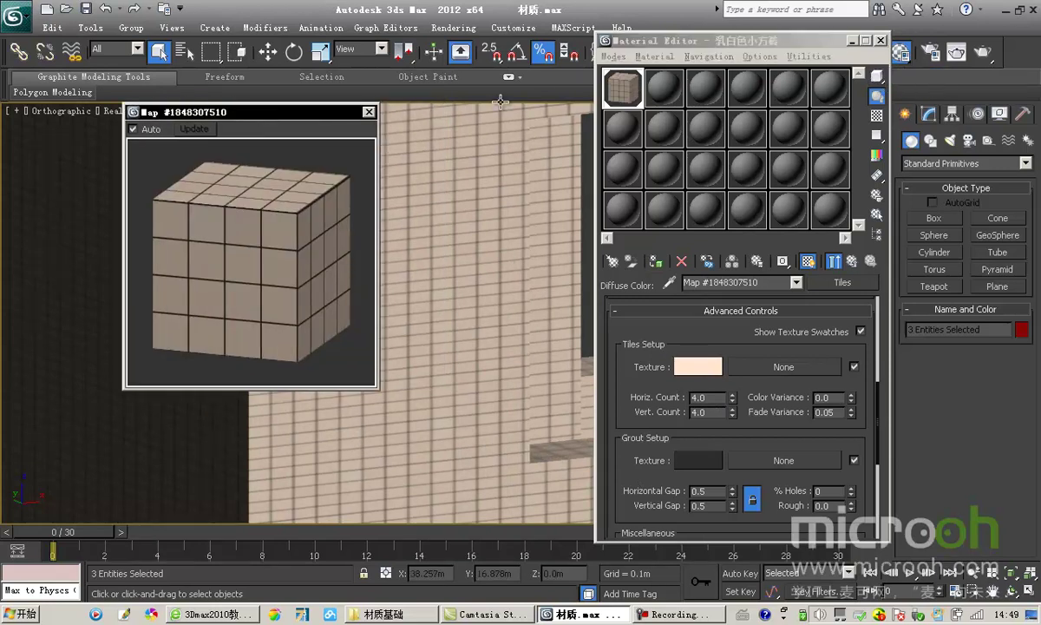
drag(622, 40, 556, 43)
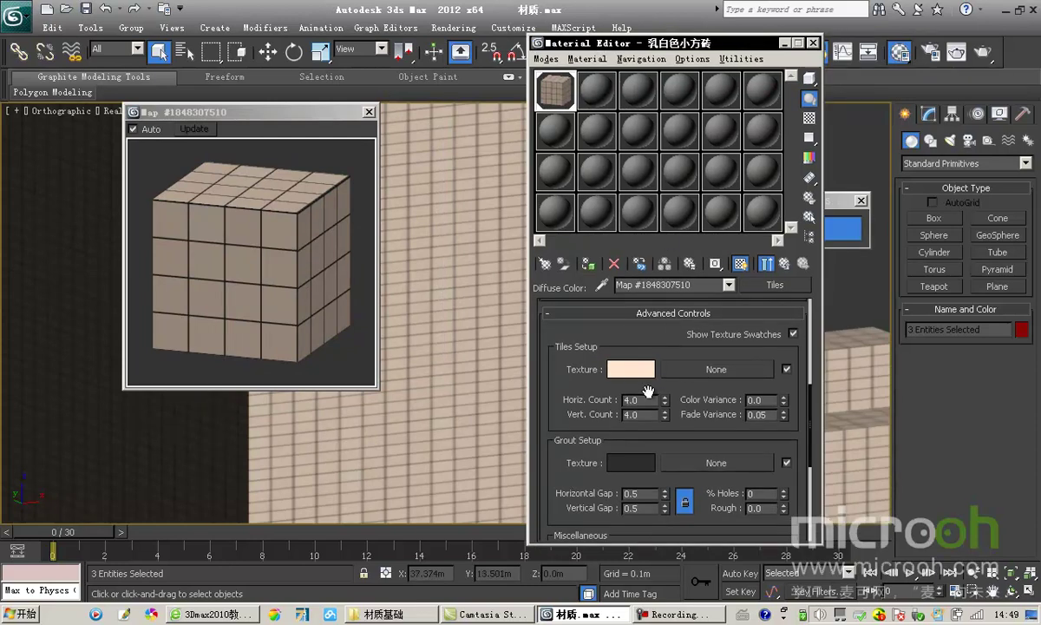
Step: Try a horizontal tile count of 2.0 and return it to 4.0
scroll(647, 391, down, 1)
drag(637, 382, 625, 383)
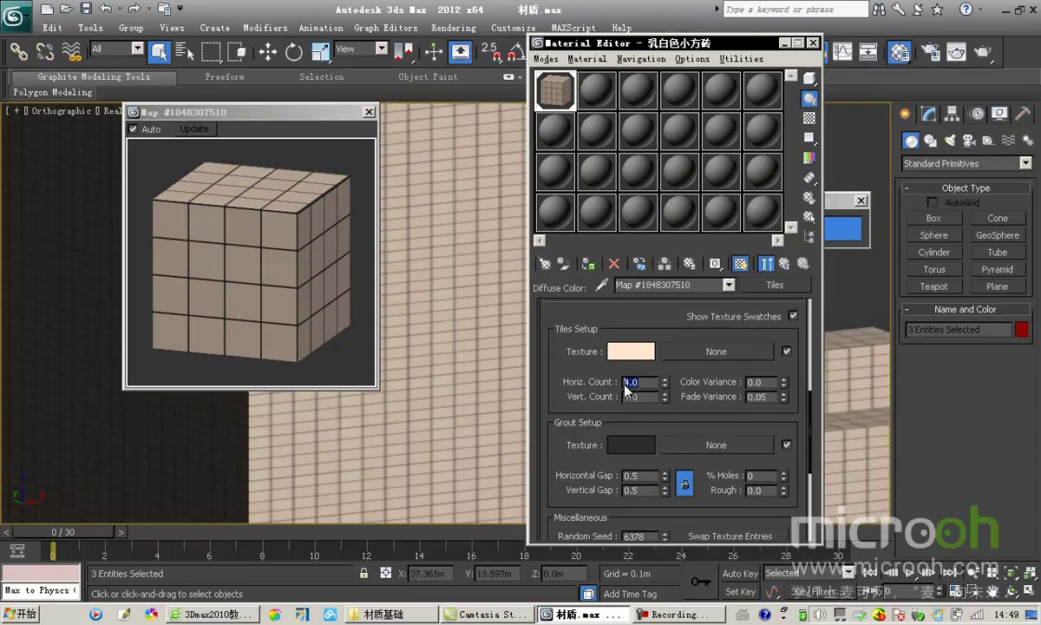
text(2)
key(Return)
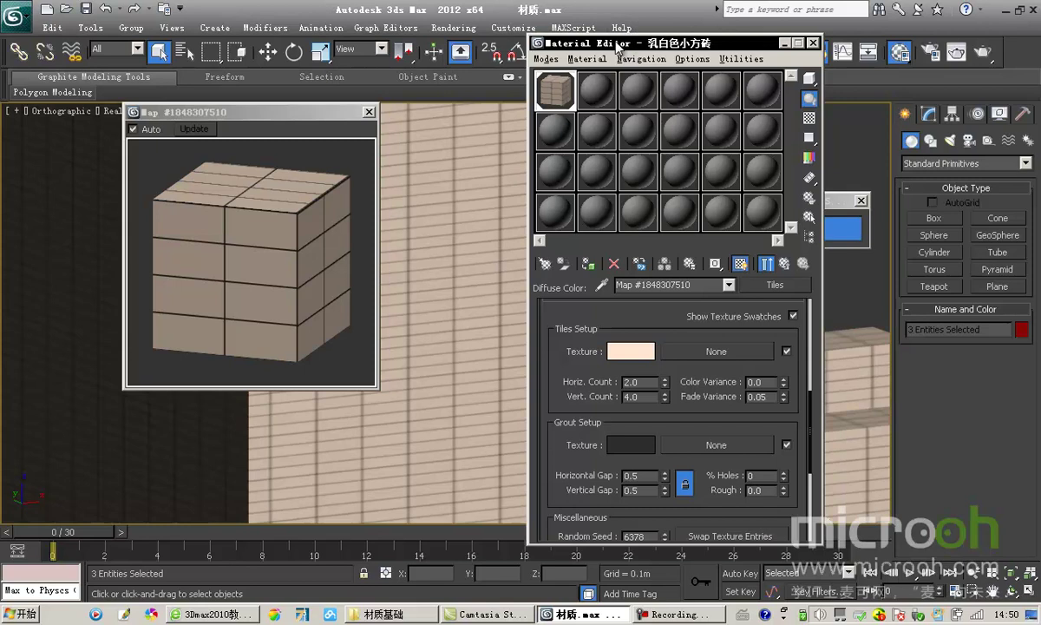
drag(580, 43, 564, 46)
scroll(661, 386, down, 2)
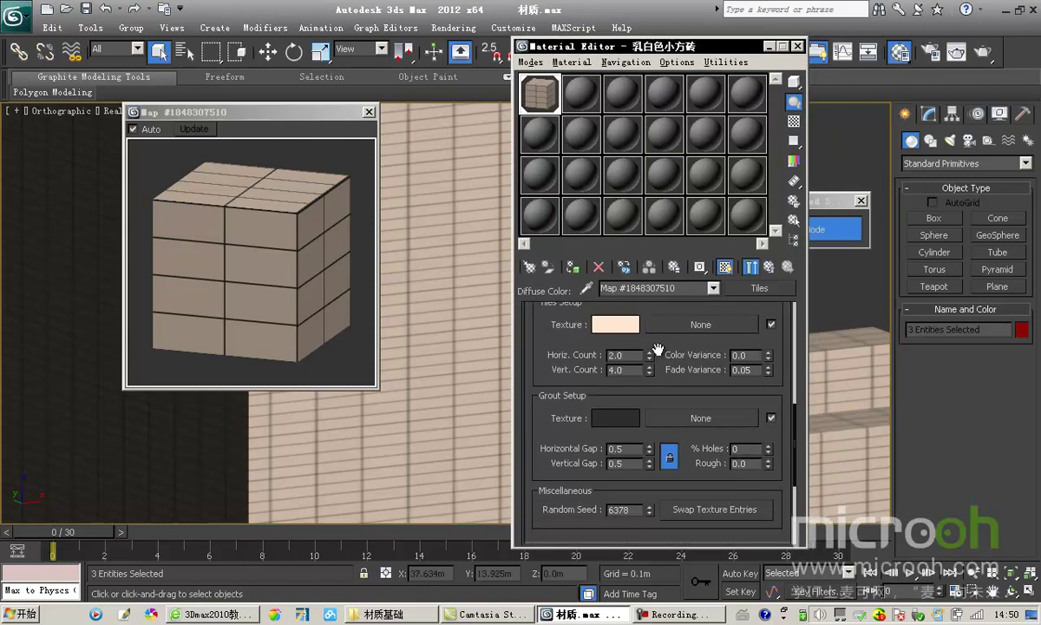
drag(654, 396, 652, 406)
drag(627, 366, 542, 372)
text(4)
key(Return)
Step: Set the linked horizontal and vertical grout gaps to 0.2 and enlarge the map preview window
scroll(543, 360, down, 4)
scroll(560, 404, down, 1)
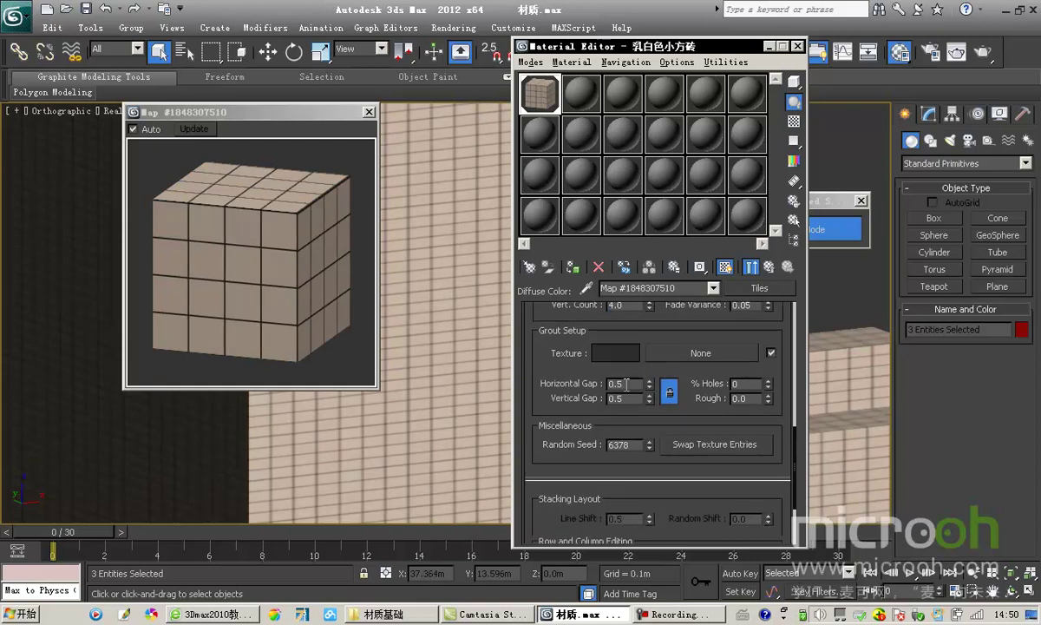
drag(625, 385, 586, 396)
text(0.2)
key(Return)
scroll(647, 368, up, 2)
scroll(646, 369, down, 3)
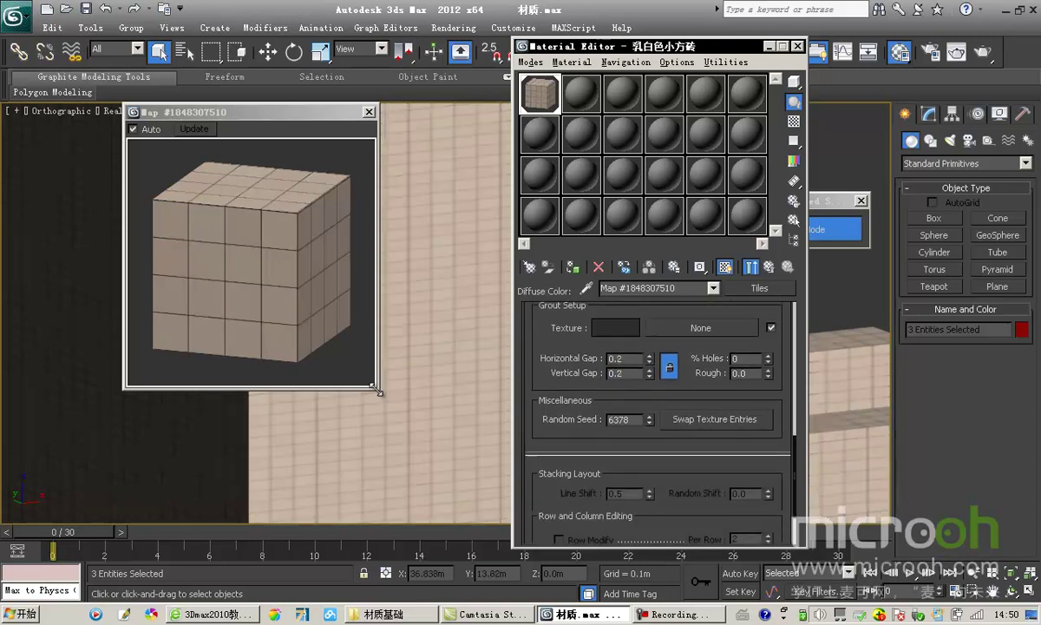
drag(383, 401, 427, 438)
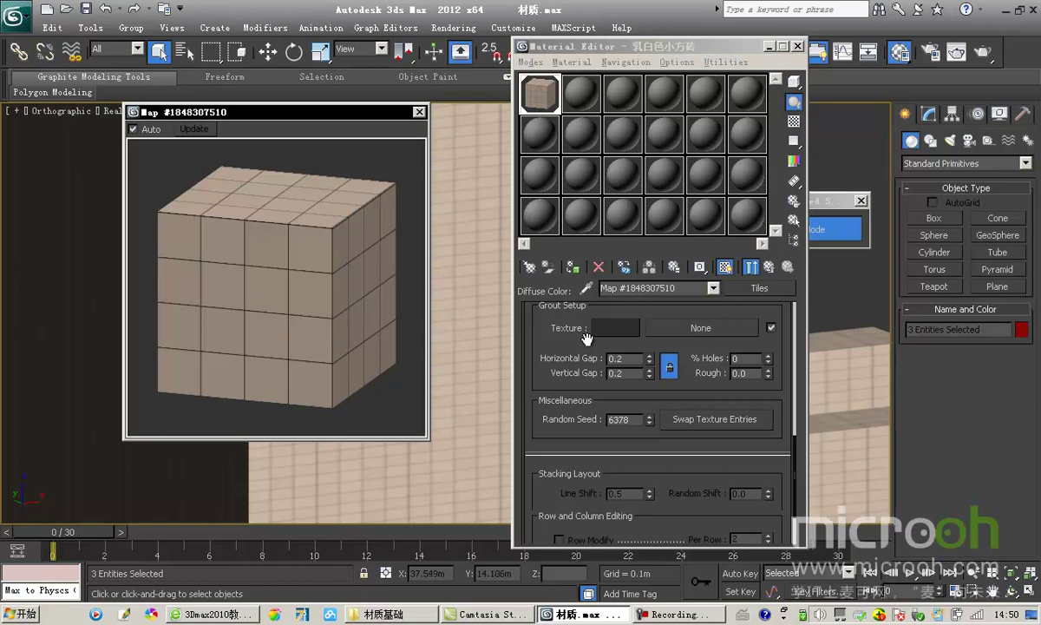
Step: Unlink the grout gaps to try a horizontal gap of 0.5, and restore the linked gaps of 0.2
drag(548, 319, 547, 334)
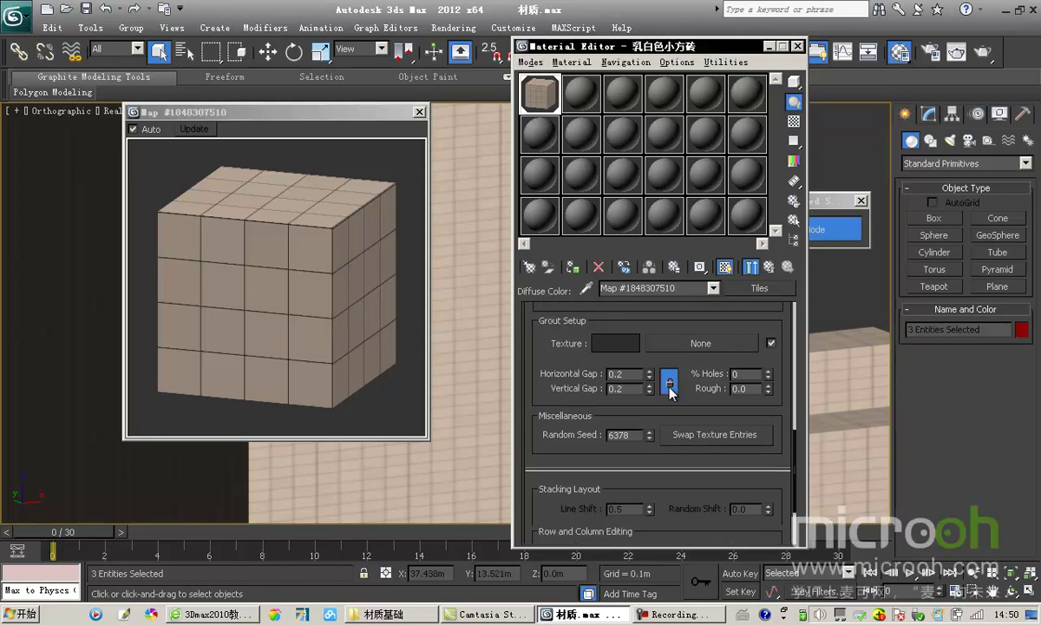
click(669, 382)
drag(631, 375, 463, 383)
key(BackSpace)
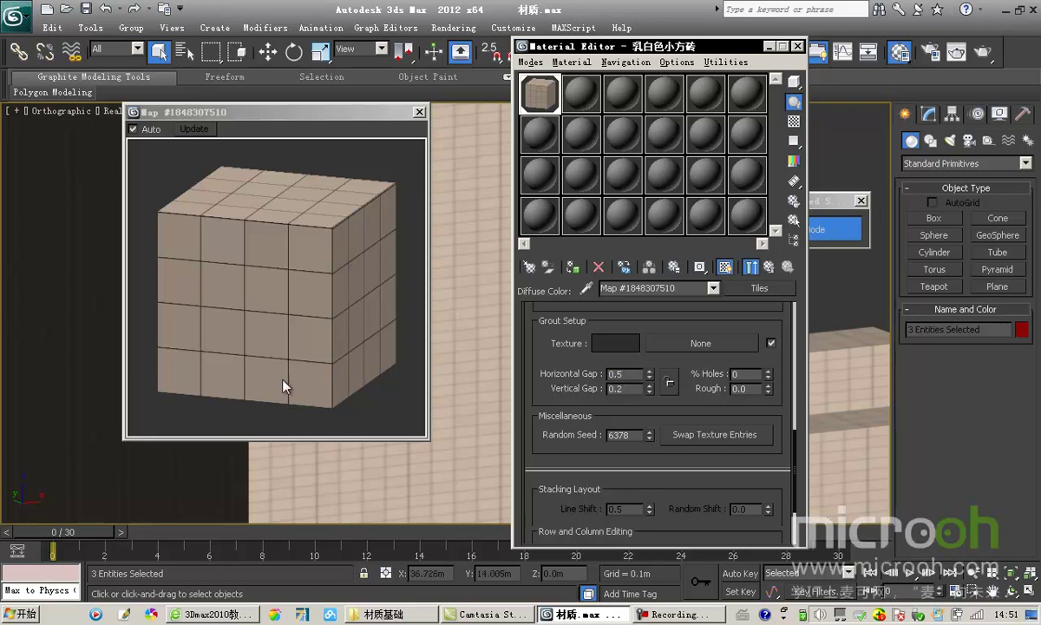
click(543, 354)
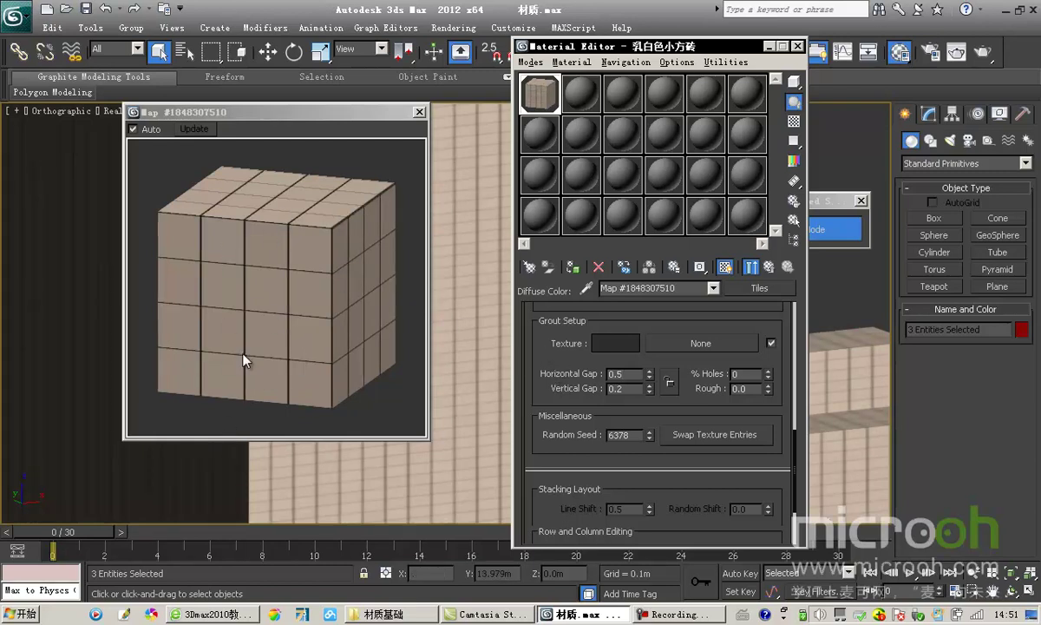
drag(633, 376, 510, 376)
text(2)
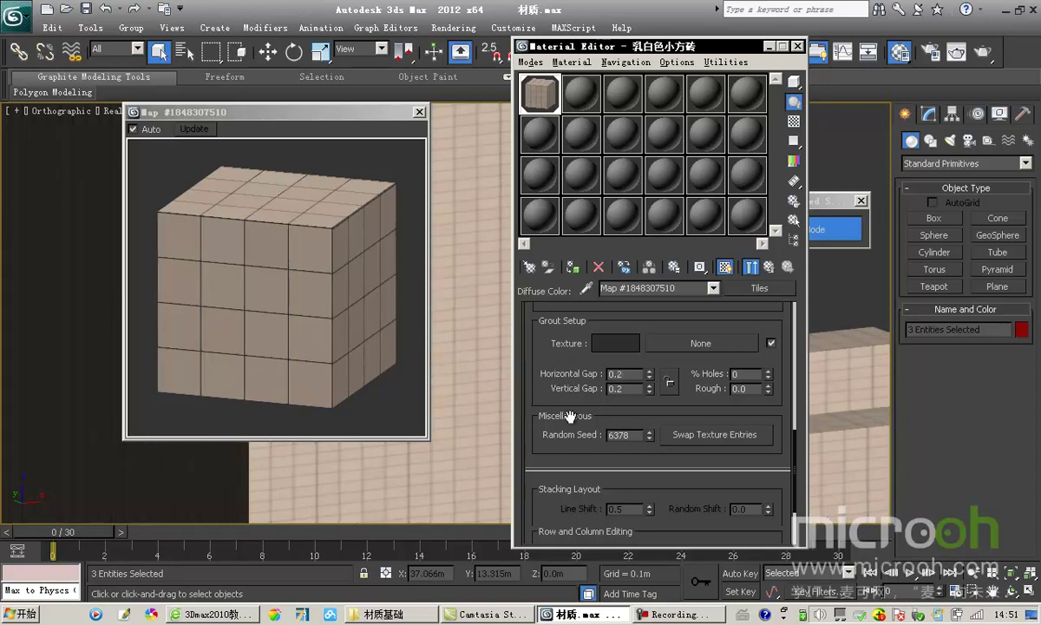
scroll(569, 417, down, 2)
click(668, 352)
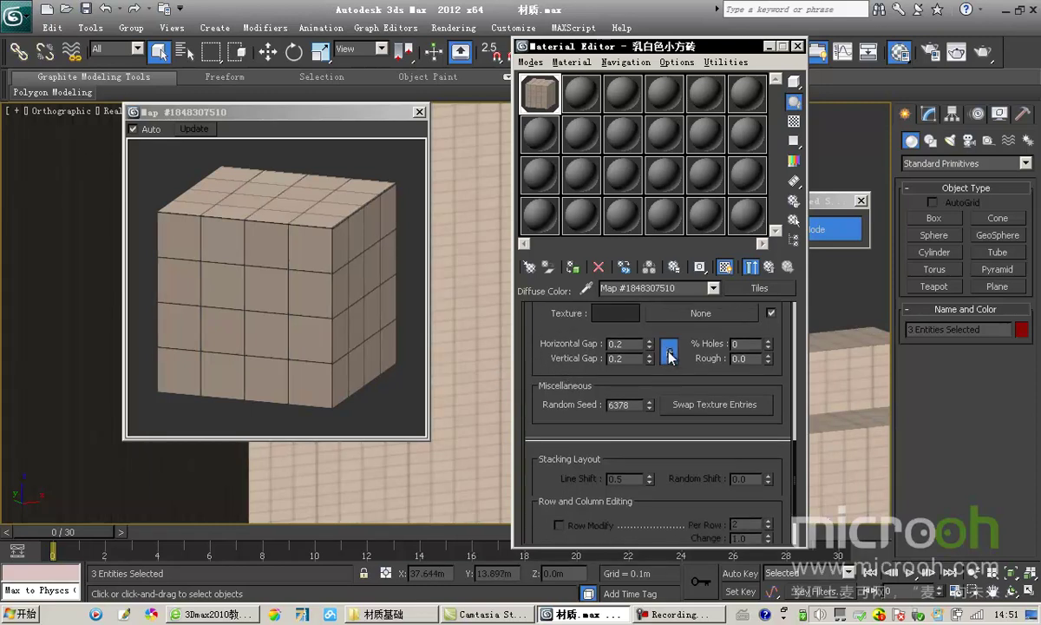
Step: Enlarge the map preview further and set the tiles' color variance to 0.5 and fade variance to 0.0
scroll(618, 377, up, 6)
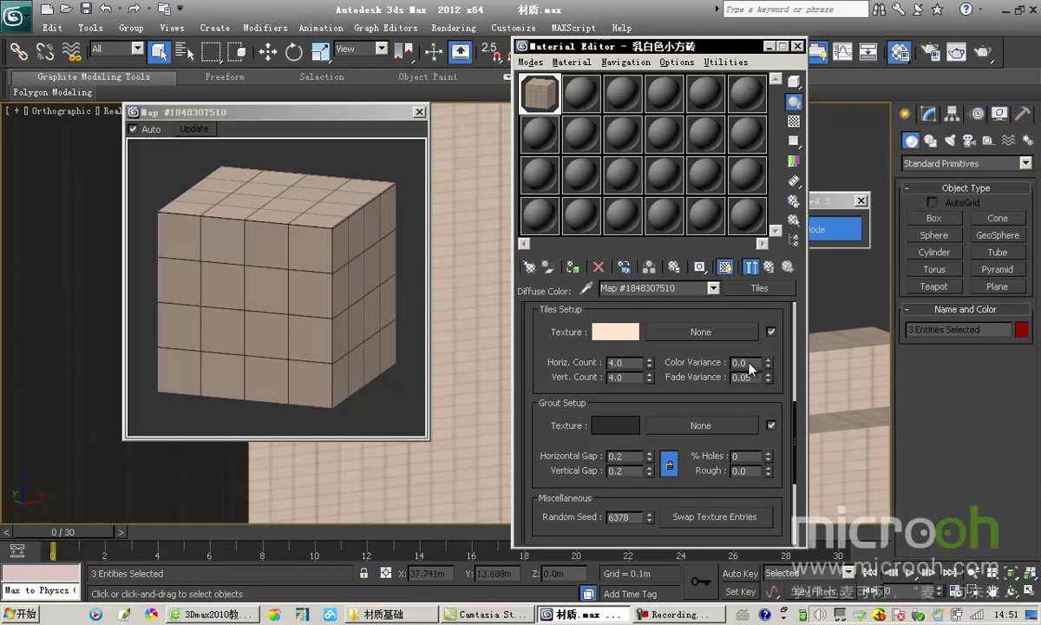
drag(748, 365, 682, 367)
drag(291, 113, 276, 110)
drag(407, 439, 443, 458)
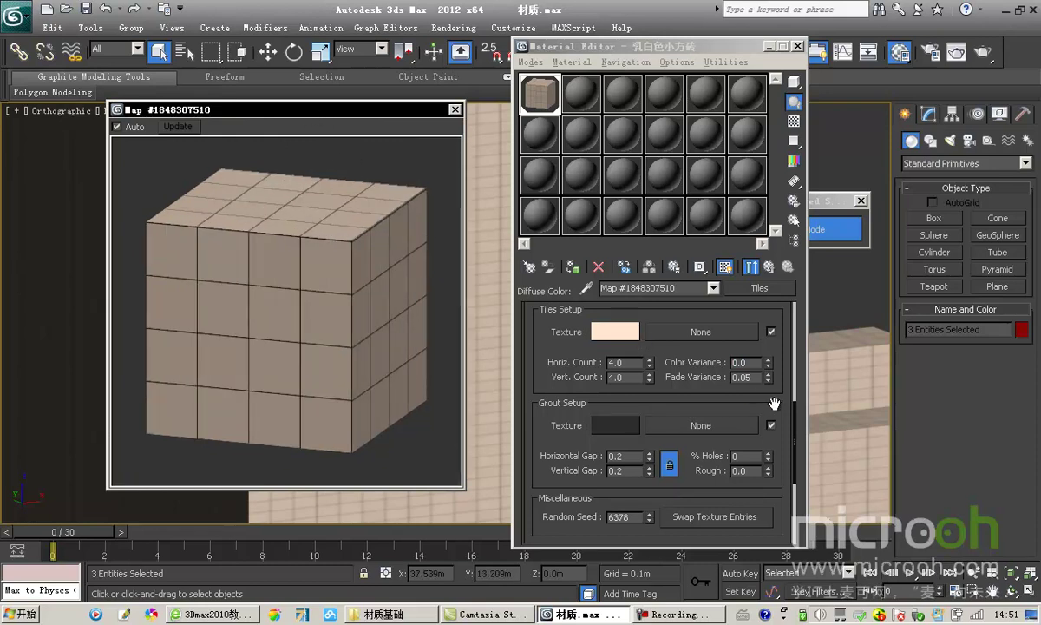
double_click(745, 363)
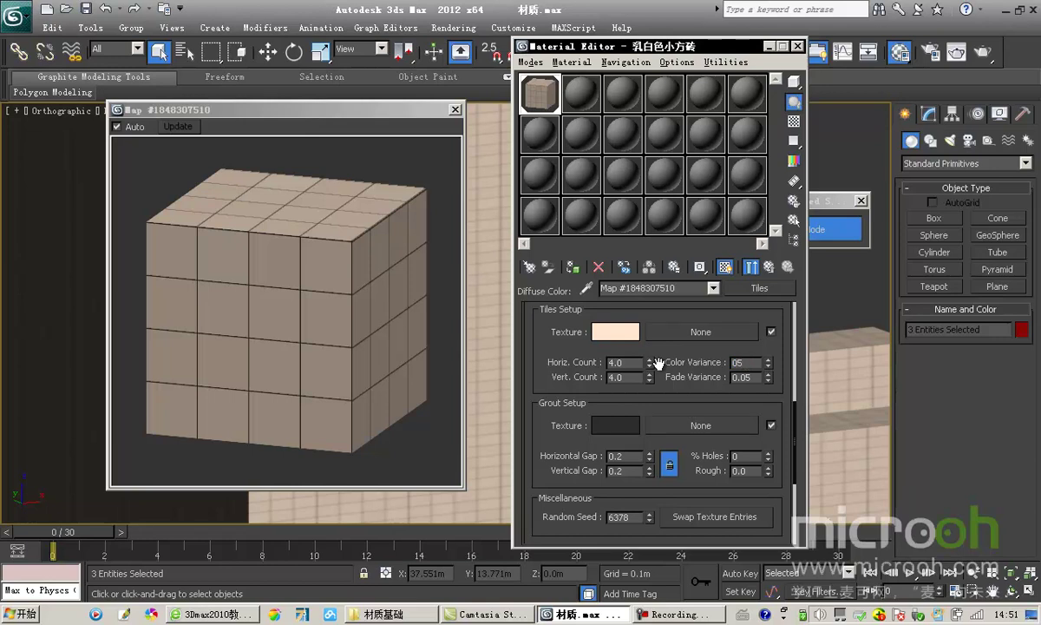
key(Return)
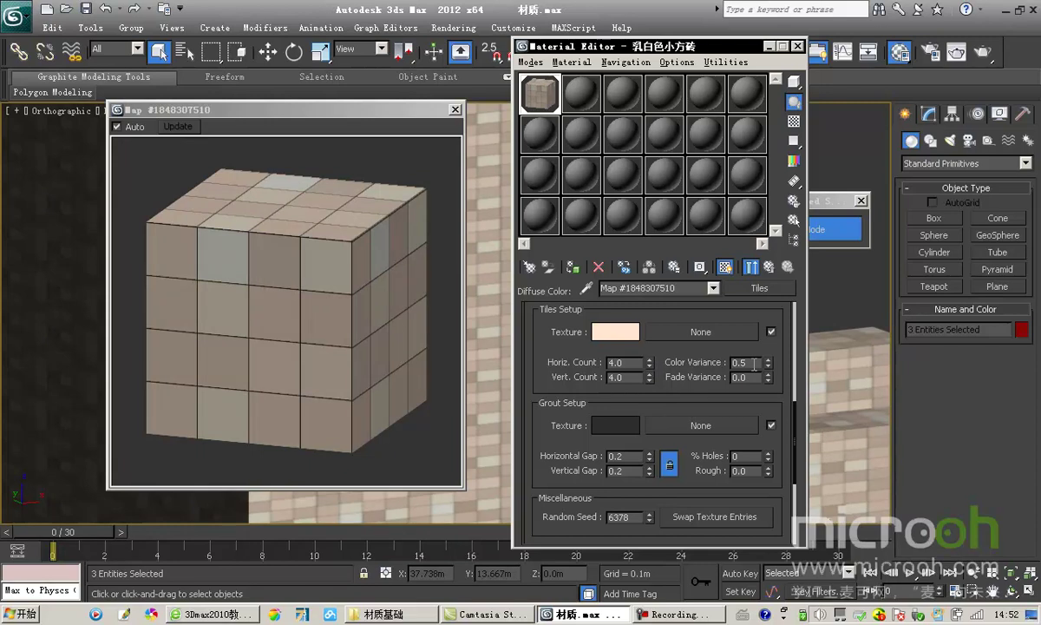
Step: Set the tiles' color variance to 0.2 and move the preview and editor windows clear of the wall
drag(745, 365, 642, 377)
key(Return)
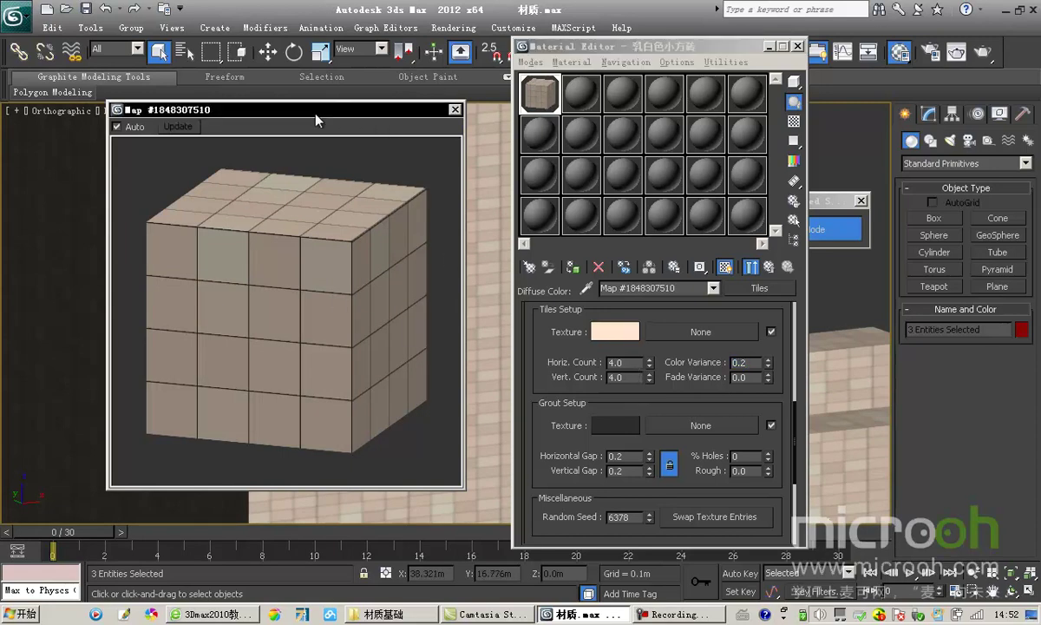
drag(315, 106, 258, 106)
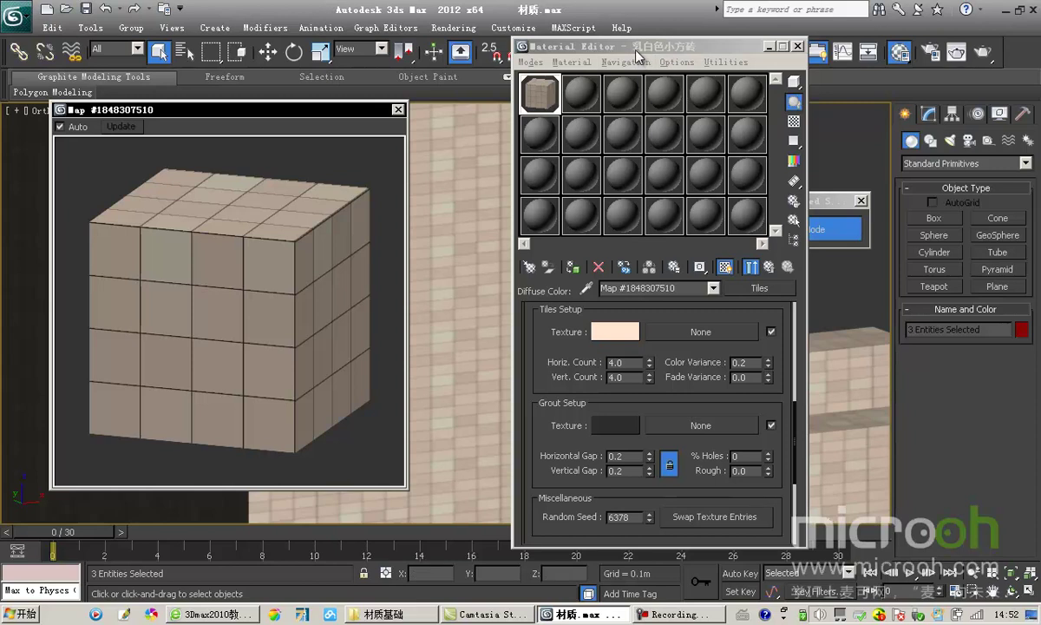
drag(595, 46, 612, 42)
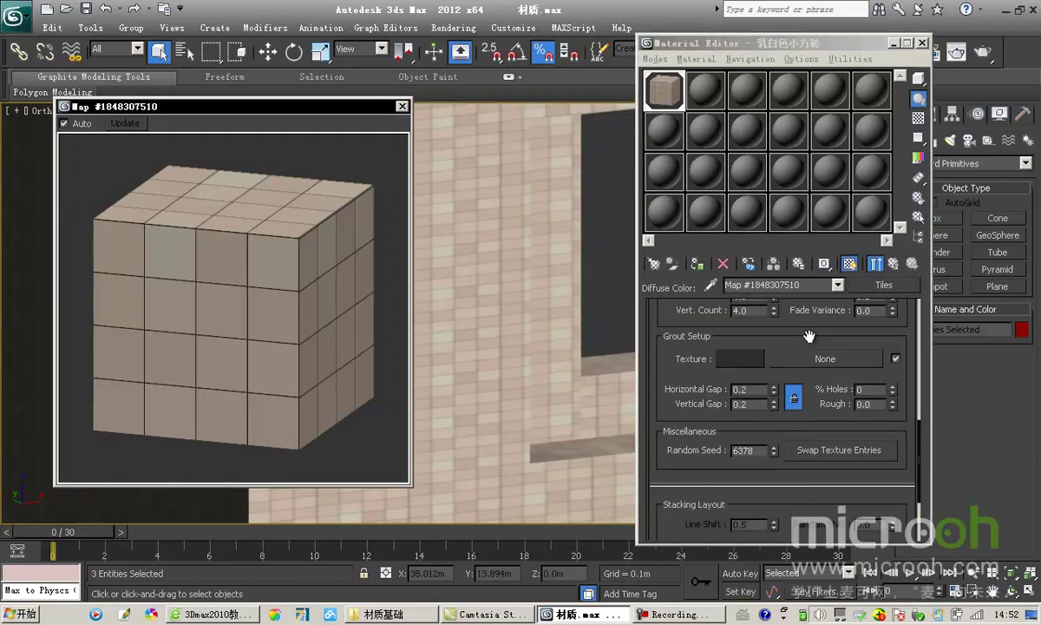
Step: Try color variances of 3.0 and 0.3 on the tiles, and return the value to 0.2
scroll(808, 336, up, 2)
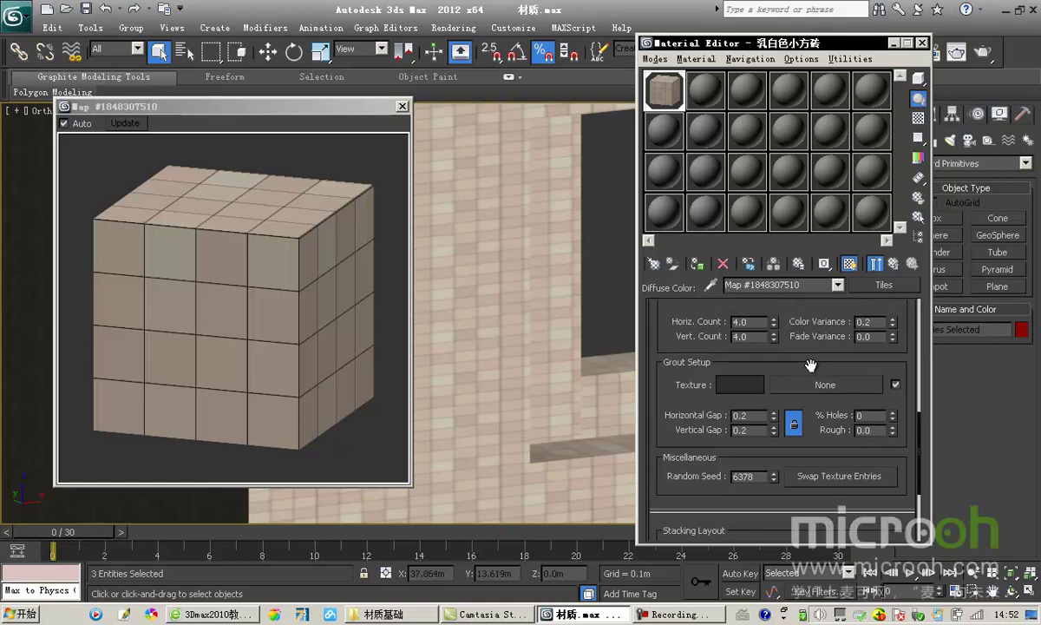
drag(809, 307, 804, 340)
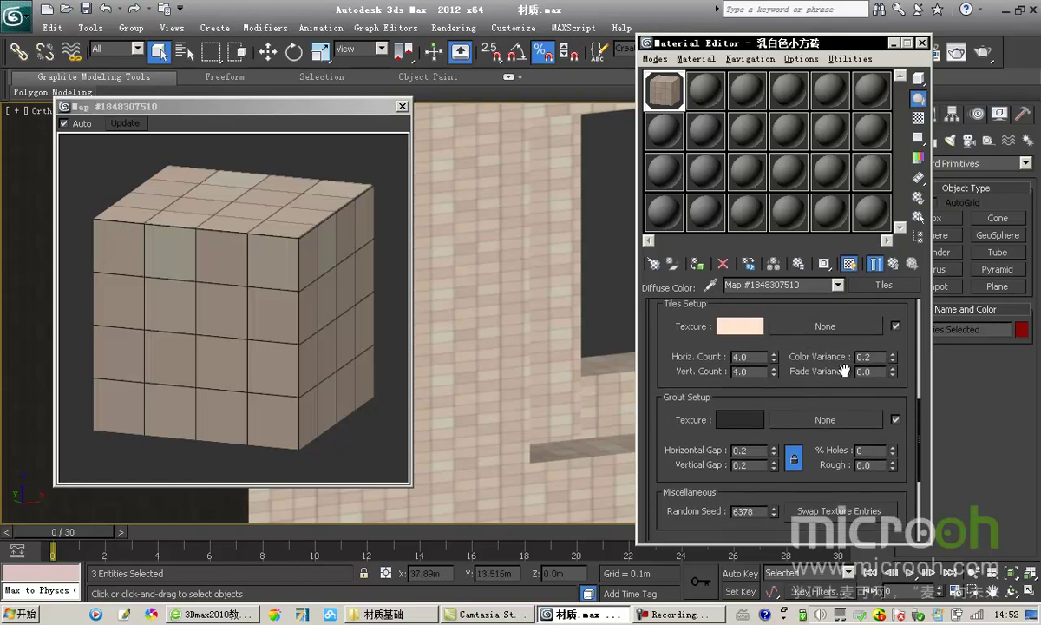
text(3.0)
key(Return)
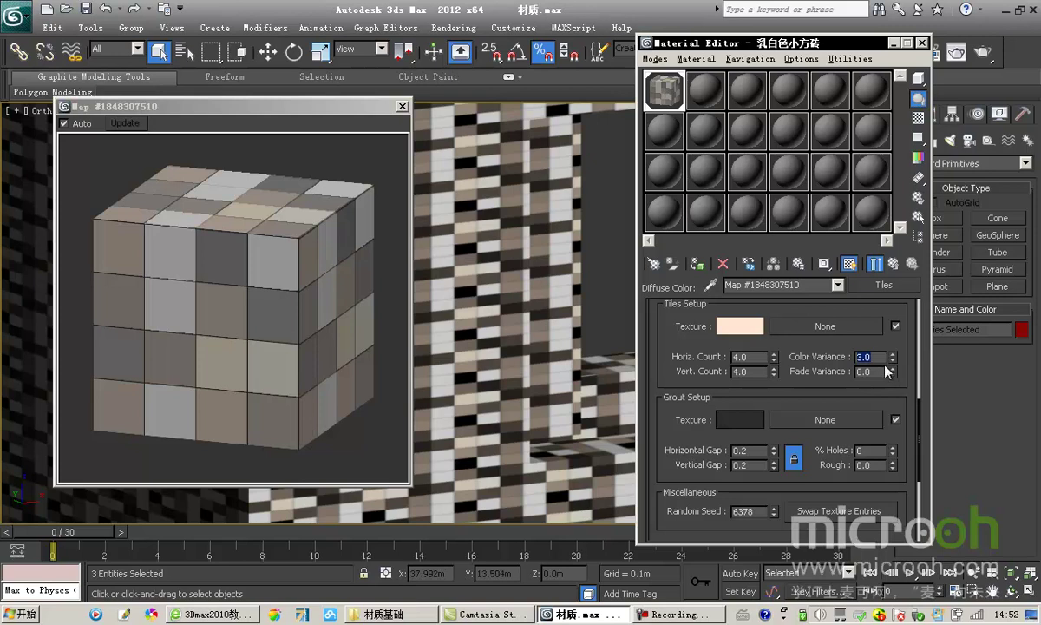
text(0.3)
key(Return)
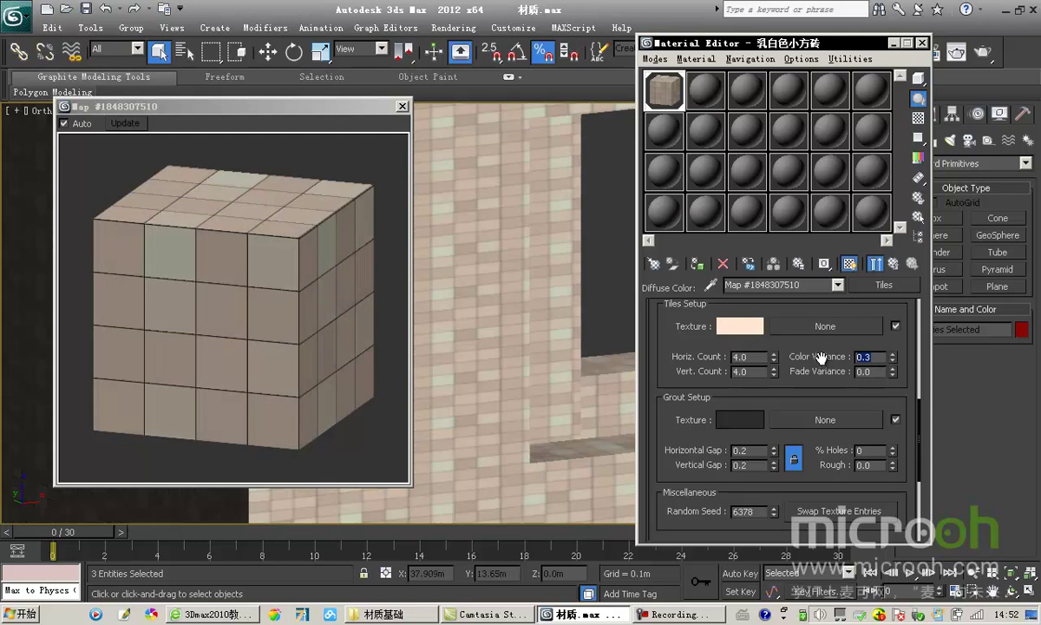
text(3)
text(.2)
key(Return)
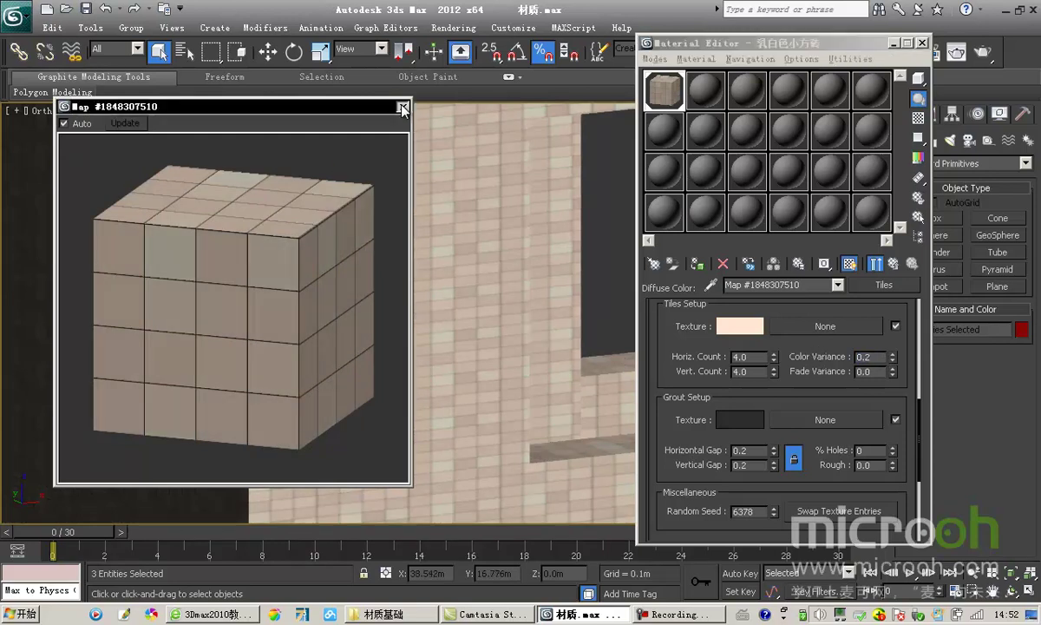
Step: Close the enlarged map preview and examine the tile colour variation on the building's walls
click(403, 109)
middle_drag(429, 304, 435, 317)
scroll(436, 330, down, 5)
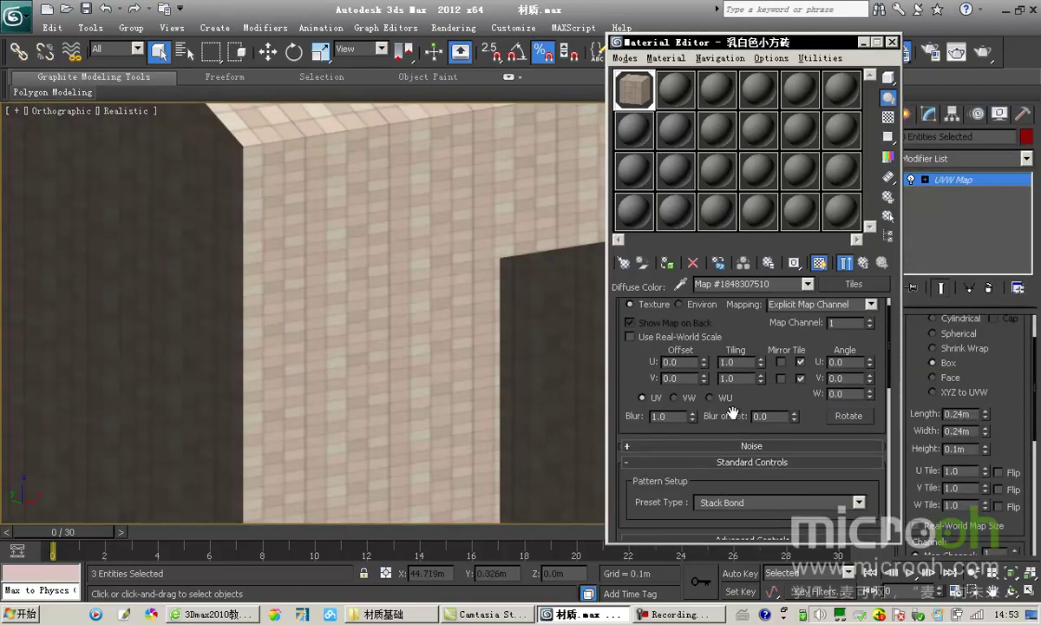
scroll(727, 451, down, 15)
scroll(728, 364, up, 15)
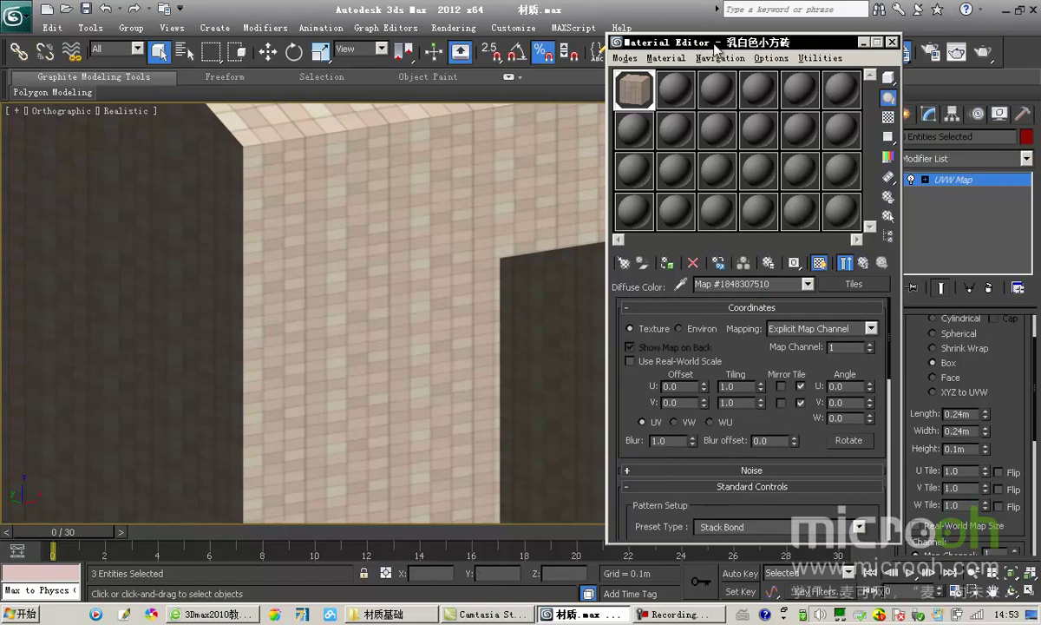
Step: Return to the 乳白色小方砖 parent material's basic parameters and open an enlarged preview of its sample
drag(673, 44, 701, 41)
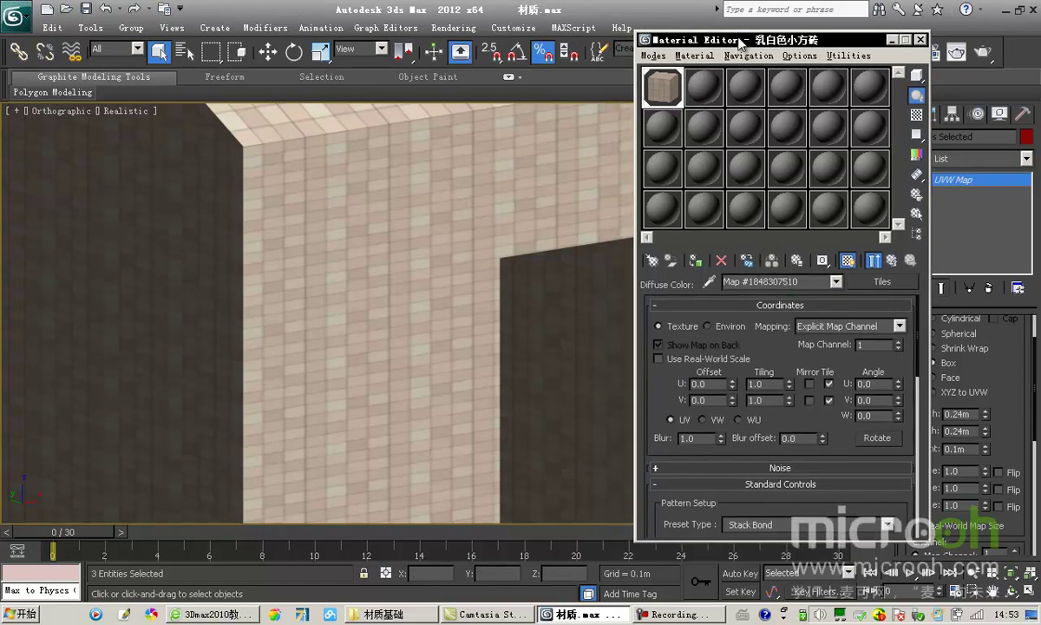
click(891, 260)
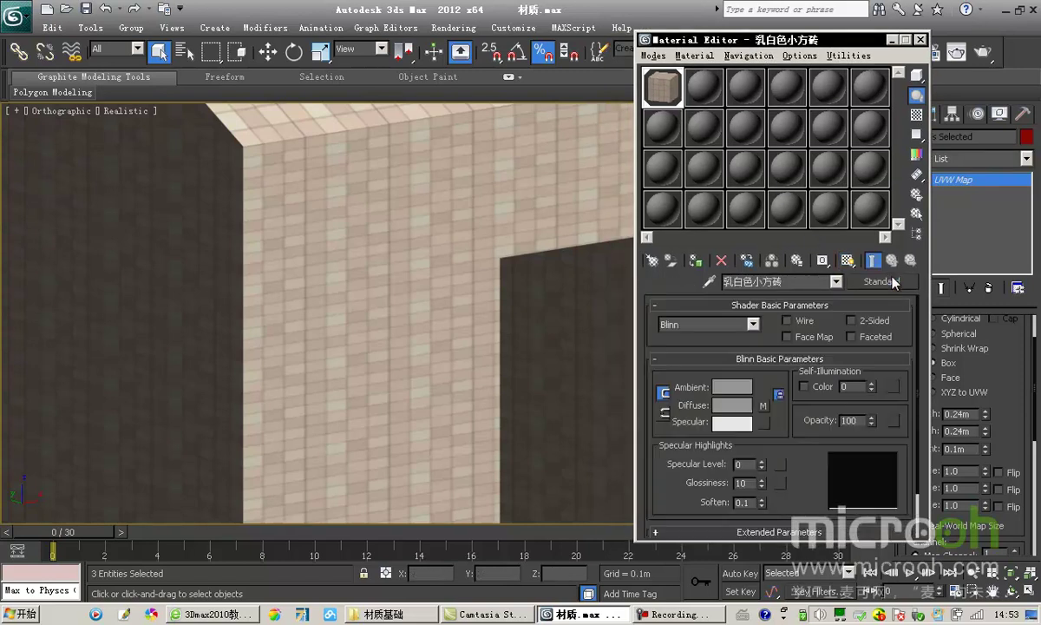
drag(812, 468, 816, 408)
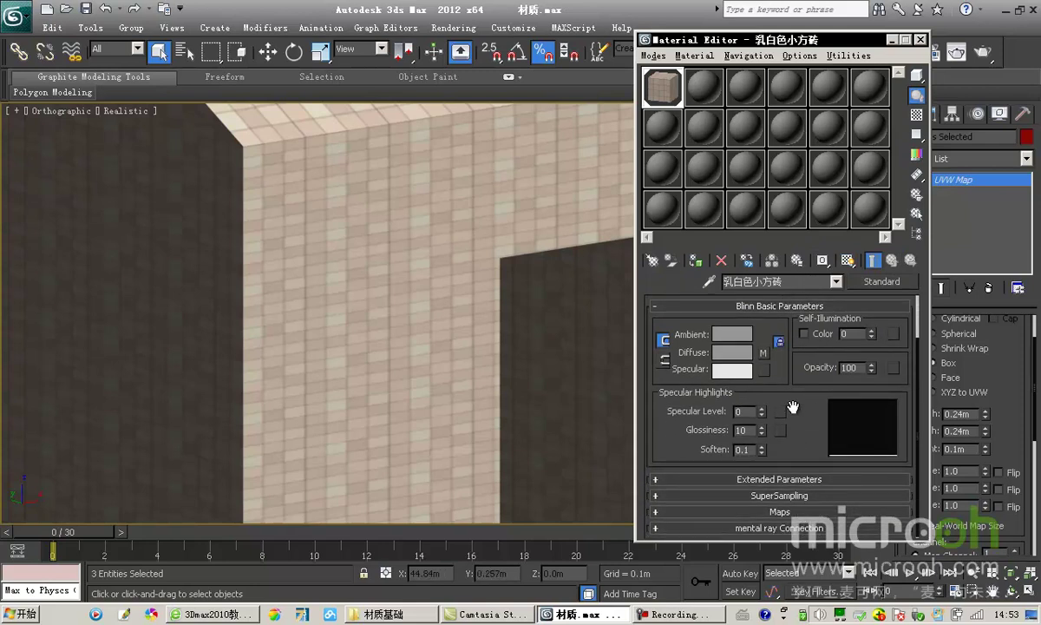
double_click(664, 89)
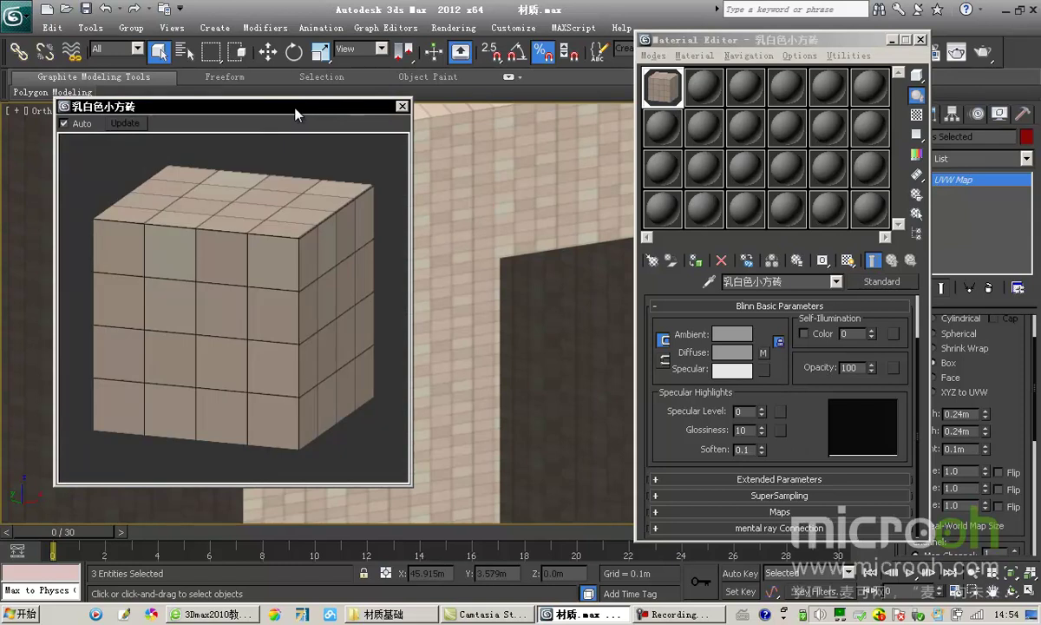
click(812, 411)
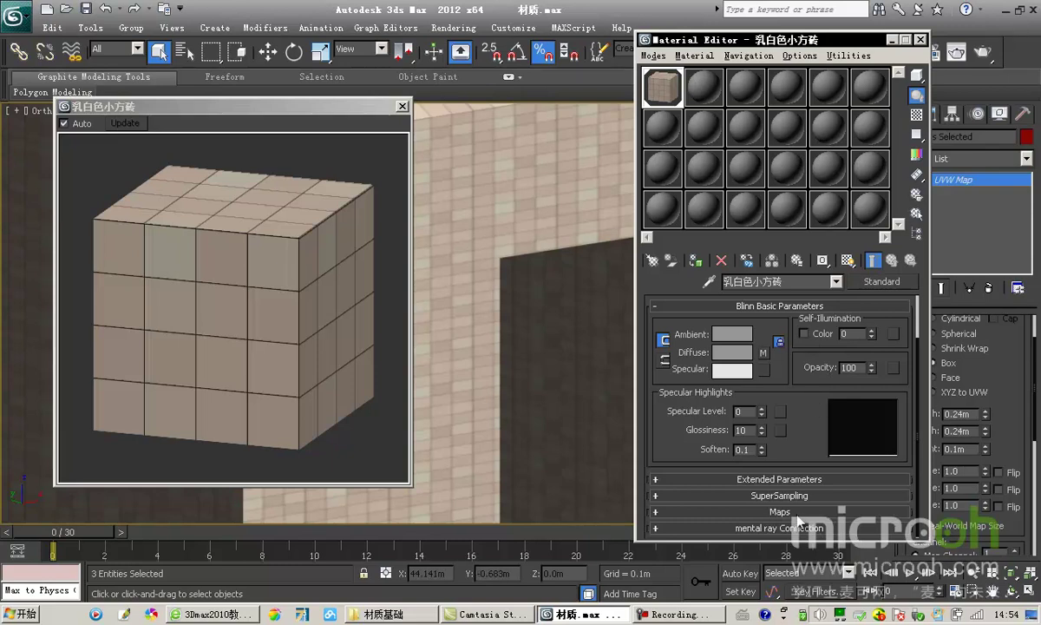
Step: Expand the material's Maps list, open the Tiles map in the Diffuse Color channel and review its tile and grout settings
click(798, 513)
drag(790, 318, 835, 332)
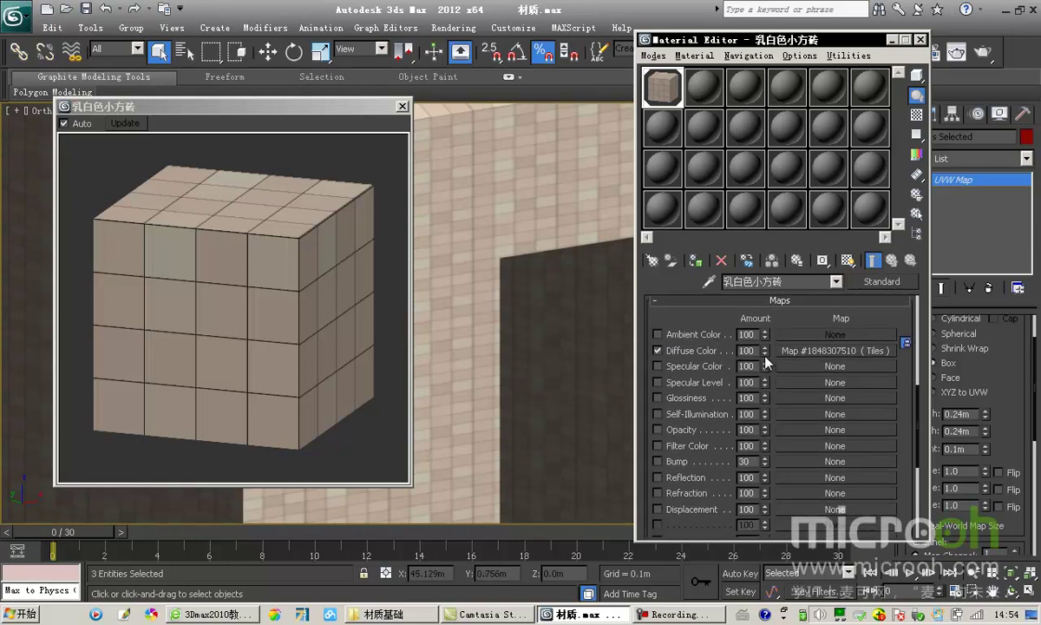
click(838, 351)
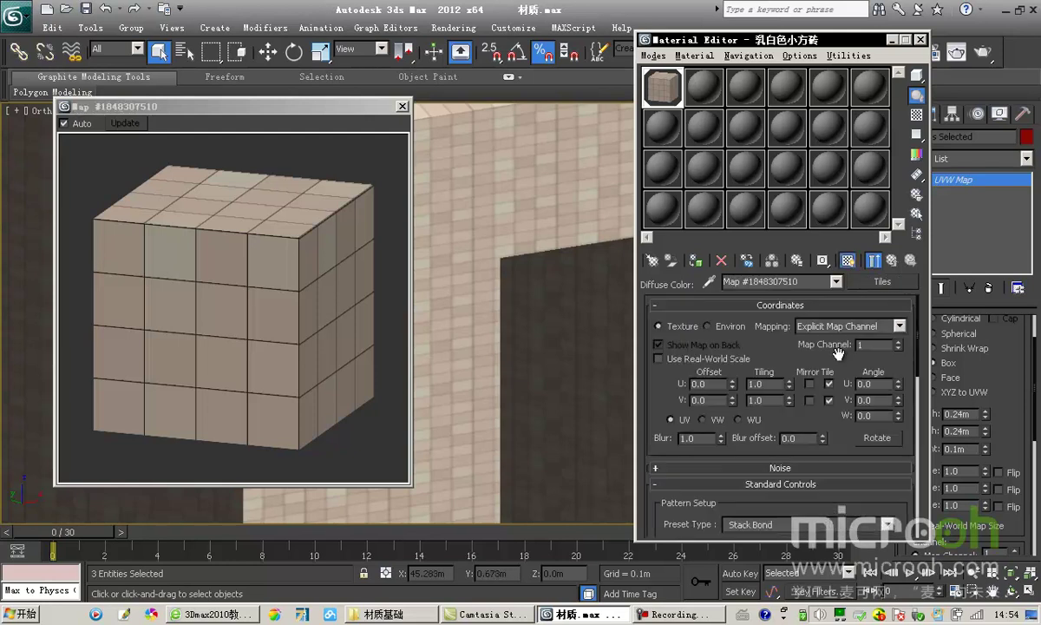
drag(797, 363, 788, 167)
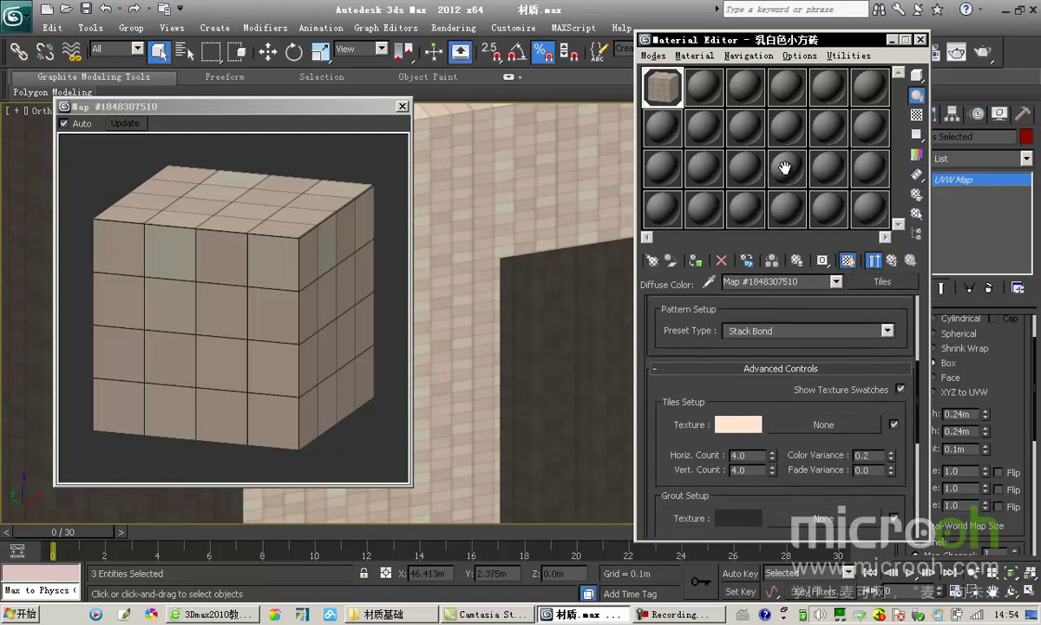
drag(757, 374, 751, 283)
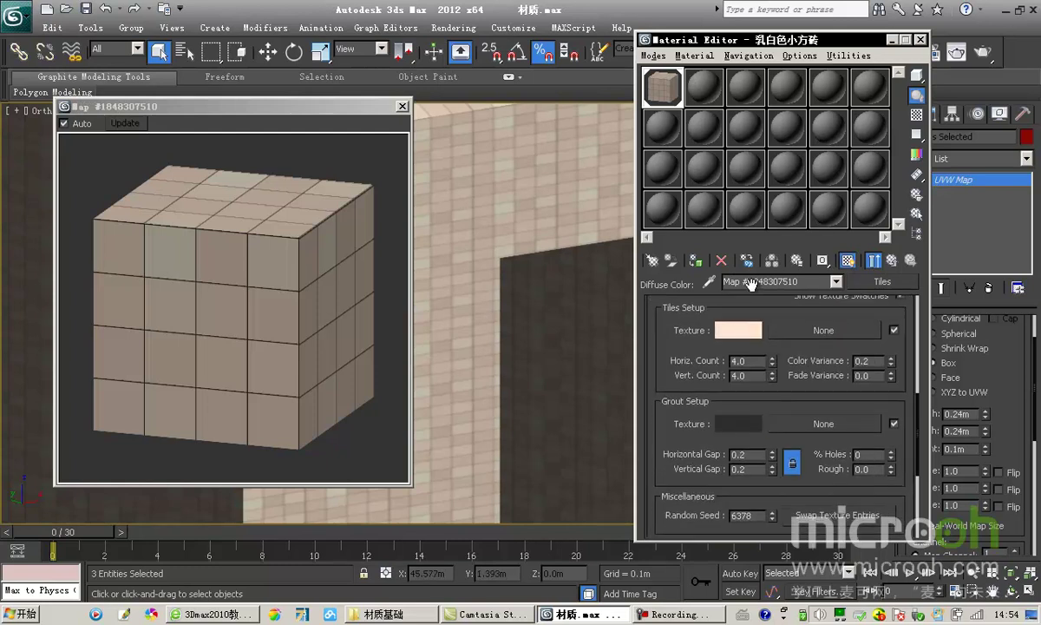
Step: Return to the parent material, reopen the Tiles map through the Diffuse color's map shortcut and go back to the parent again
click(892, 261)
drag(788, 325, 791, 543)
click(764, 349)
drag(743, 392, 796, 380)
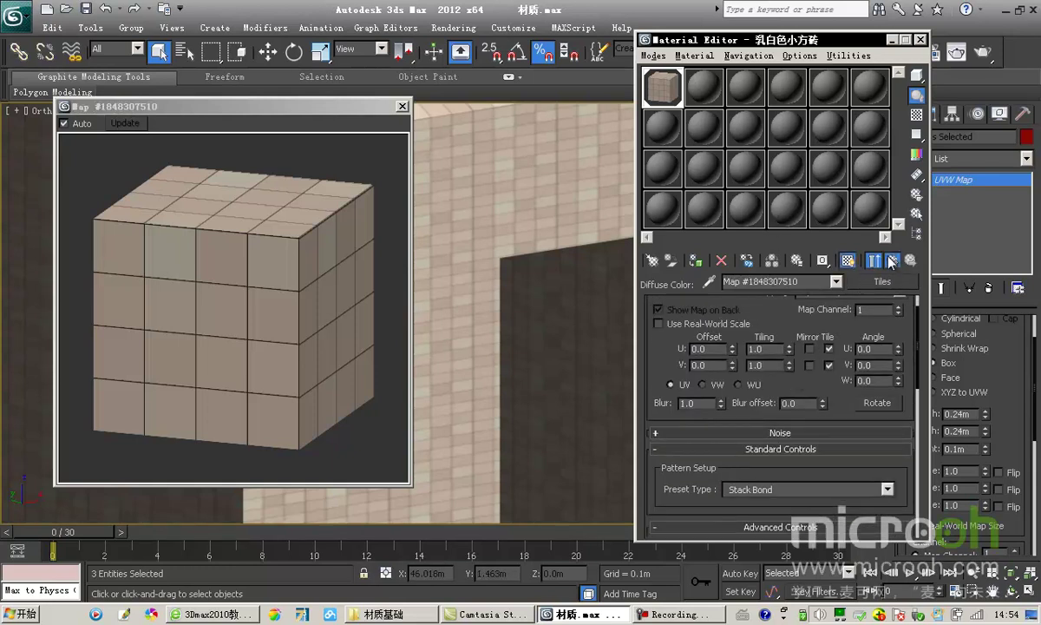
click(891, 261)
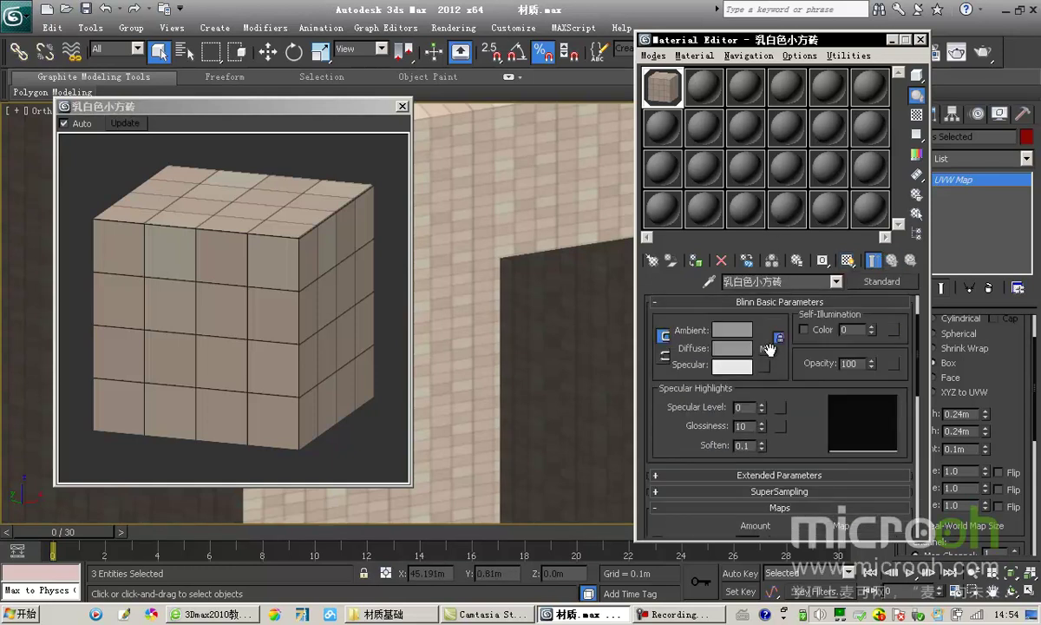
Step: Examine the material's map channels from Ambient Color through Displacement
scroll(753, 396, down, 5)
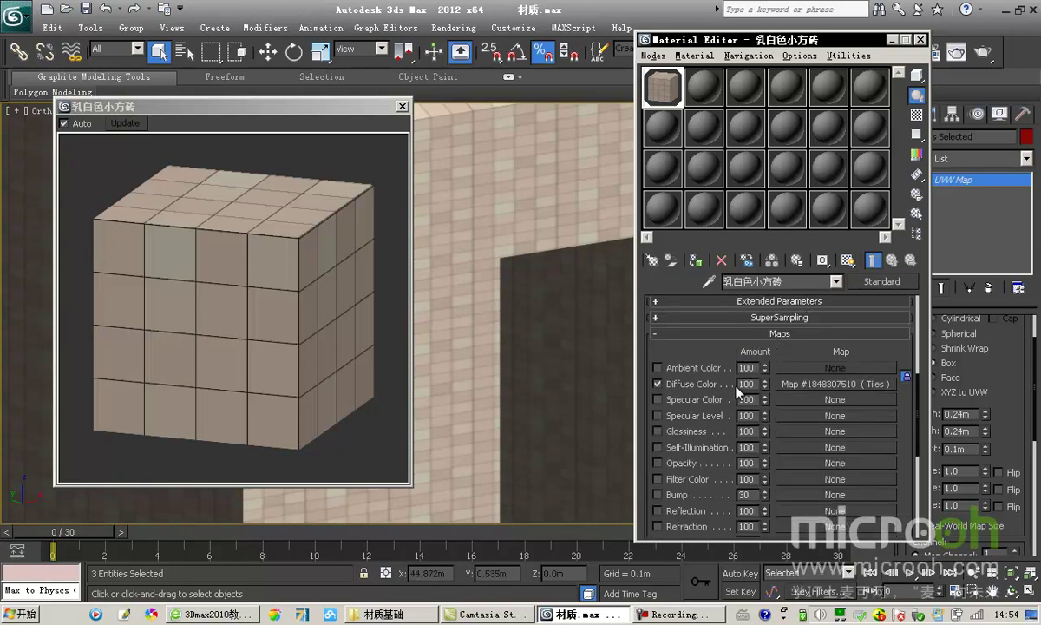
scroll(807, 347, down, 3)
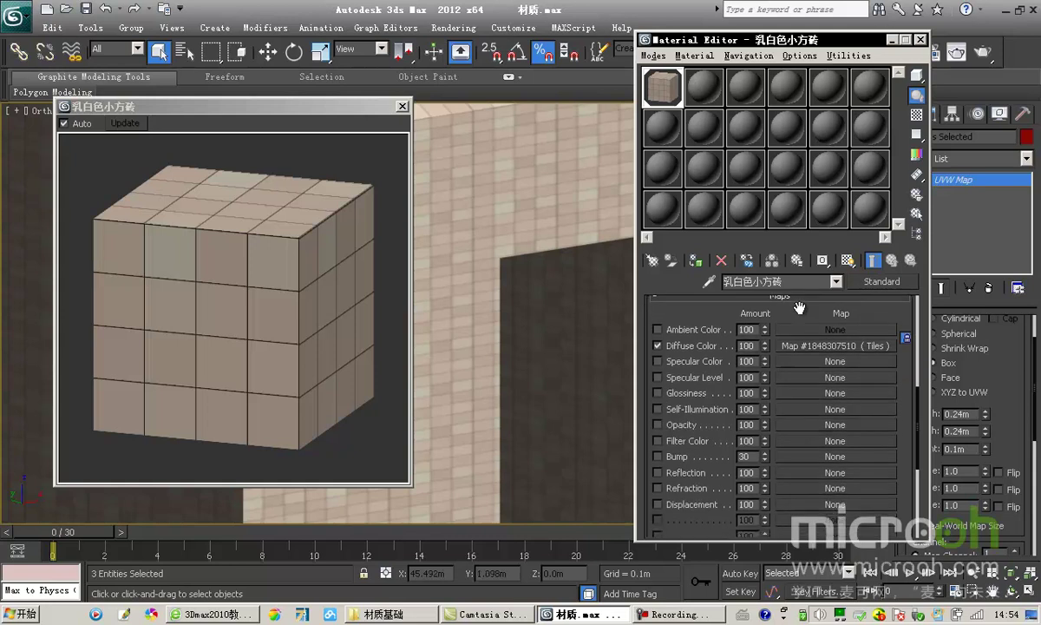
scroll(696, 356, up, 2)
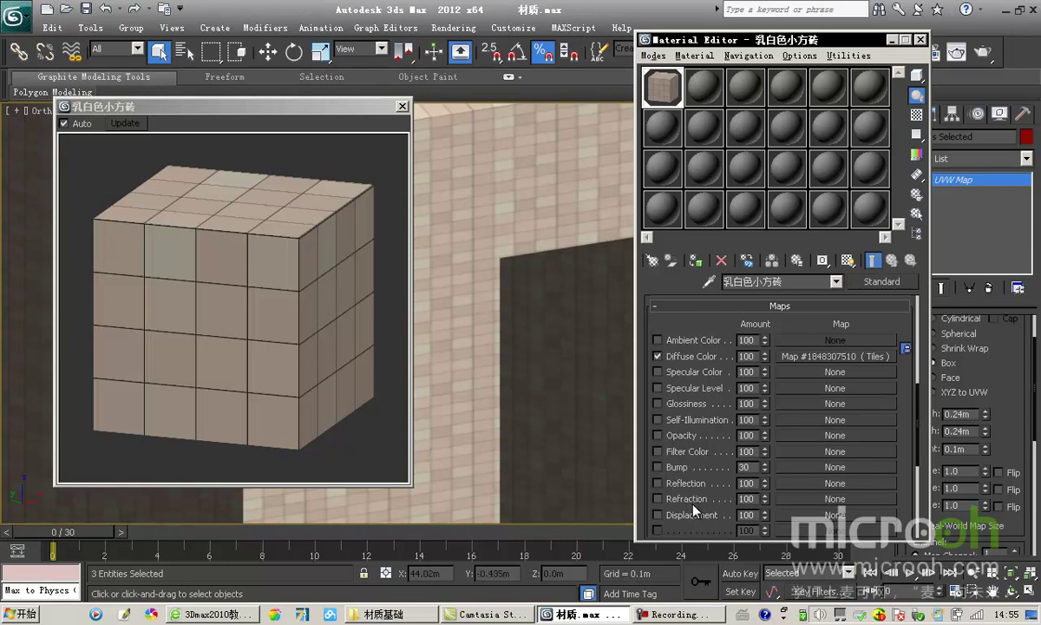
scroll(807, 419, down, 5)
scroll(861, 458, up, 6)
scroll(744, 392, down, 3)
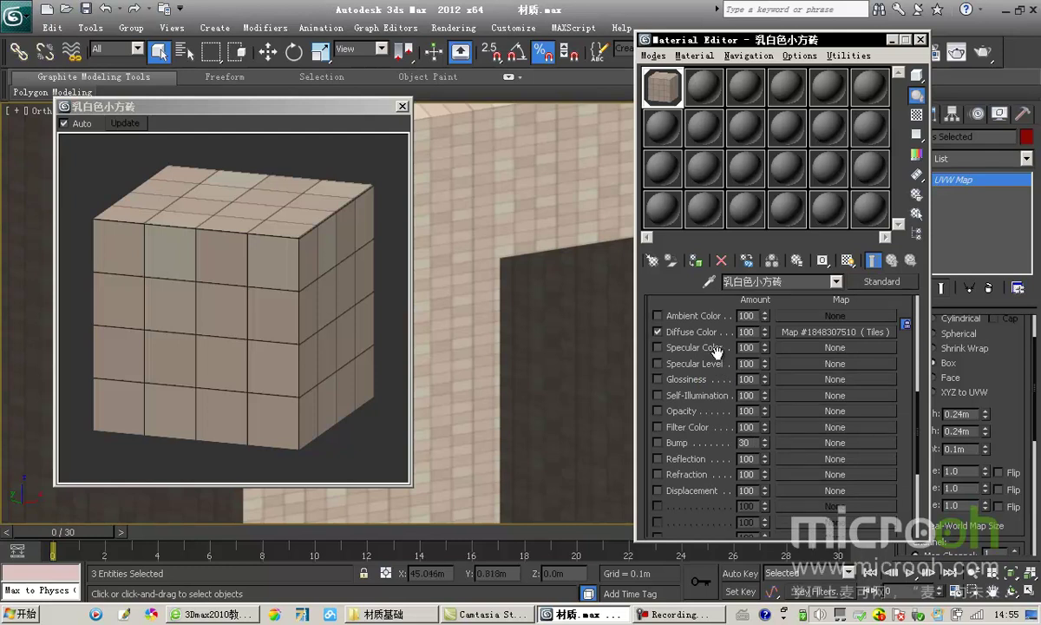
Step: Duplicate the Diffuse Color Tiles map into the Bump channel using the Copy method
drag(260, 106, 301, 108)
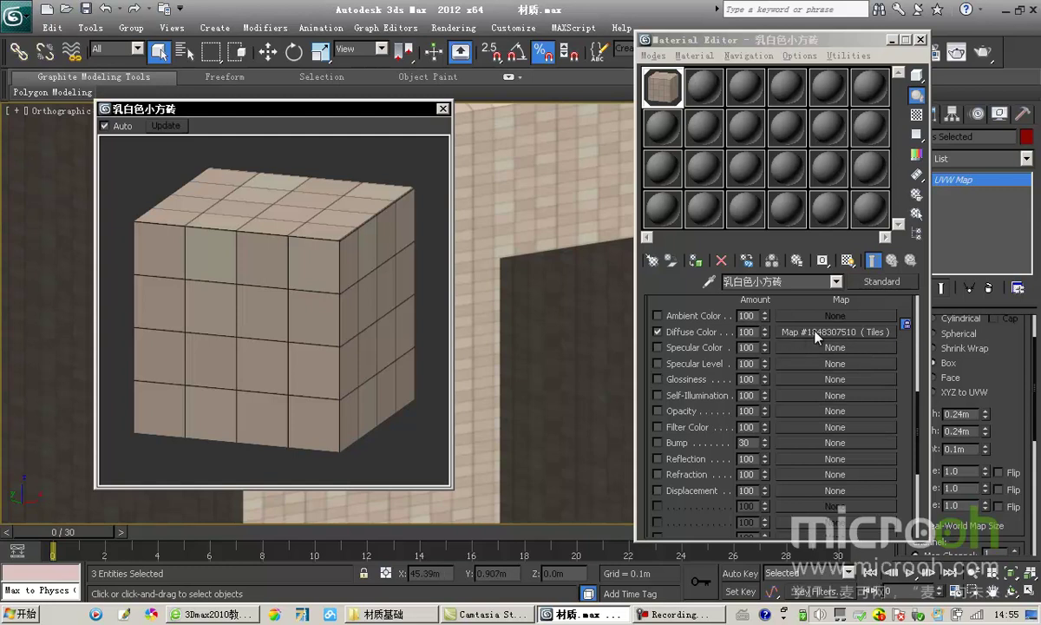
drag(806, 331, 788, 411)
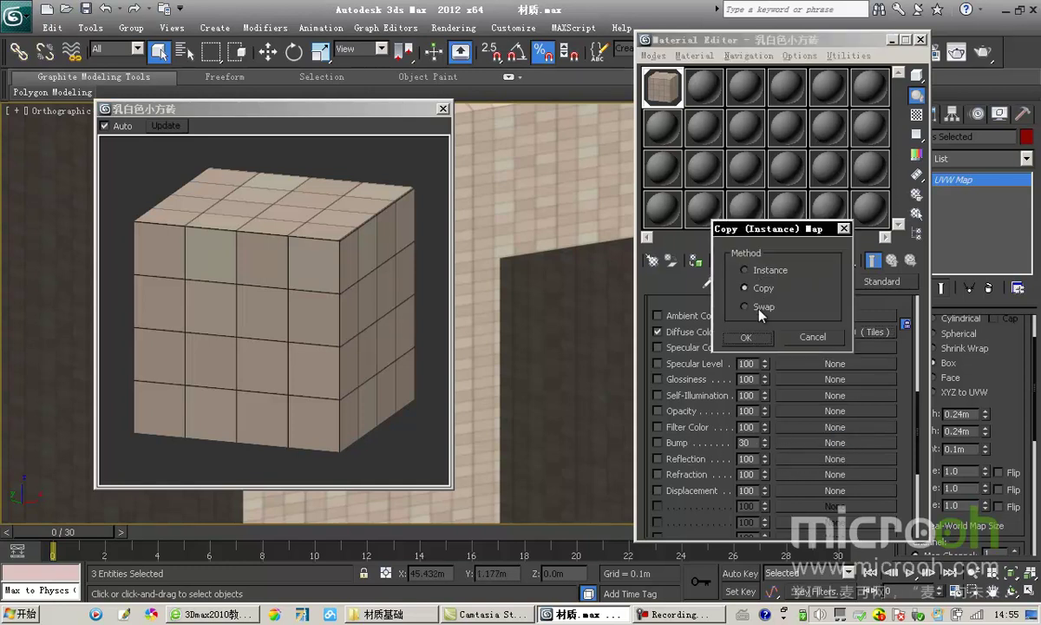
click(751, 342)
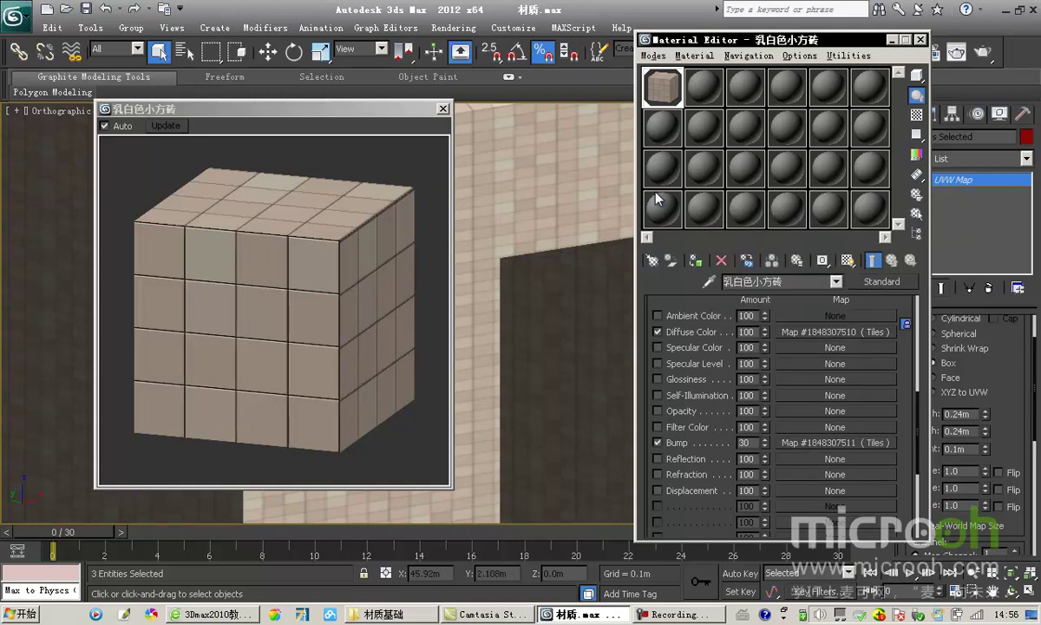
Step: Close the cube preview, switch the sample shape to a sphere and open an enlarged preview beside the editor
drag(361, 108, 381, 108)
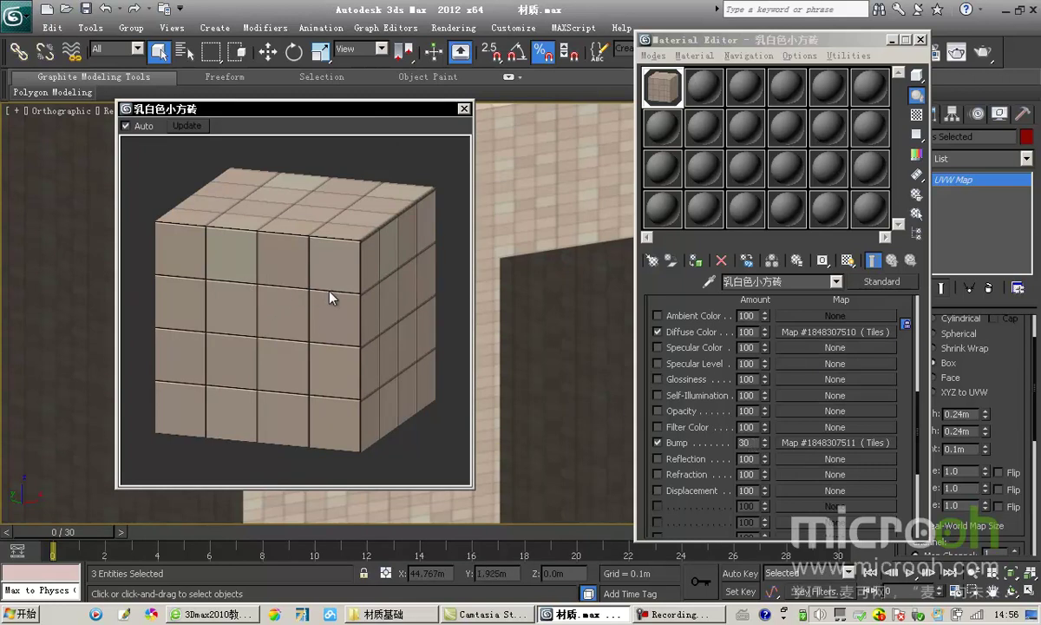
click(464, 109)
drag(916, 75, 937, 78)
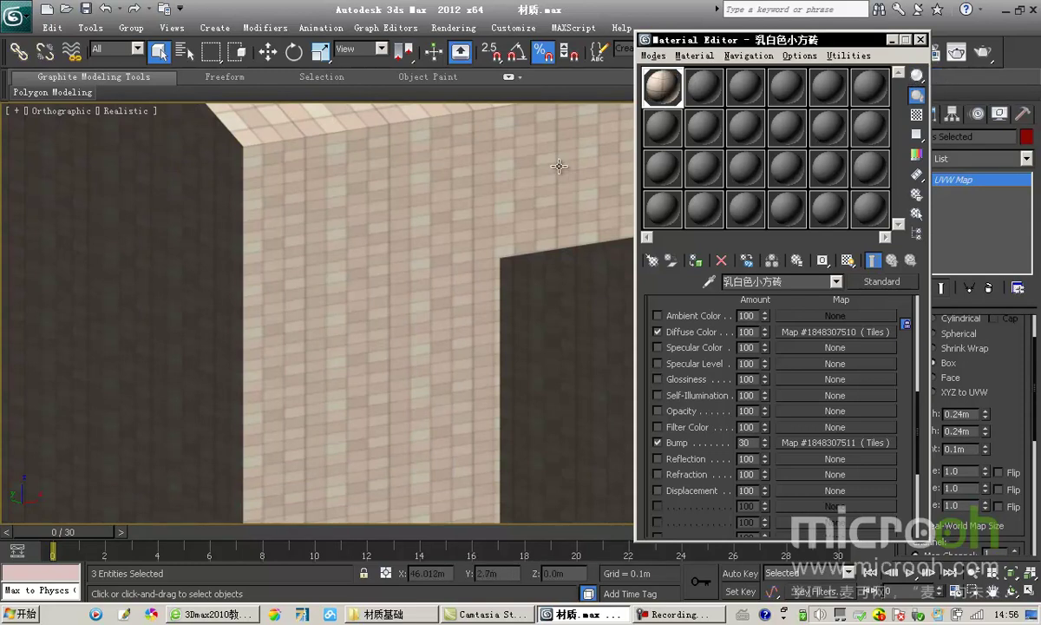
double_click(657, 94)
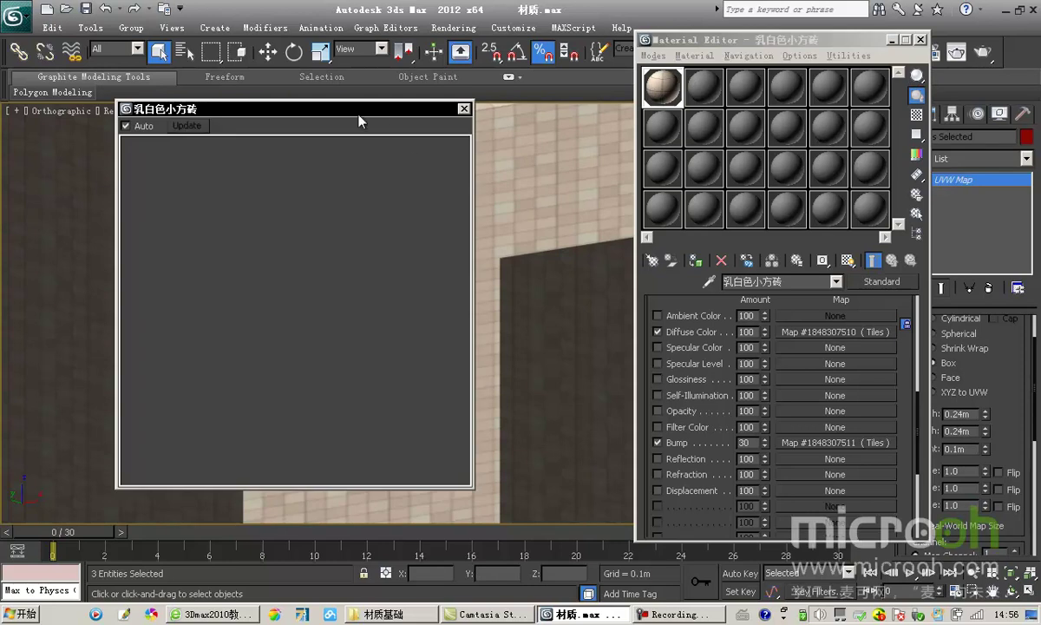
drag(351, 111, 413, 110)
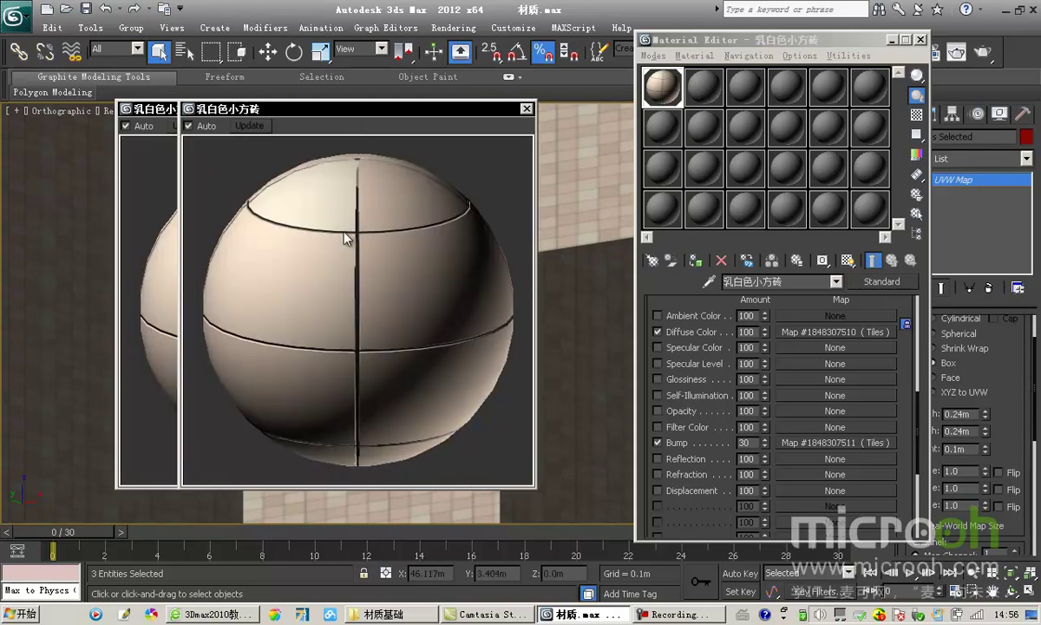
Step: Set the Bump map amount to 80
double_click(754, 442)
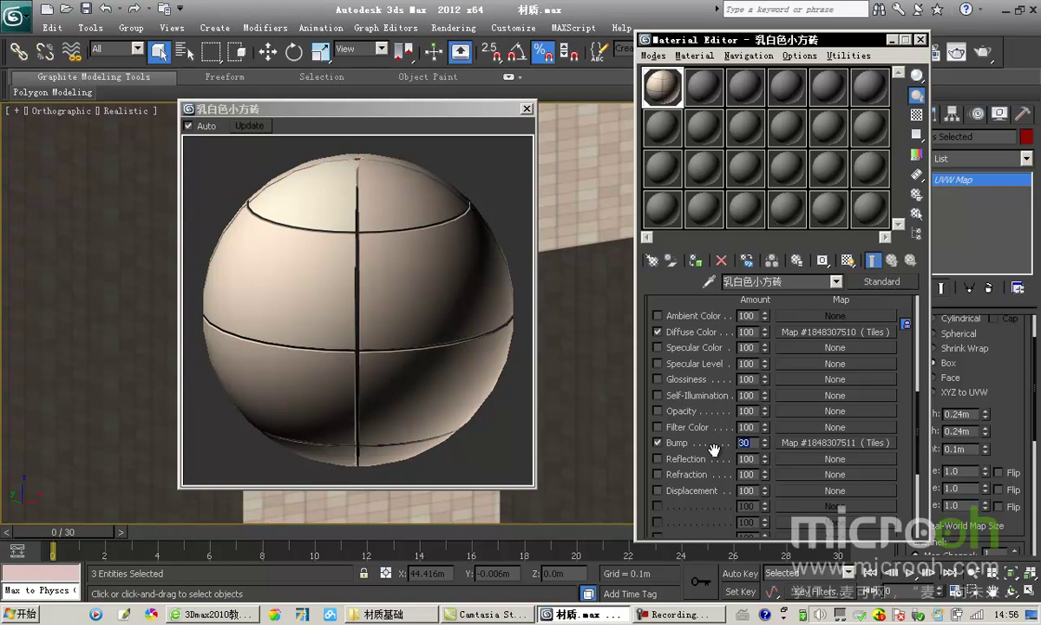
text(80)
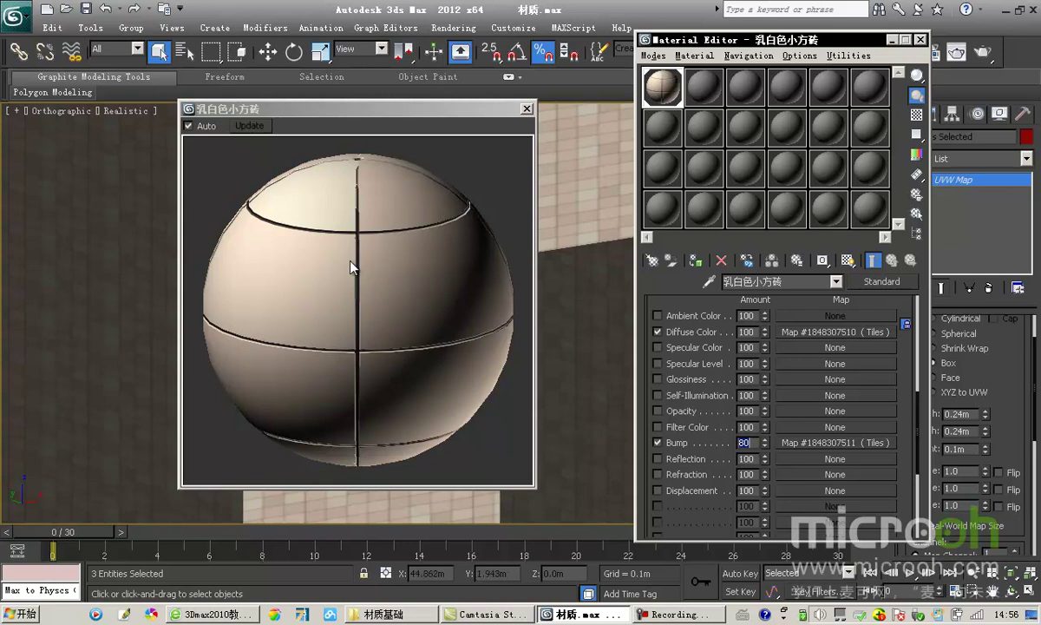
mouse_move(789, 304)
mouse_down()
mouse_move(790, 490)
mouse_move(790, 305)
mouse_up()
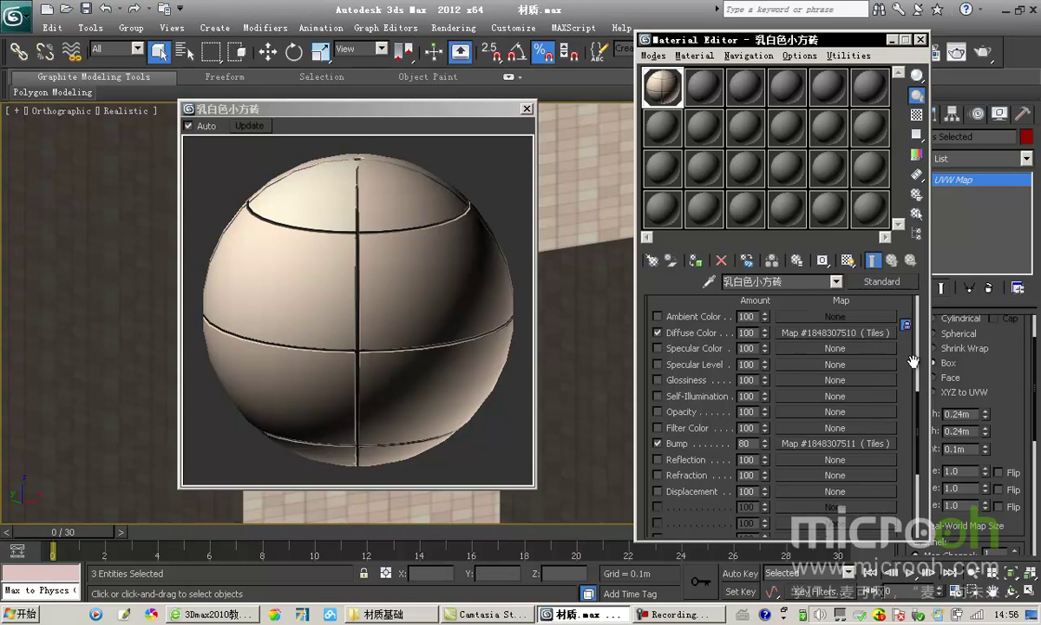
Step: Assign a Noise map to the tile texture in the Diffuse Color channel's Tiles map
scroll(857, 338, up, 1)
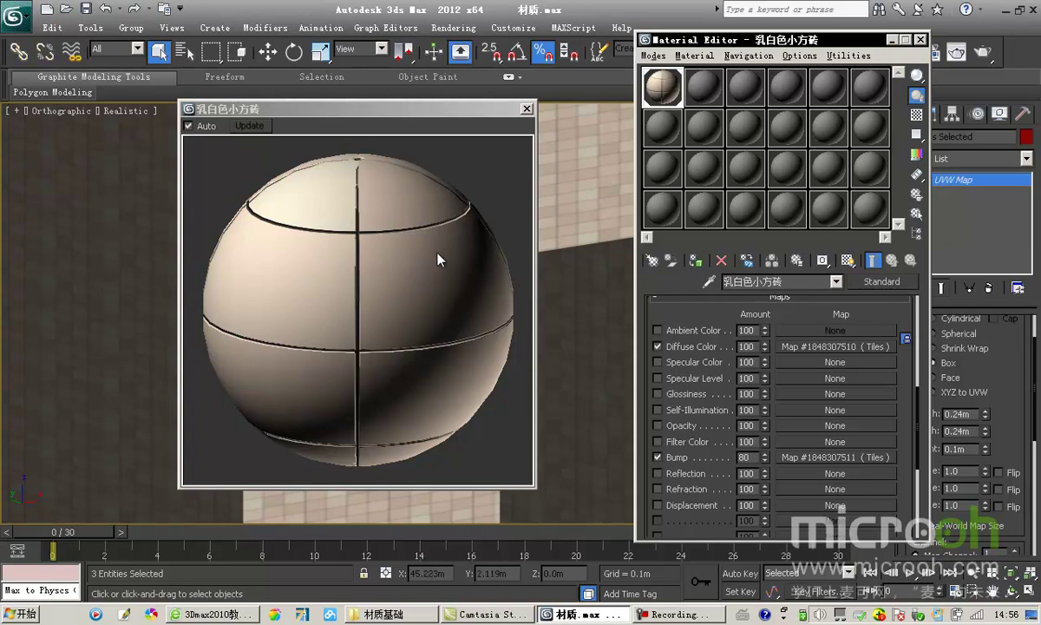
click(814, 346)
scroll(729, 382, down, 5)
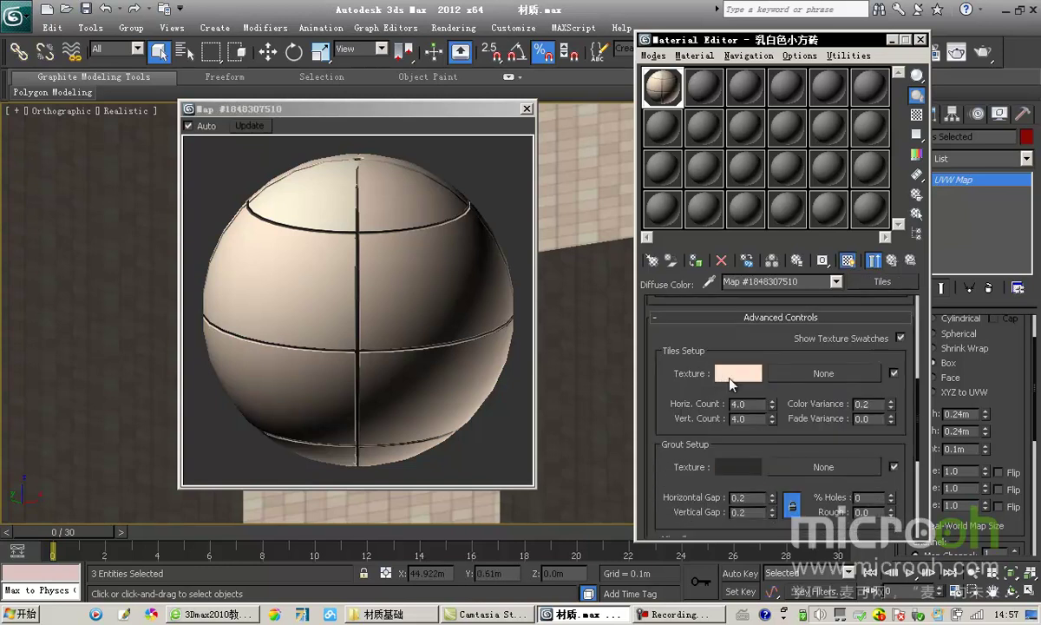
click(817, 375)
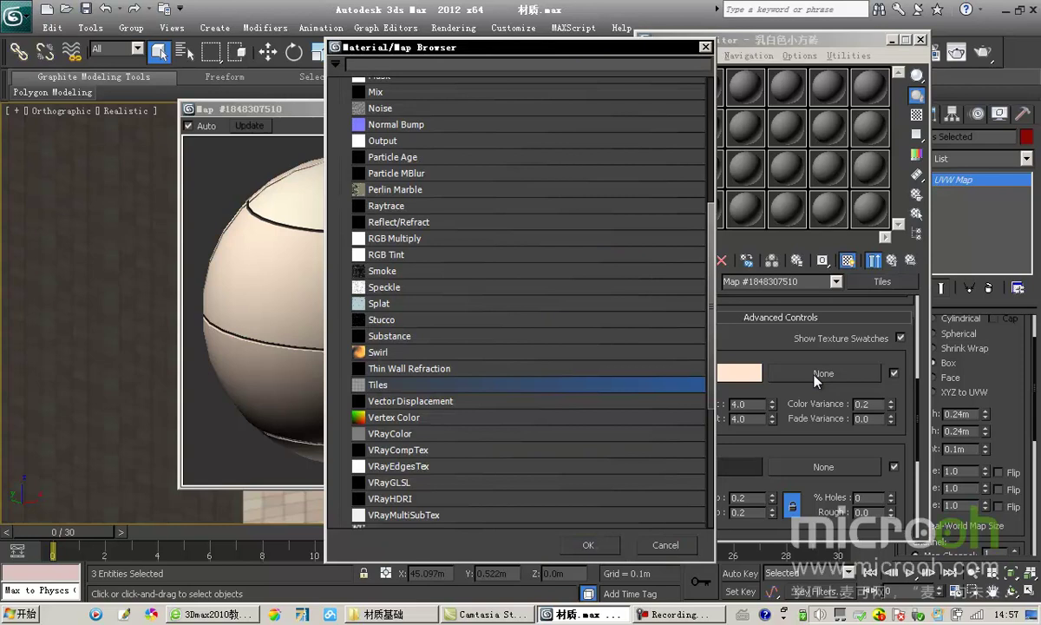
click(377, 110)
scroll(379, 156, up, 1)
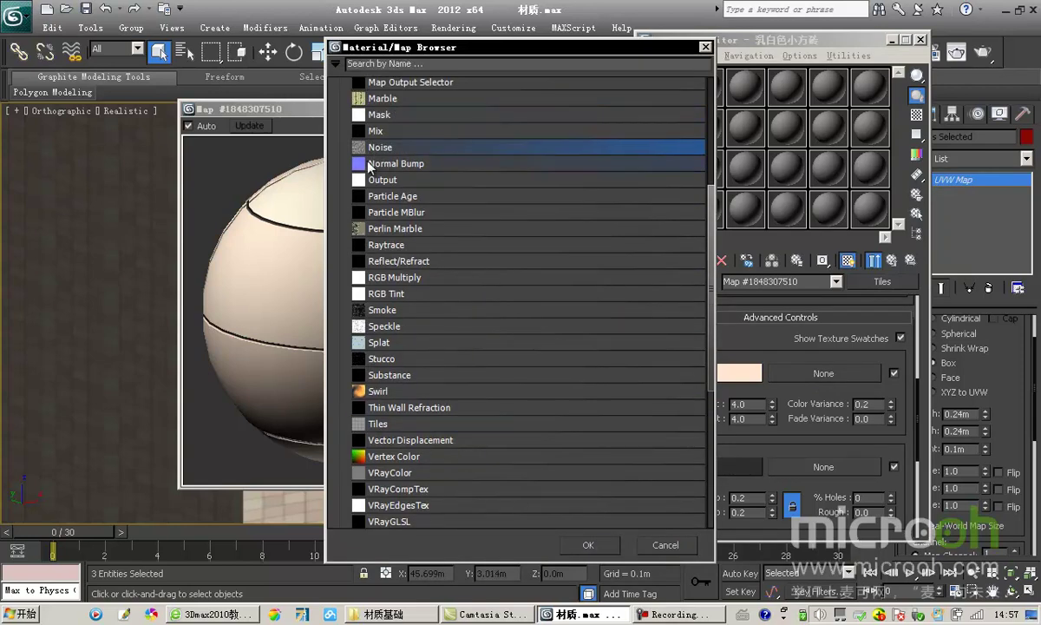
double_click(371, 147)
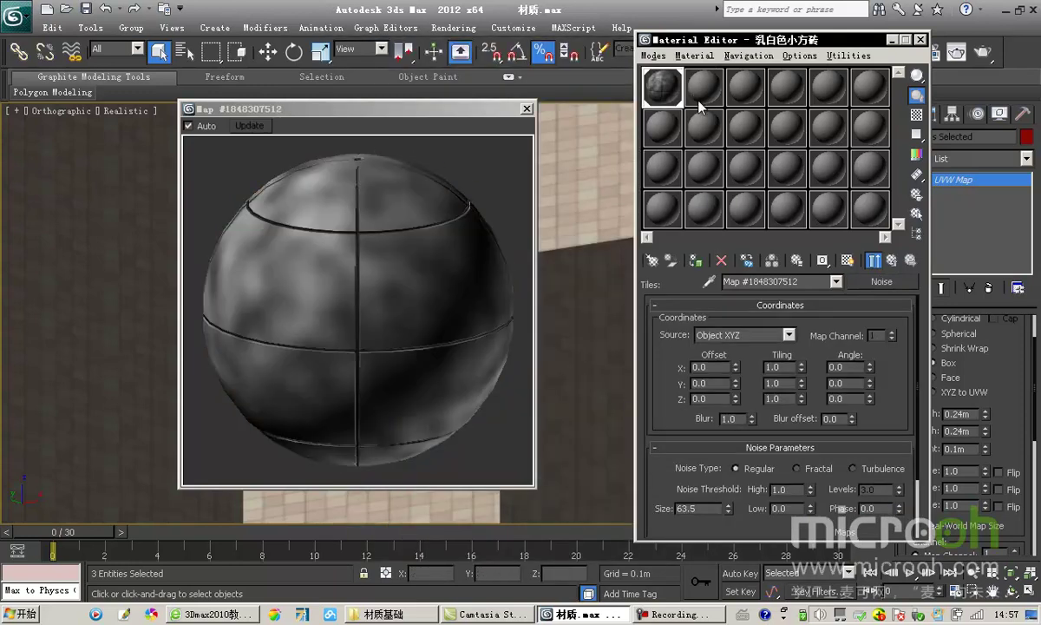
Step: Try Noise sizes of 10 and 5, and set the size to 2.0
drag(843, 391, 824, 286)
mouse_move(671, 342)
mouse_down()
mouse_move(688, 390)
mouse_move(691, 348)
mouse_up()
drag(707, 439, 643, 448)
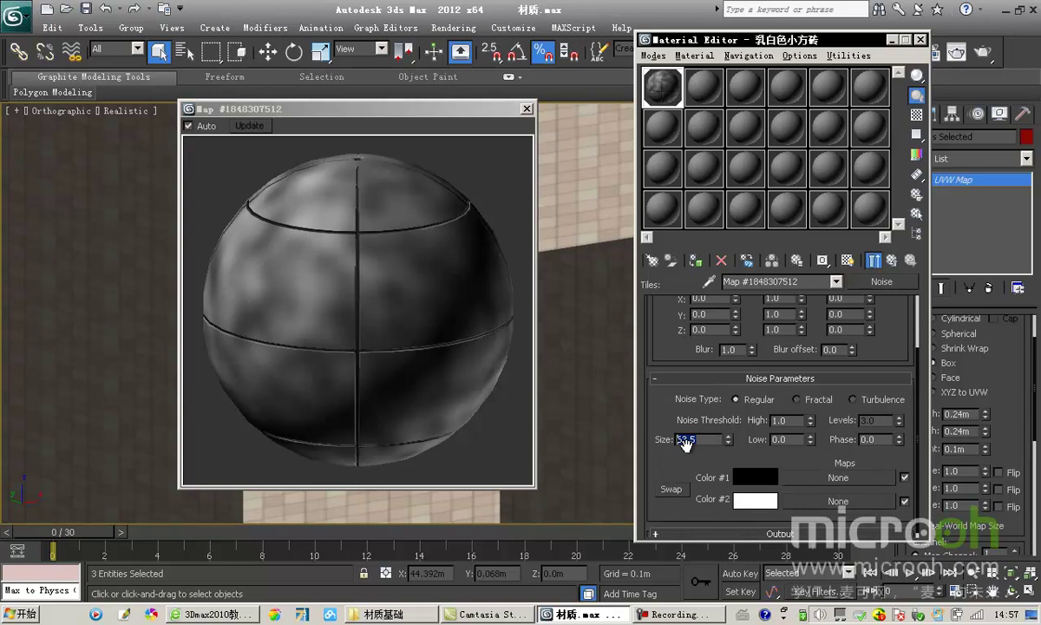
text(10)
key(Return)
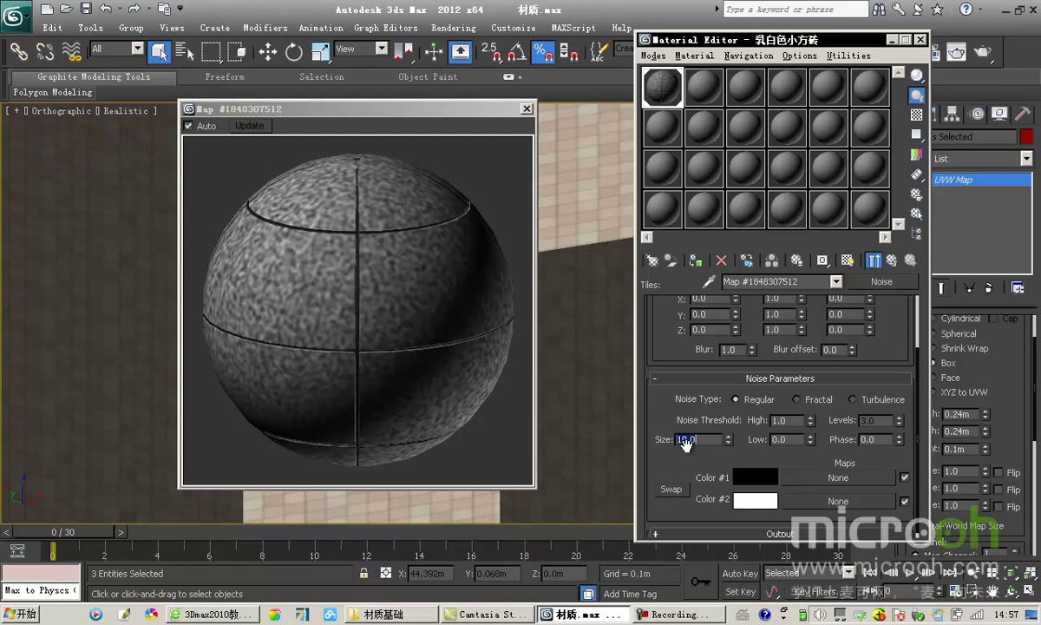
text(5)
key(Return)
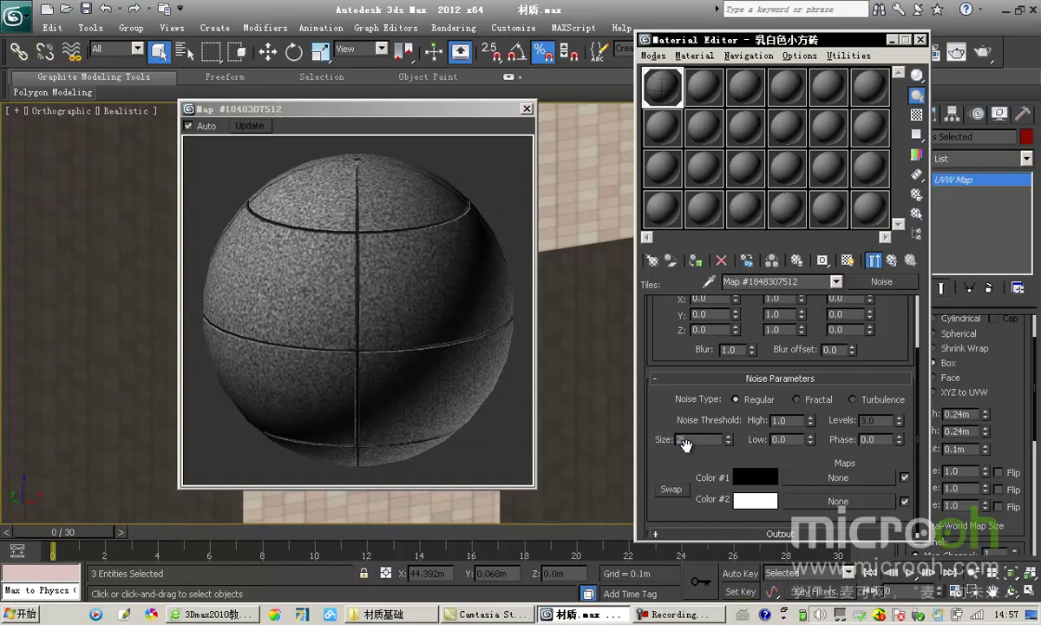
key(Return)
scroll(674, 486, down, 1)
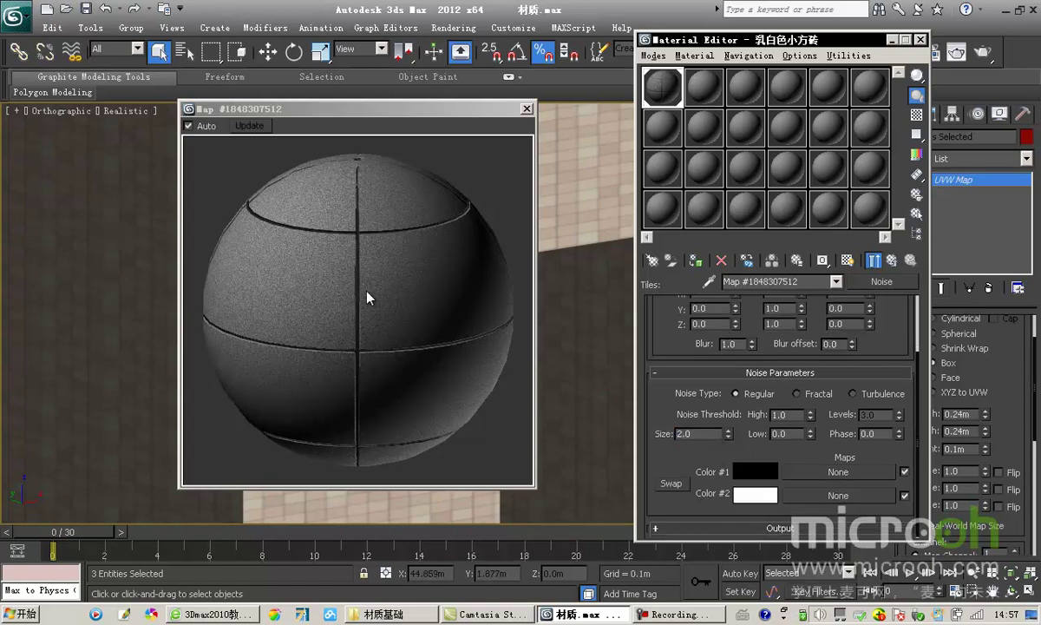
Step: Go up to the Tiles map to check the Noise texture in the tiles setup, and reopen the Noise parameters
mouse_move(661, 330)
mouse_down()
mouse_move(672, 453)
mouse_move(667, 327)
mouse_up()
click(891, 260)
scroll(781, 390, down, 5)
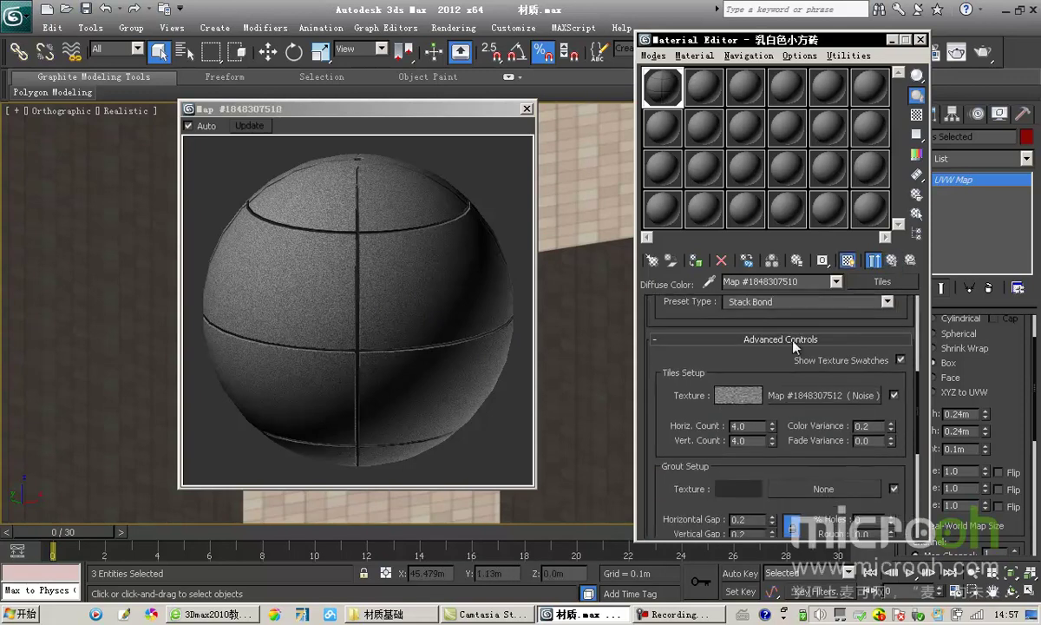
click(805, 396)
drag(653, 406, 693, 298)
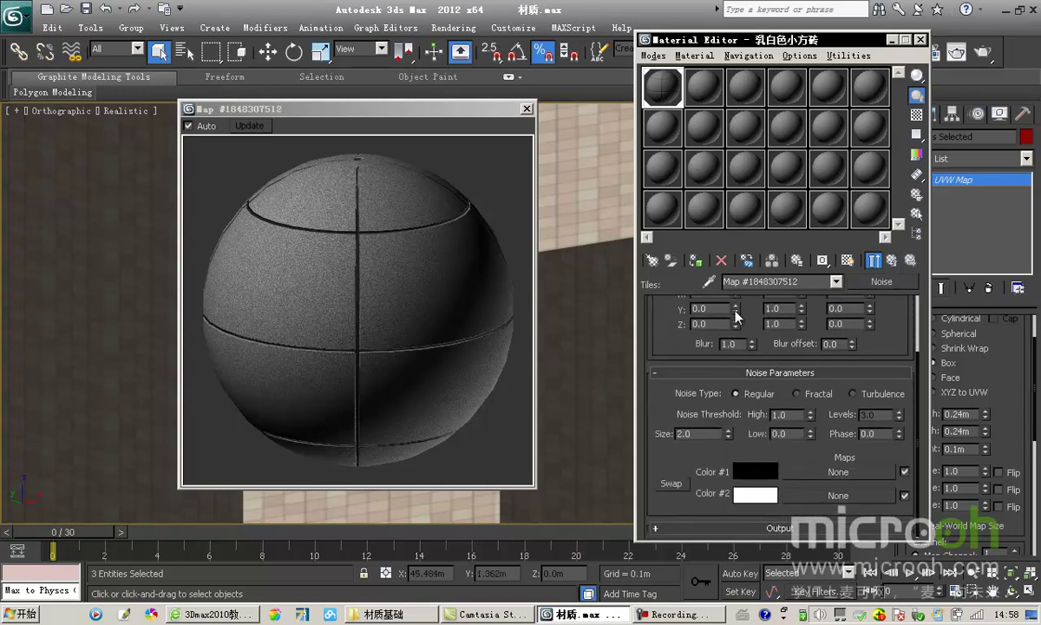
Step: Set the Noise map's Color #1 to a beige of RGB 212, 200, 165
click(755, 471)
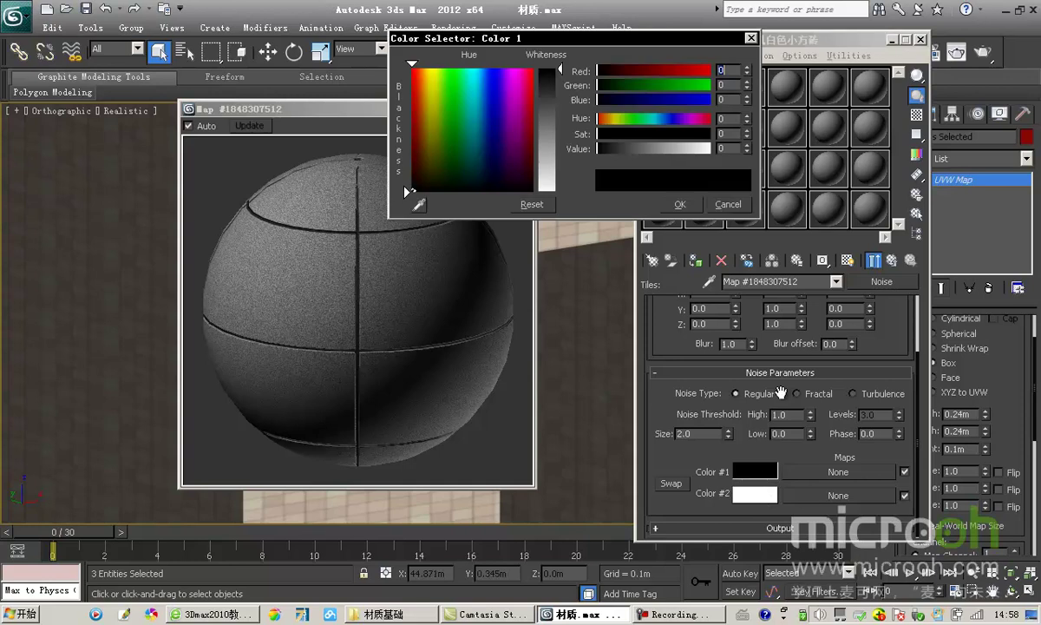
click(426, 69)
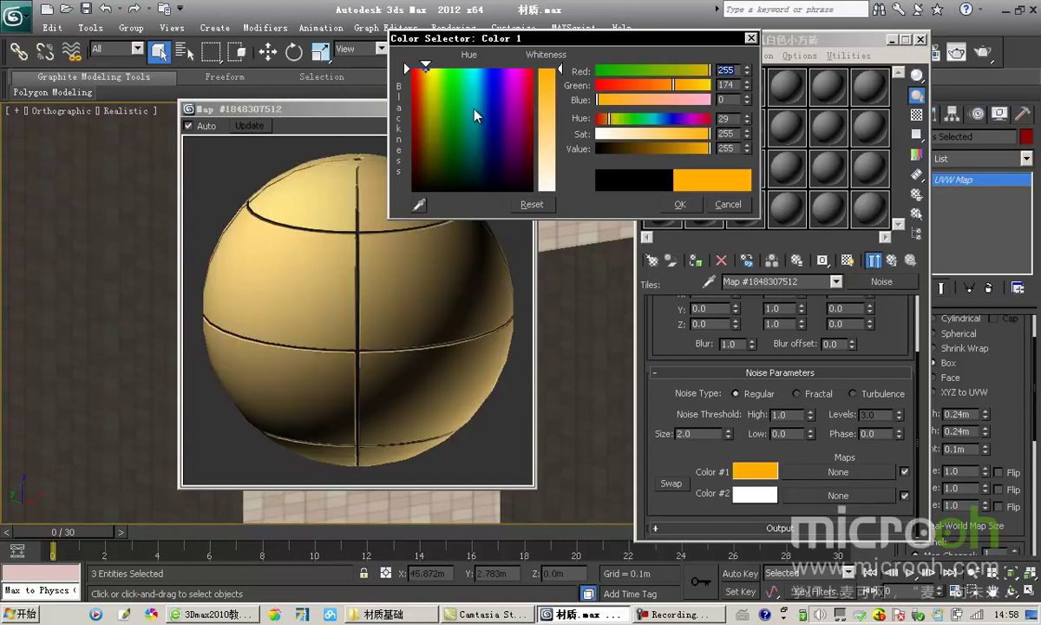
click(426, 90)
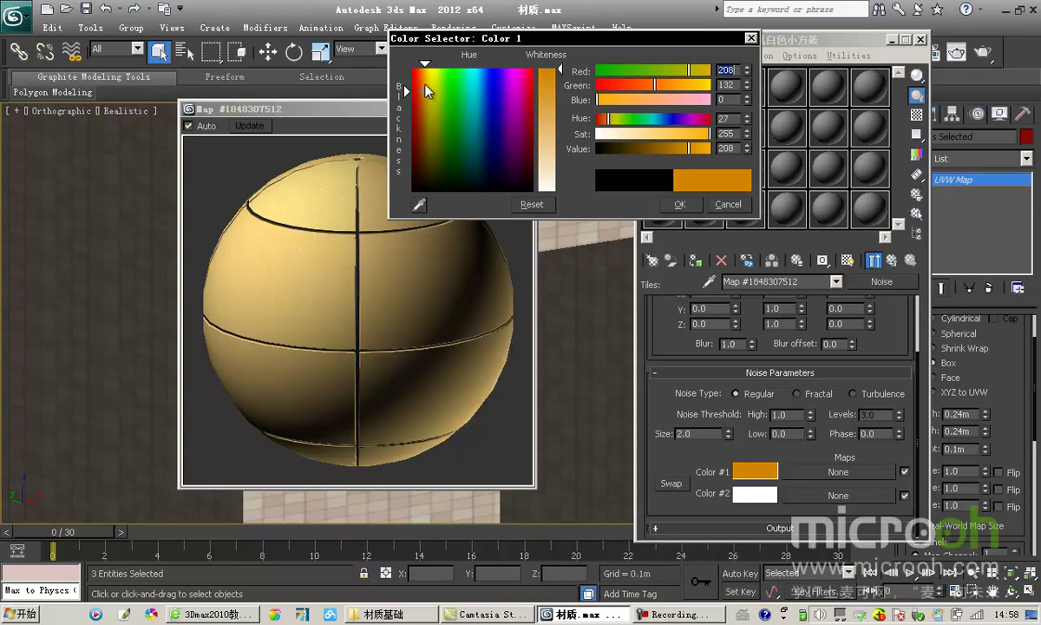
click(427, 76)
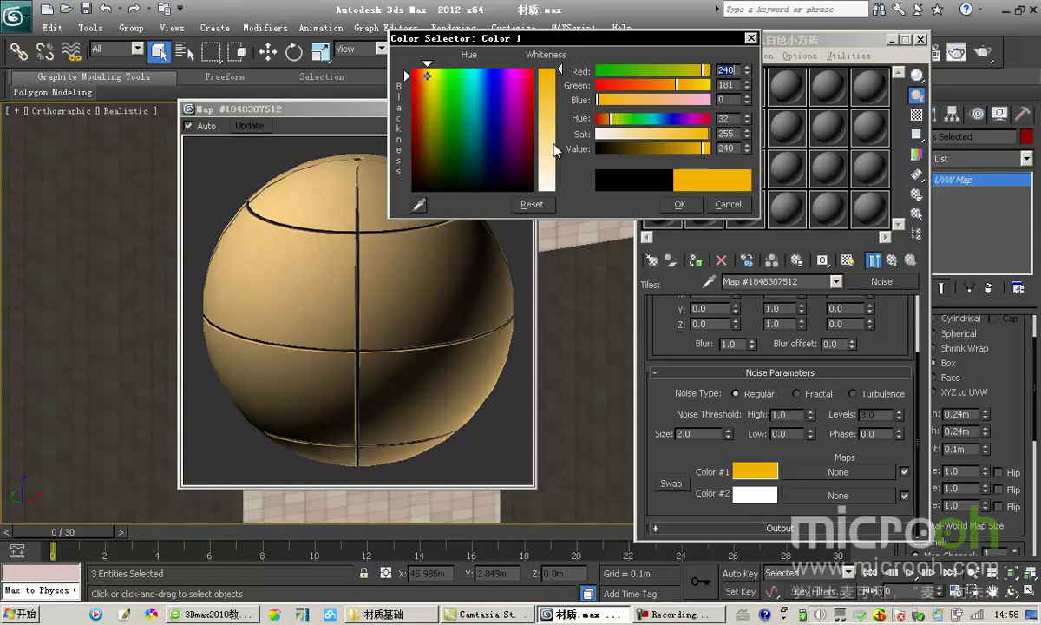
click(560, 166)
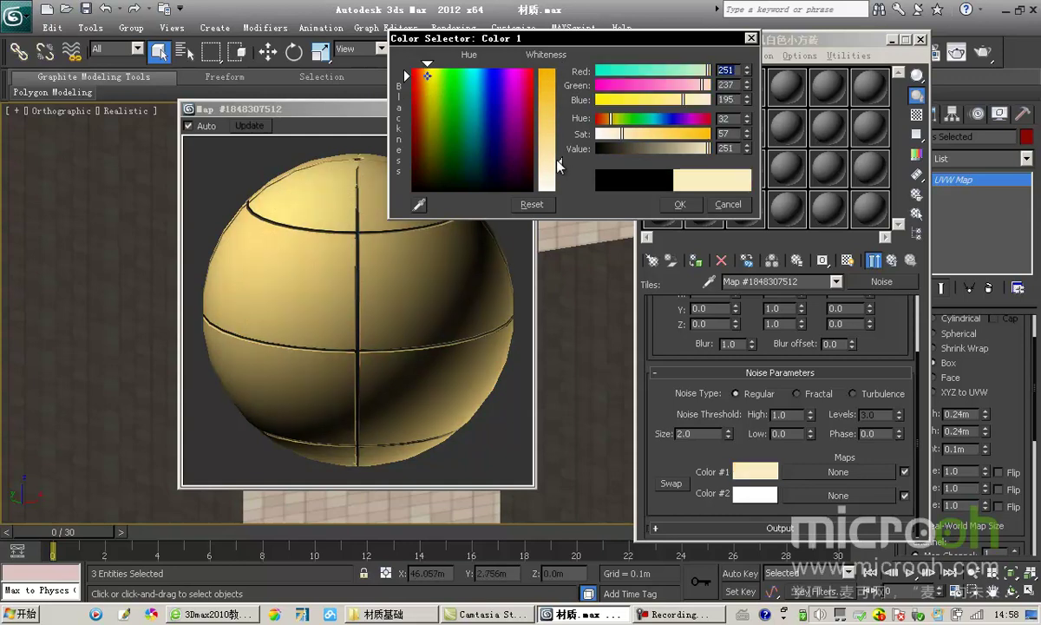
click(699, 155)
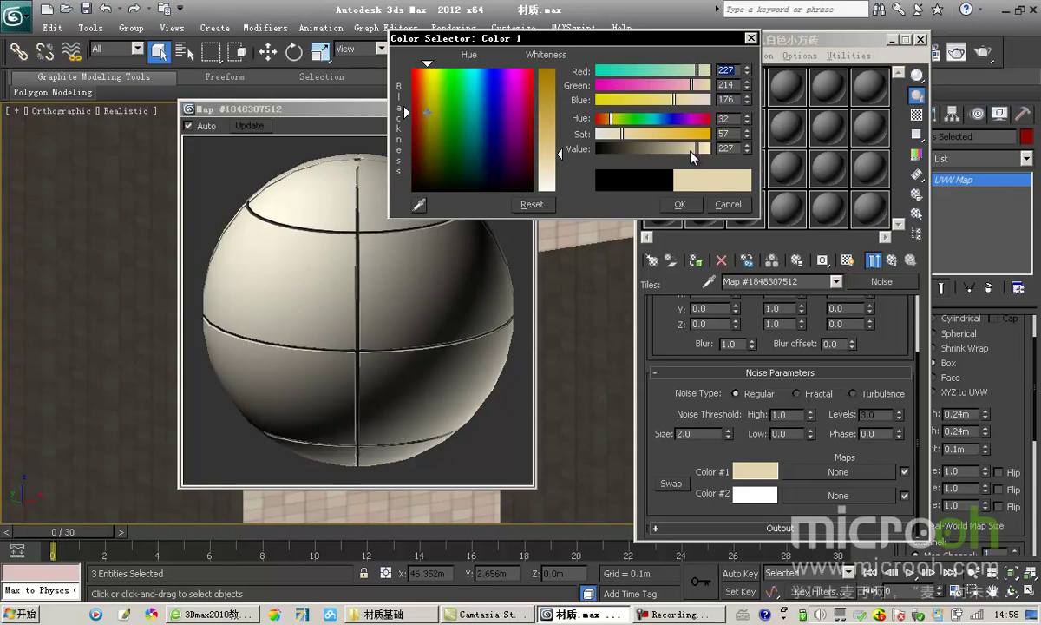
click(693, 153)
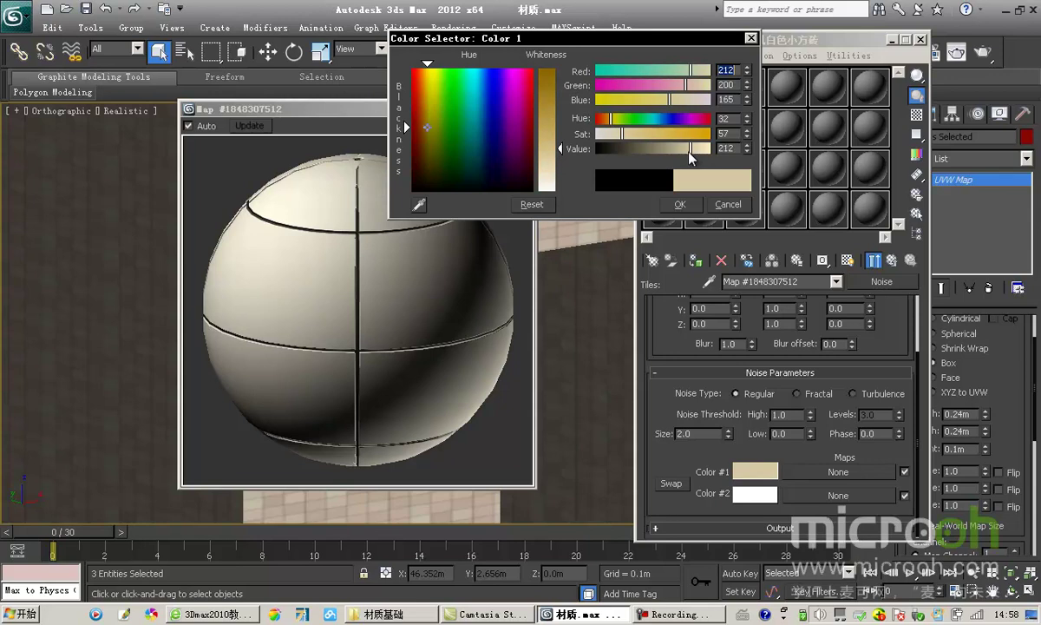
click(680, 204)
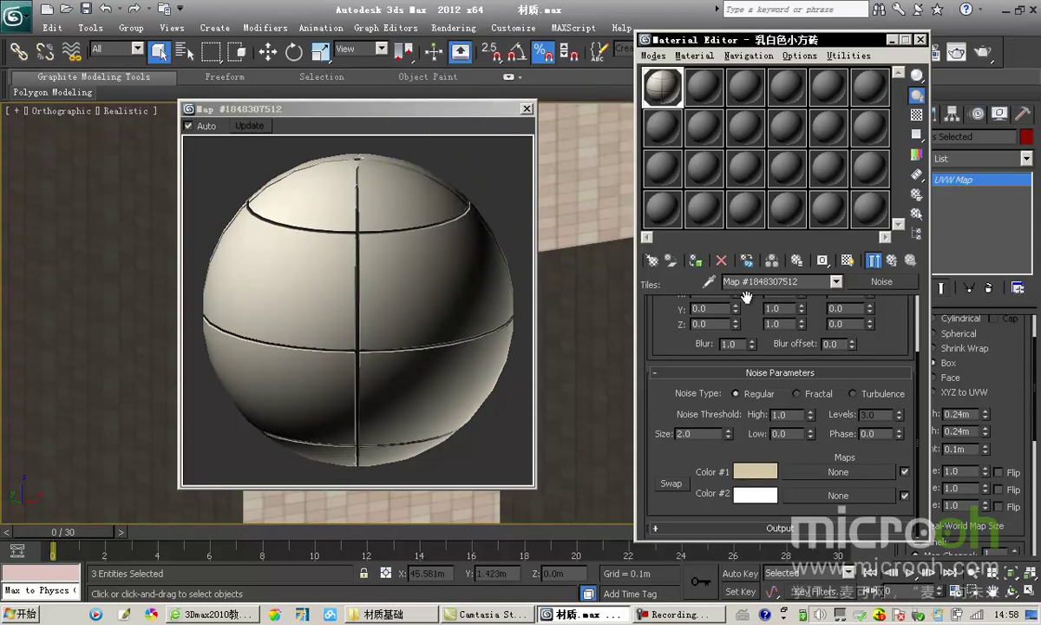
Step: Set the Noise map's Color #2 to a light yellowish cream of RGB 227, 215, 148
click(753, 494)
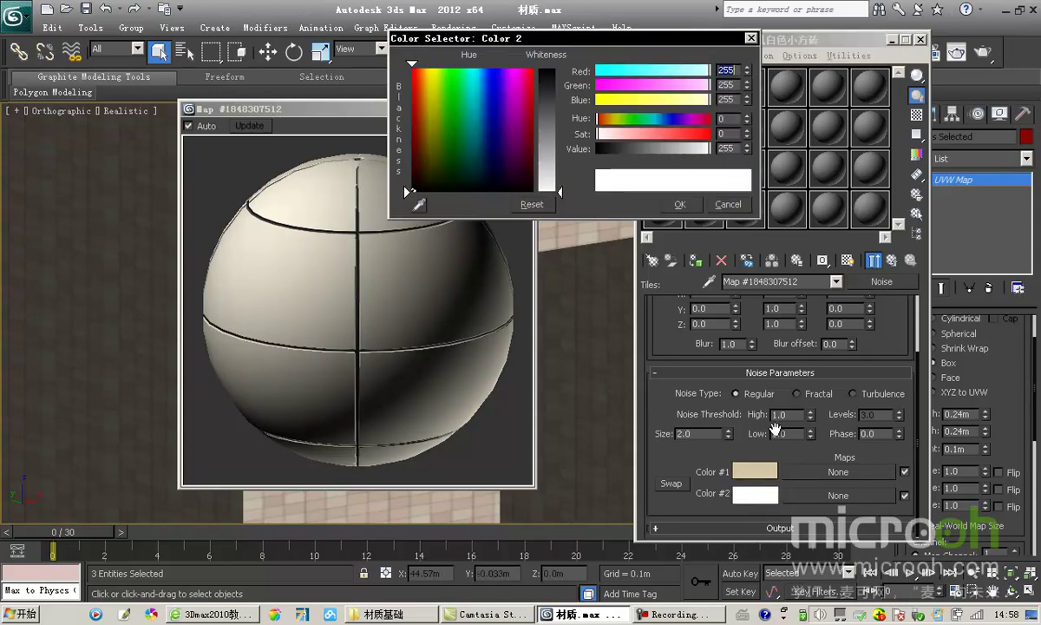
click(428, 73)
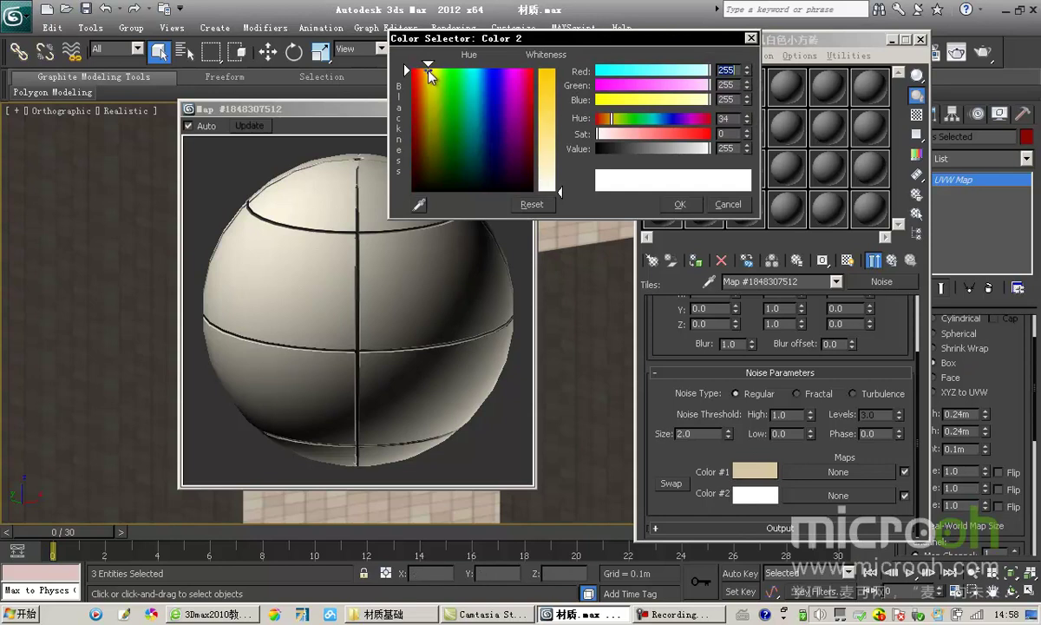
click(559, 160)
click(558, 149)
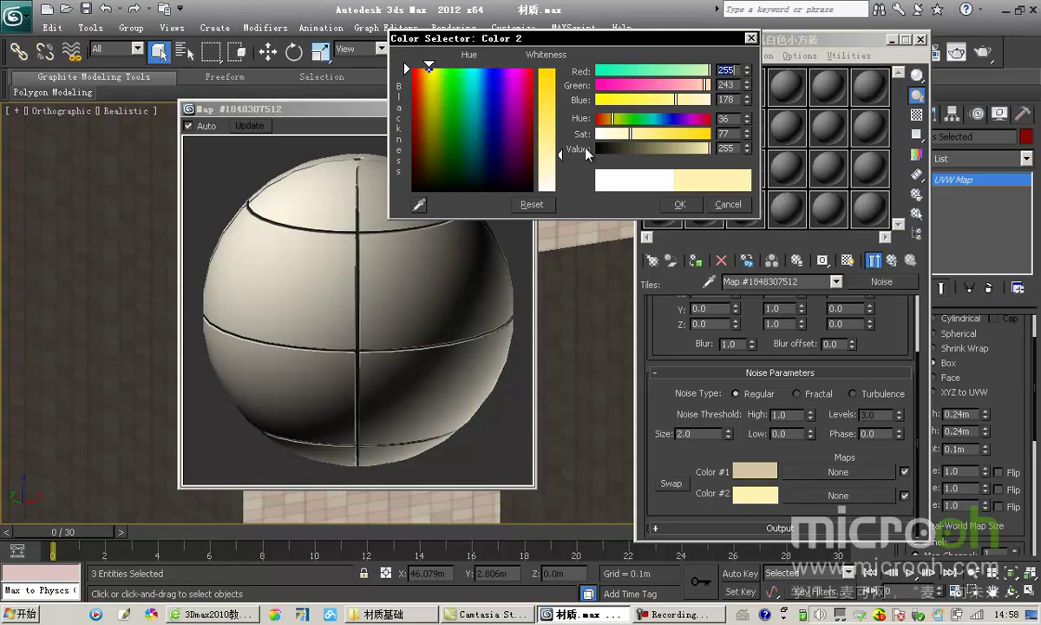
click(696, 149)
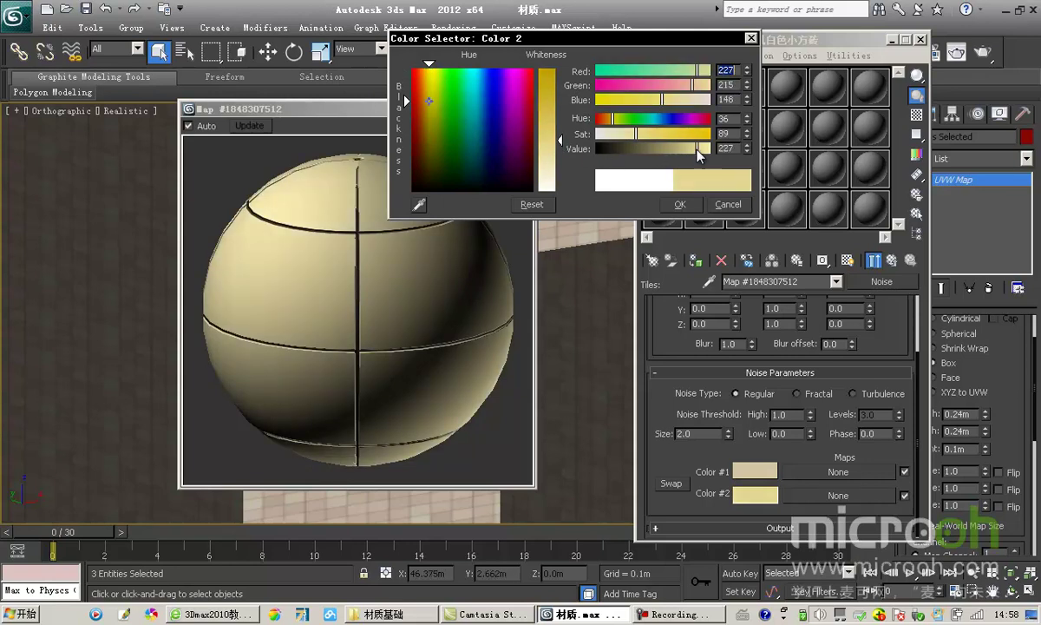
click(681, 206)
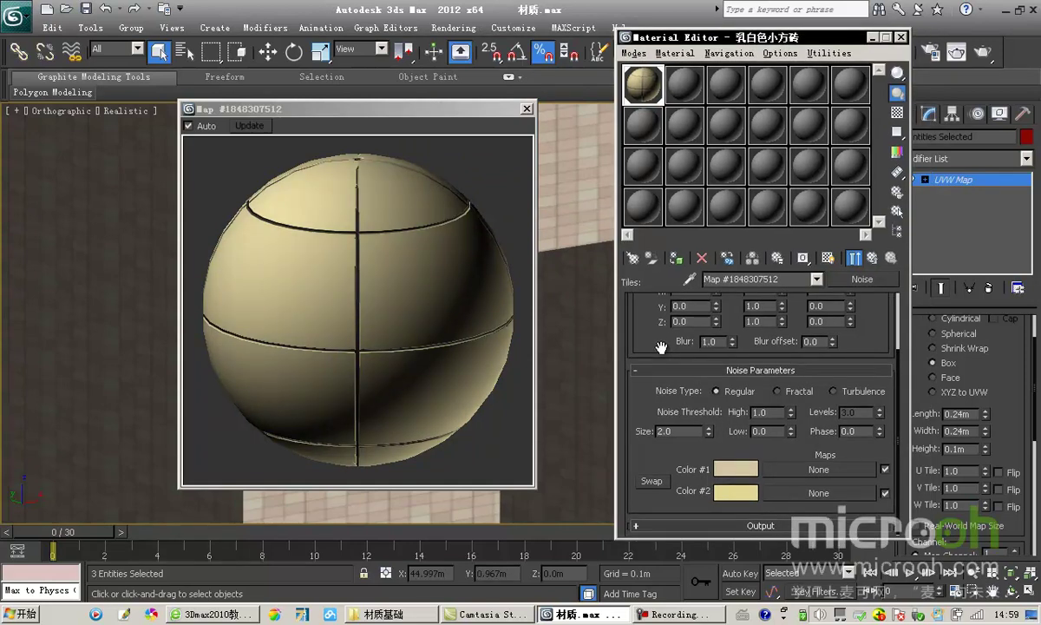
Step: Go back up from the Noise map to the Diffuse Color Tiles map and close the enlarged map preview
drag(678, 433, 613, 438)
key(Return)
scroll(774, 389, up, 3)
scroll(780, 493, down, 3)
click(826, 256)
drag(764, 358, 753, 154)
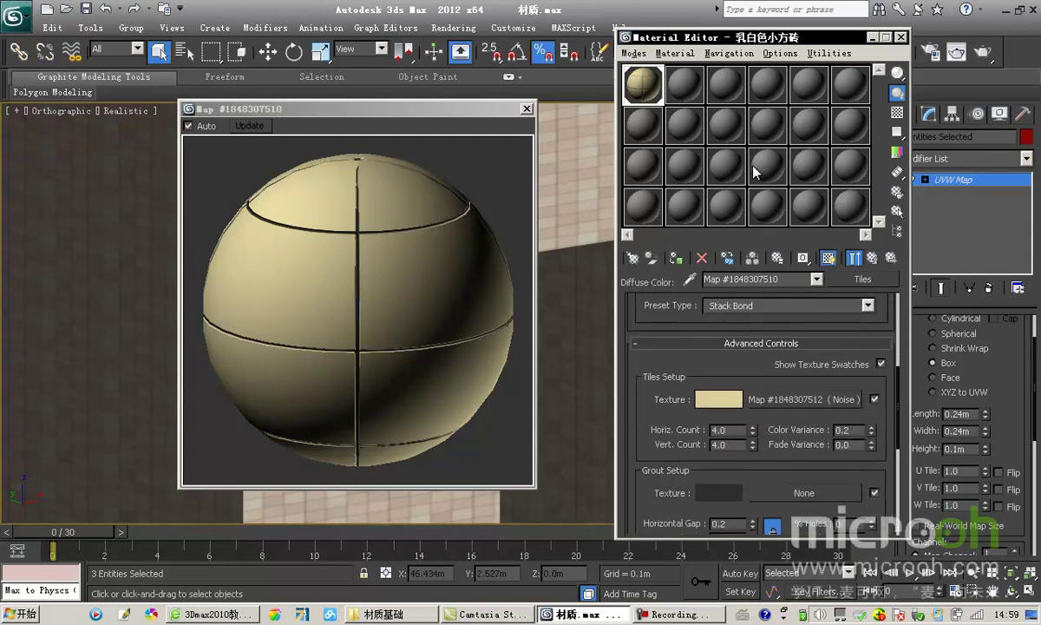
scroll(668, 379, down, 1)
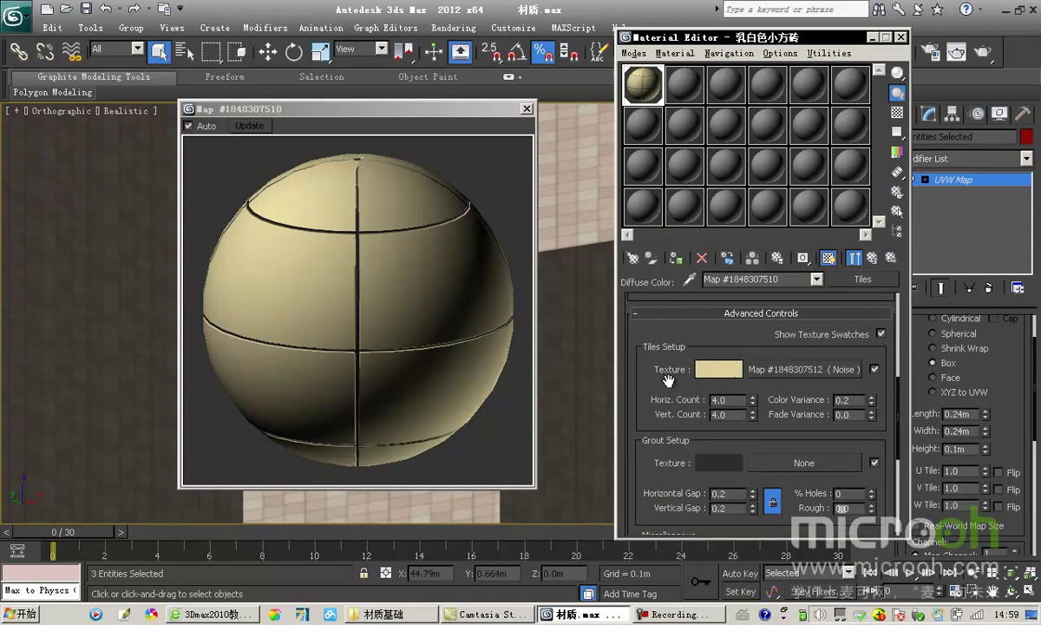
scroll(668, 379, up, 8)
click(525, 110)
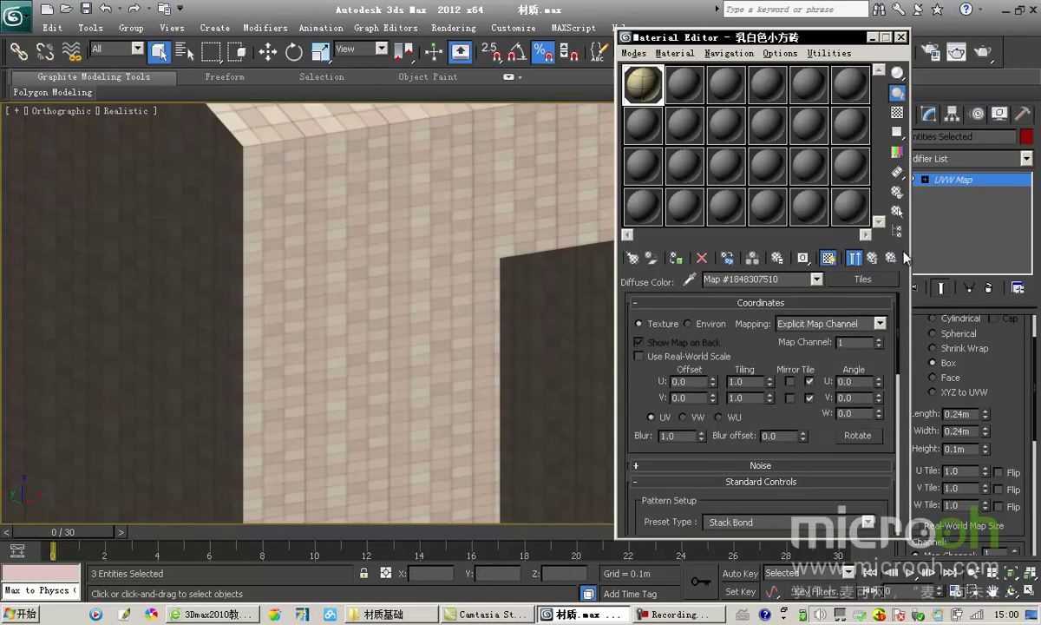
Step: Return to the 乳白色小方砖 material's top level and remove the UVW Map modifier from the three selected entities
middle_drag(329, 244, 409, 192)
scroll(407, 251, down, 5)
scroll(392, 294, up, 10)
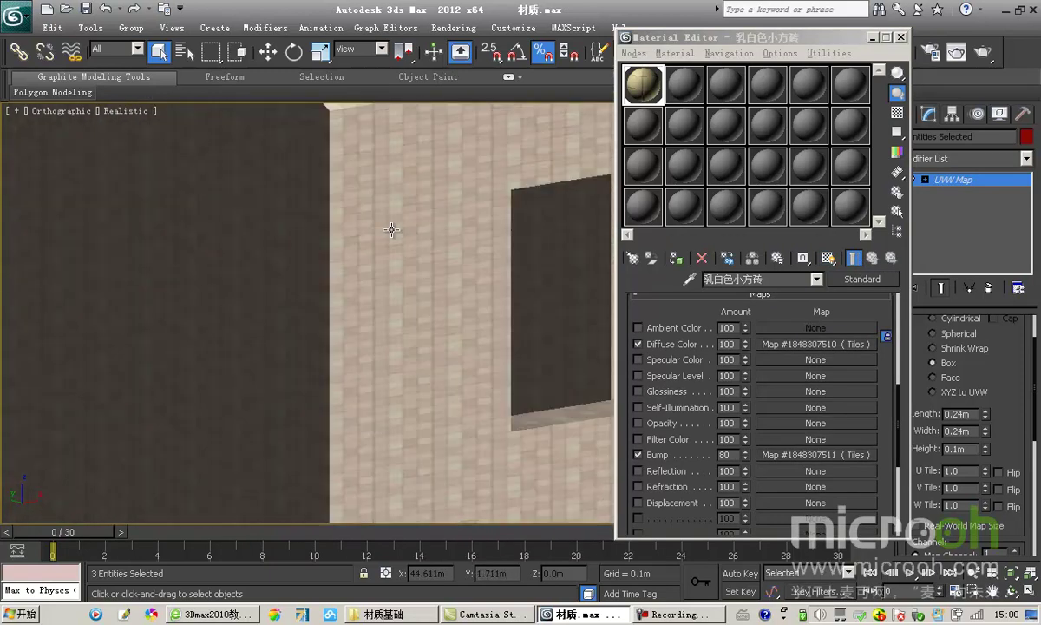
scroll(391, 230, up, 3)
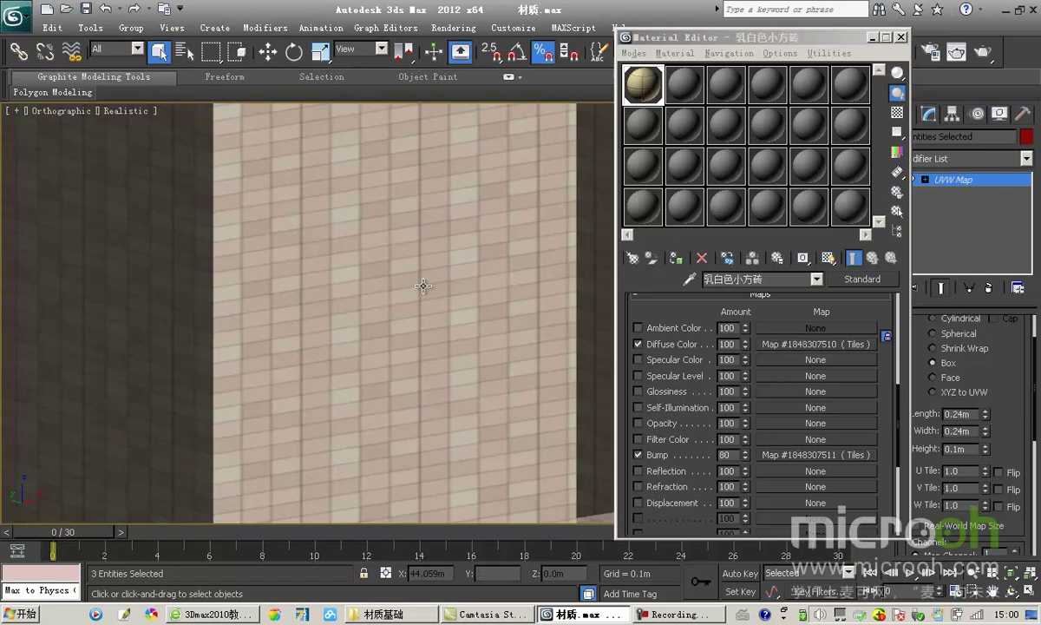
scroll(450, 278, up, 3)
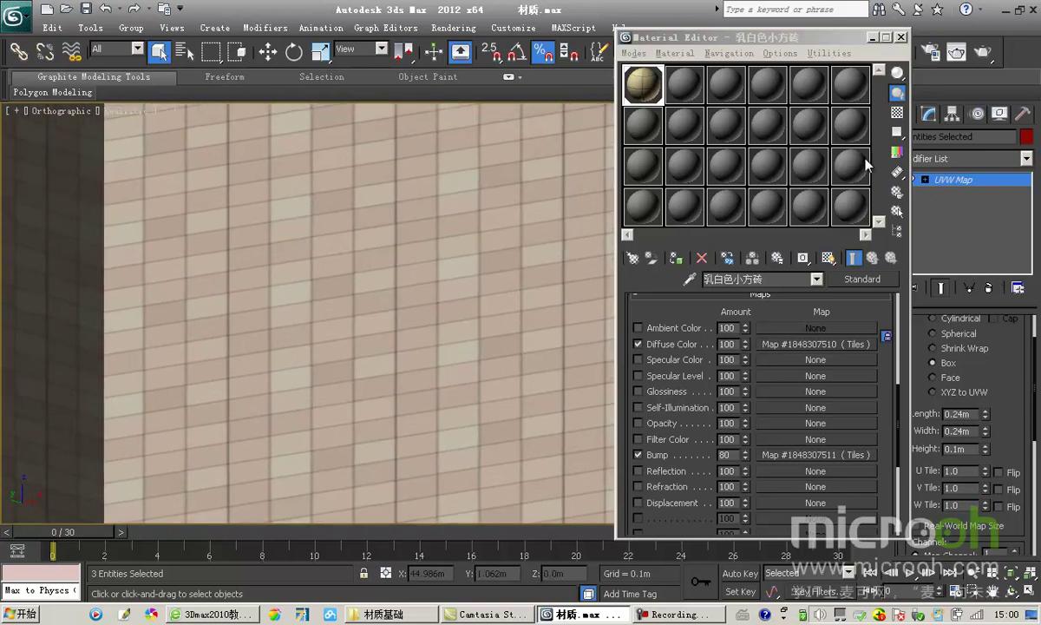
drag(783, 45, 724, 61)
scroll(924, 525, up, 2)
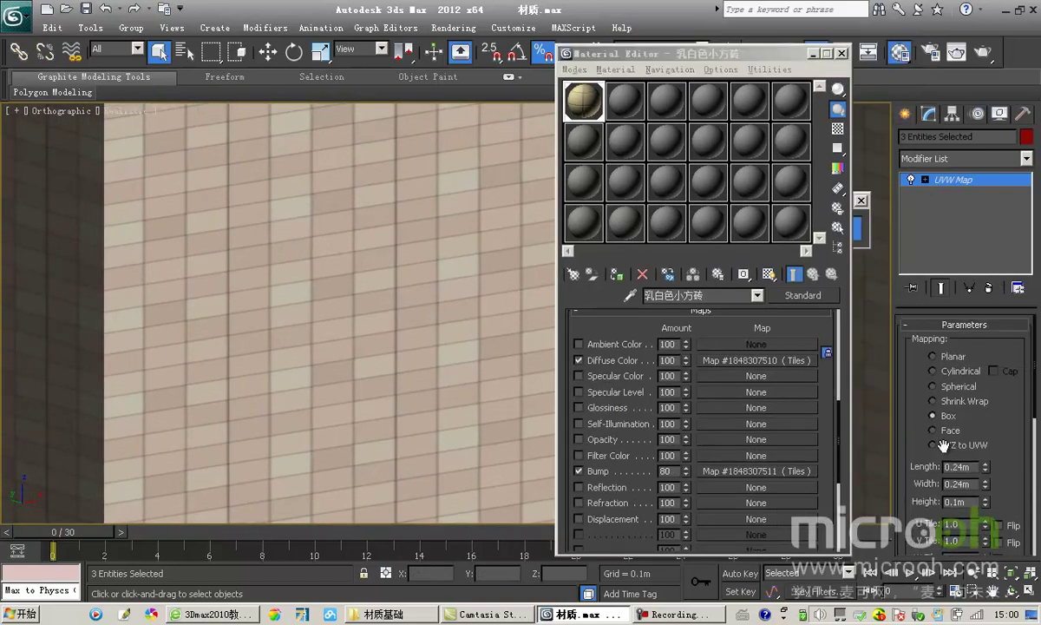
click(989, 289)
Step: Examine the tile pattern on the building's walls and top edge close up and from farther away
middle_drag(284, 304, 443, 329)
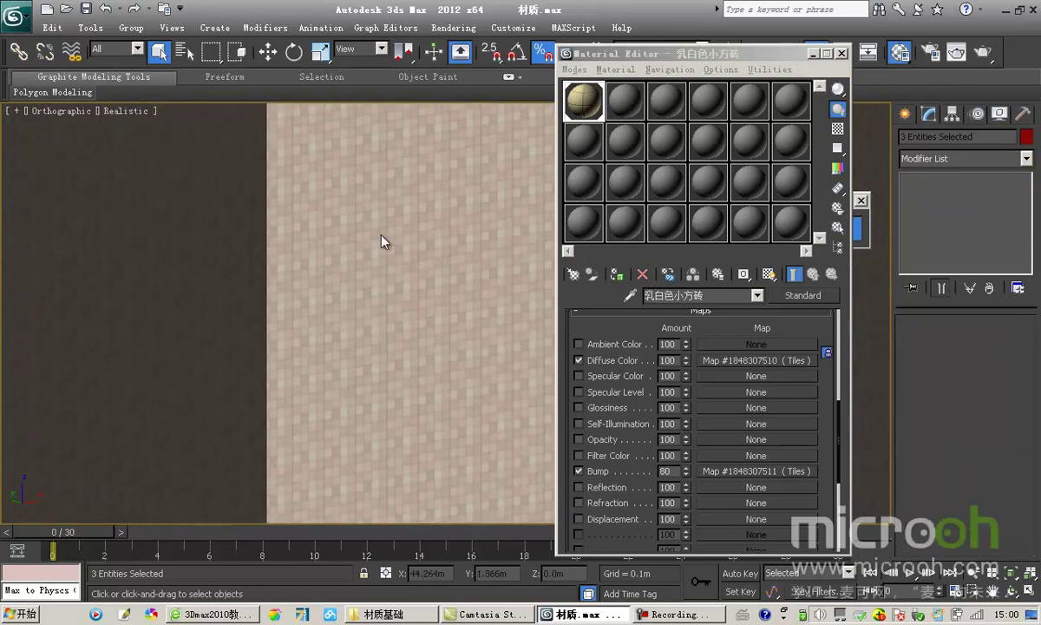
scroll(383, 239, up, 5)
middle_drag(170, 187, 491, 373)
scroll(388, 278, down, 4)
middle_drag(348, 250, 367, 365)
middle_drag(369, 177, 355, 358)
mouse_move(367, 204)
middle_down()
mouse_move(367, 316)
mouse_move(347, 419)
middle_up()
scroll(342, 288, up, 4)
mouse_move(434, 319)
middle_down()
mouse_move(384, 229)
mouse_move(396, 157)
middle_up()
alt+middle_drag(315, 220, 347, 208)
drag(674, 55, 692, 54)
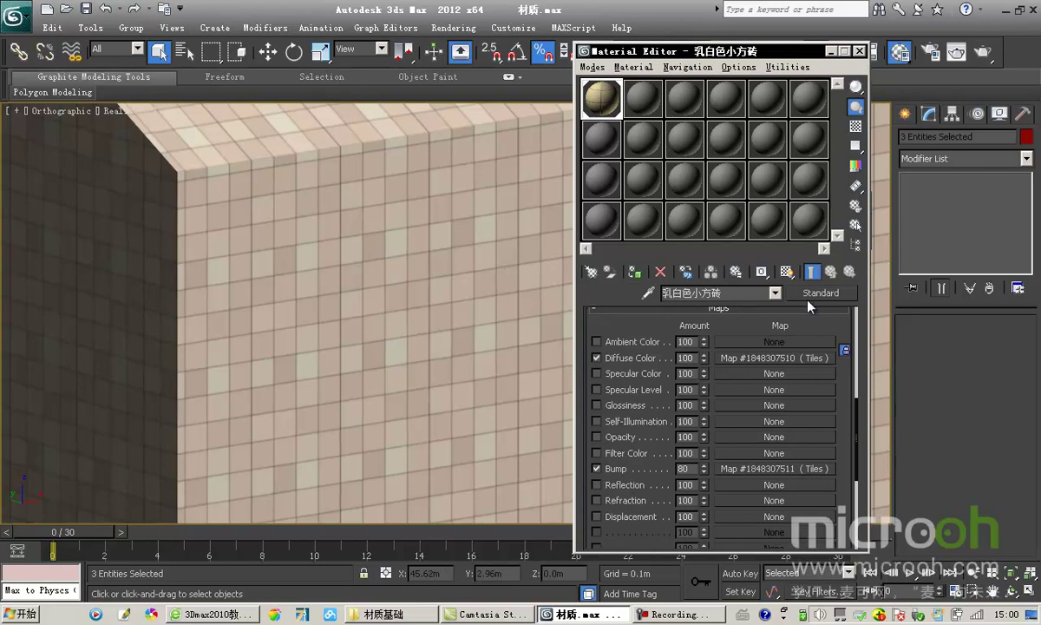
drag(710, 298, 713, 330)
drag(699, 52, 665, 53)
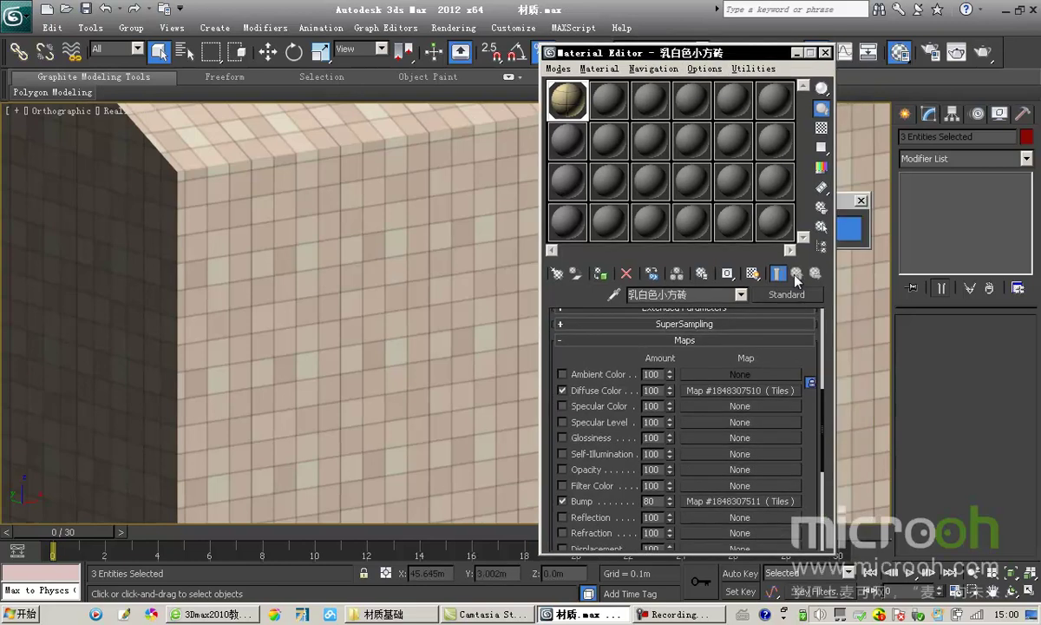
Step: Select the objects that use the 乳白色小方砖 material and apply a UVW Map modifier to them
click(822, 227)
key(Return)
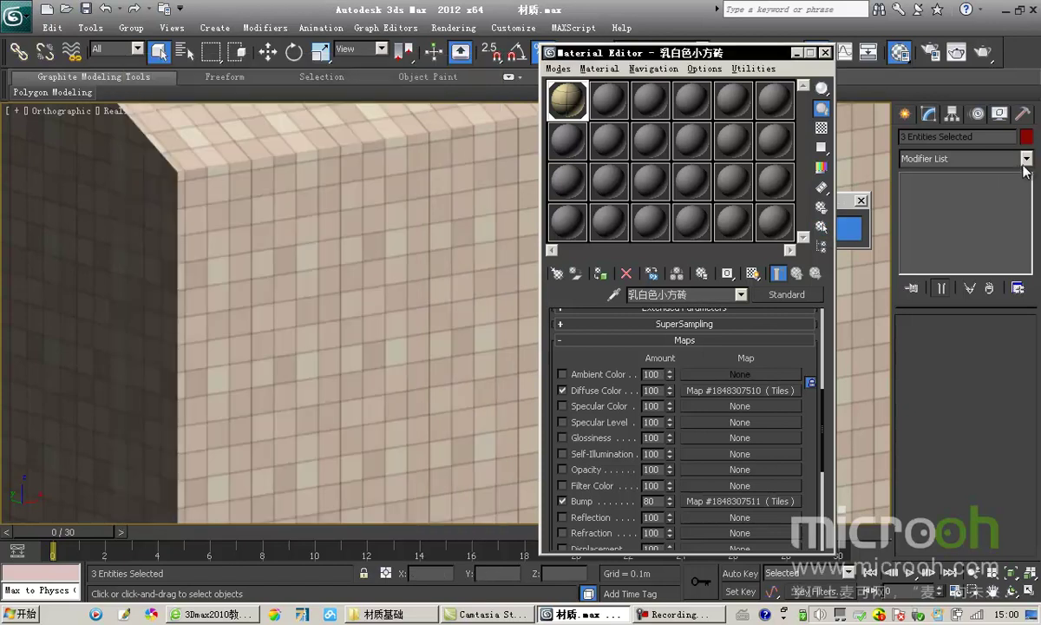
click(1026, 159)
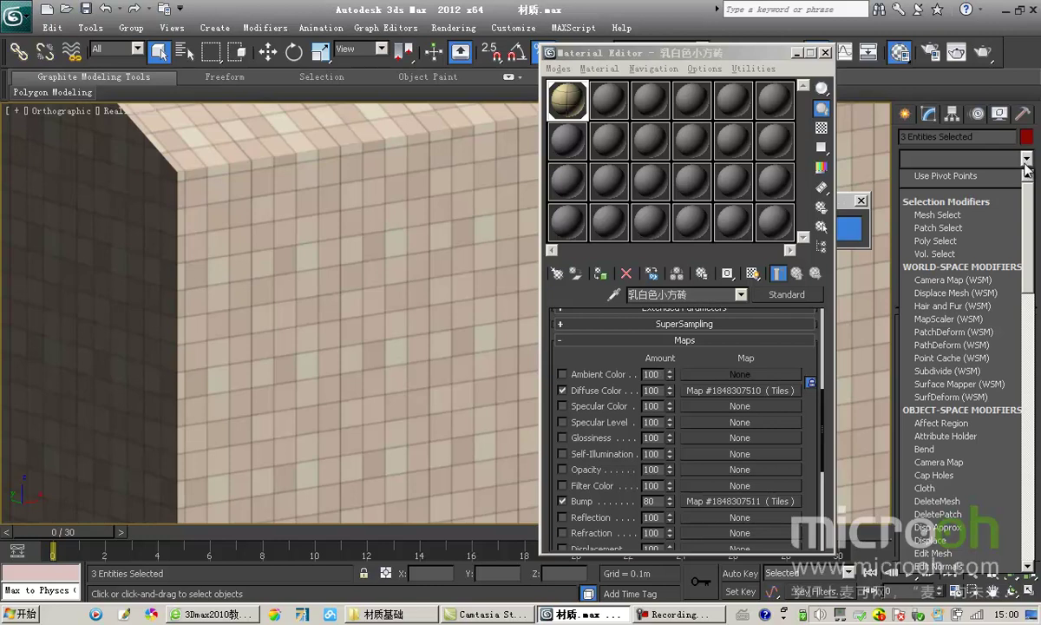
key(u)
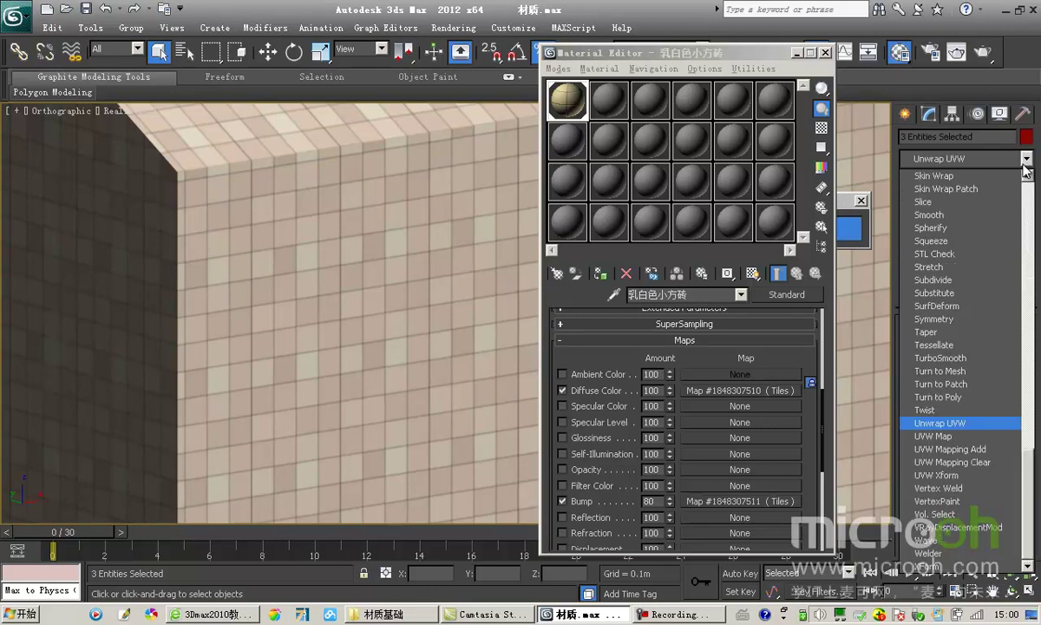
click(944, 437)
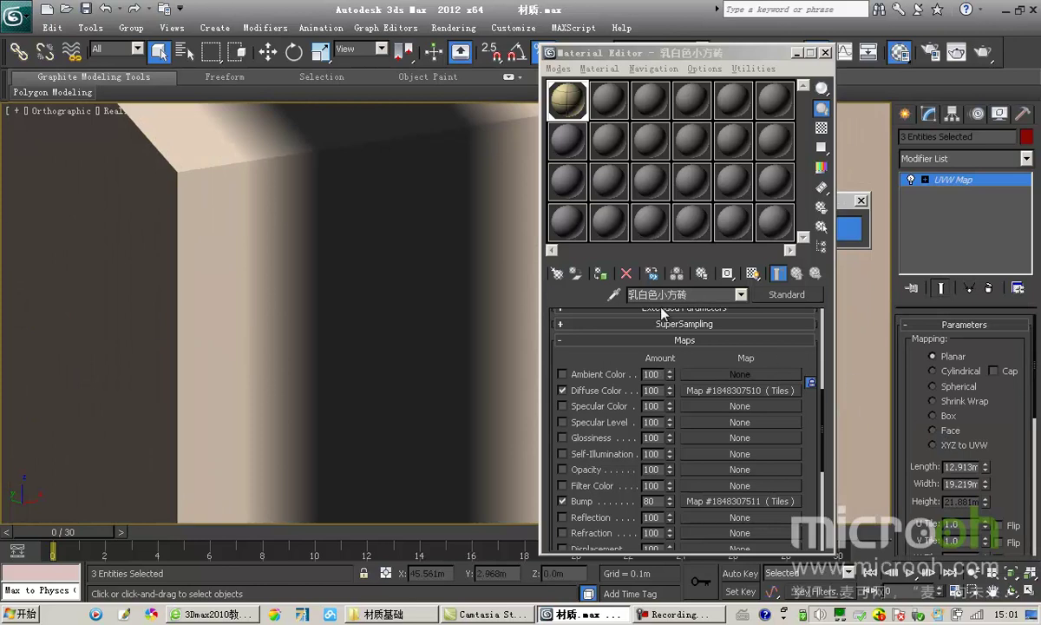
Step: Compare Box, Planar, Cylindrical and Spherical mapping on the building's UVW Map modifier, and set the mapping to Box
drag(613, 56, 680, 56)
alt+middle_drag(420, 260, 477, 316)
scroll(478, 319, down, 8)
scroll(479, 395, up, 3)
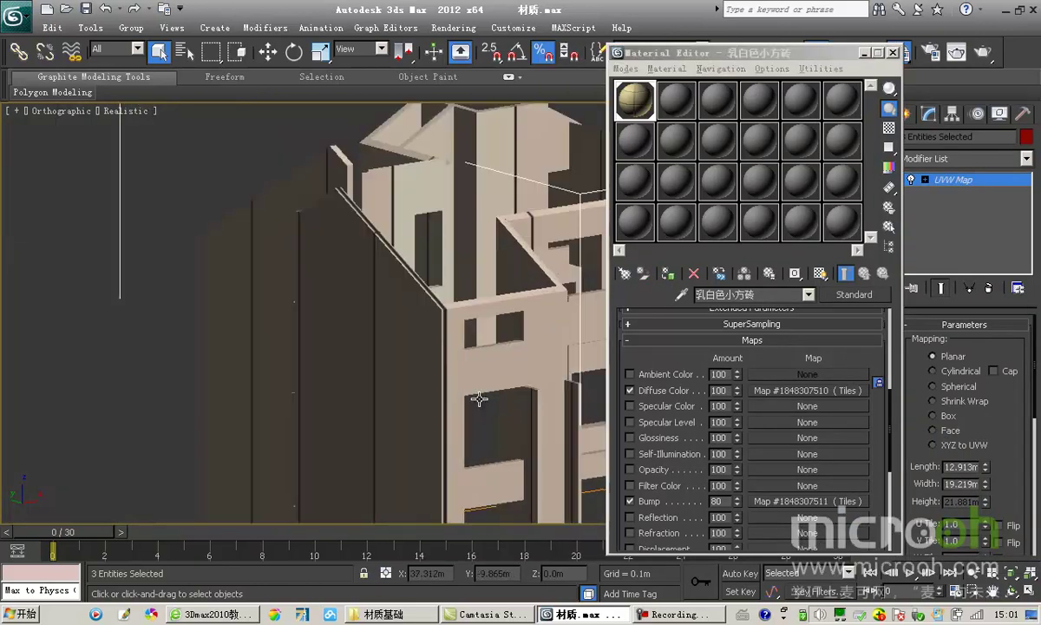
middle_drag(476, 375, 402, 296)
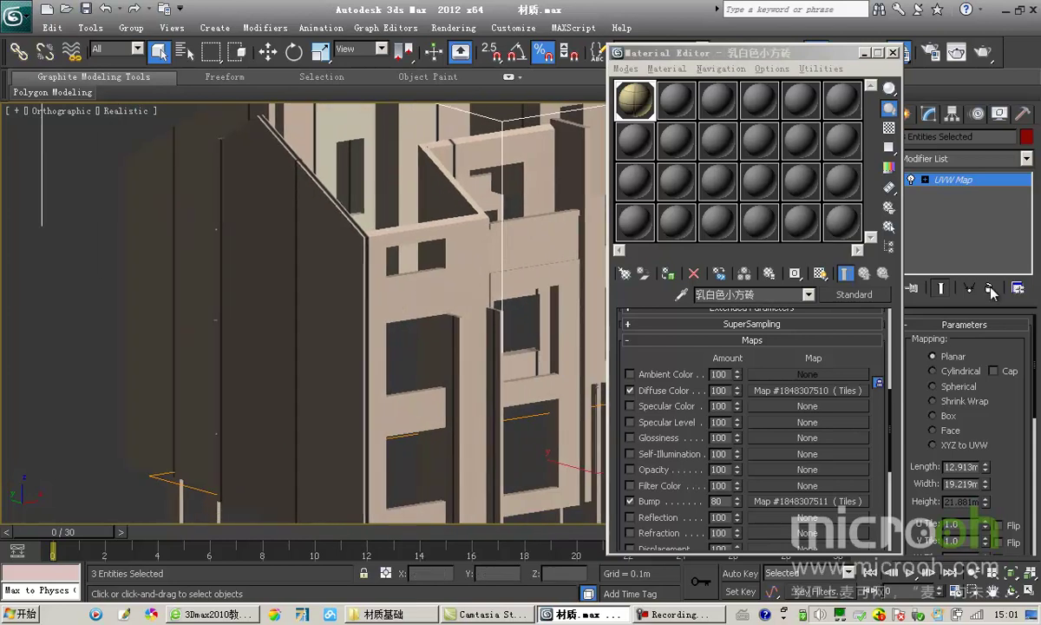
drag(763, 54, 748, 56)
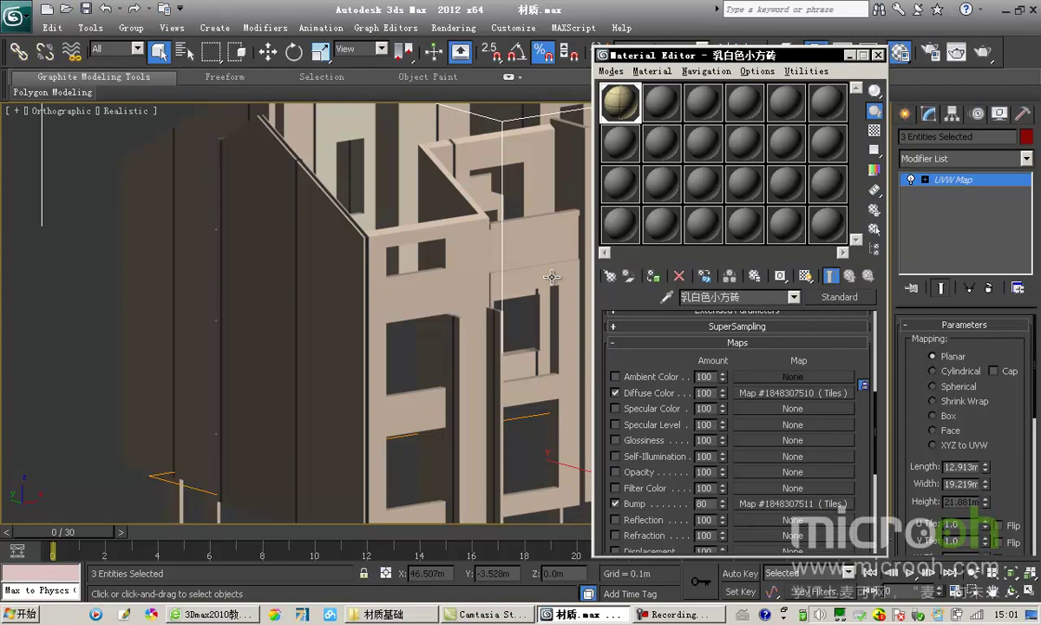
alt+middle_drag(517, 274, 493, 225)
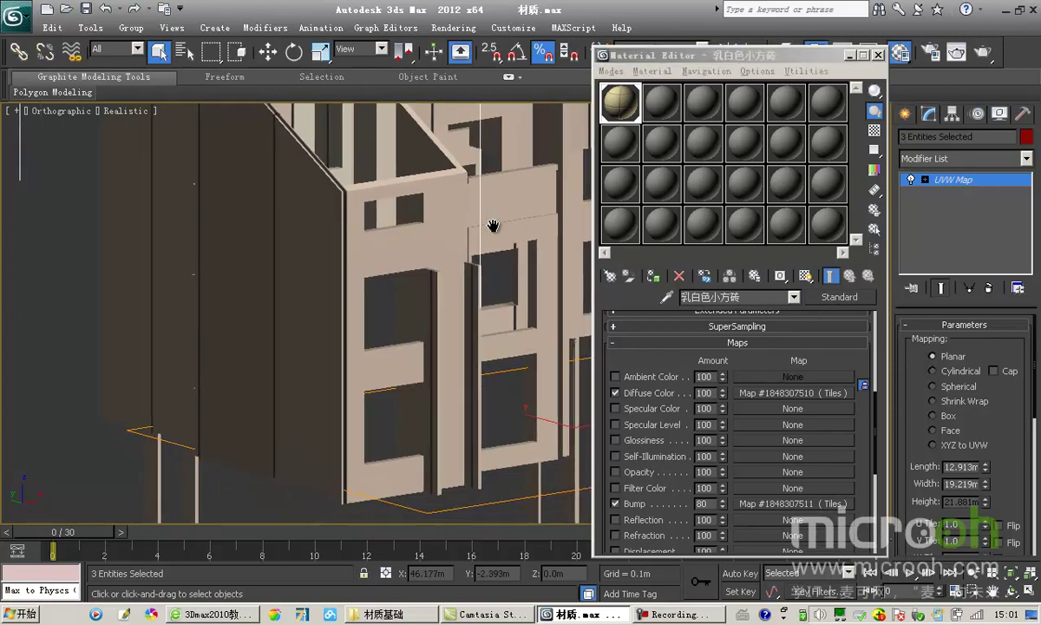
click(933, 416)
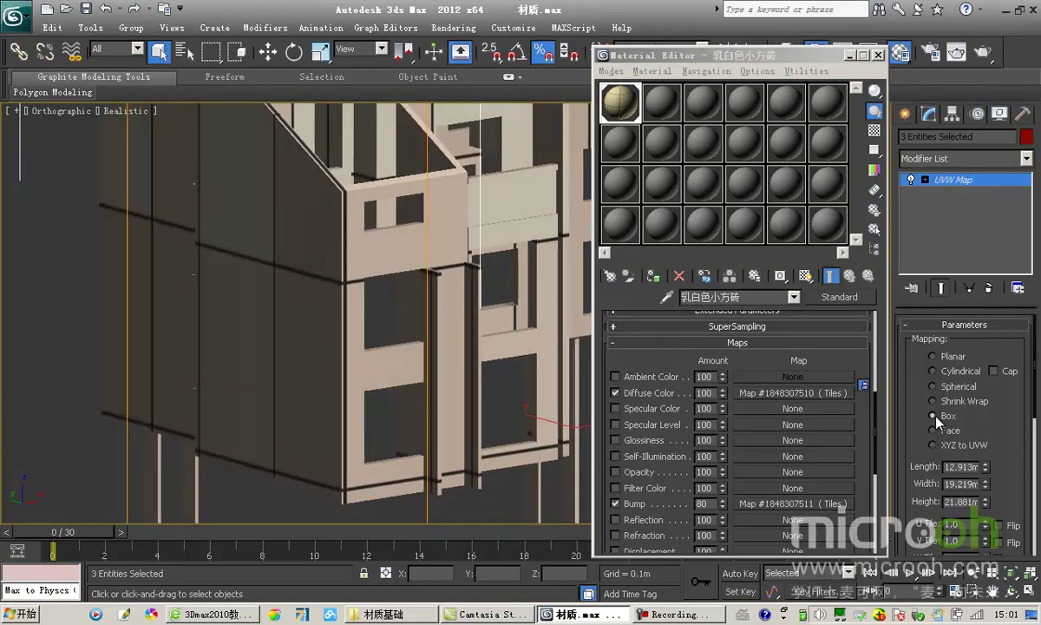
click(933, 356)
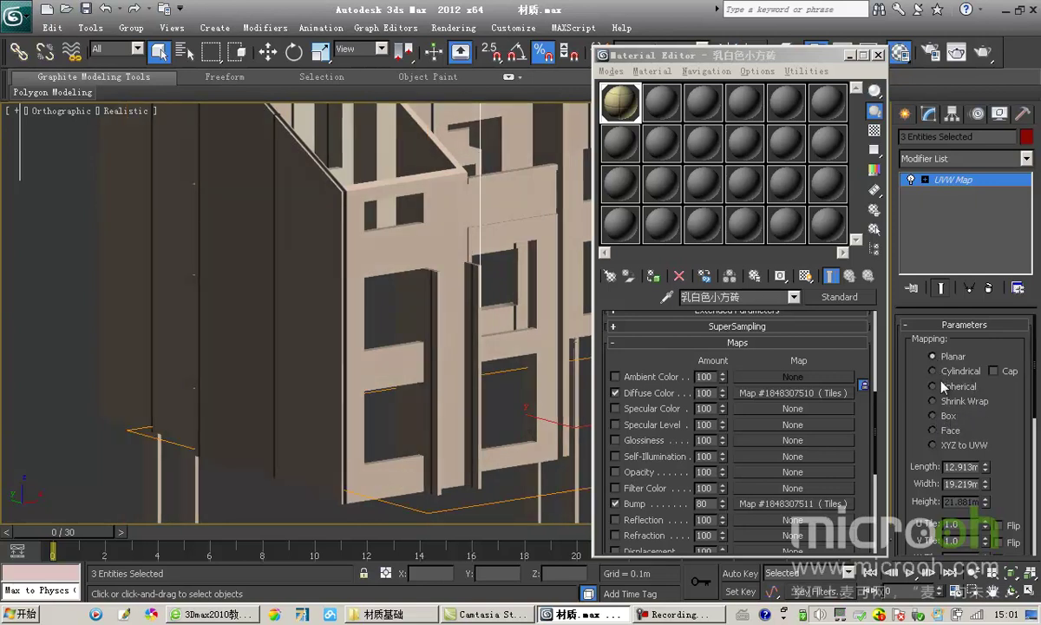
click(934, 370)
click(933, 387)
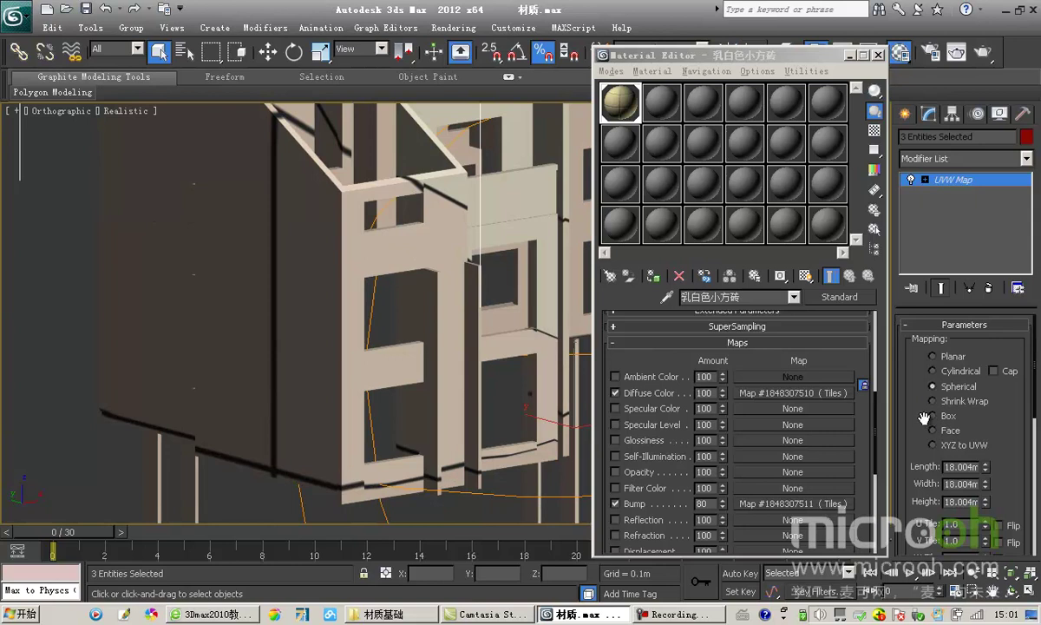
click(936, 418)
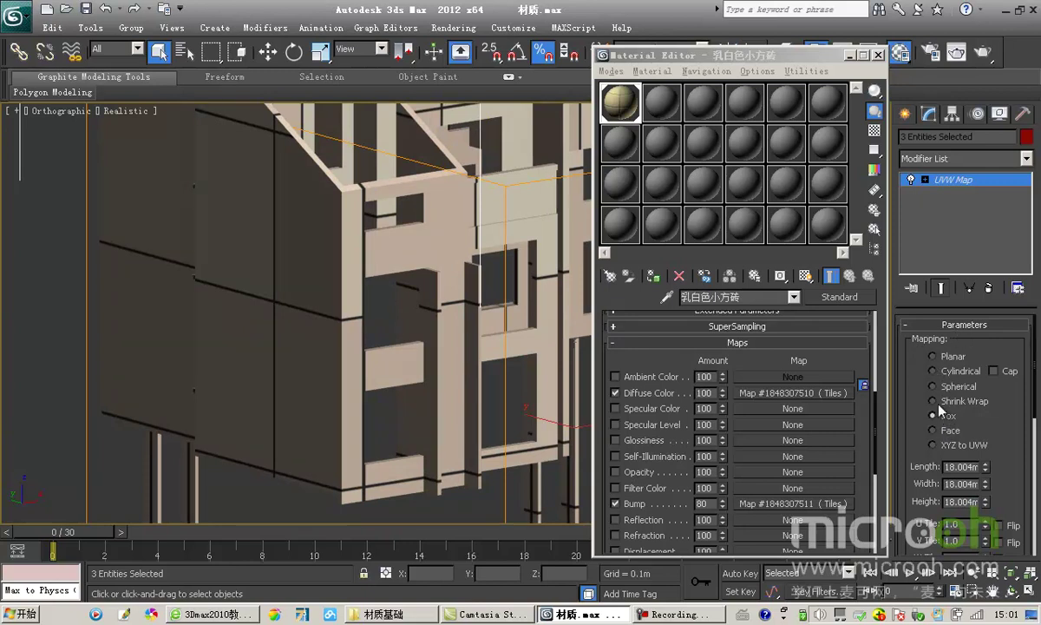
Step: Set the length of the UVW Map modifier's box mapping to 0.5 m
scroll(309, 318, down, 5)
scroll(341, 301, down, 2)
scroll(341, 301, up, 8)
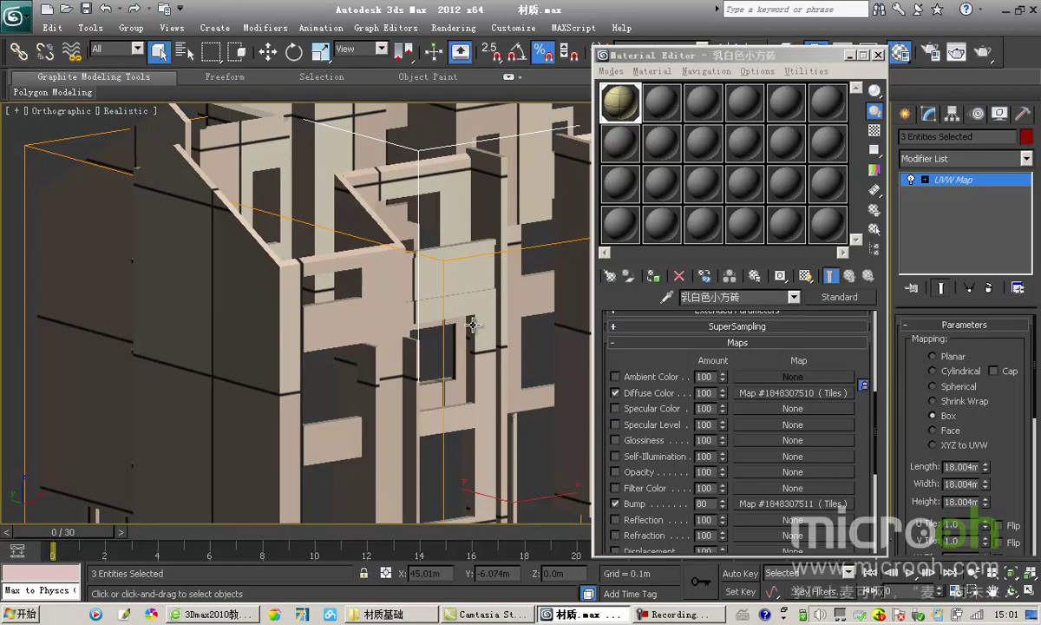
scroll(933, 401, down, 2)
click(979, 435)
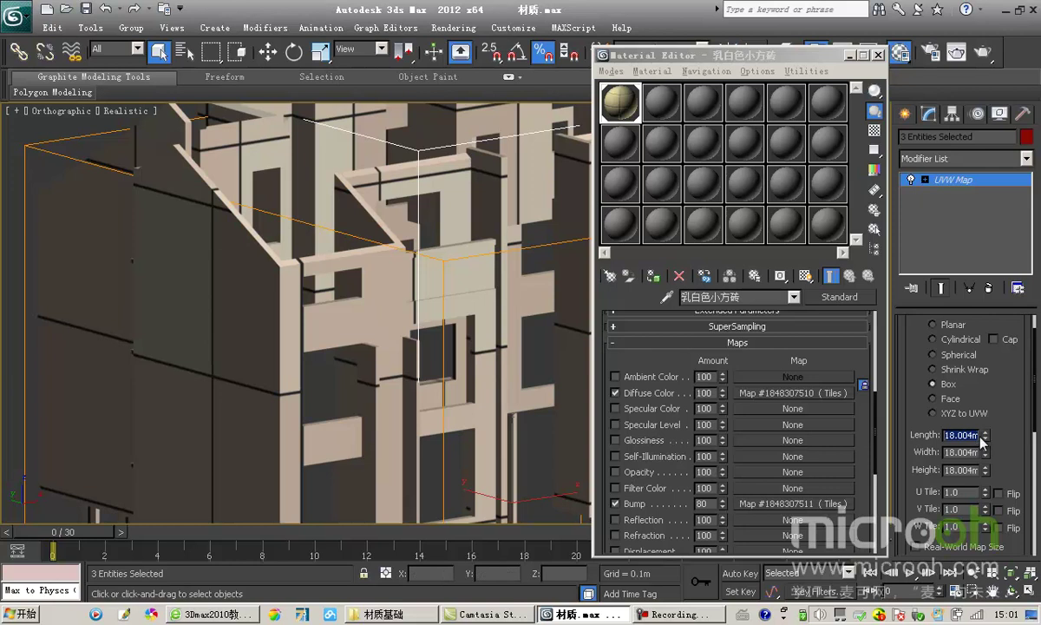
drag(982, 437, 982, 440)
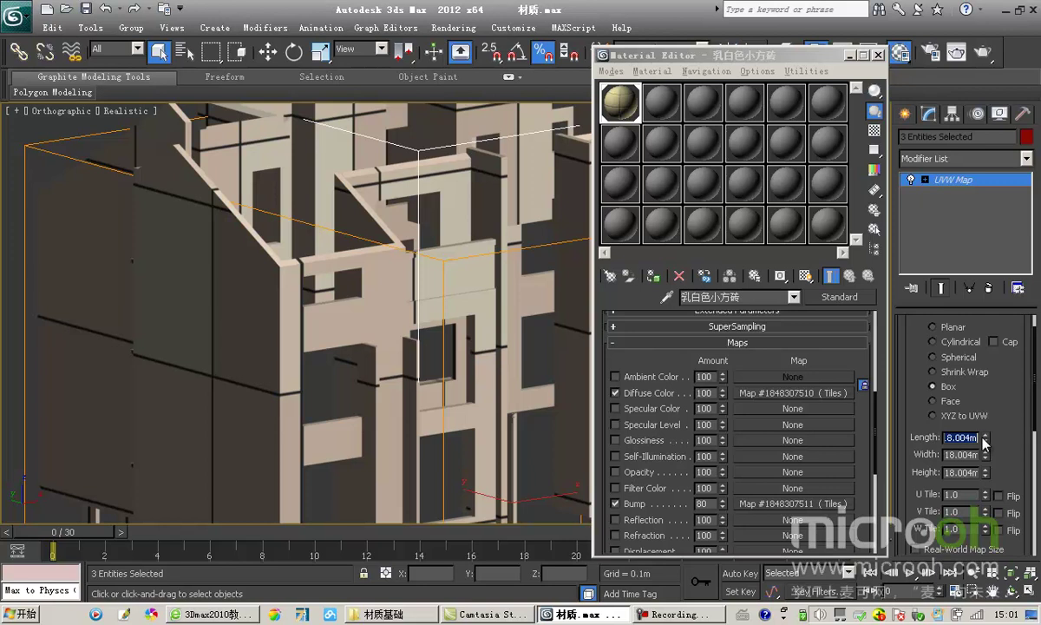
text(0.5)
key(Return)
Step: Set the width and height of the UVW Map modifier's box mapping to 0.5 m
double_click(965, 456)
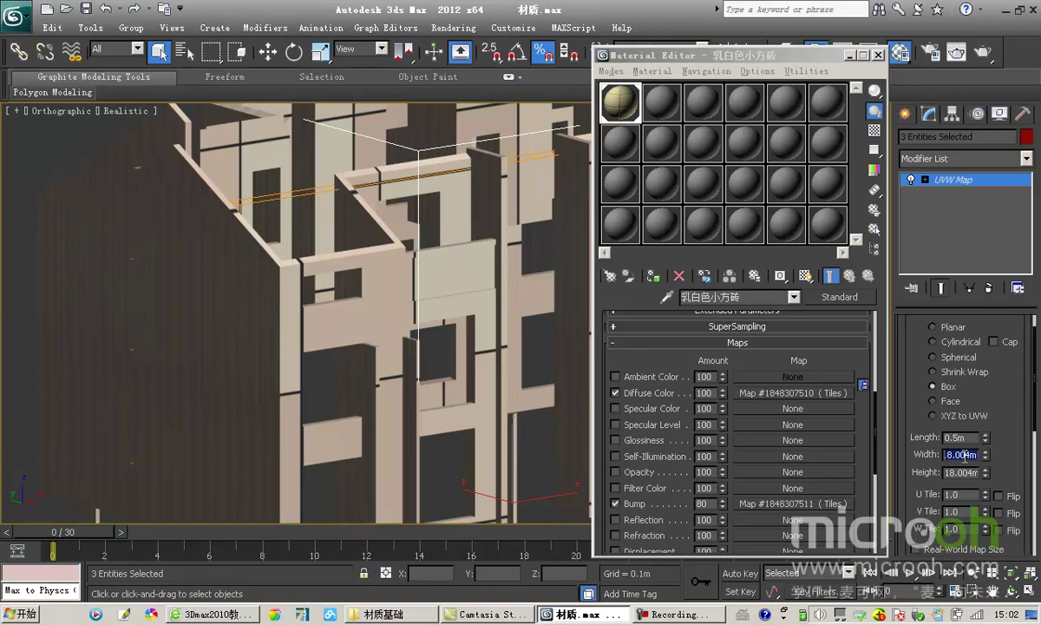
text(0.5)
key(Tab)
text(0.5)
key(Return)
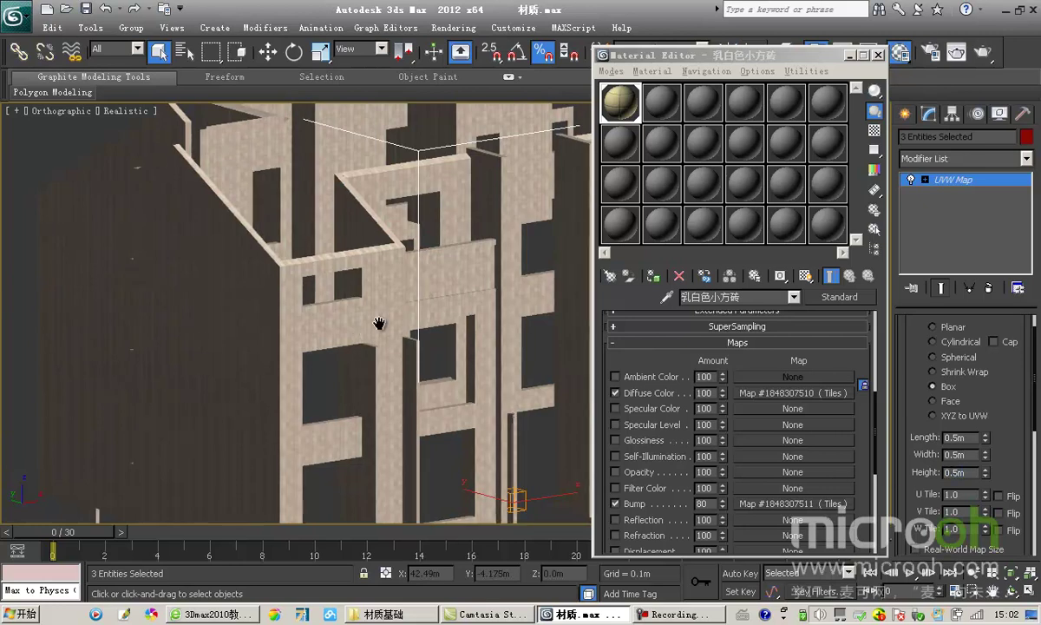
Step: Examine the tile size and pattern around the building's upper corner and windows, close up and from farther away
scroll(281, 293, up, 6)
middle_drag(108, 280, 459, 370)
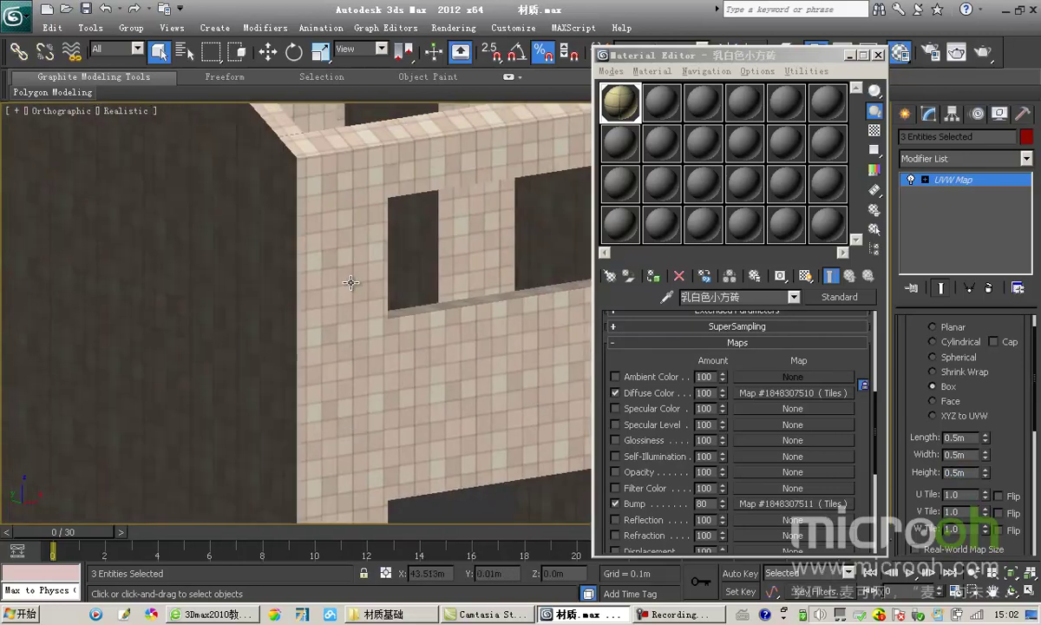
scroll(350, 284, up, 4)
middle_drag(350, 284, 373, 450)
scroll(356, 354, down, 3)
scroll(346, 349, up, 3)
scroll(346, 352, down, 4)
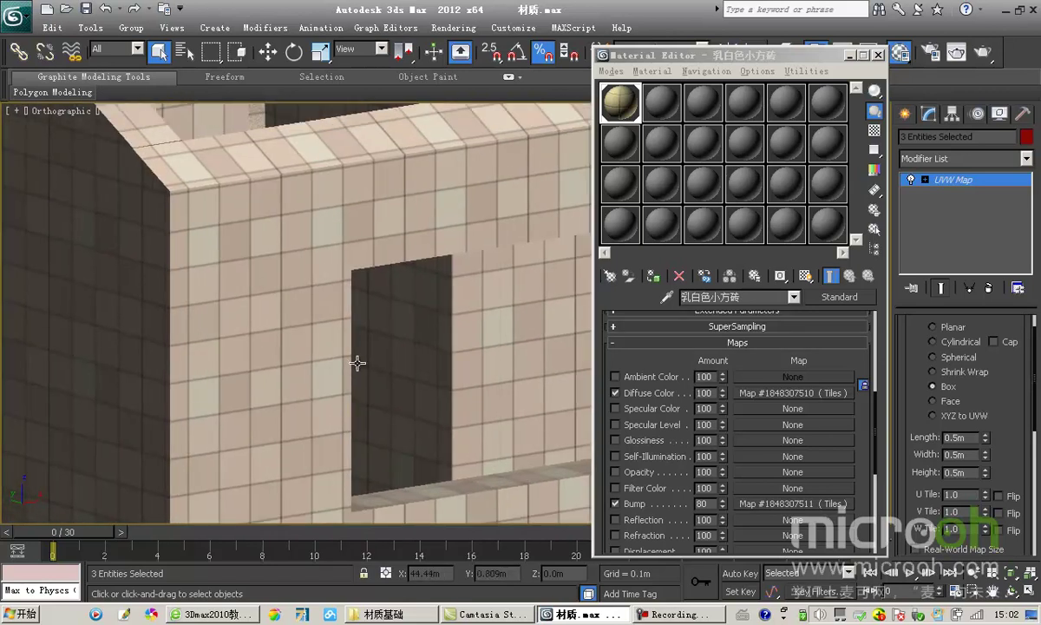
scroll(359, 364, up, 2)
scroll(359, 362, down, 2)
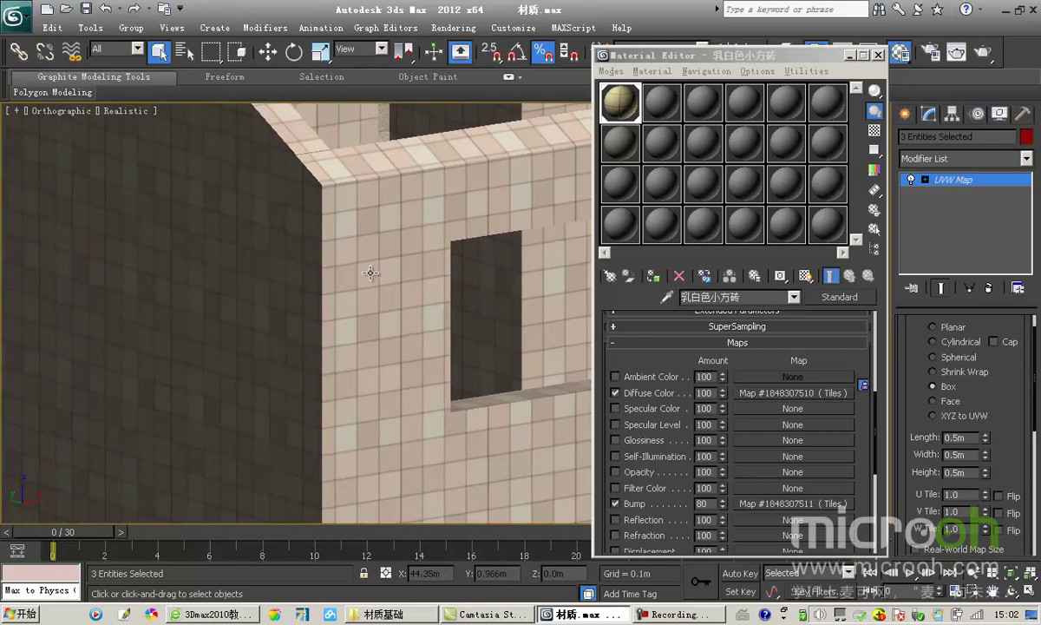
scroll(425, 309, down, 2)
scroll(482, 398, up, 1)
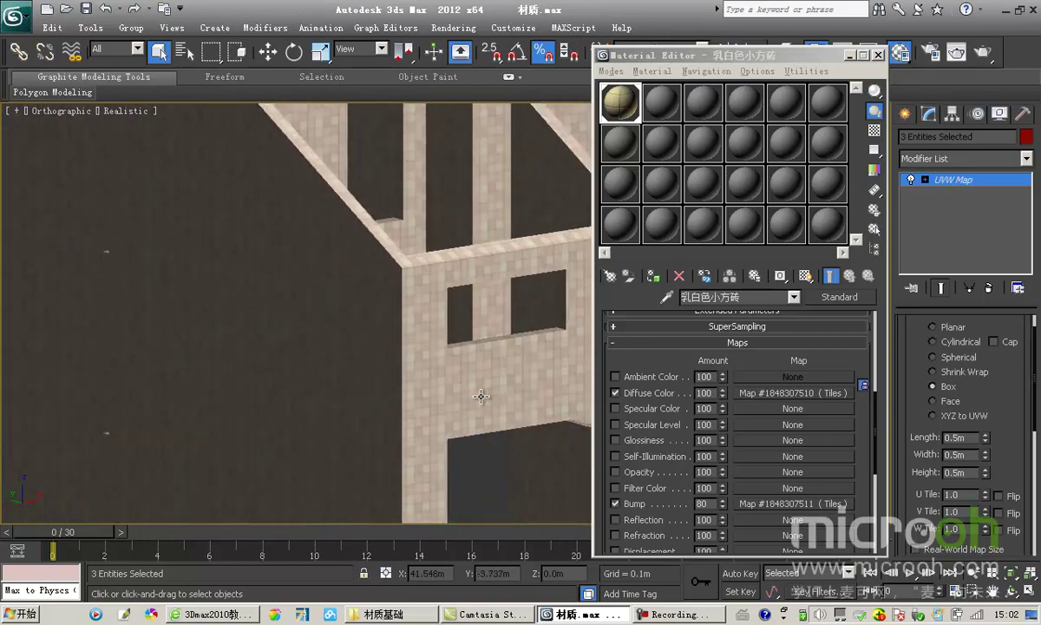
scroll(469, 382, up, 3)
scroll(347, 343, down, 3)
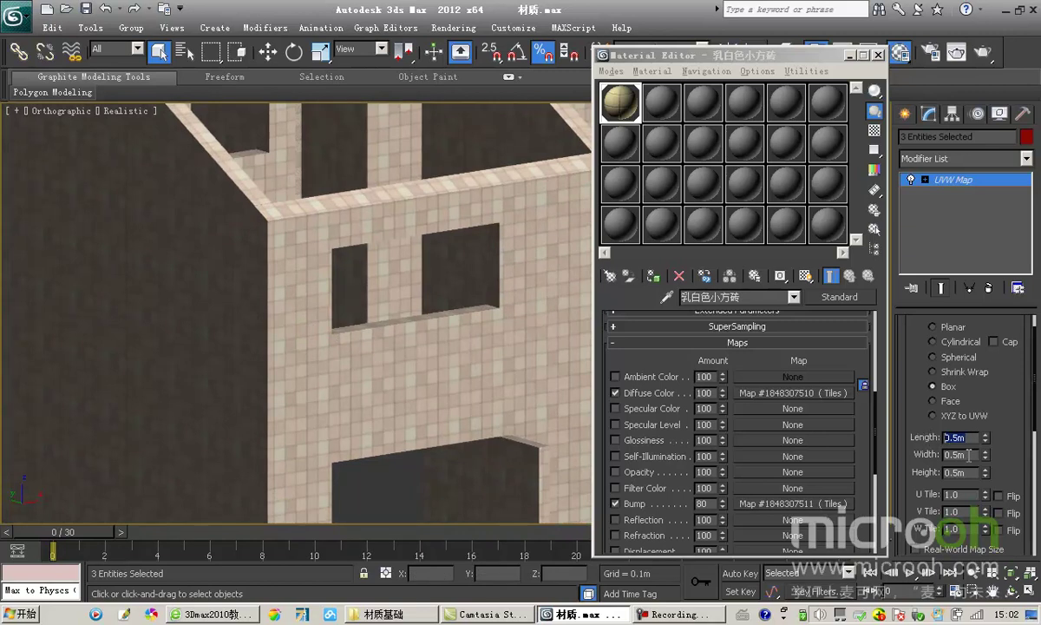
Step: Minimise the Material Editor and inspect how the tile joints meet along the wall's top edge and corner
key(Tab)
drag(843, 59, 816, 82)
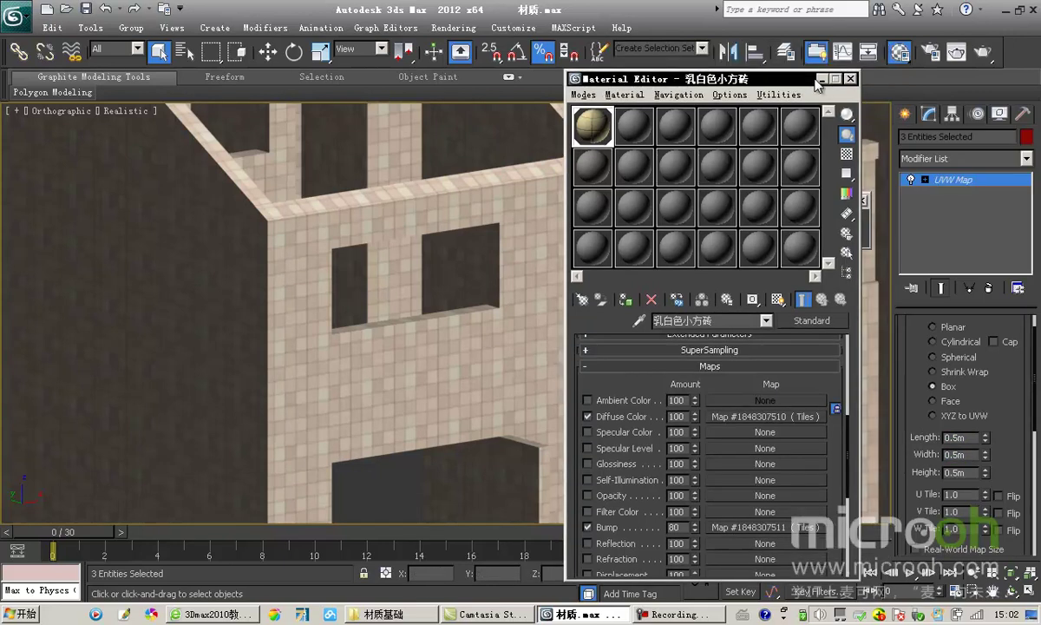
click(821, 79)
middle_drag(268, 236, 343, 291)
scroll(347, 289, up, 6)
middle_drag(310, 247, 649, 339)
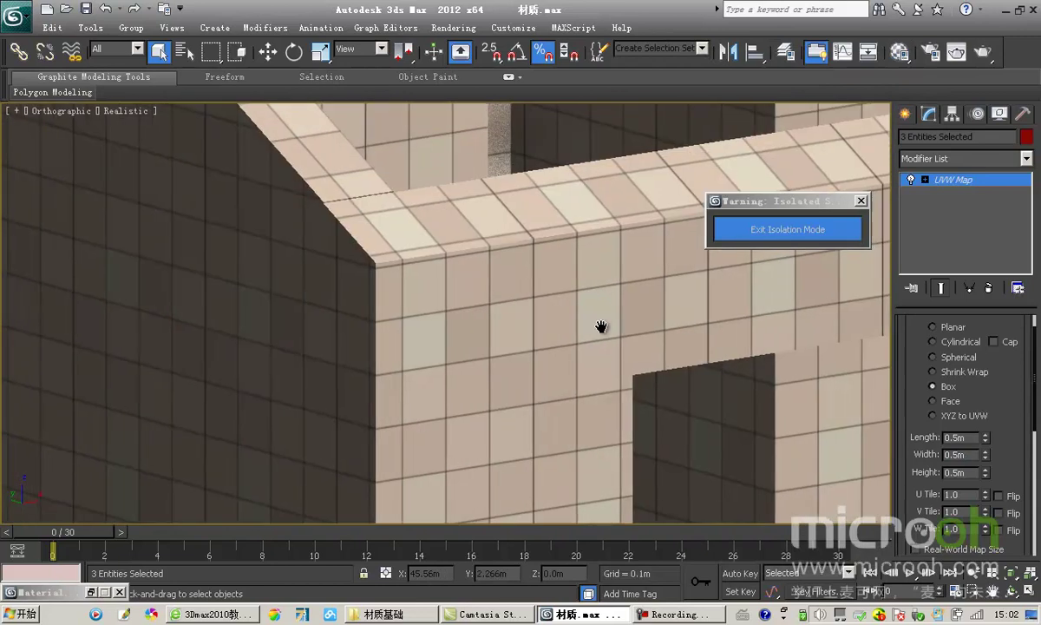
scroll(441, 284, up, 5)
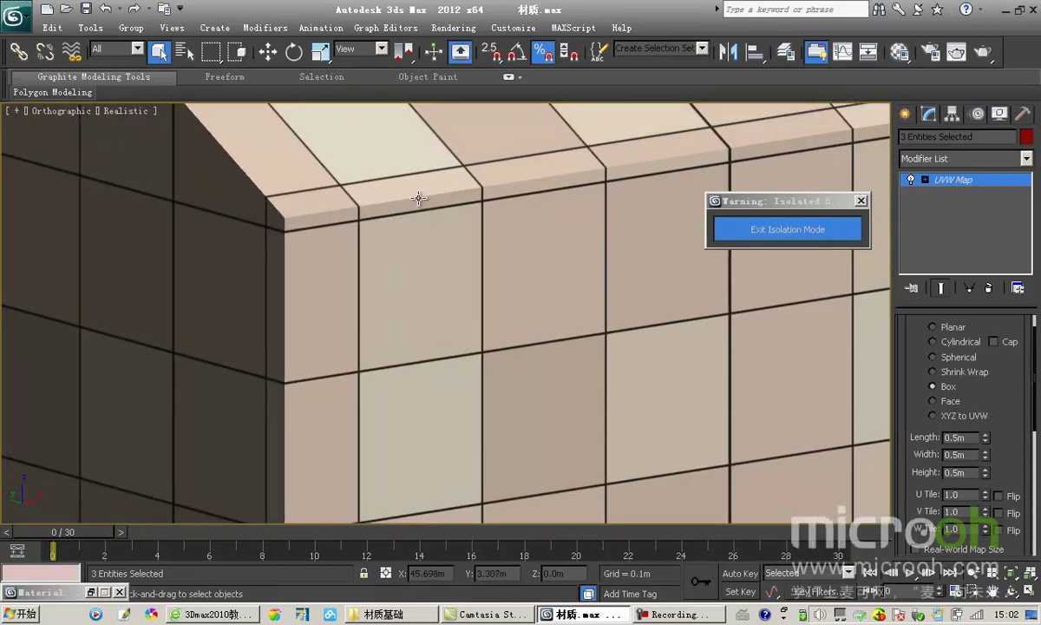
scroll(411, 233, down, 4)
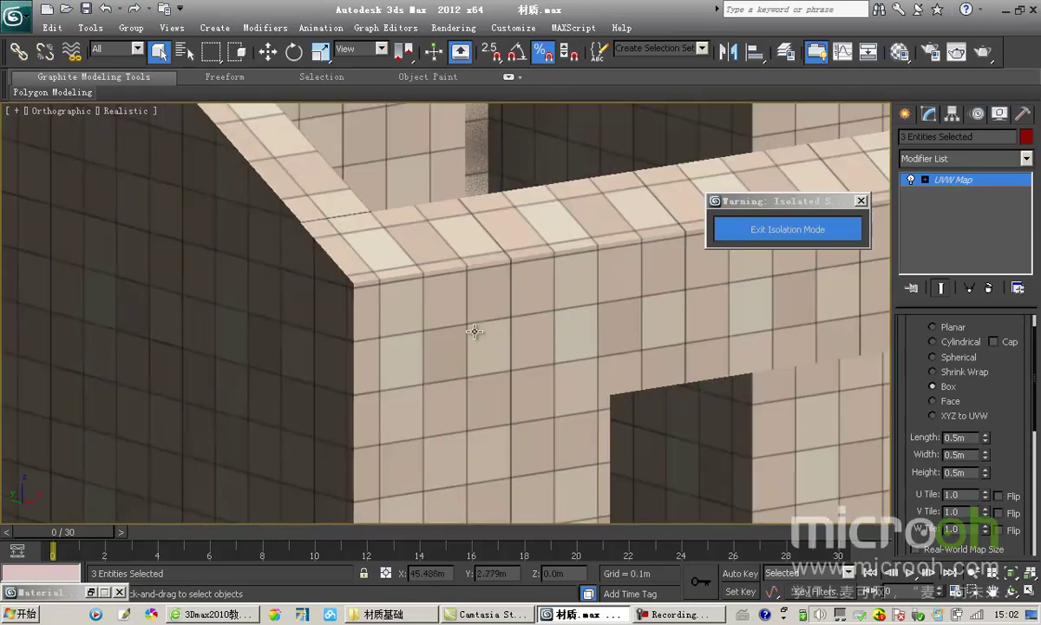
scroll(511, 336, down, 5)
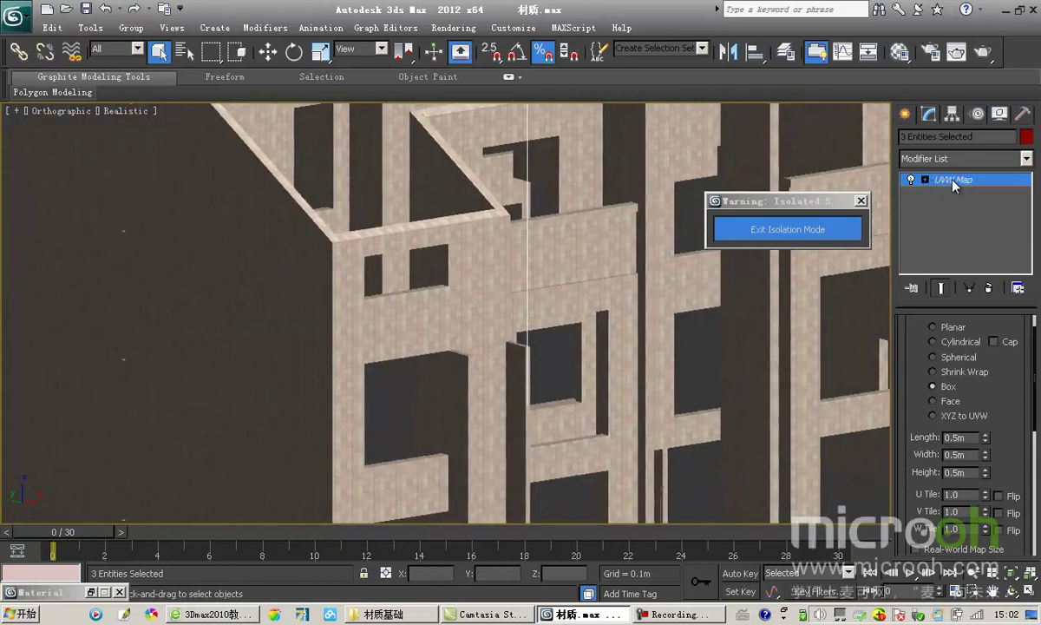
Step: Enter the UVW Map's Gizmo level and raise the mapping gizmo vertically to about Z 14.744 m
click(924, 179)
click(958, 192)
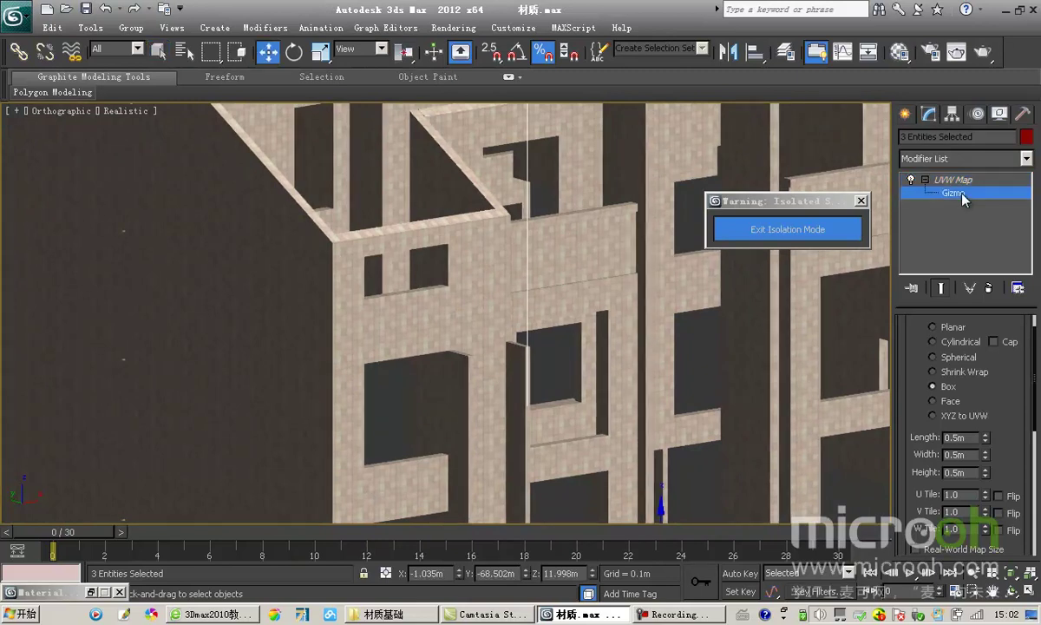
scroll(551, 297, down, 6)
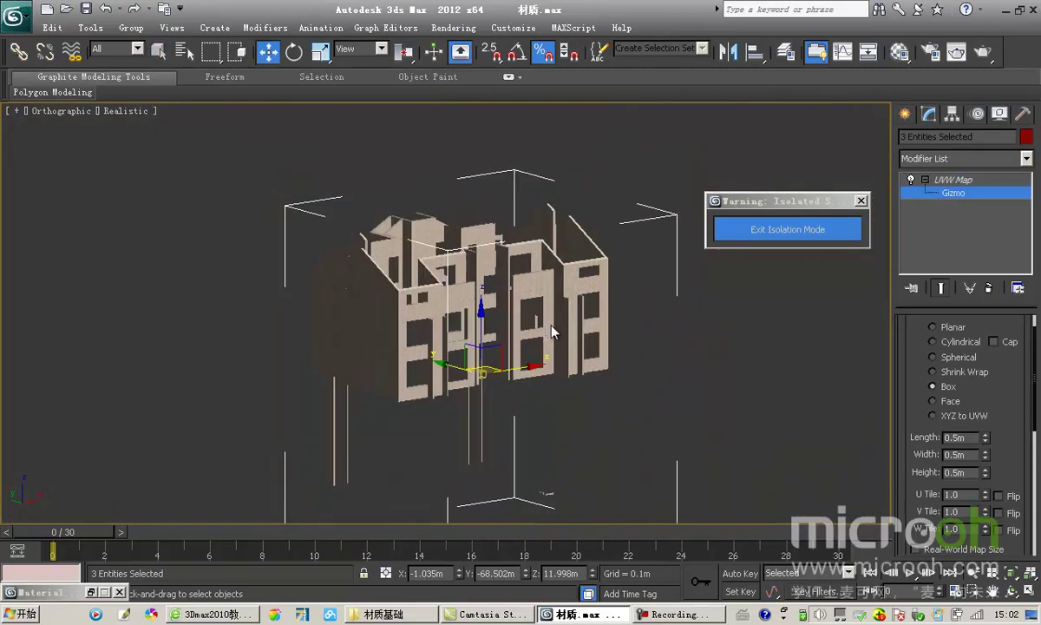
scroll(512, 373, up, 5)
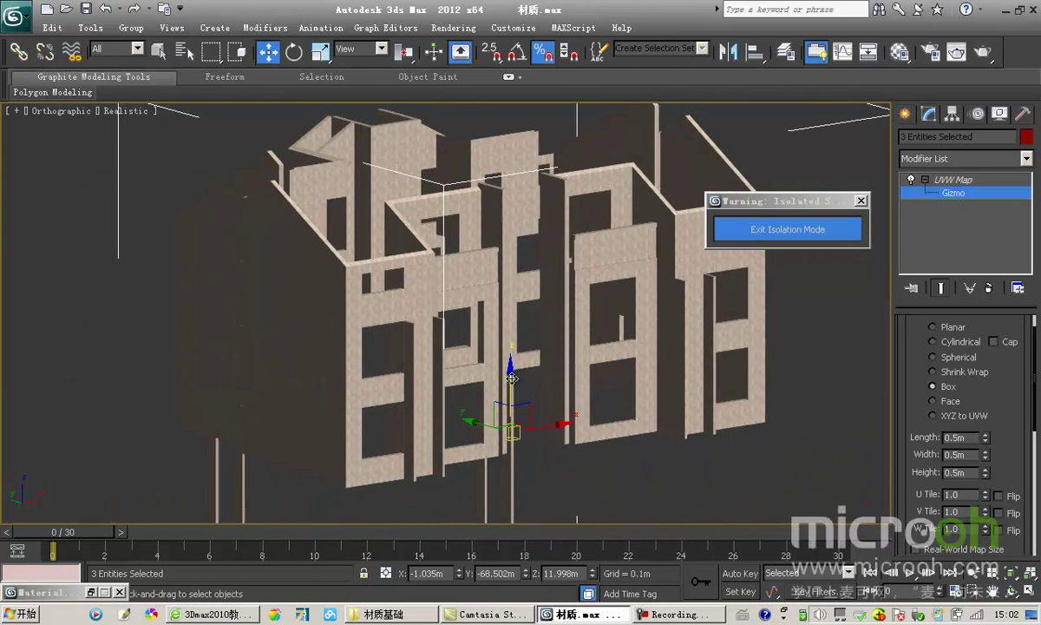
drag(511, 378, 522, 323)
scroll(521, 325, up, 5)
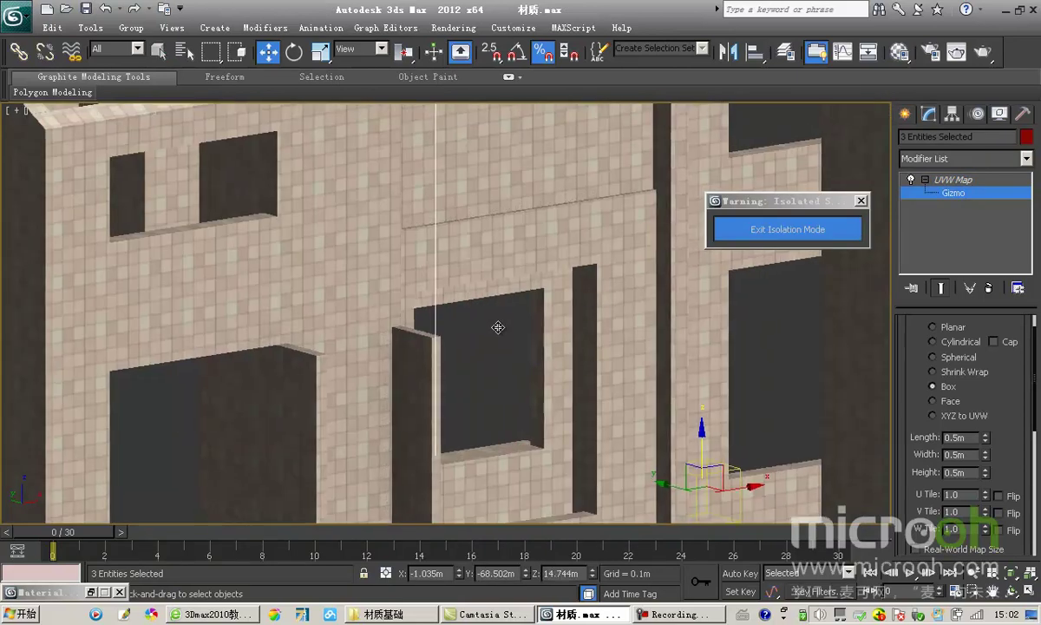
Step: Shift the mapping gizmo to about Y -63.238 m and Z 16.384 m, checking the tile alignment at the window openings
middle_drag(523, 333, 456, 314)
drag(635, 414, 637, 341)
scroll(428, 308, down, 3)
middle_drag(430, 310, 521, 391)
scroll(521, 390, up, 5)
drag(489, 327, 488, 325)
scroll(256, 297, up, 5)
middle_drag(256, 297, 532, 356)
drag(803, 444, 787, 445)
middle_drag(374, 371, 506, 304)
scroll(452, 363, down, 4)
middle_drag(490, 409, 481, 351)
scroll(494, 424, up, 2)
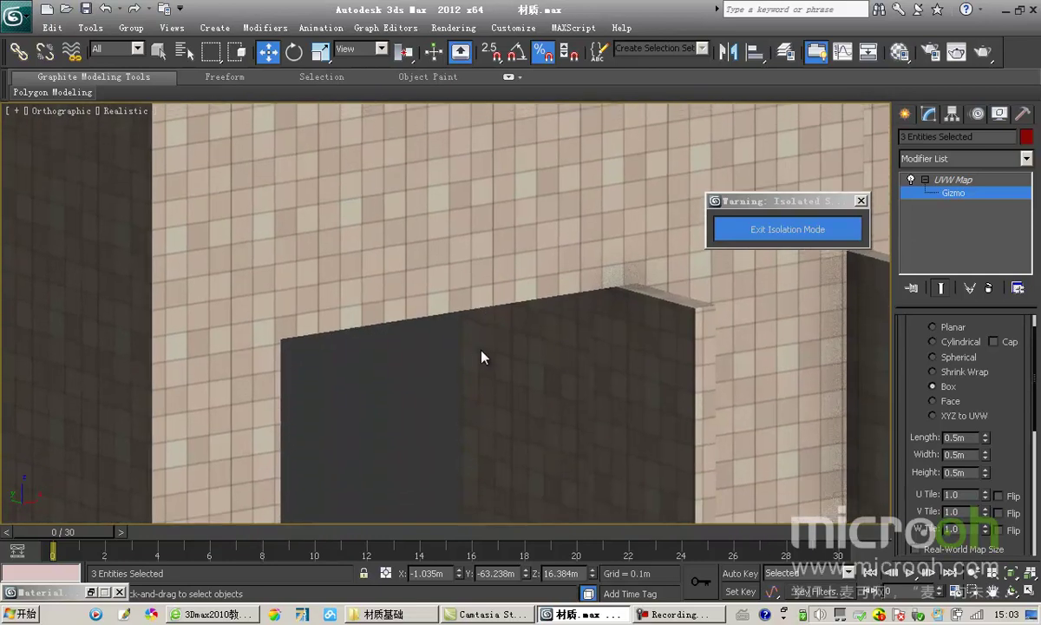
Step: Open the diffuse Tiles map in the Material Editor, review its U and V offset settings, and close the editor
click(899, 54)
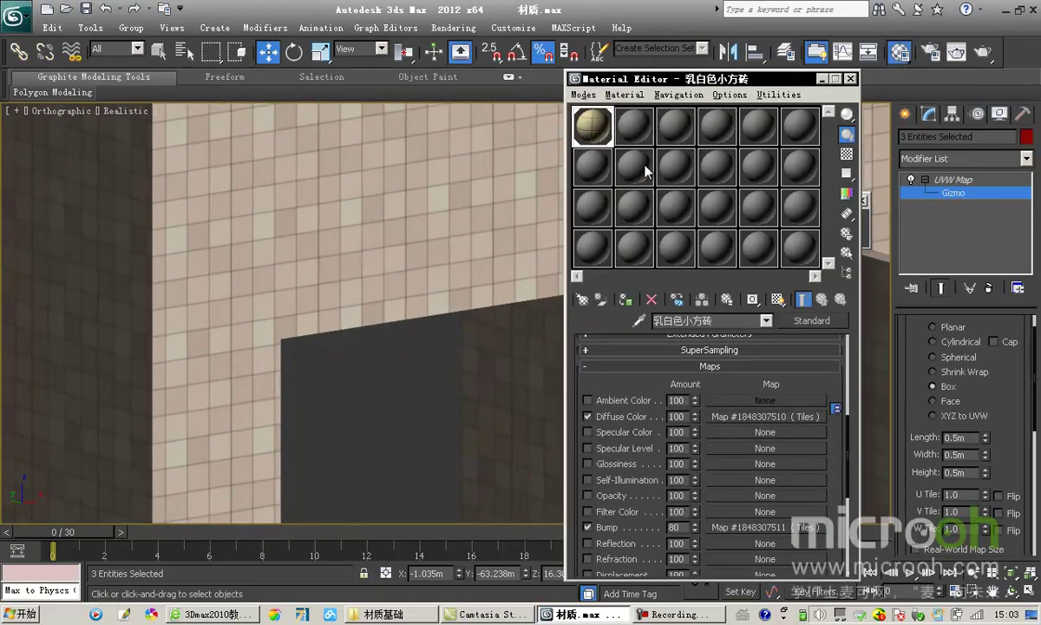
click(748, 417)
drag(644, 427, 618, 442)
double_click(629, 422)
drag(646, 427, 578, 427)
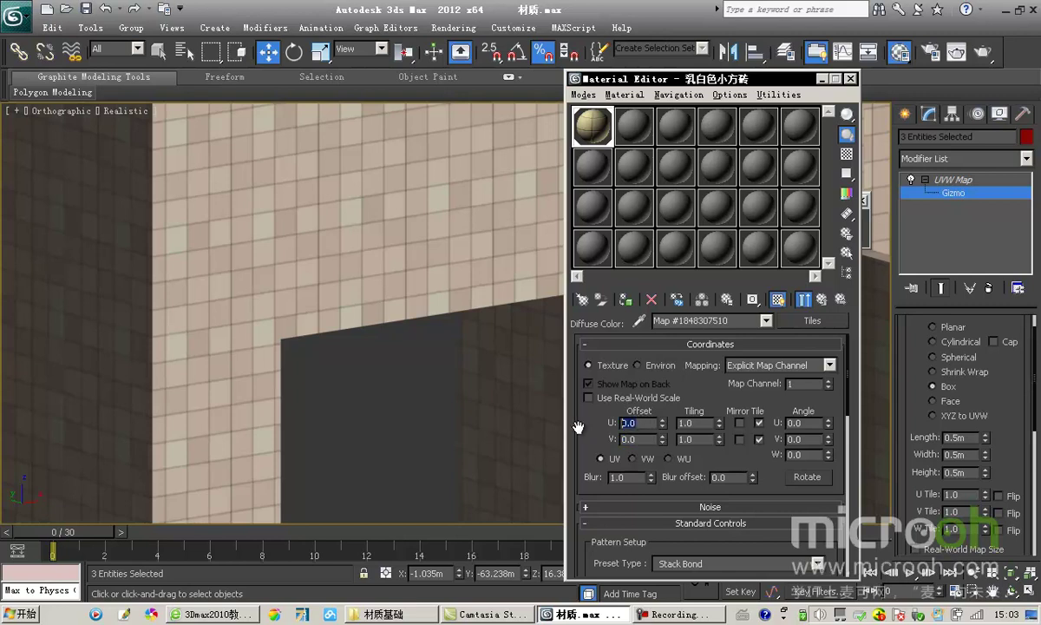
double_click(646, 440)
middle_drag(309, 302, 352, 452)
click(850, 79)
Step: Exit isolation mode to bring back the whole building
middle_drag(458, 303, 412, 268)
scroll(416, 271, down, 6)
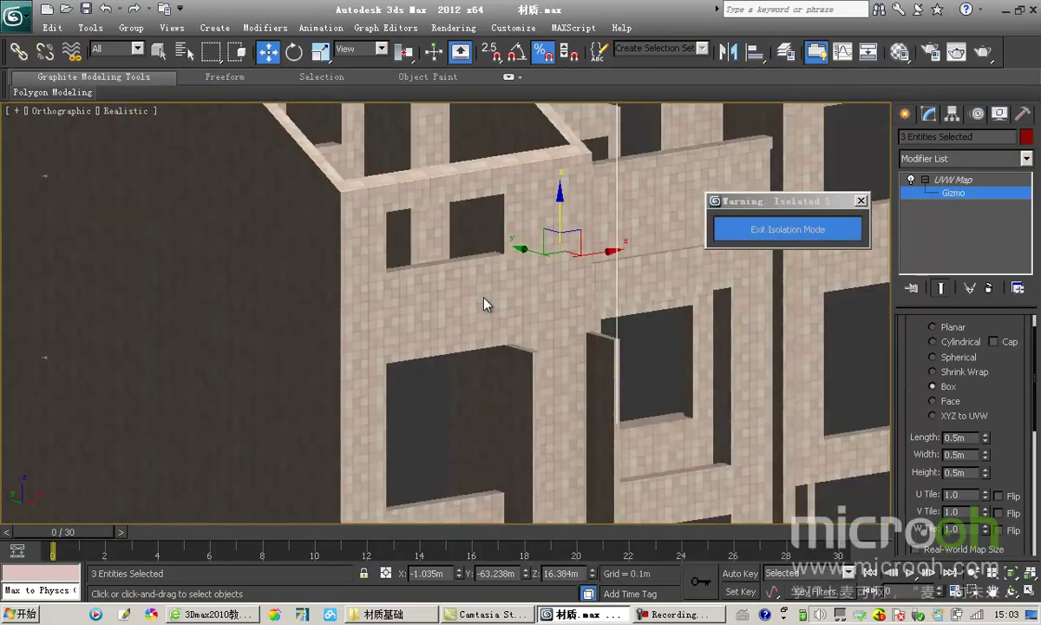
click(785, 230)
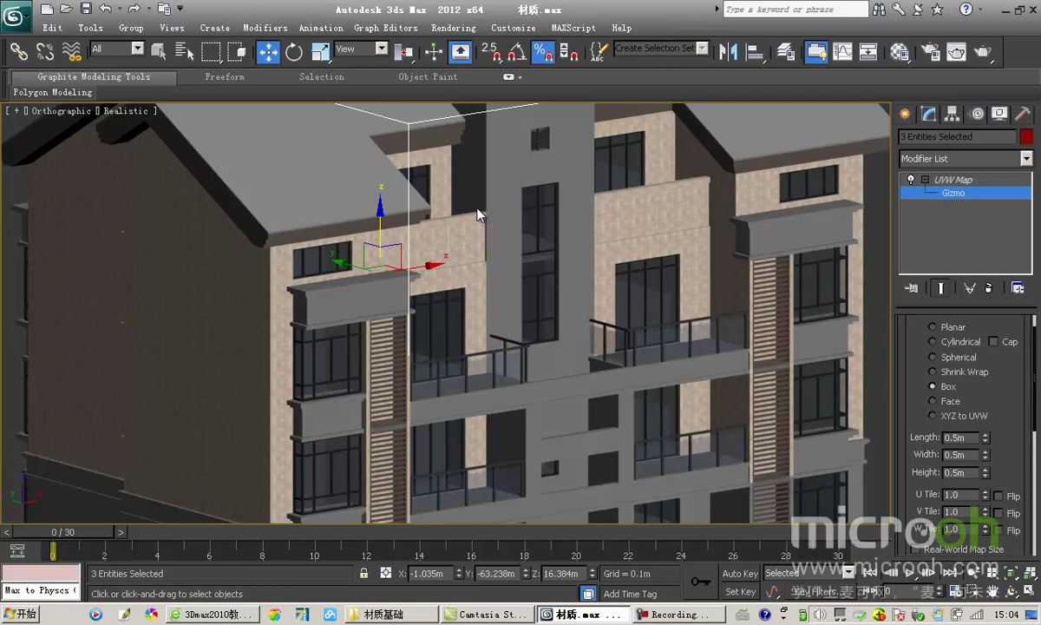
Step: Leave the UVW Map's Gizmo level and hide the three selected wall entities
click(994, 180)
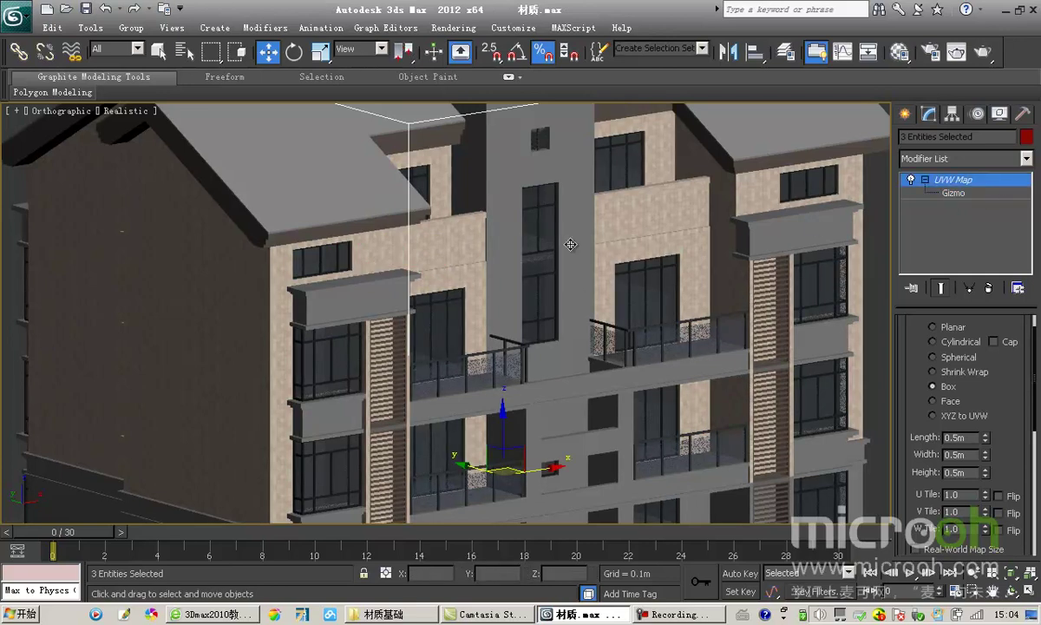
click(924, 180)
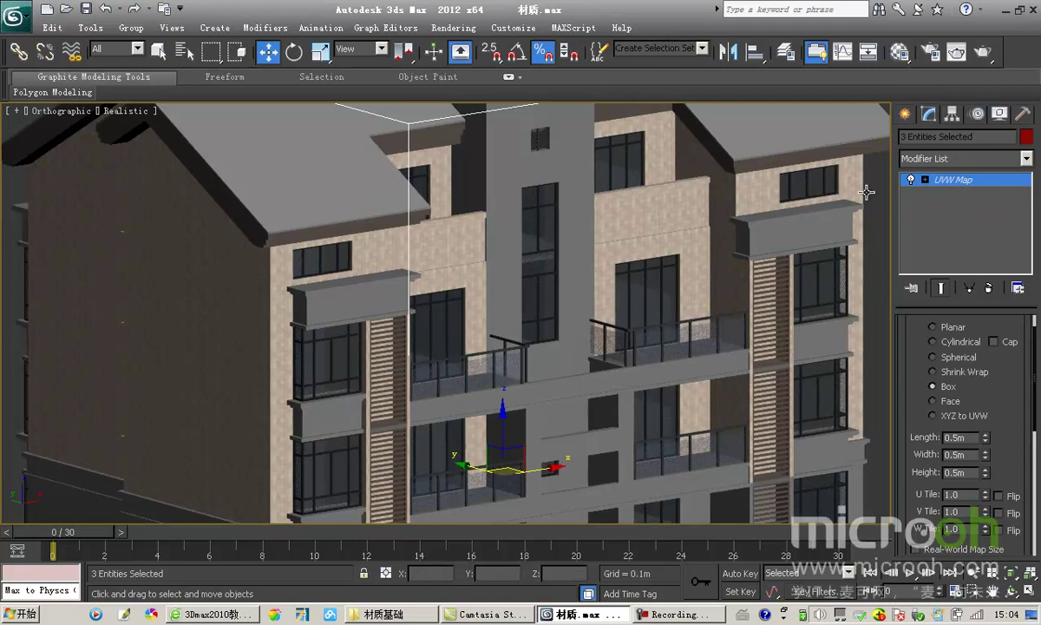
click(598, 201)
Step: Examine the rest of the building, from the roof to the lower storeys and balcony bands, for untextured parts
middle_drag(571, 361, 568, 221)
scroll(566, 255, down, 4)
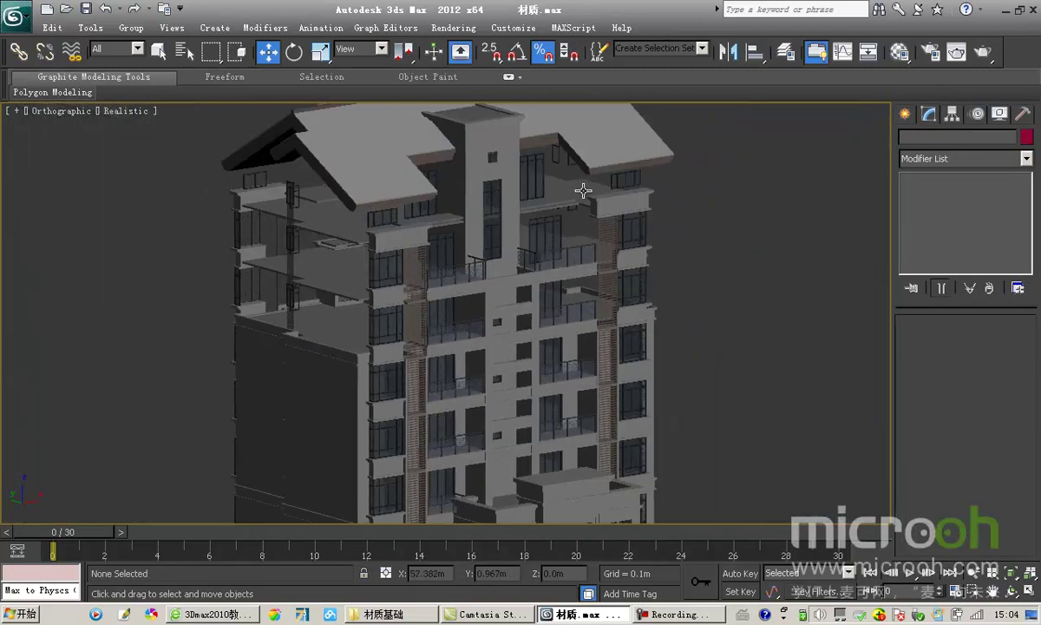
middle_drag(496, 338, 504, 279)
scroll(504, 285, up, 2)
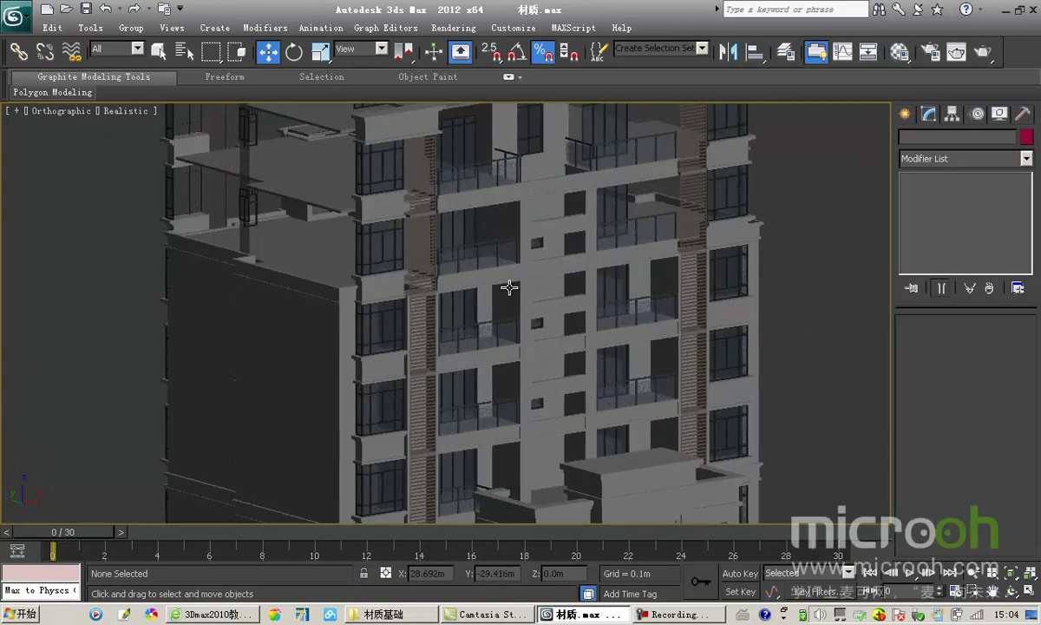
scroll(503, 329, up, 2)
scroll(518, 335, down, 3)
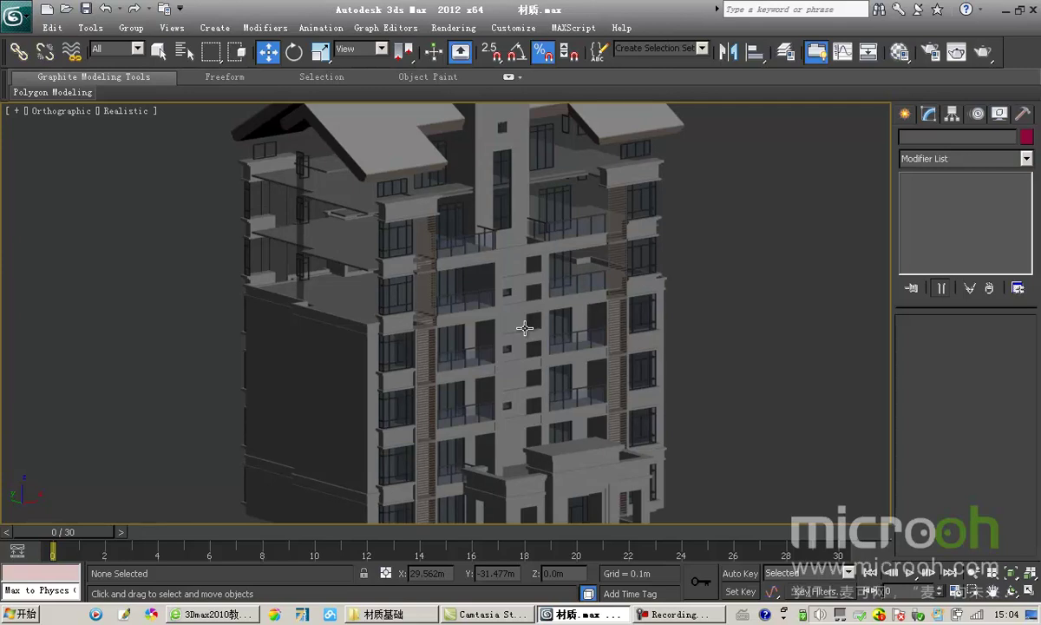
middle_drag(534, 297, 491, 217)
scroll(469, 239, up, 3)
middle_drag(471, 264, 481, 375)
Step: Reopen the Material Editor and pick the 浅褐色小方砖 material from a balcony band into the second sample slot
key(m)
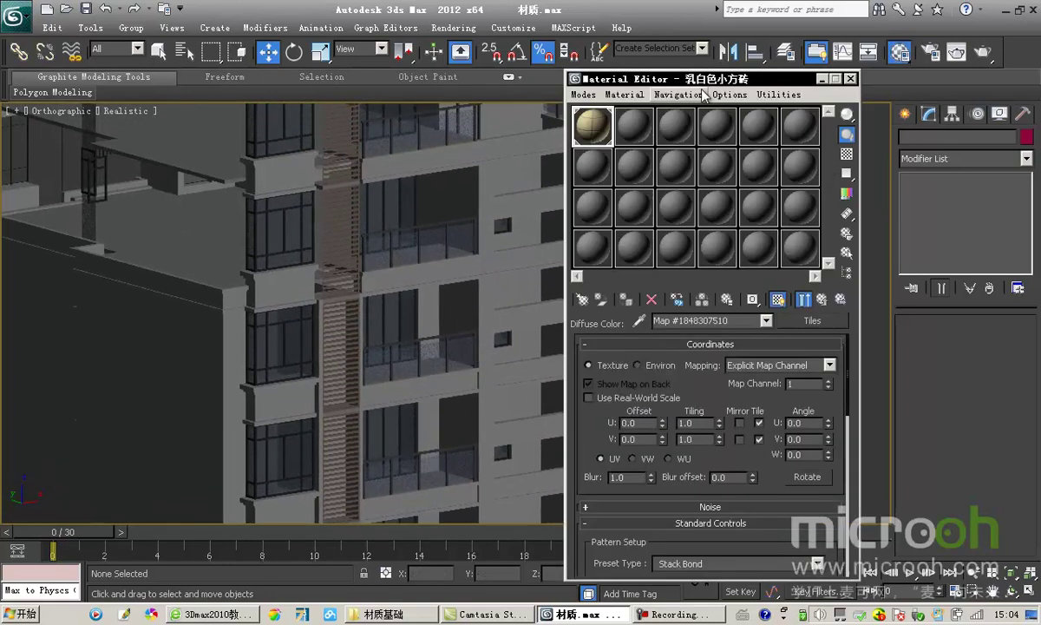
drag(658, 78, 778, 75)
click(752, 123)
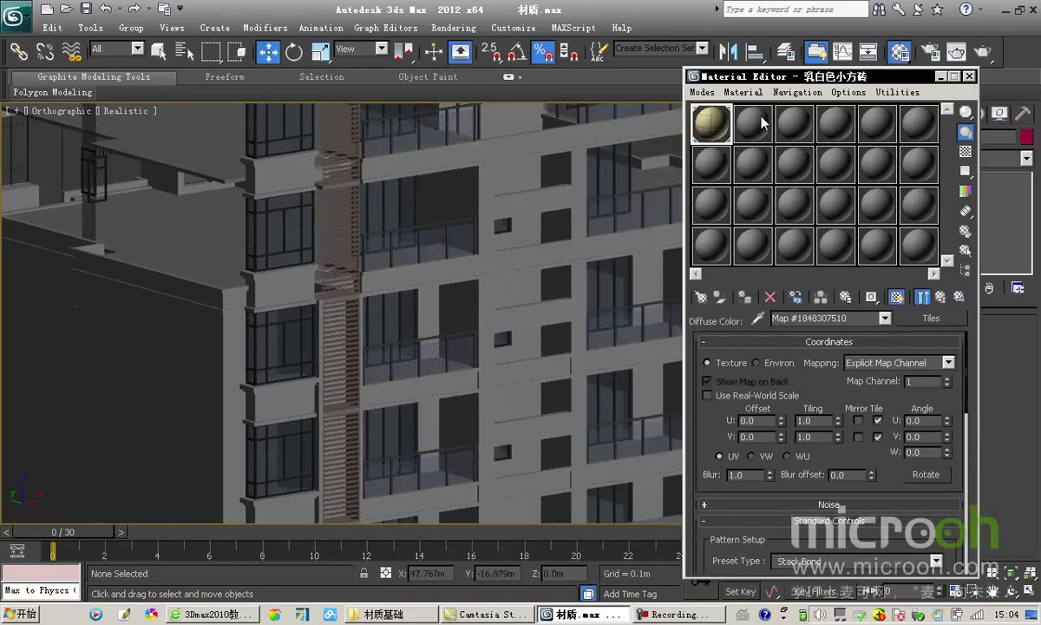
click(757, 317)
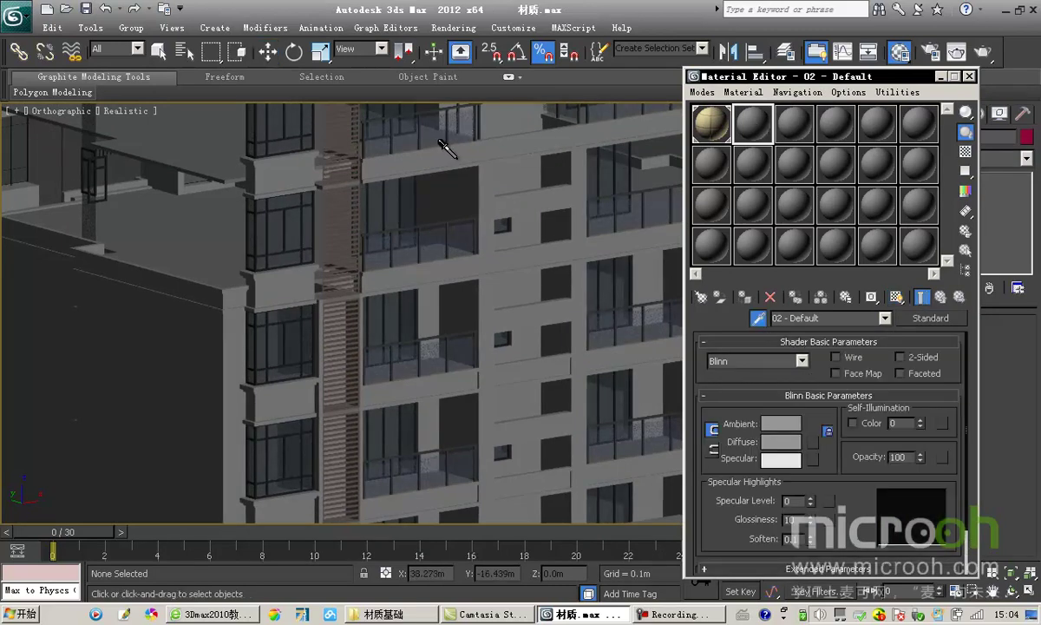
click(442, 145)
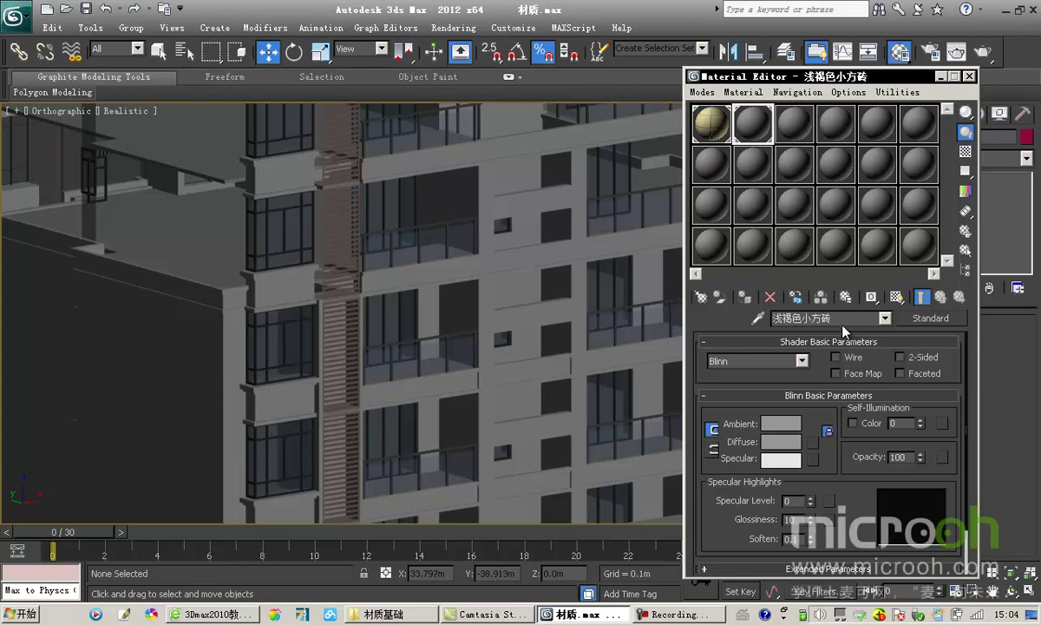
Step: Select the objects that use the 浅褐色小方砖 material and isolate them
click(964, 251)
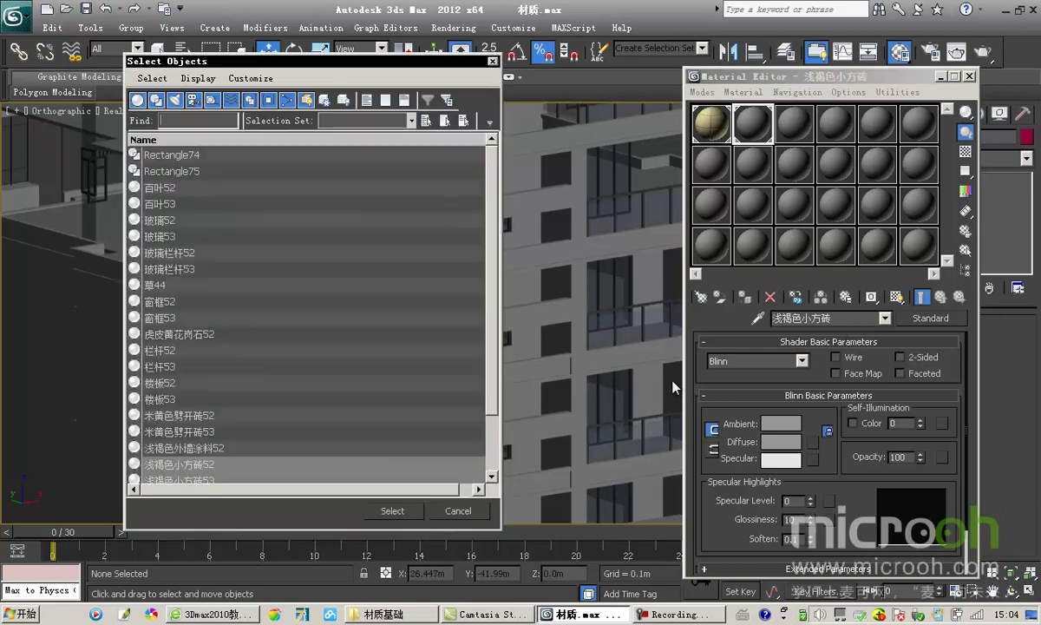
click(392, 512)
key(alt+q)
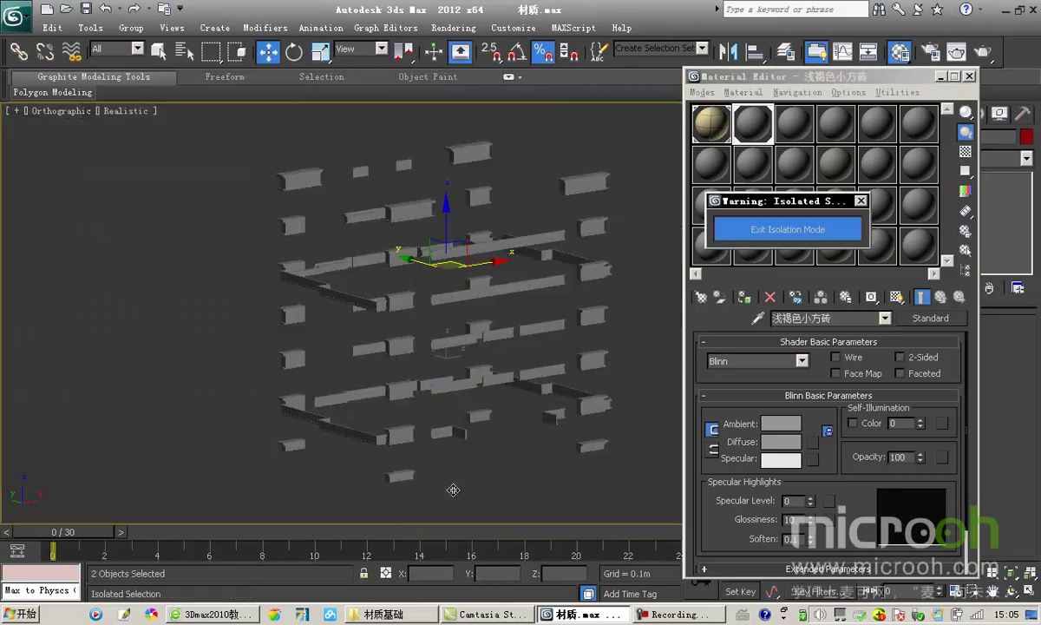
Step: Assign a Tiles map to the Diffuse color of the 浅褐色小方砖 material
drag(737, 77, 720, 82)
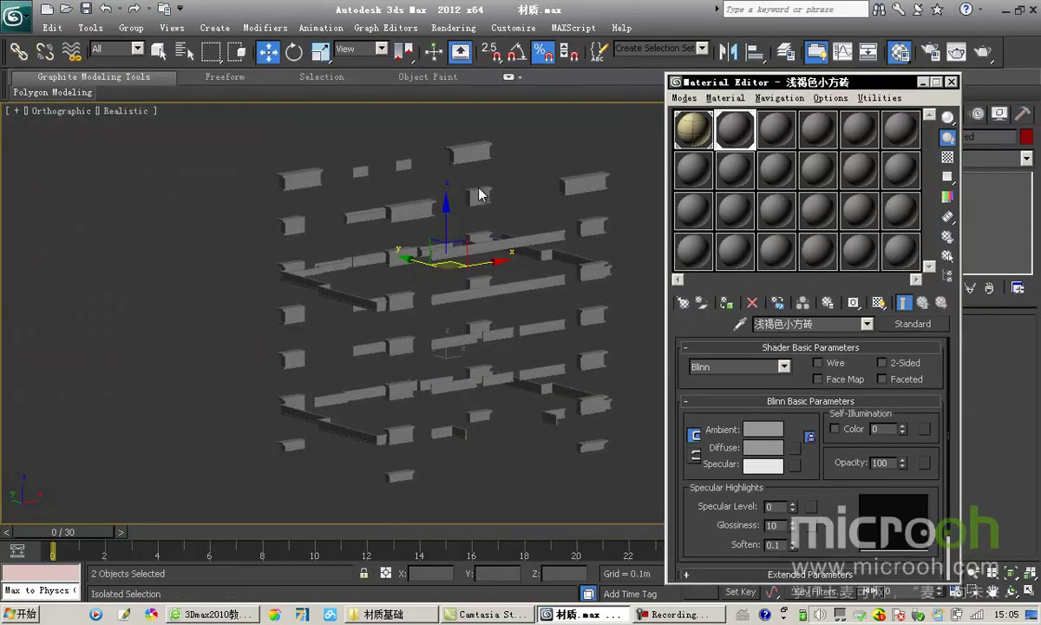
middle_drag(506, 371, 408, 381)
drag(762, 84, 747, 85)
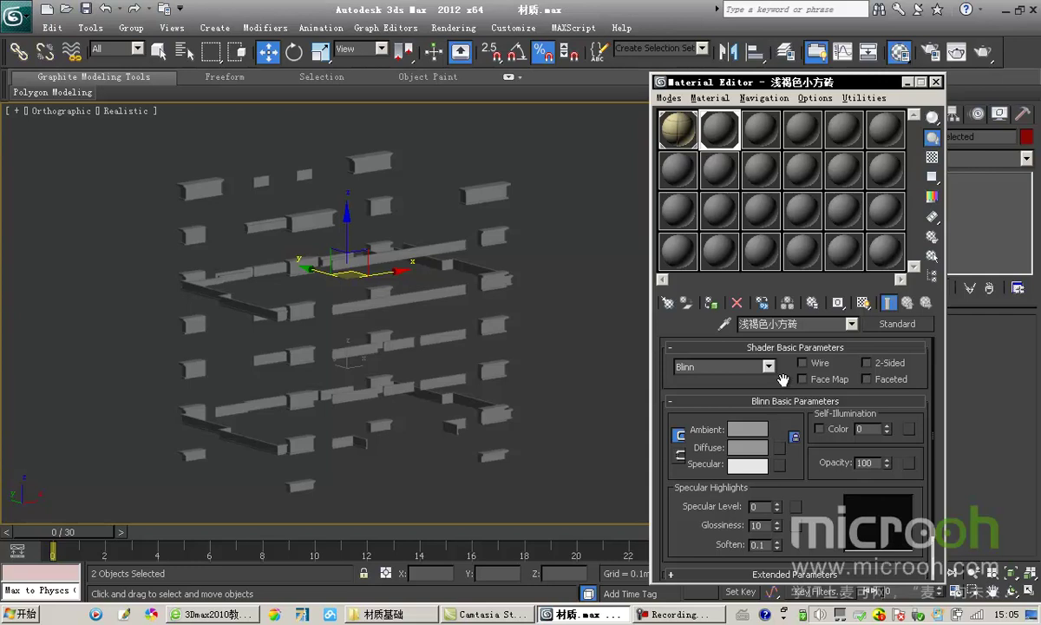
click(780, 447)
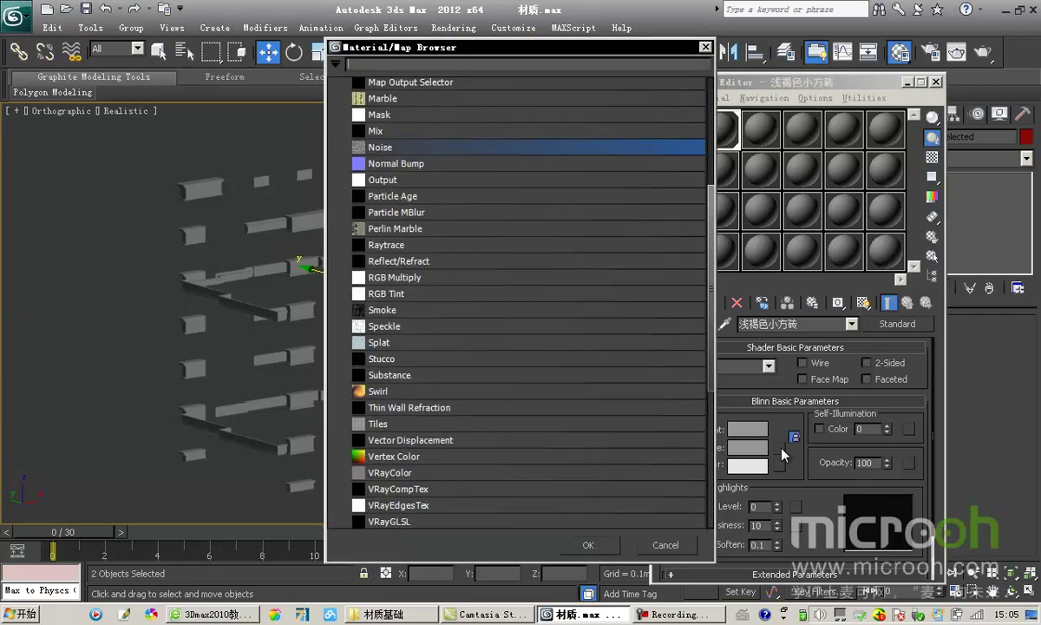
click(369, 424)
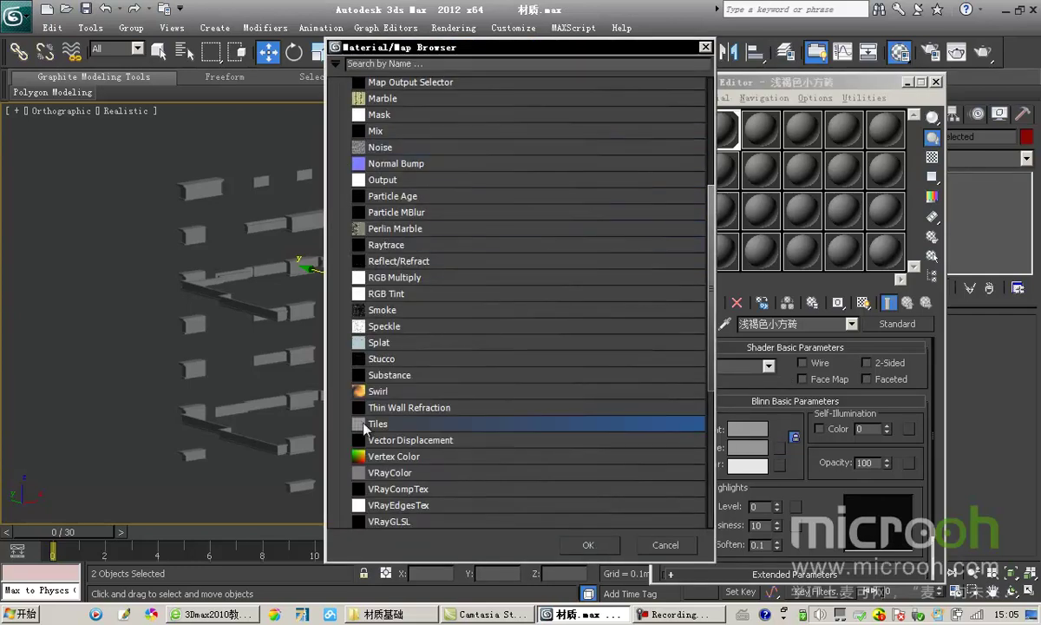
double_click(367, 425)
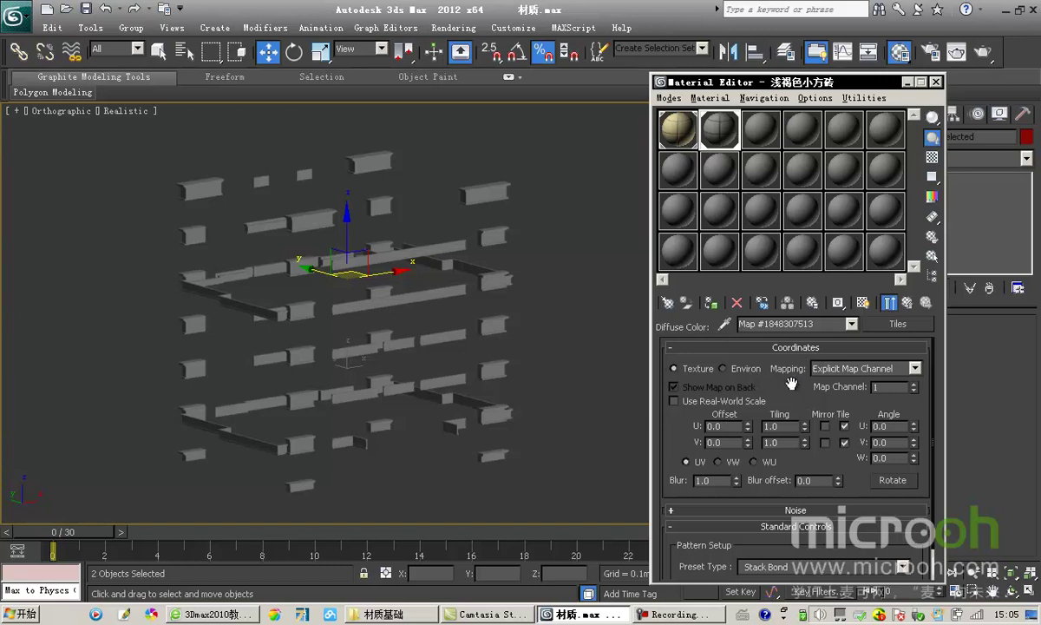
Step: Set the tile texture colour to a light brown with RGB 161, 133, 109 and keep the dark grout colour
scroll(798, 385, down, 1)
scroll(747, 508, down, 5)
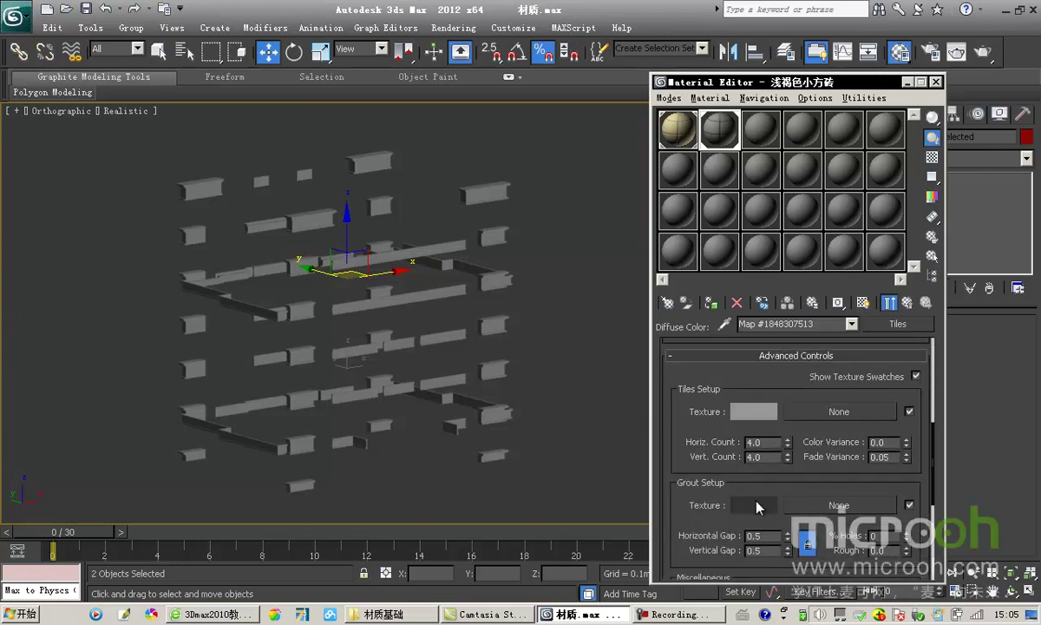
click(753, 411)
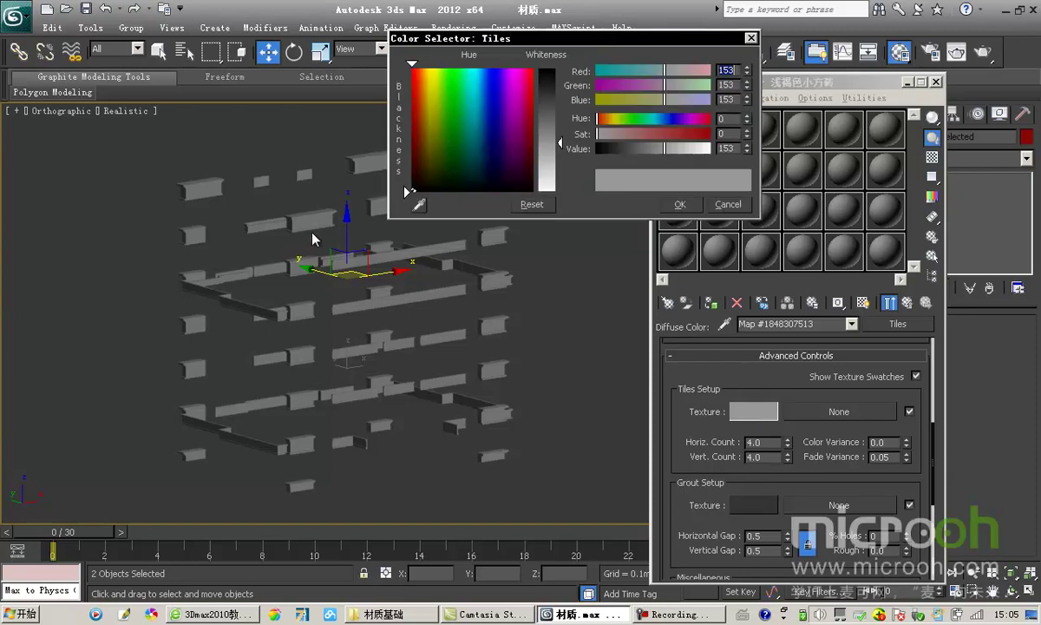
click(422, 104)
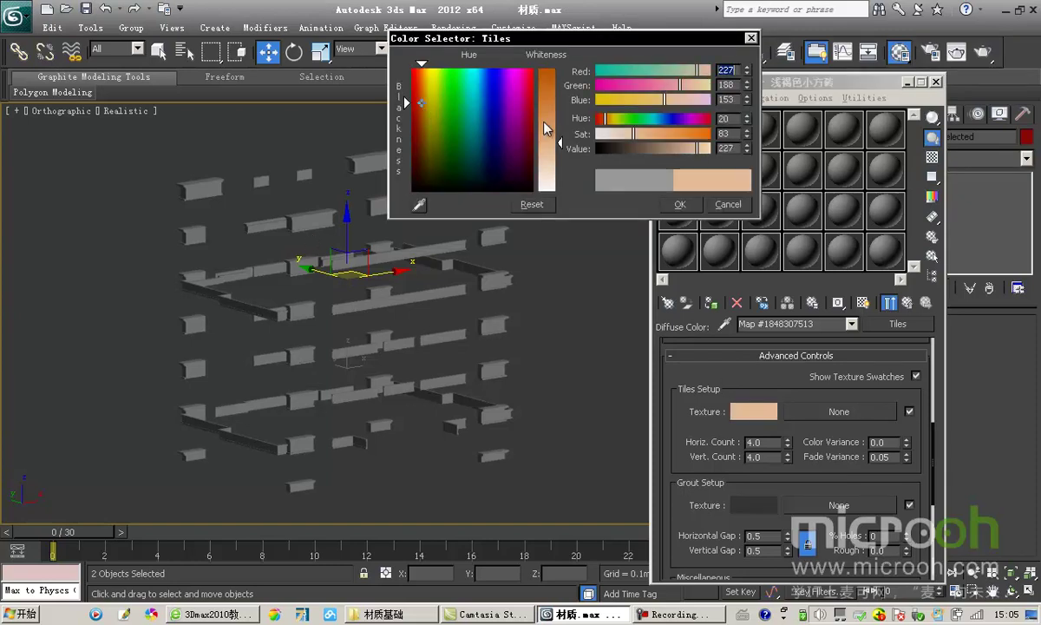
drag(677, 152, 666, 154)
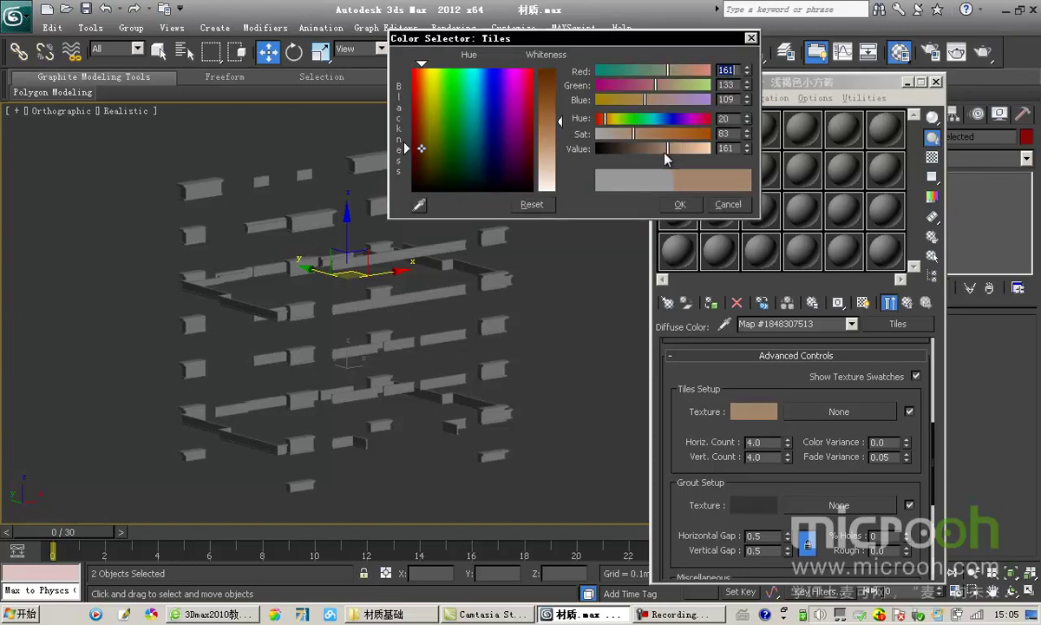
click(681, 205)
scroll(746, 368, down, 2)
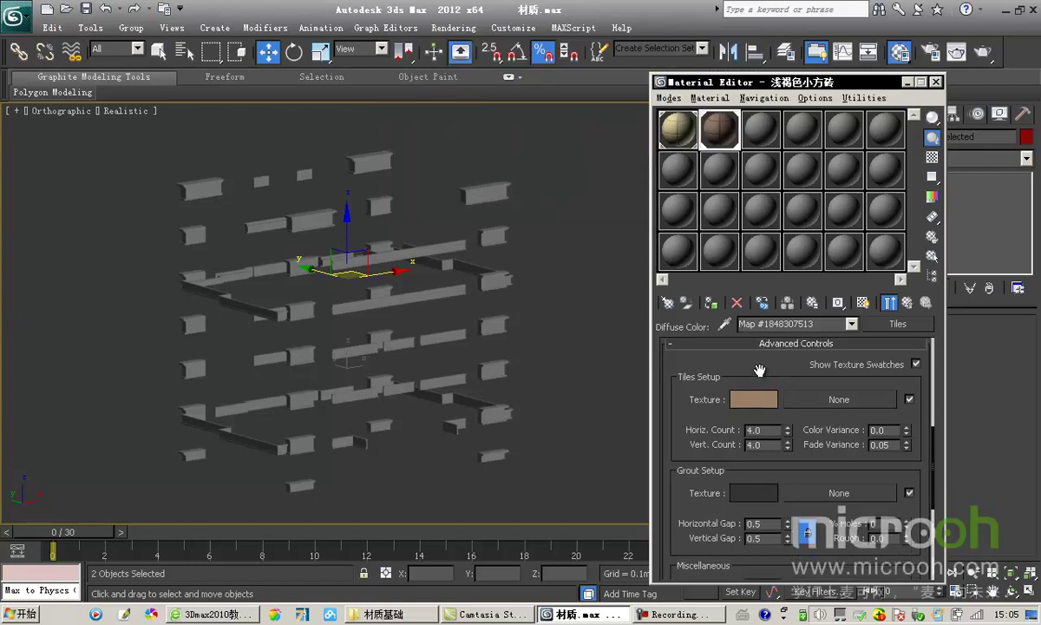
click(760, 488)
click(679, 205)
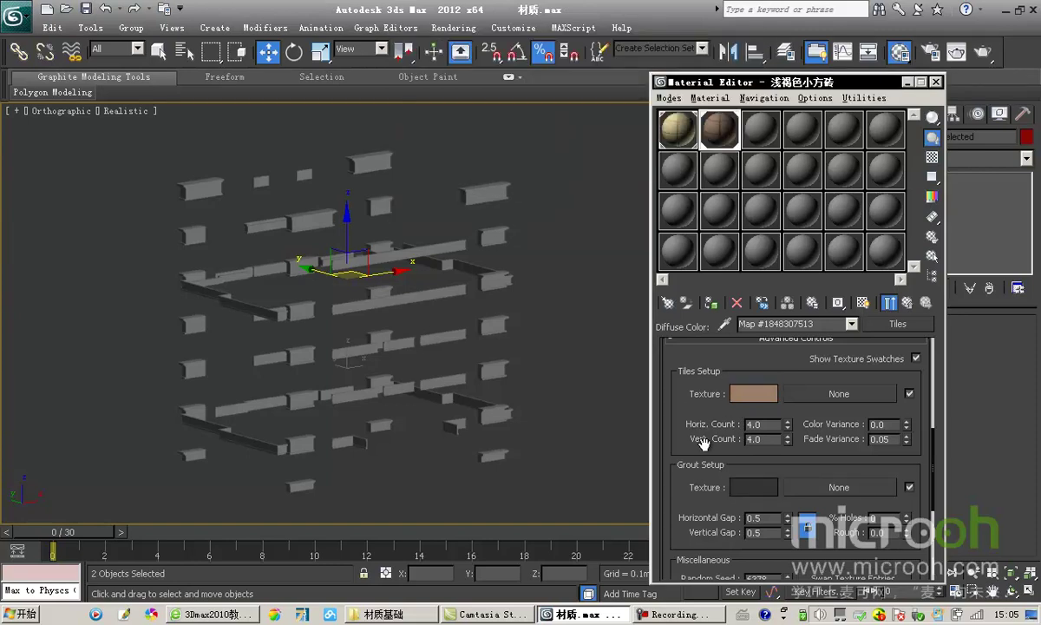
Step: Set the grout's horizontal and vertical gaps to 0.2 while checking an enlarged preview of the sample
scroll(705, 451, down, 2)
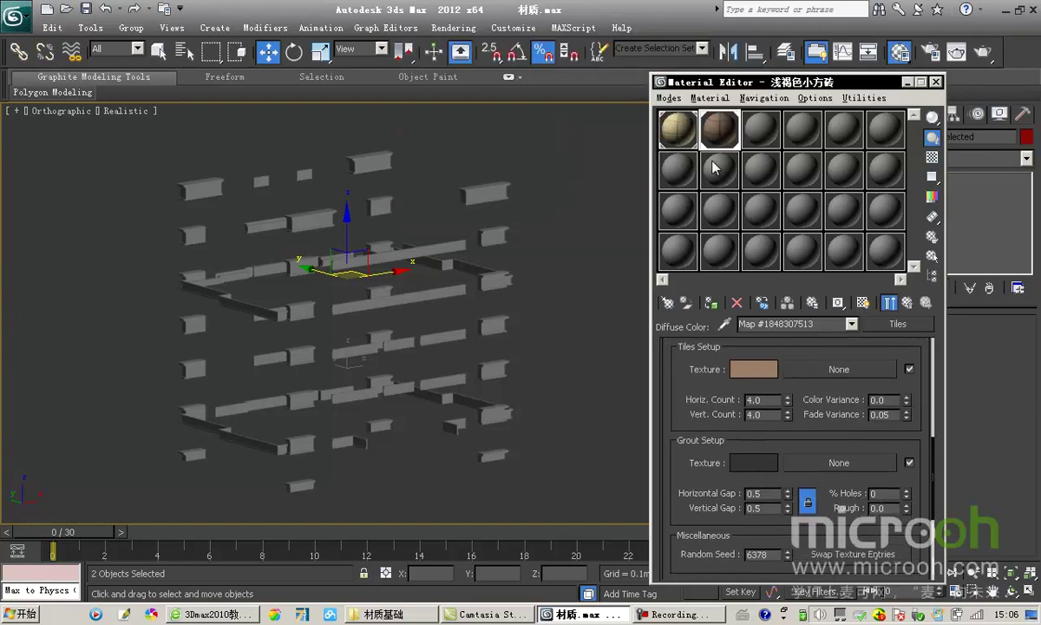
double_click(718, 137)
click(707, 472)
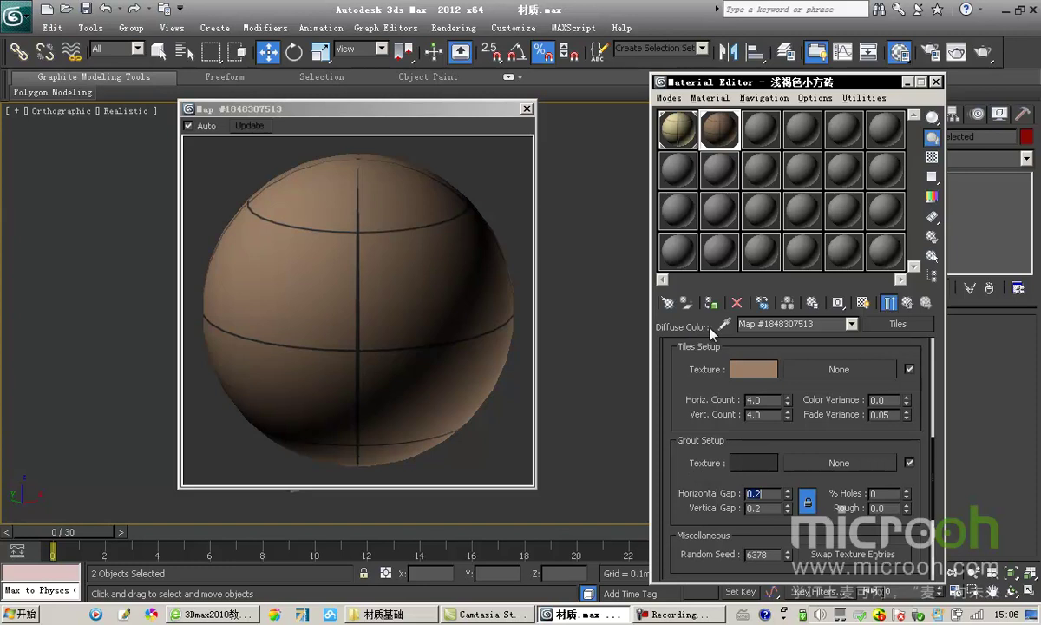
drag(444, 115, 562, 130)
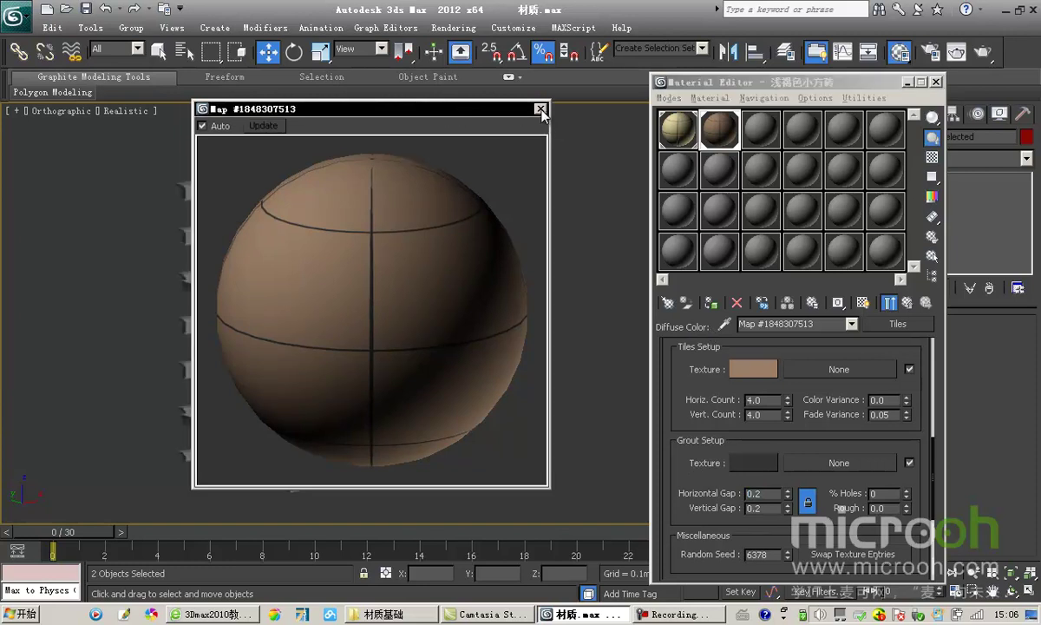
click(540, 109)
Step: Return to the 浅褐色小方砖 parent material and set Specular Level to 38 and Glossiness to 22, checking the enlarged preview
scroll(685, 415, down, 2)
scroll(704, 408, down, 1)
click(908, 305)
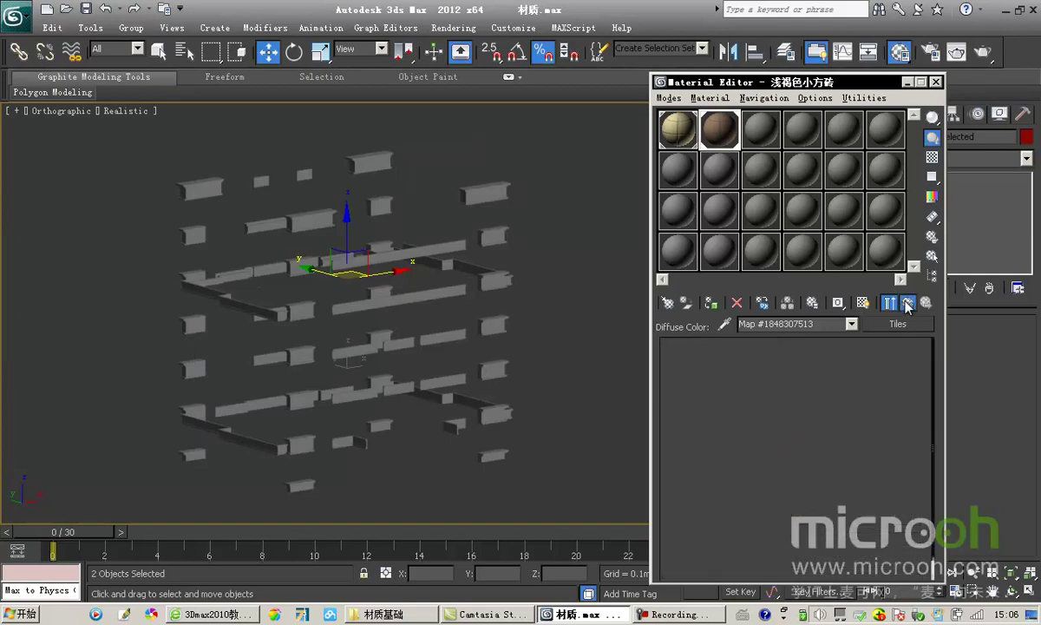
drag(779, 432, 778, 374)
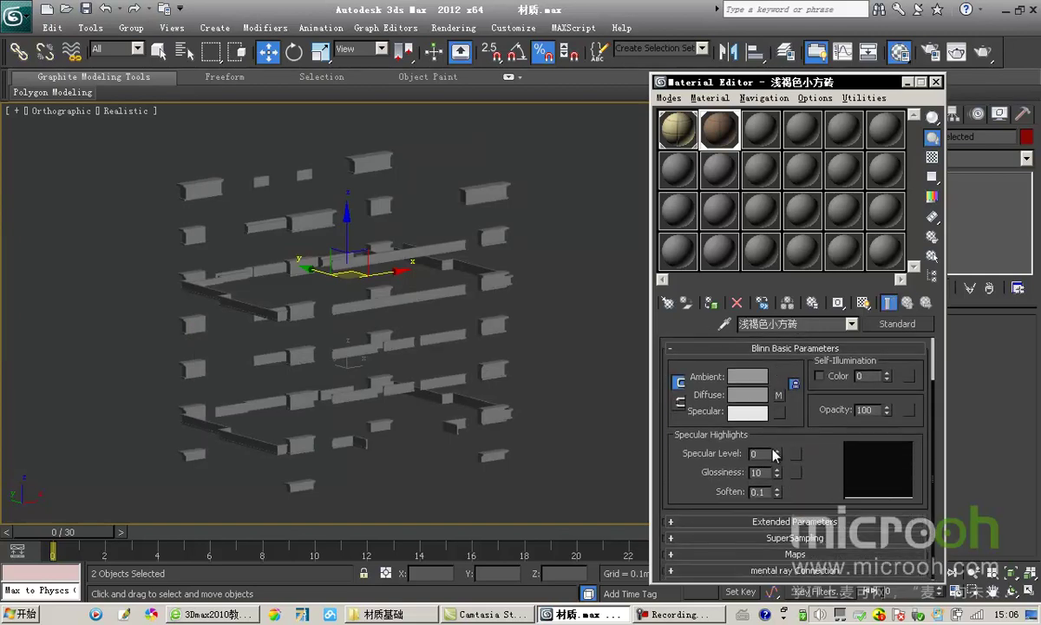
double_click(720, 130)
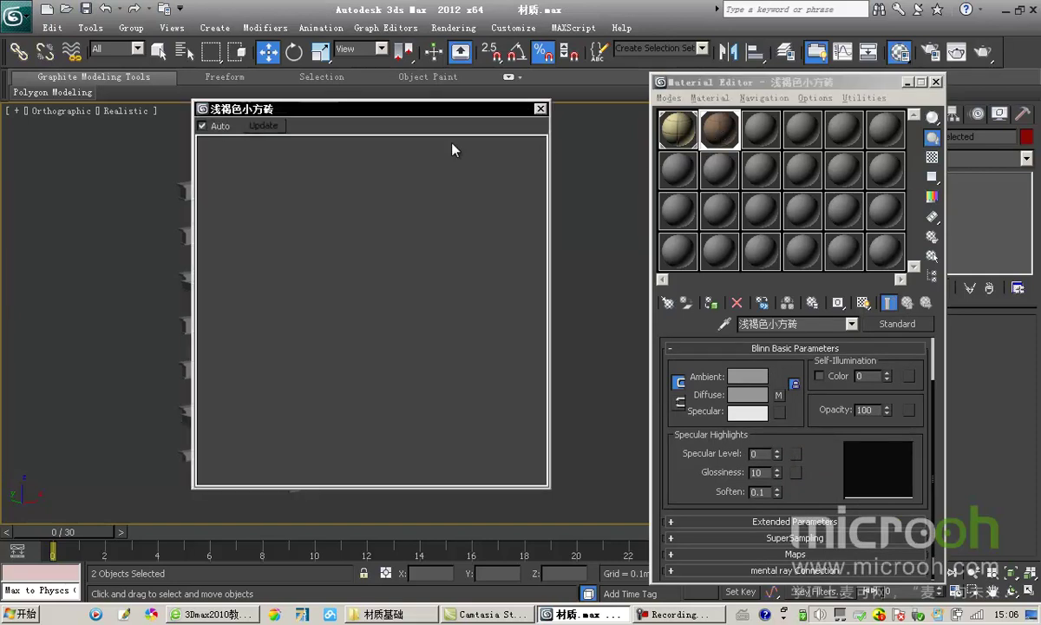
drag(436, 108, 528, 142)
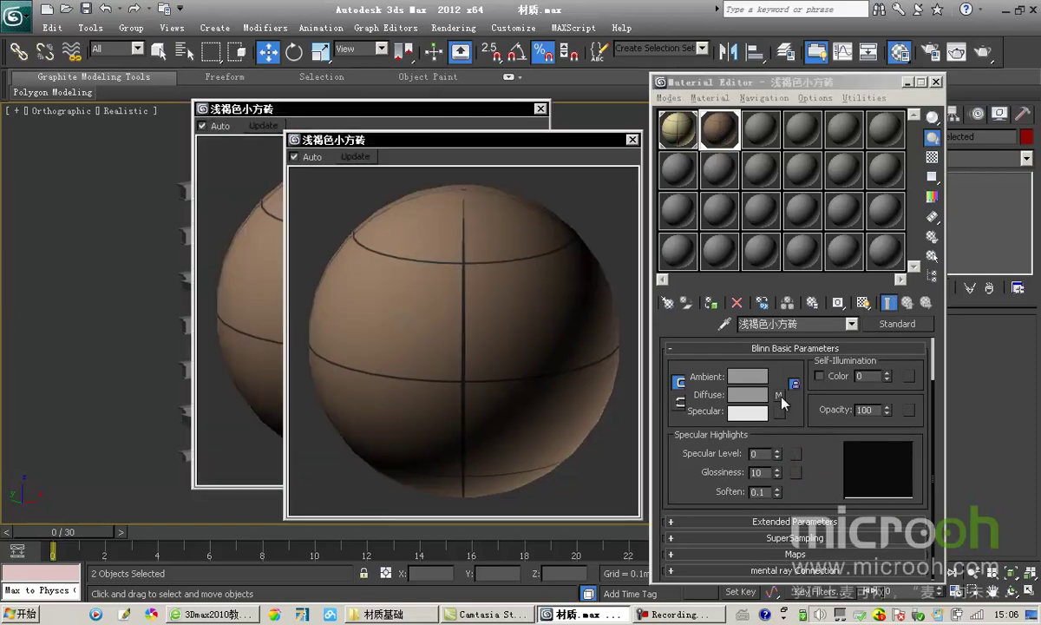
drag(780, 456, 782, 425)
drag(782, 480, 776, 466)
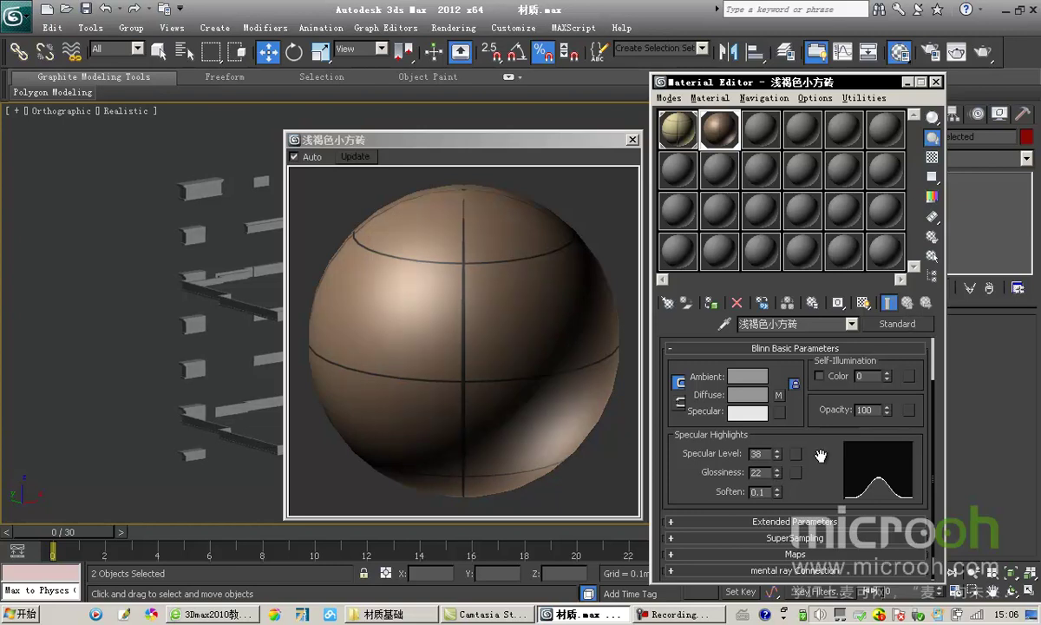
Step: Copy the Diffuse Color Tiles map to the Bump slot as an independent copy and close the enlarged preview
click(795, 553)
scroll(816, 363, down, 1)
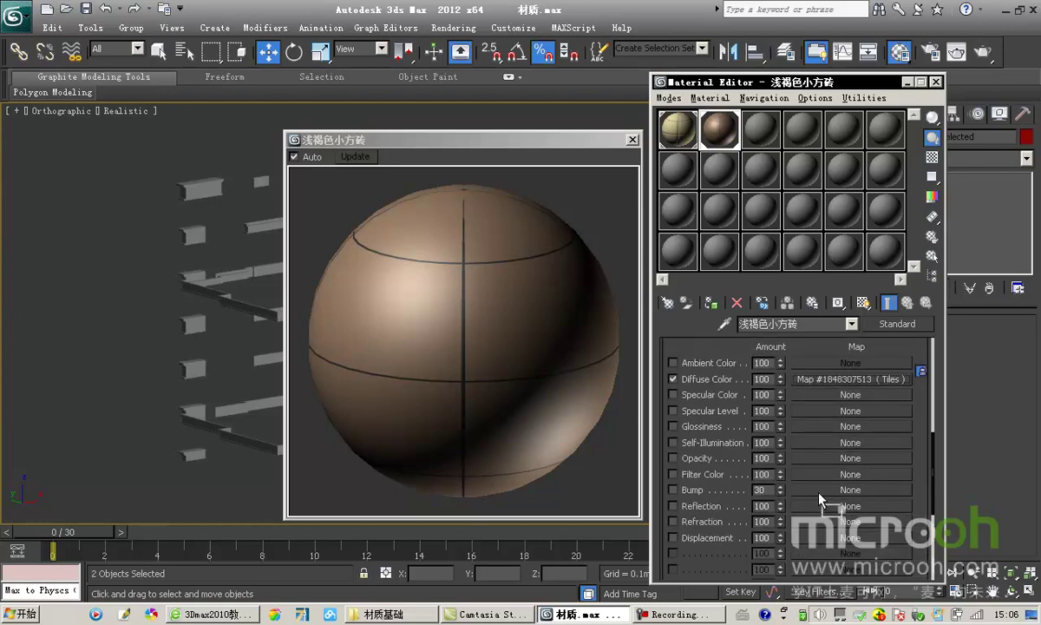
drag(818, 497, 818, 496)
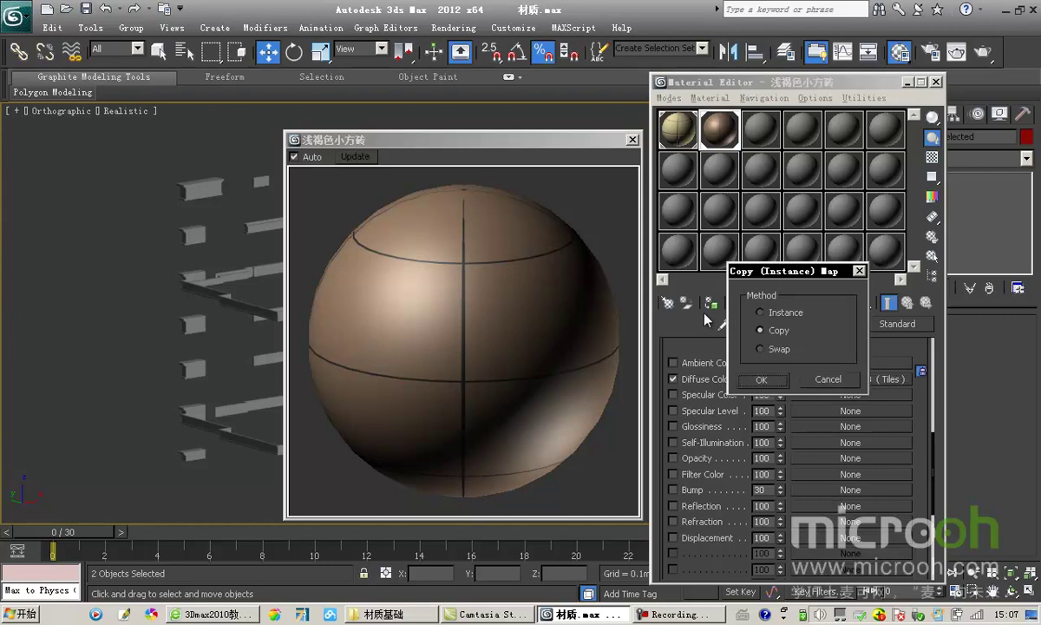
click(760, 380)
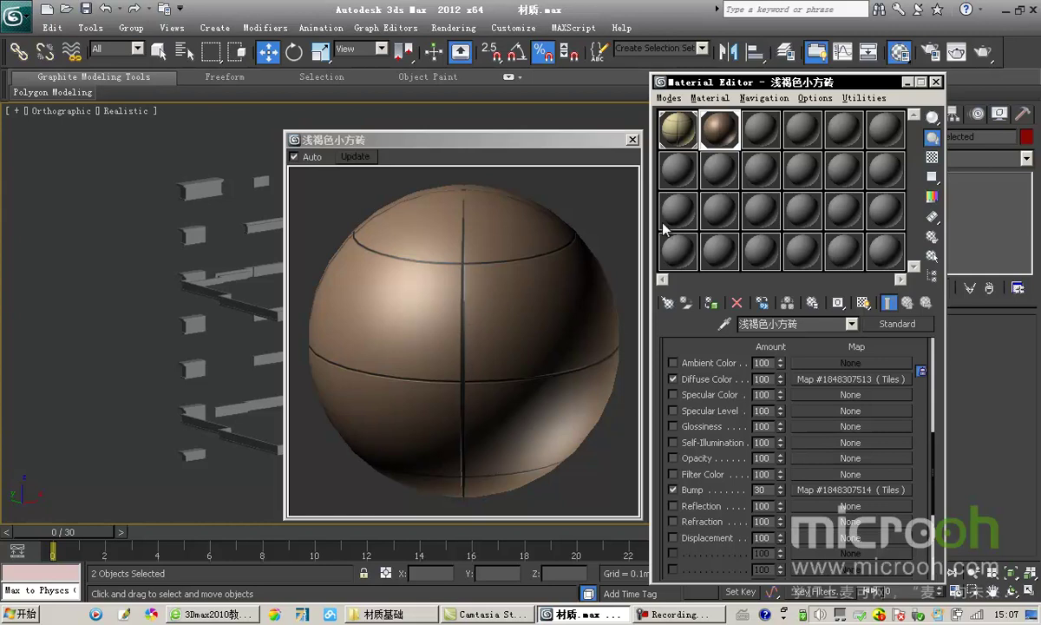
click(633, 139)
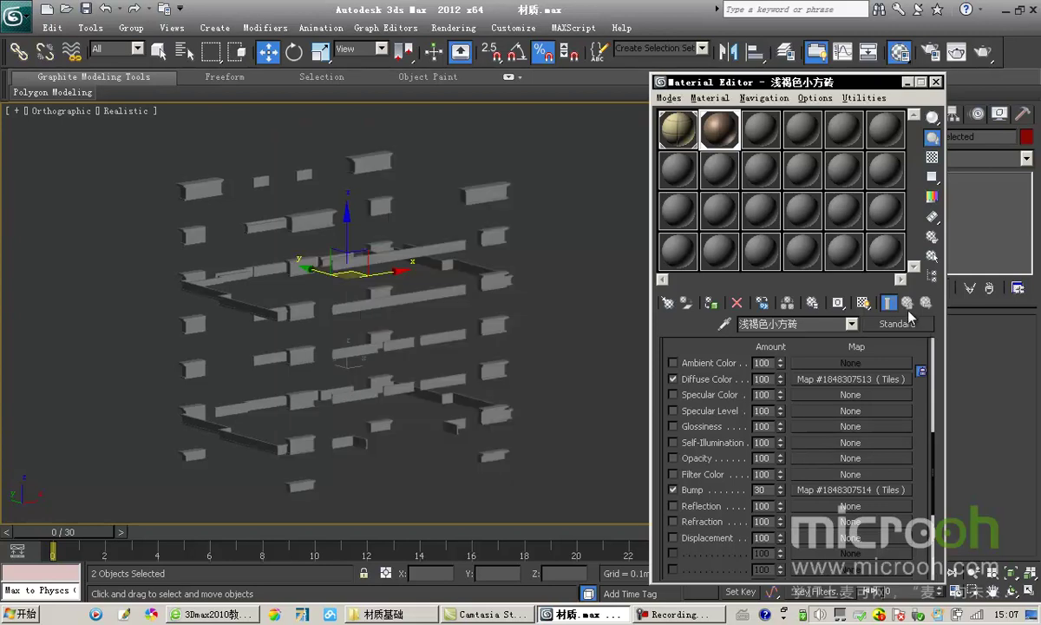
scroll(839, 425, up, 2)
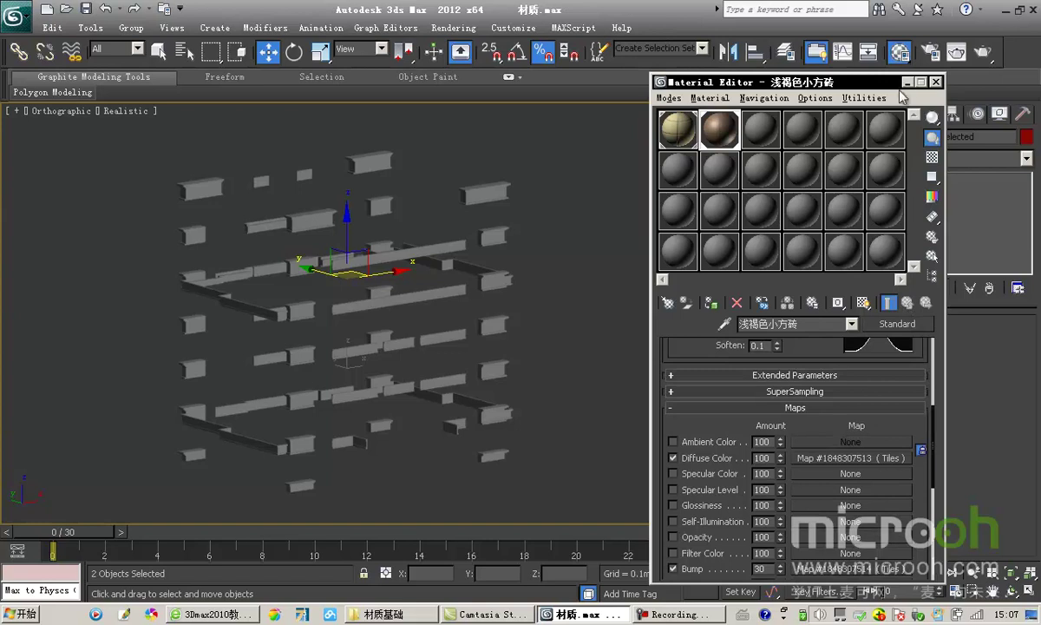
Step: Close the Material Editor, exit isolation mode and hide the two selected 浅褐色小方砖 objects
click(936, 82)
click(814, 227)
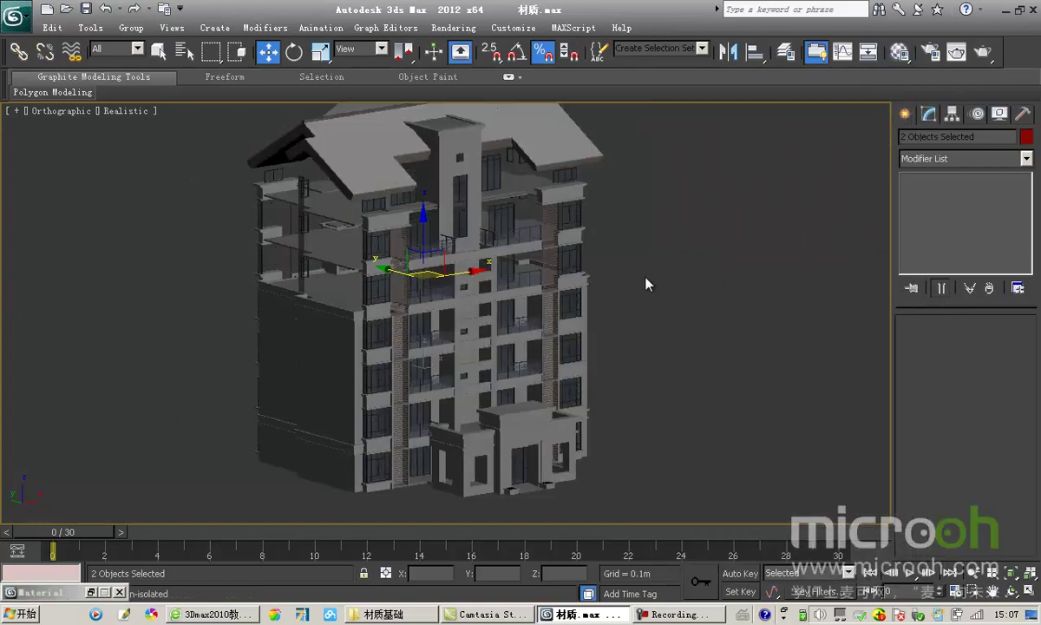
key(ctrl+d)
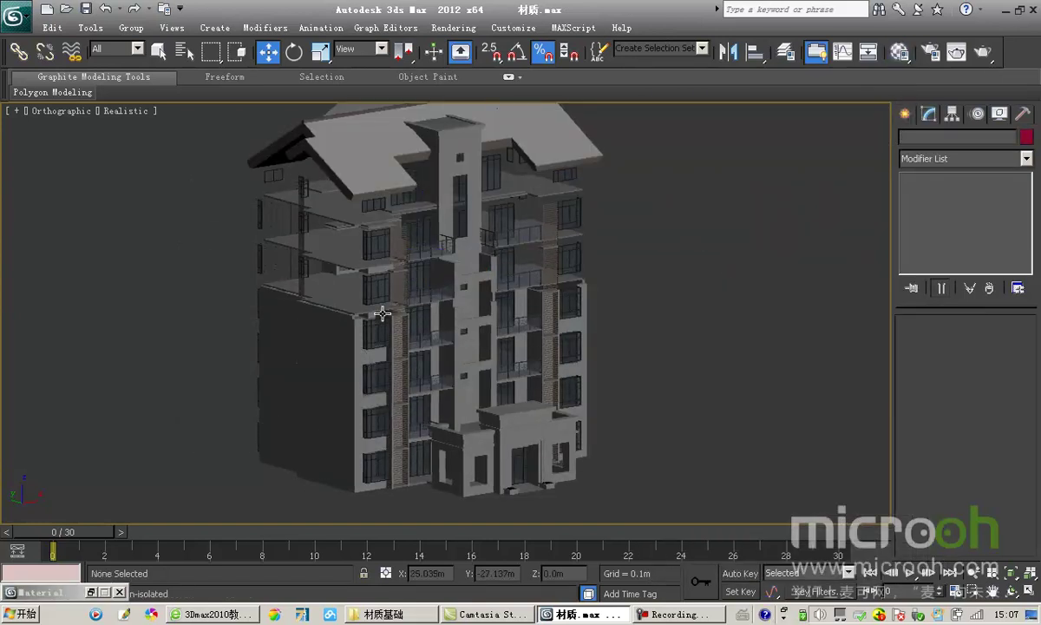
Step: Reopen the Material Editor and pick the 米黄色劈开砖 material from an upper-storey wall into the third sample slot
scroll(468, 282, up, 5)
middle_drag(397, 318, 479, 434)
middle_drag(425, 241, 476, 343)
key(m)
drag(733, 82, 830, 82)
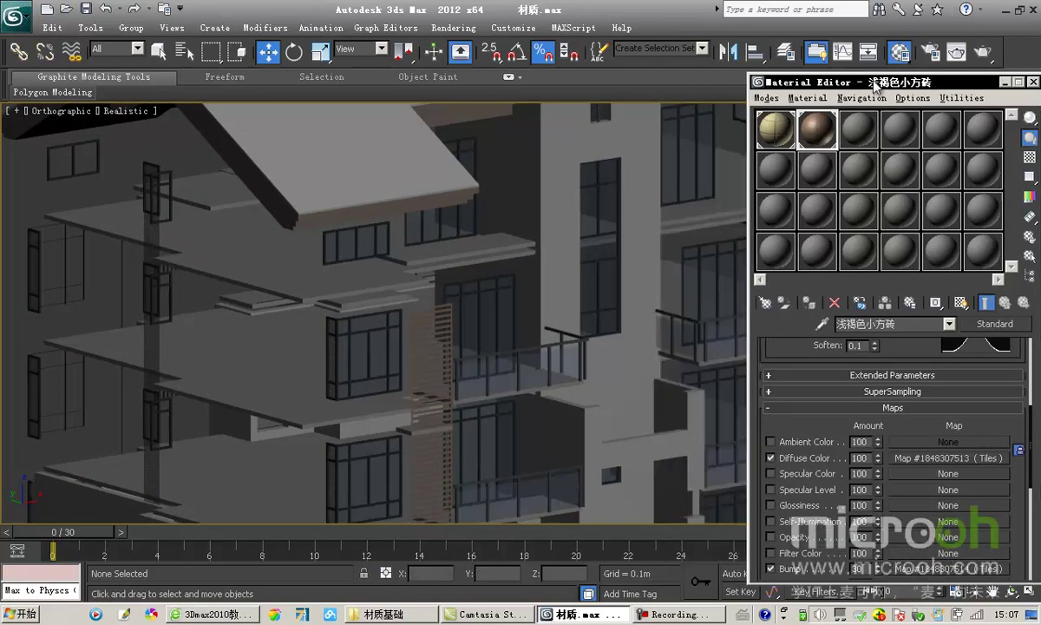
click(858, 130)
click(822, 322)
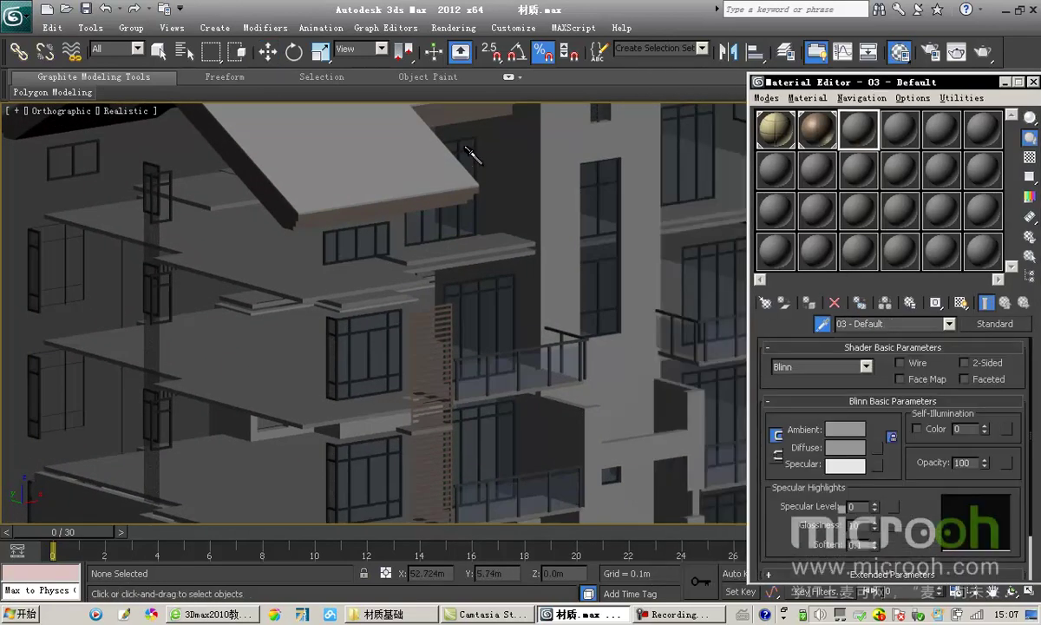
click(521, 153)
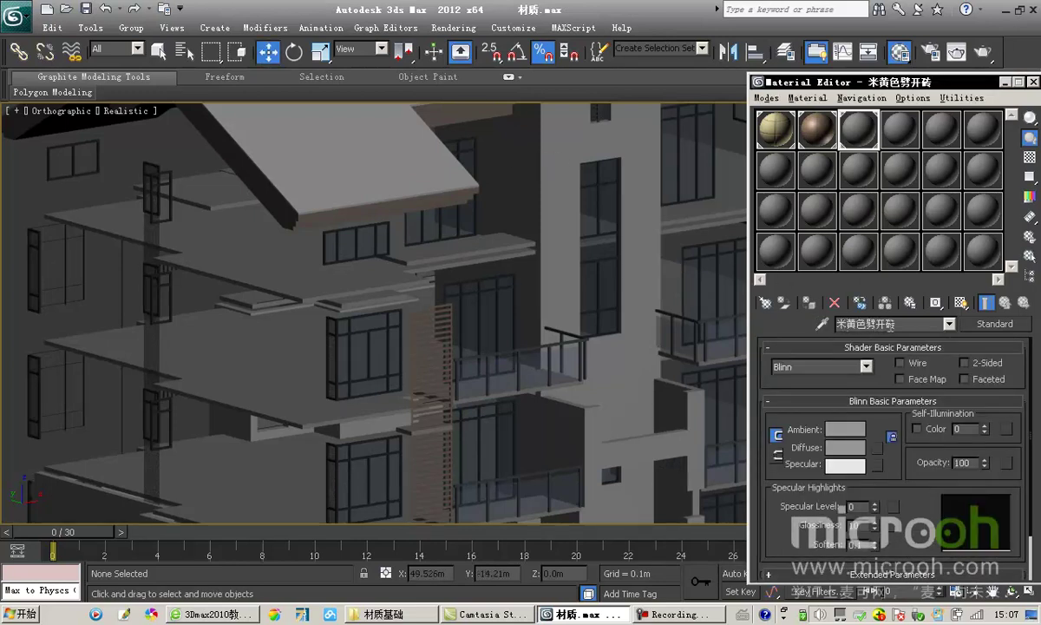
Step: Select the objects that use the 米黄色劈开砖 material and isolate them
click(1030, 258)
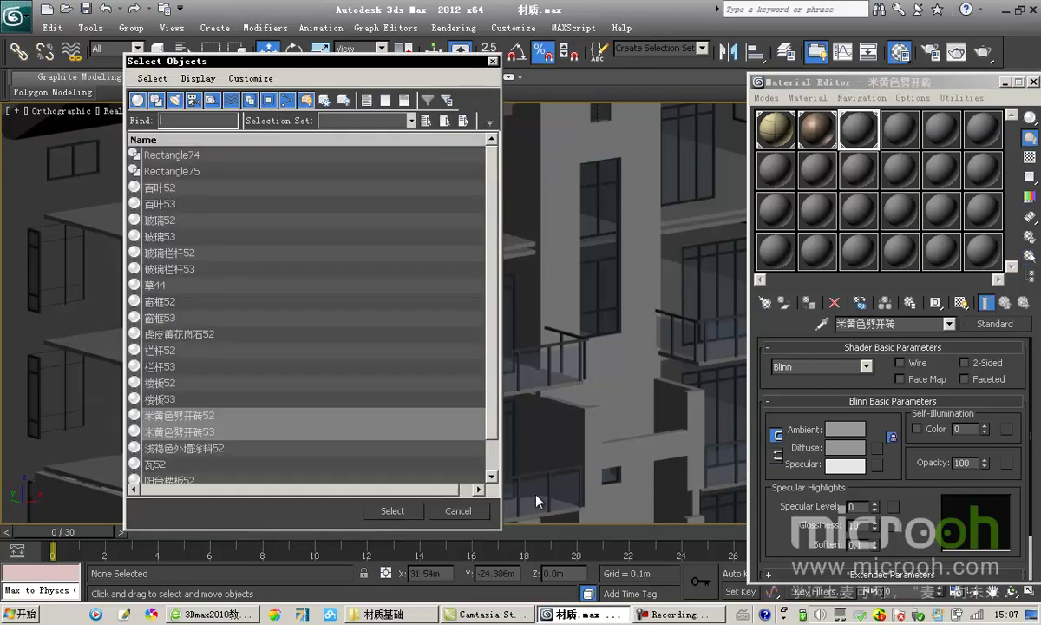
click(395, 511)
click(393, 511)
key(alt+q)
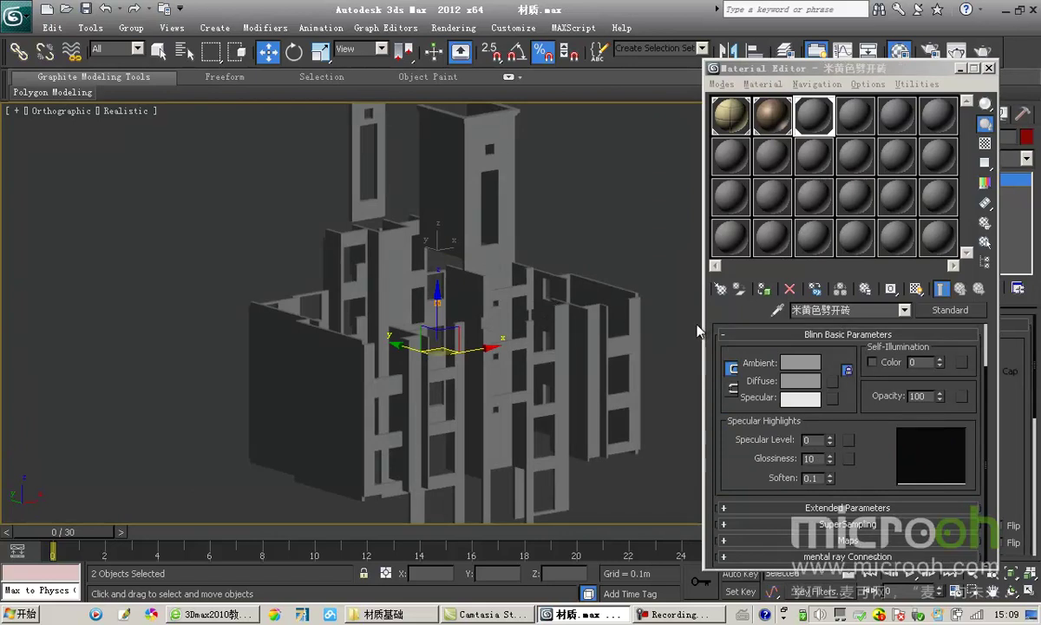
Step: Assign a Tiles map to the Diffuse color of the 米黄色劈开砖 material and expand its Advanced Controls
middle_drag(537, 331, 540, 323)
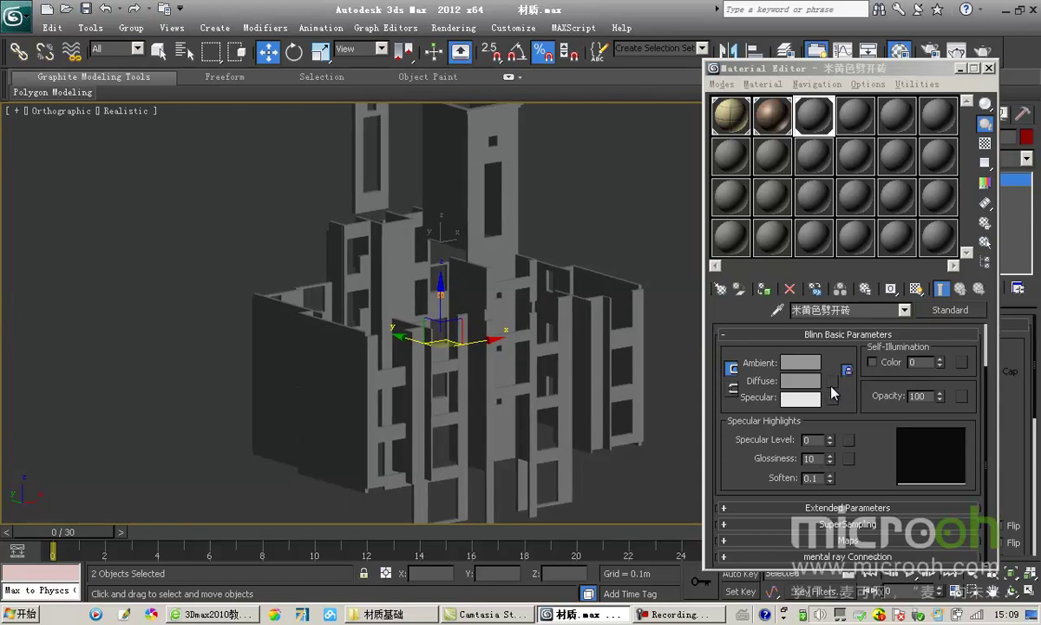
click(832, 381)
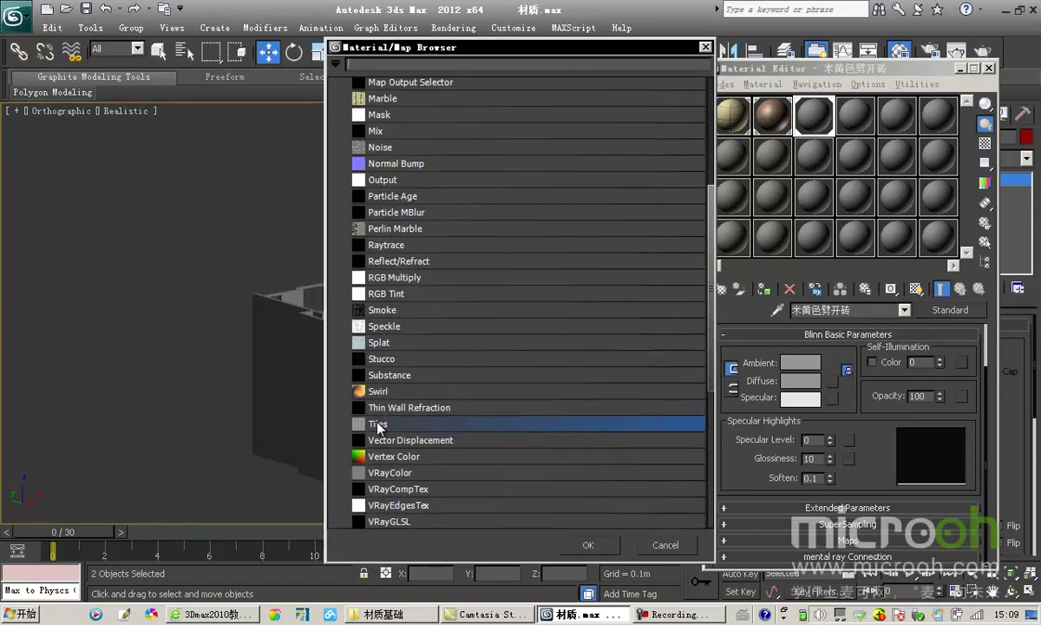
double_click(407, 423)
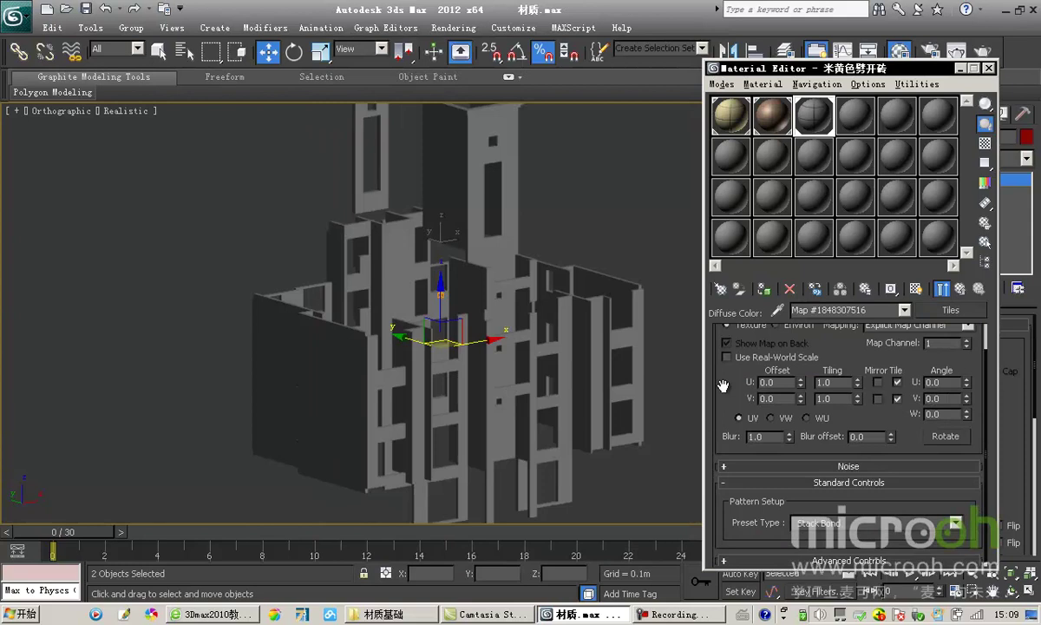
click(761, 558)
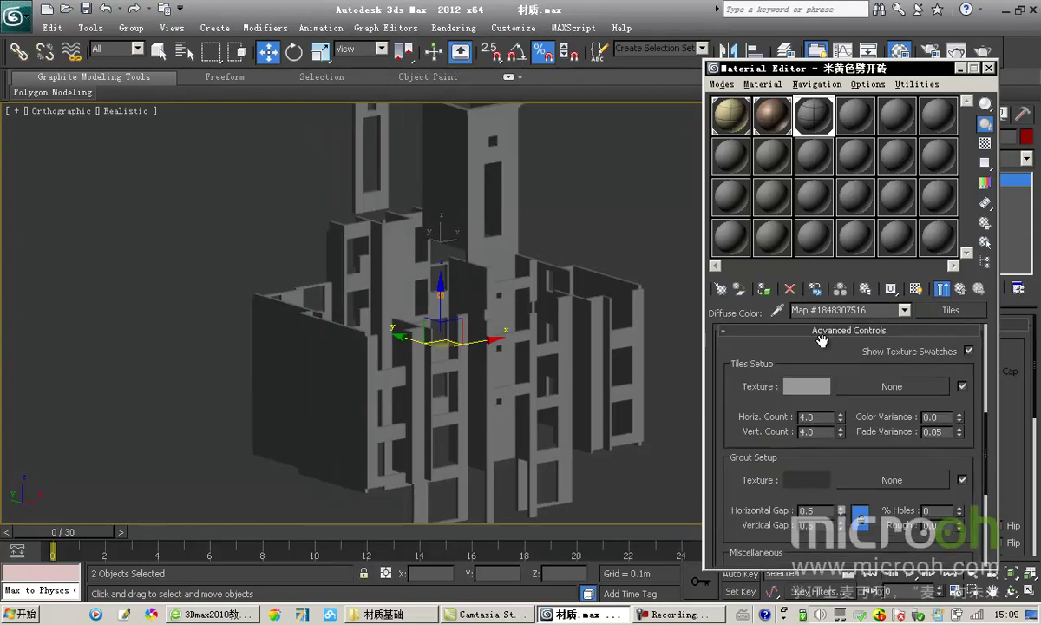
Step: Enlarge the 米黄色劈开砖 sample preview and set the Tiles Setup texture color to a pale orange-yellow
double_click(815, 125)
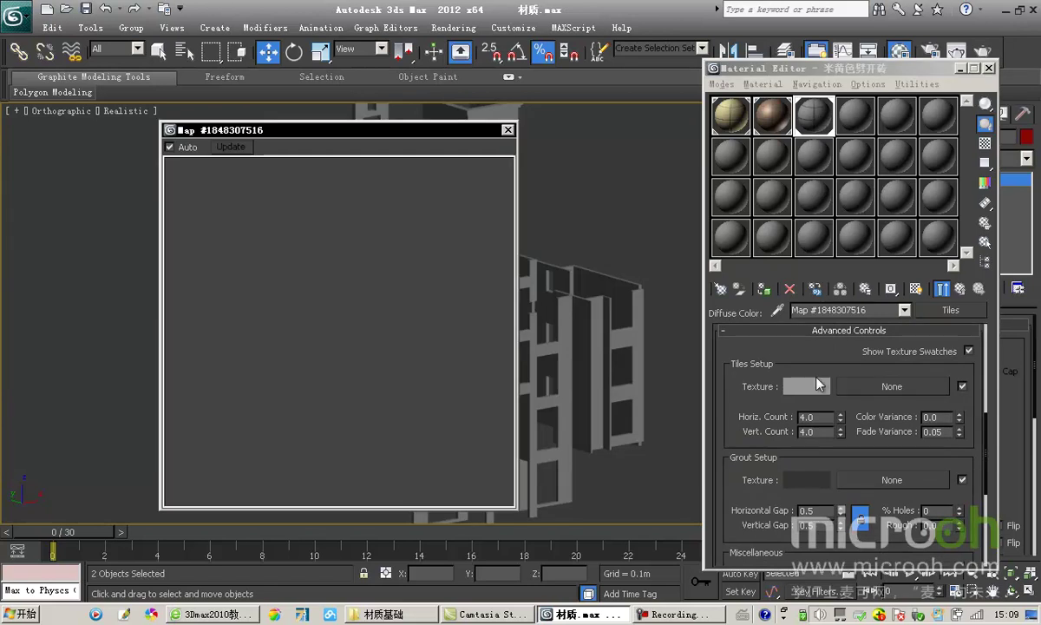
click(820, 388)
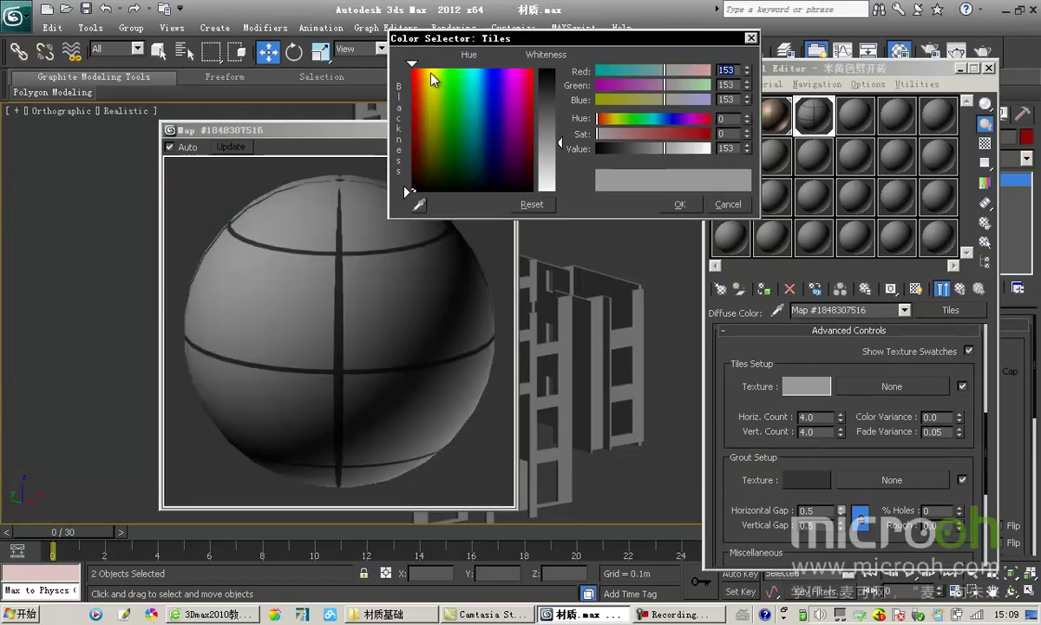
click(426, 68)
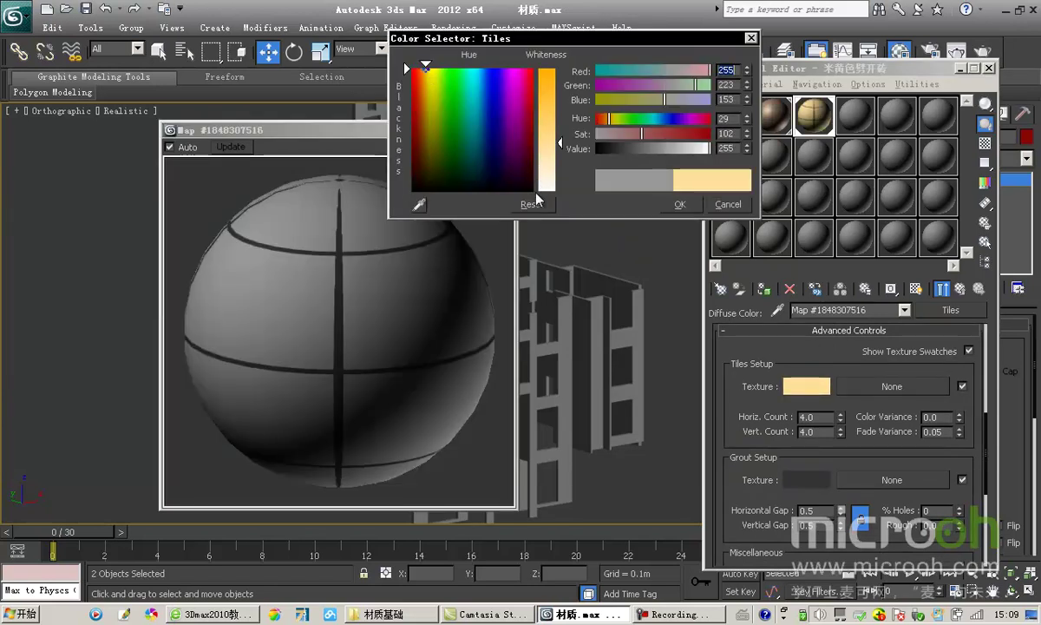
click(686, 206)
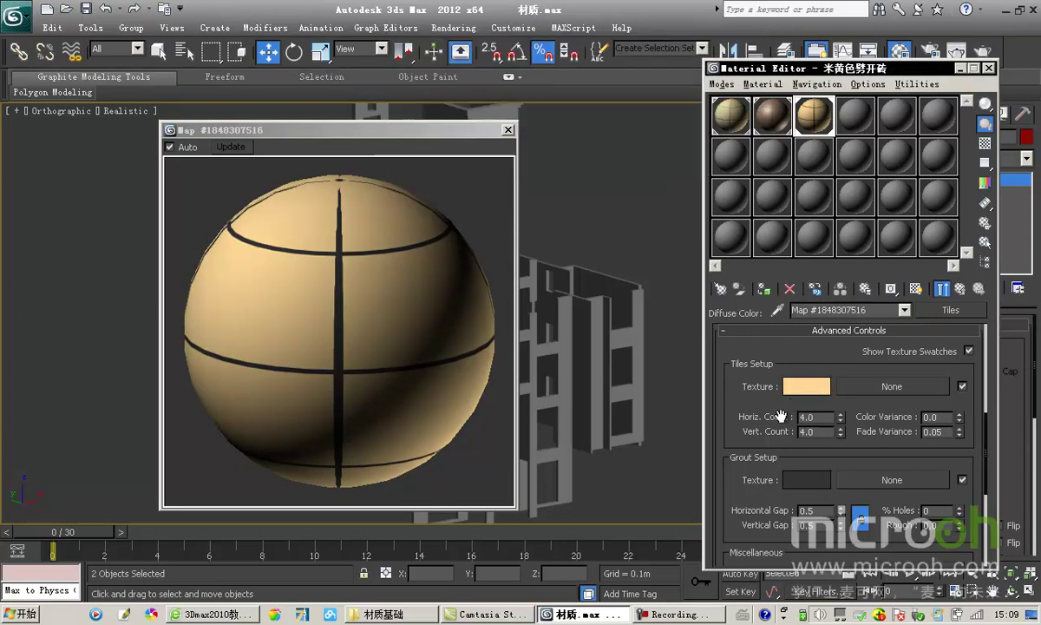
Step: Set the tiles' Horiz. Count to 0 in the Tiles Setup, keeping the enlarged preview in view
drag(780, 415, 770, 365)
drag(362, 130, 345, 130)
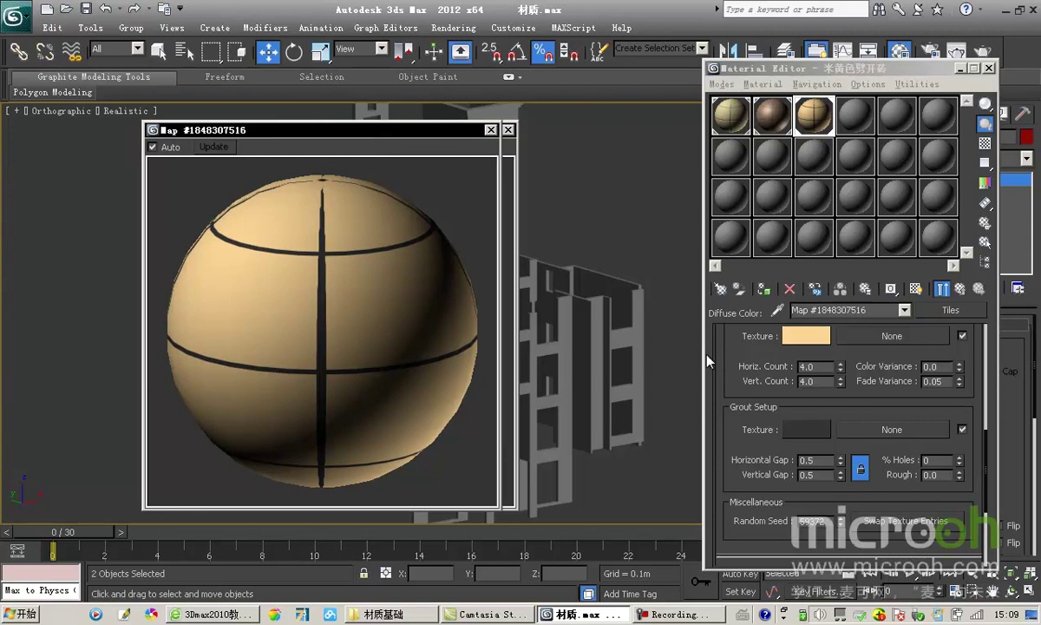
click(815, 367)
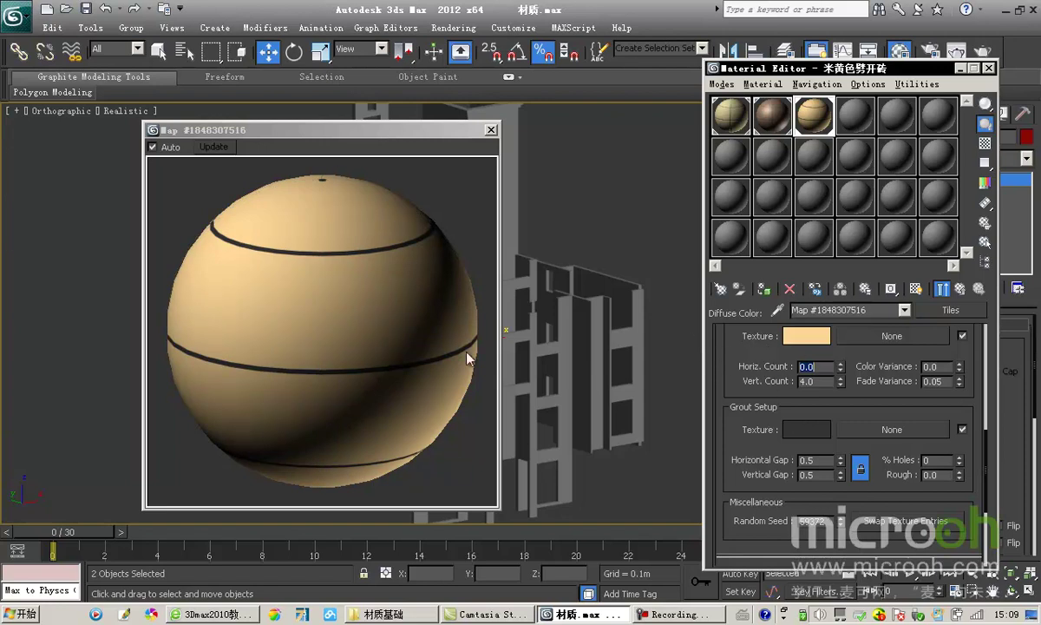
drag(341, 136, 372, 135)
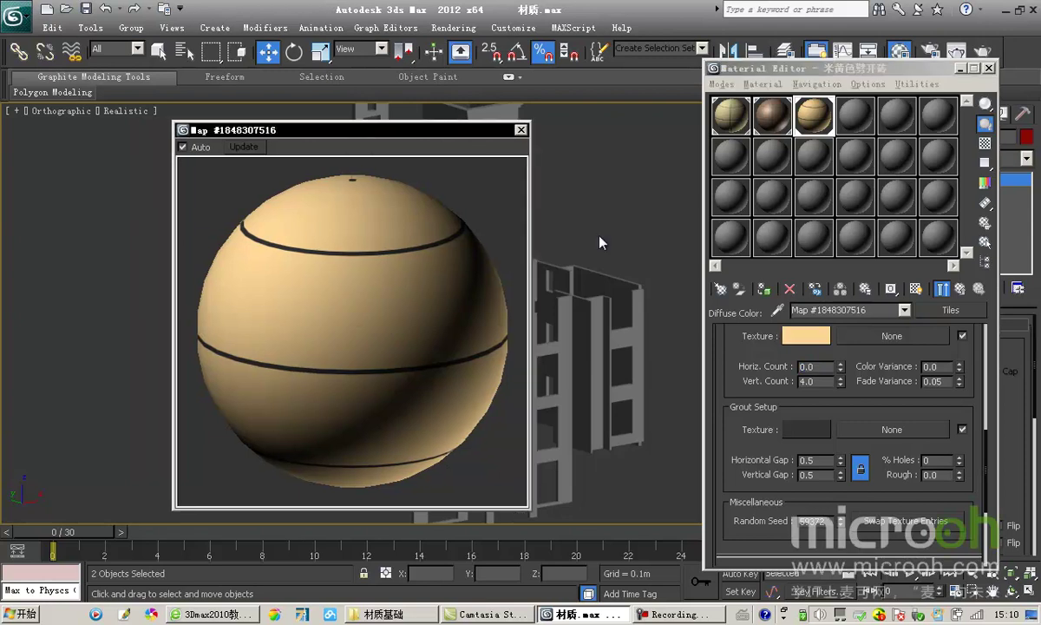
mouse_move(745, 364)
mouse_down()
mouse_move(746, 309)
mouse_move(760, 371)
mouse_up()
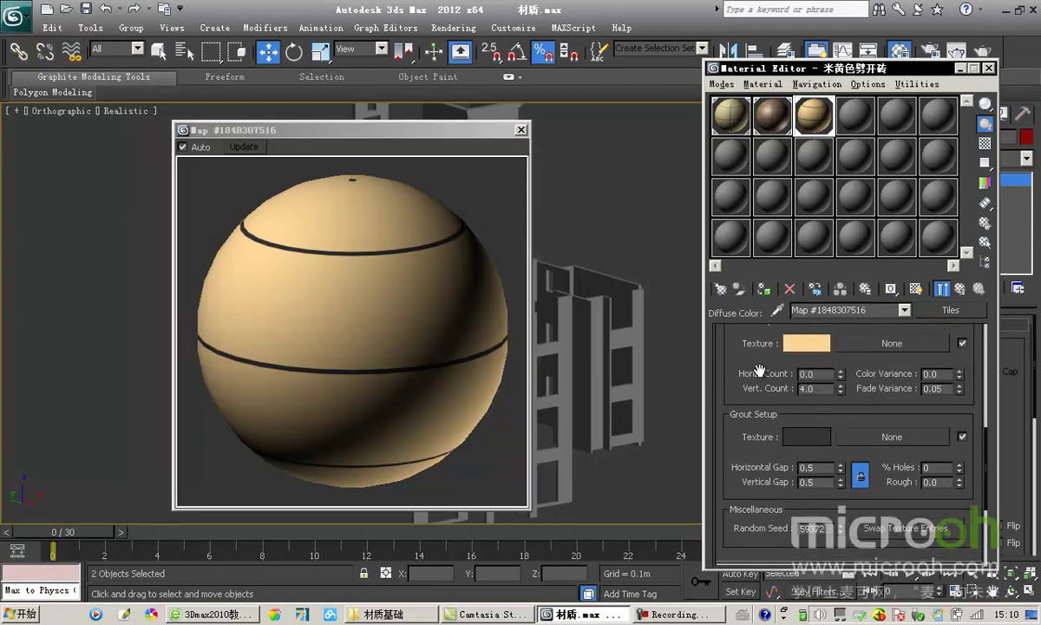
Step: Set the linked horizontal and vertical grout gaps to 0.2 and close the enlarged preview
drag(752, 419, 752, 343)
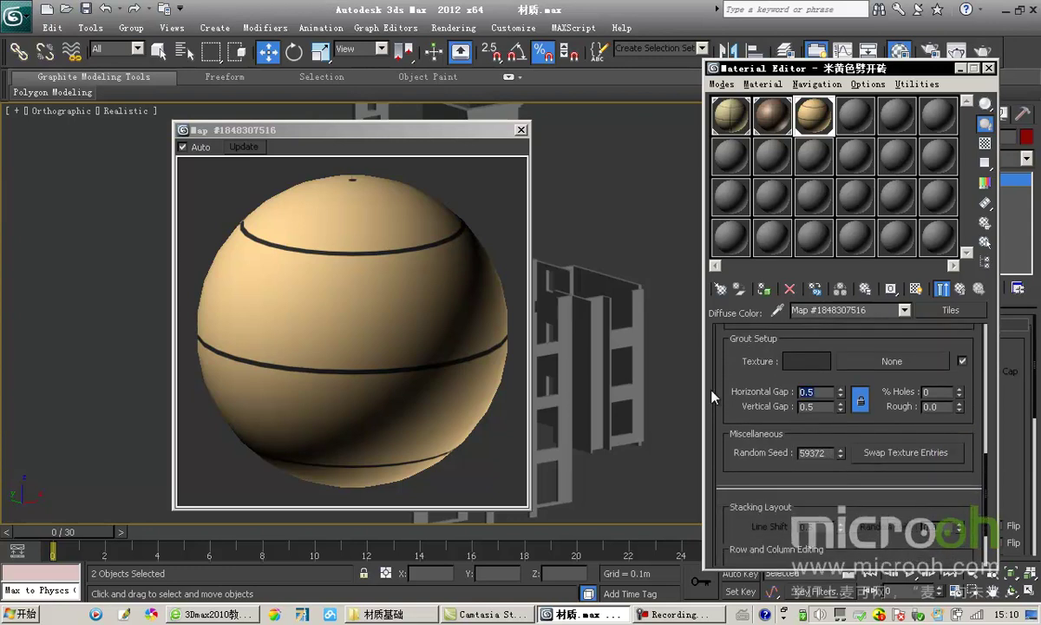
text(0.2)
key(Return)
drag(410, 123, 439, 125)
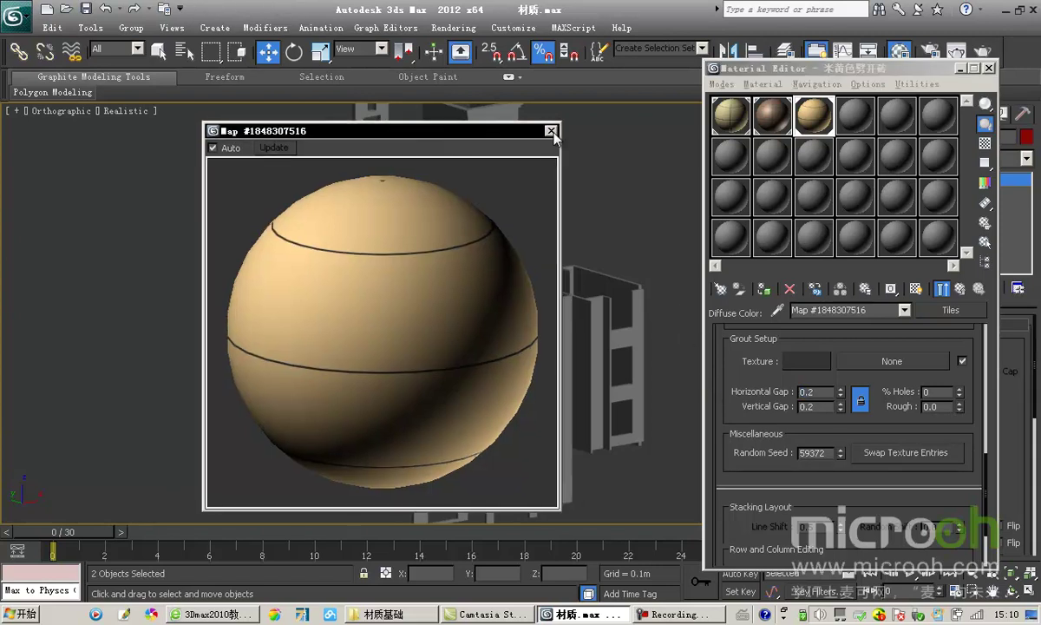
click(551, 131)
Step: Return to the parent material, reopen its diffuse Tiles map and show it shaded on the isolated walls in the viewport
click(960, 288)
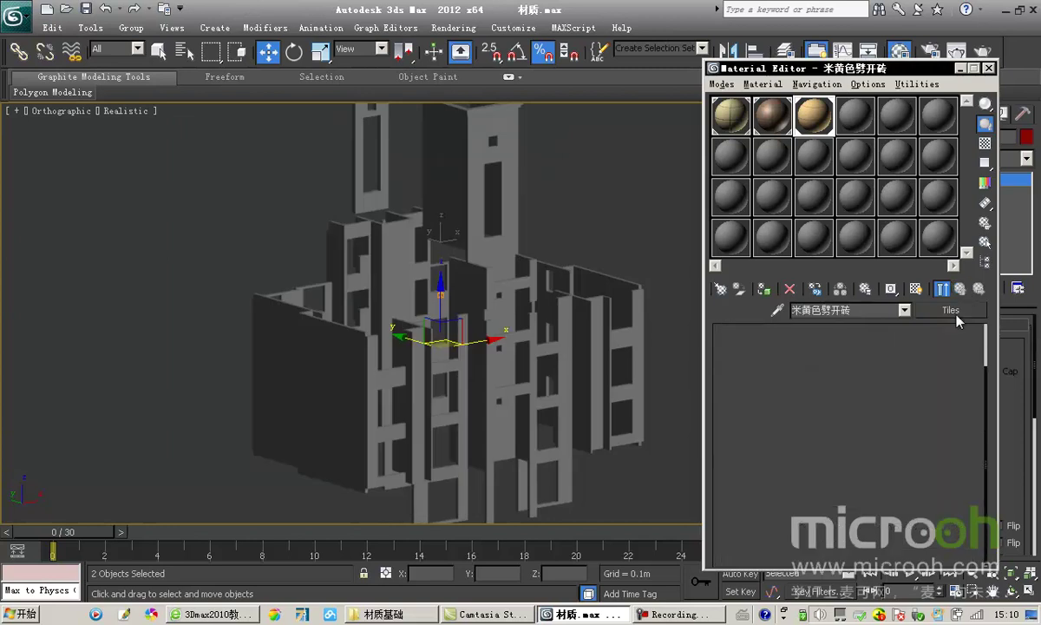
click(831, 378)
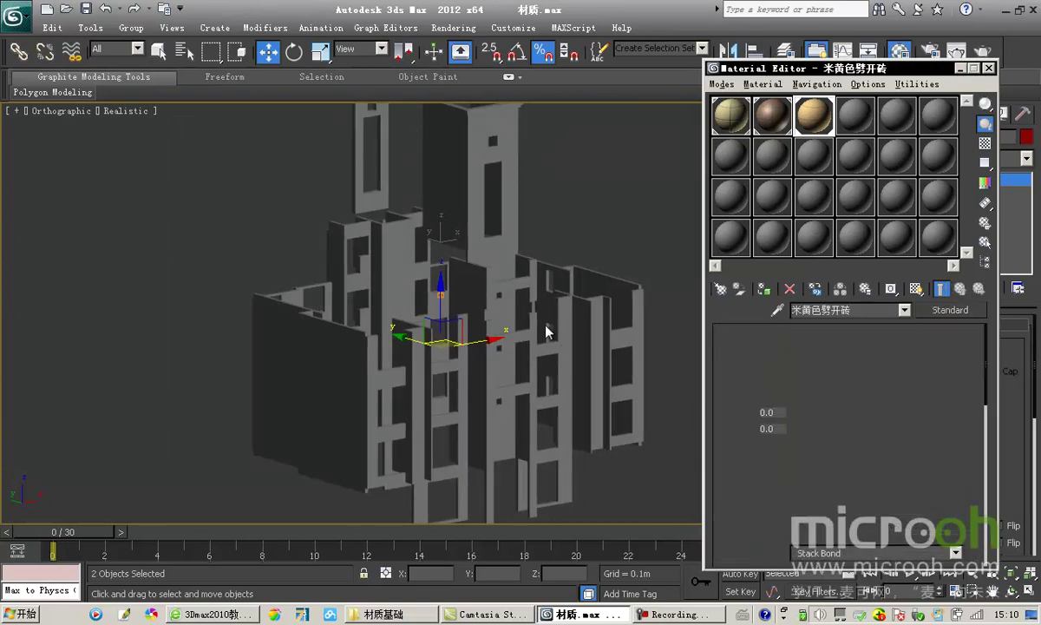
middle_drag(370, 306, 360, 307)
scroll(464, 330, up, 4)
middle_drag(493, 249, 480, 406)
scroll(480, 406, up, 2)
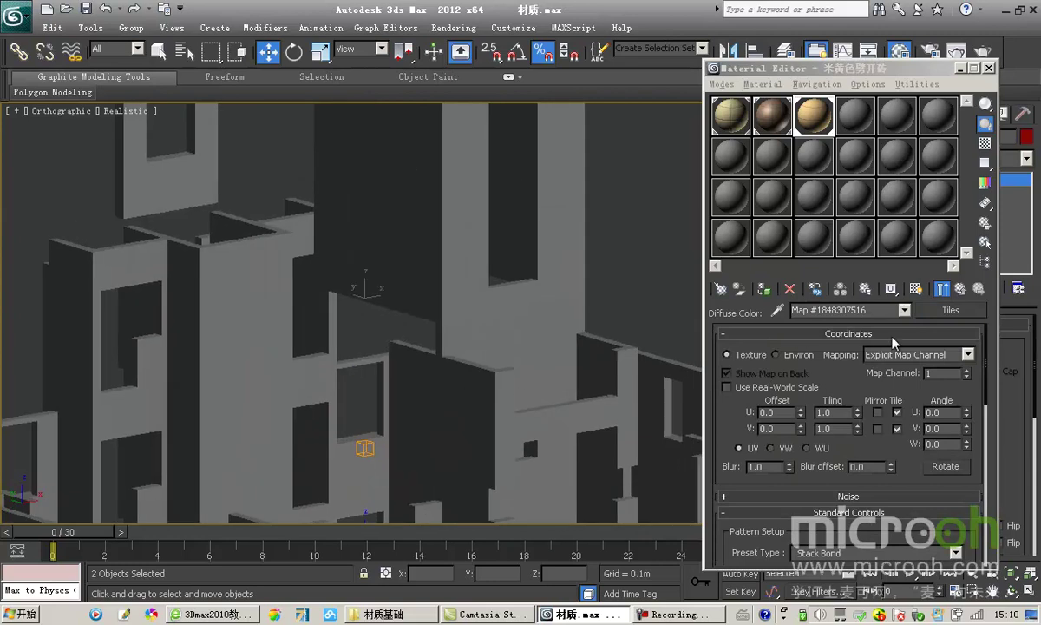
click(916, 288)
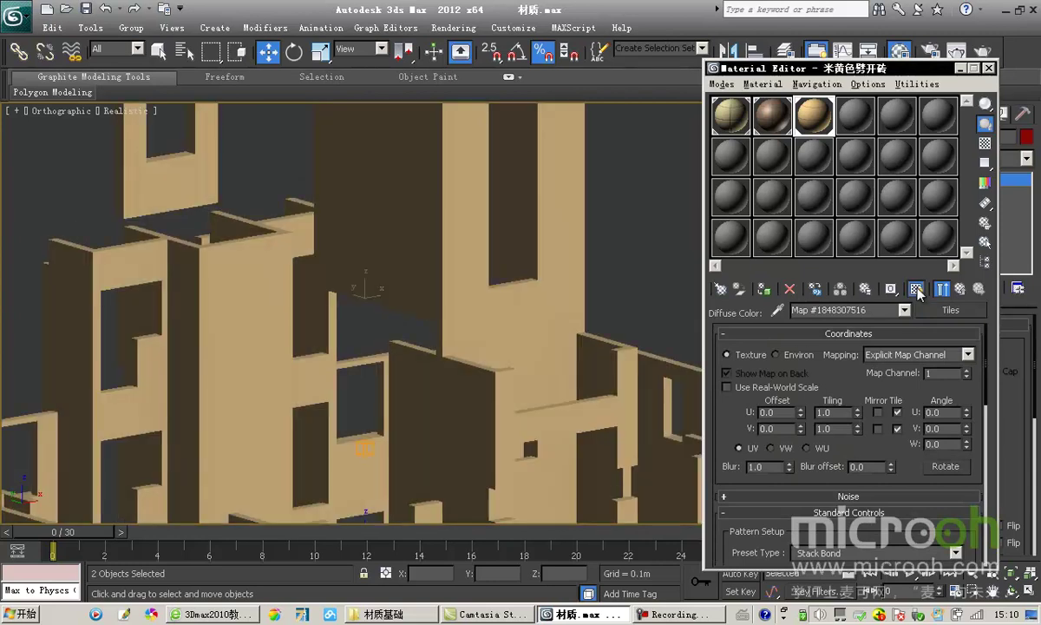
Step: Examine the tile joints close up on the walls and check the UVW Map dimensions
scroll(314, 270, up, 3)
scroll(314, 270, up, 6)
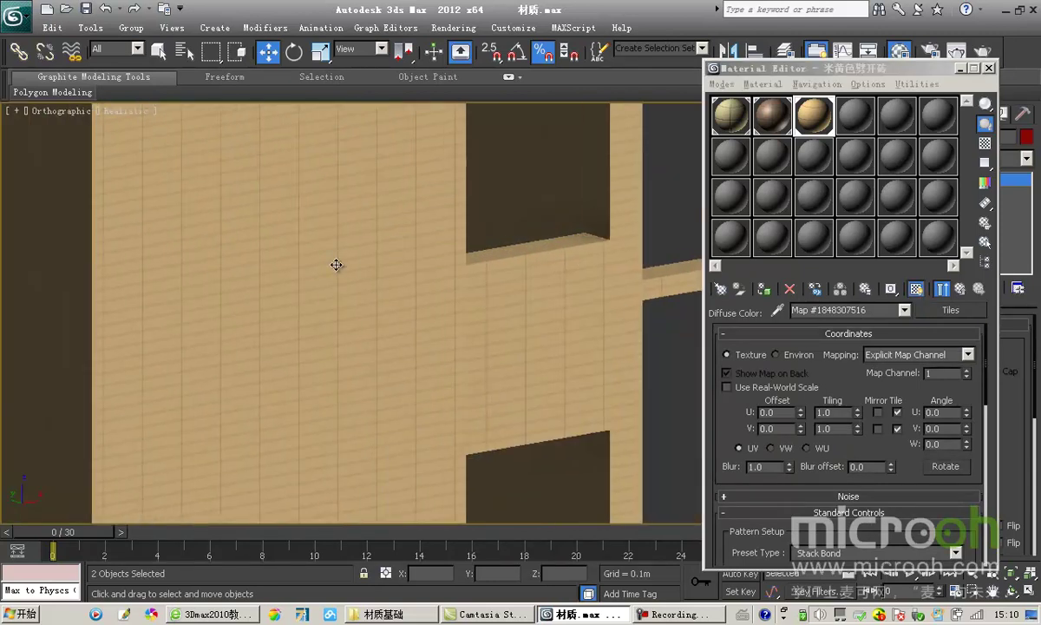
scroll(421, 343, down, 6)
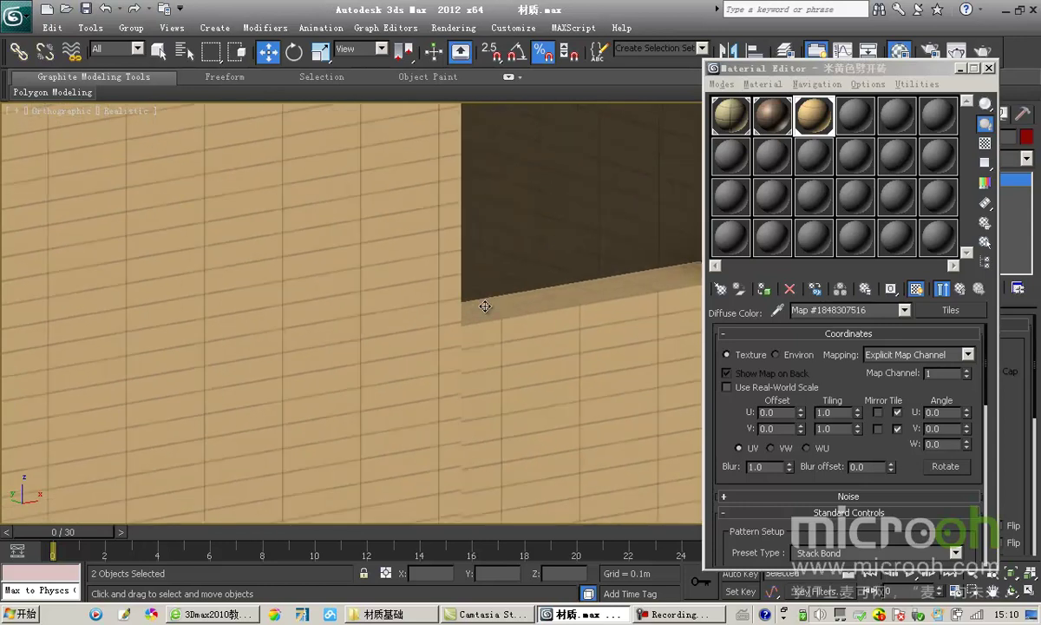
middle_drag(483, 312, 470, 362)
scroll(295, 228, up, 2)
middle_drag(286, 226, 332, 256)
scroll(307, 216, up, 3)
drag(828, 68, 645, 50)
drag(1017, 405, 1014, 337)
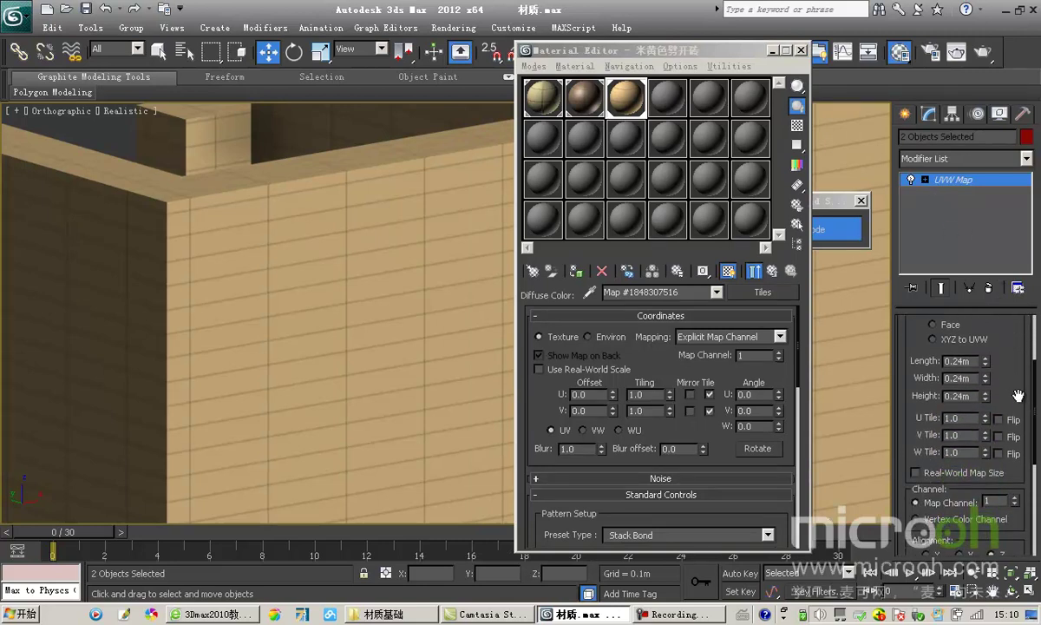
Step: Minimize the Material Editor, activate the UVW Map gizmo and move it up about 0.014 m in Z beside a window sill
drag(580, 51, 701, 47)
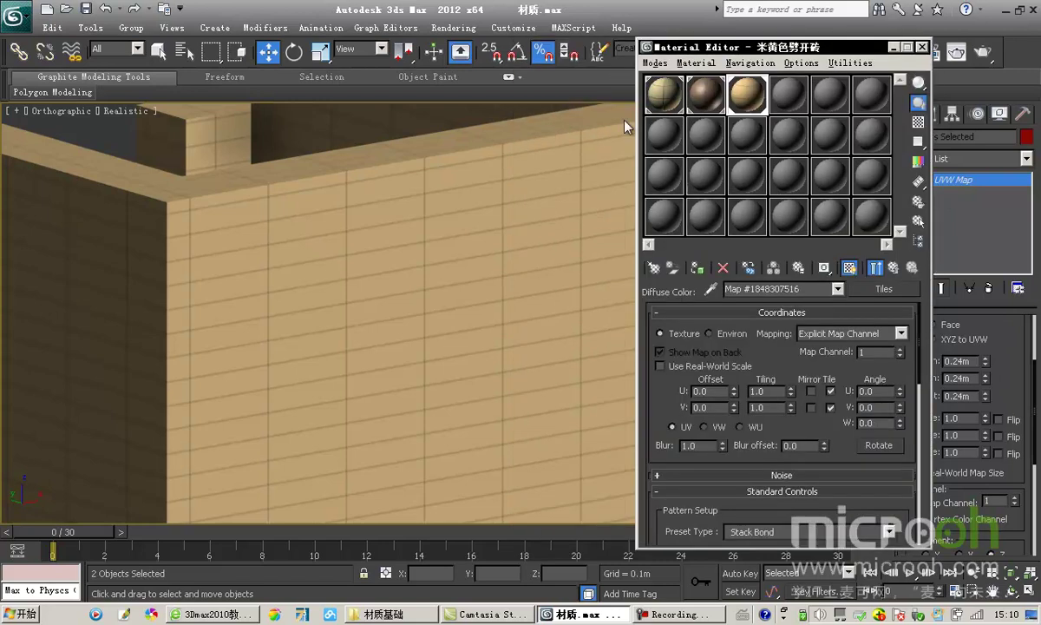
click(921, 47)
click(925, 180)
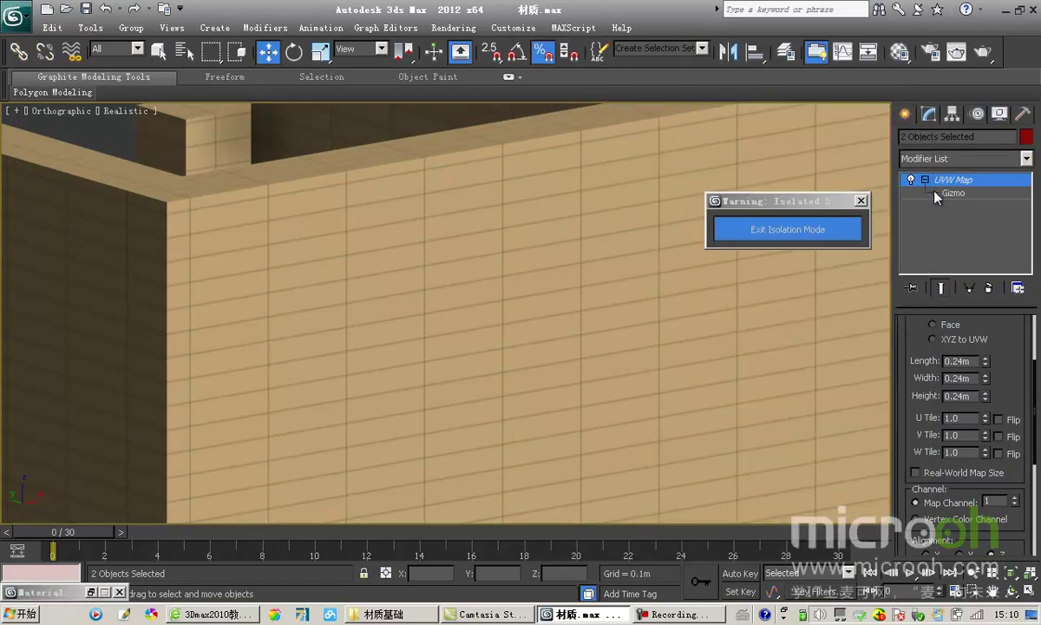
click(953, 192)
scroll(443, 232, up, 2)
scroll(551, 366, down, 6)
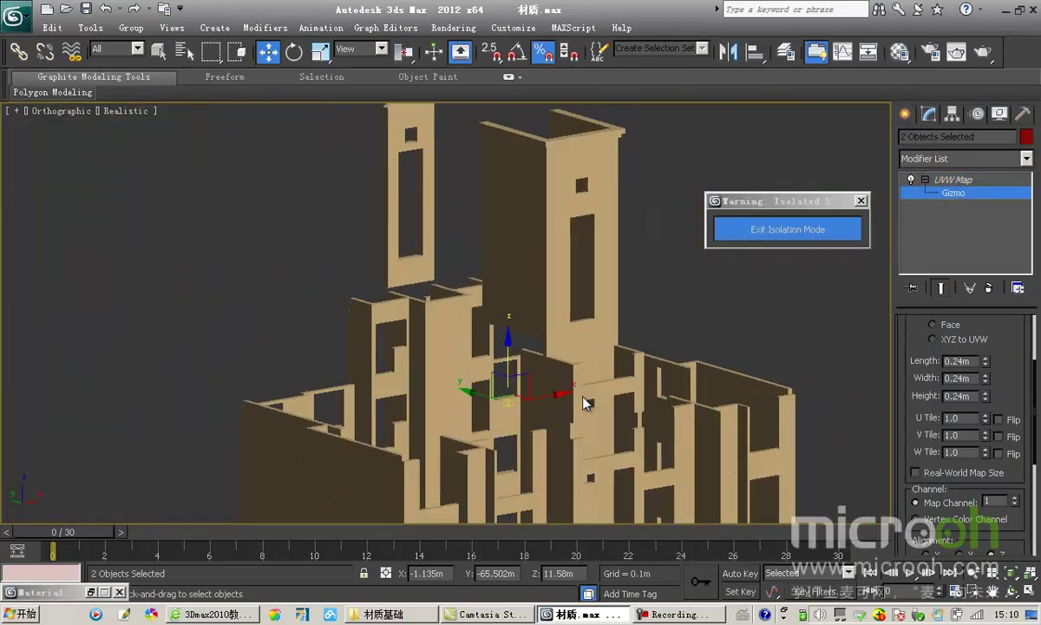
scroll(552, 220, up, 5)
scroll(468, 337, up, 6)
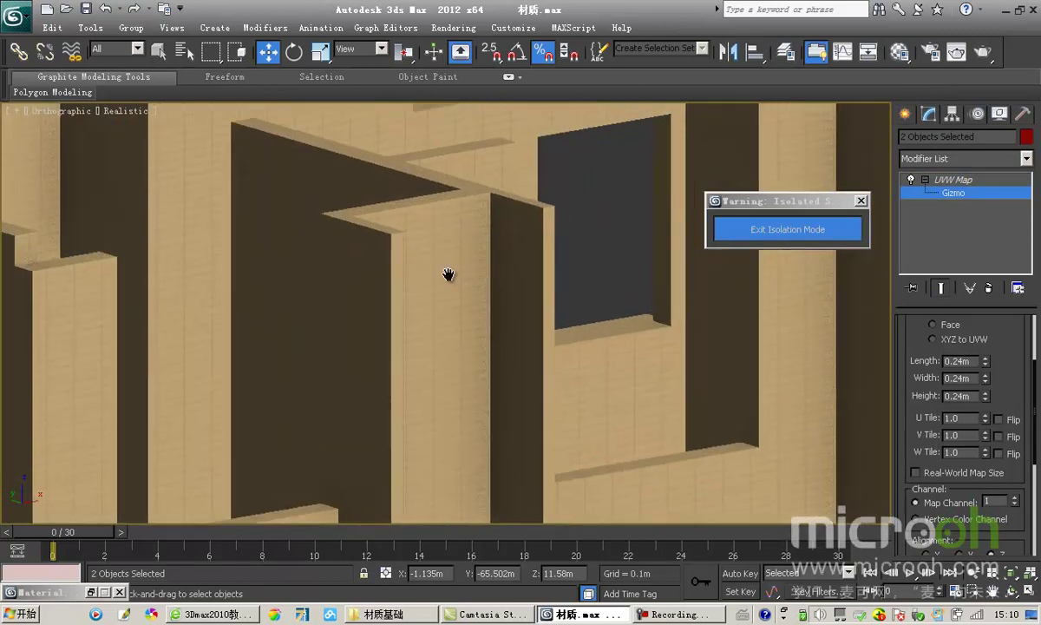
scroll(551, 231, up, 4)
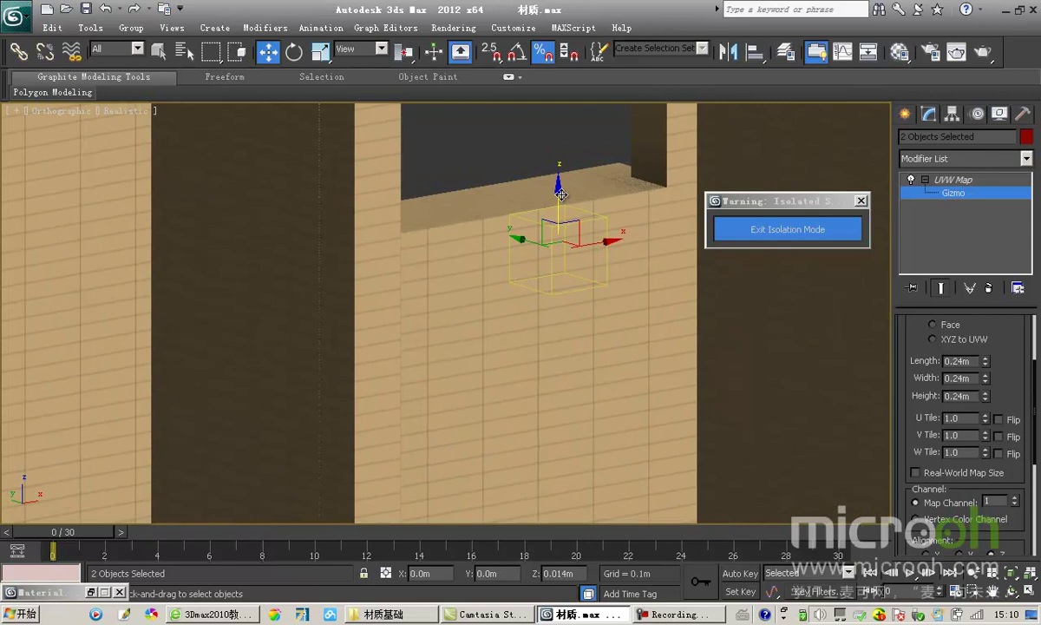
Step: Inspect how the tile joints meet the wall and window edges around the isolated building parts
scroll(630, 233, down, 4)
scroll(627, 227, down, 3)
middle_drag(618, 248, 609, 264)
middle_drag(455, 391, 489, 83)
scroll(280, 315, up, 4)
middle_drag(281, 316, 609, 534)
scroll(796, 316, down, 8)
middle_drag(687, 353, 541, 205)
Step: Exit isolation mode, reopen the Material Editor and go up to the 米黄色劈开砖 parent material
click(778, 227)
scroll(541, 206, down, 3)
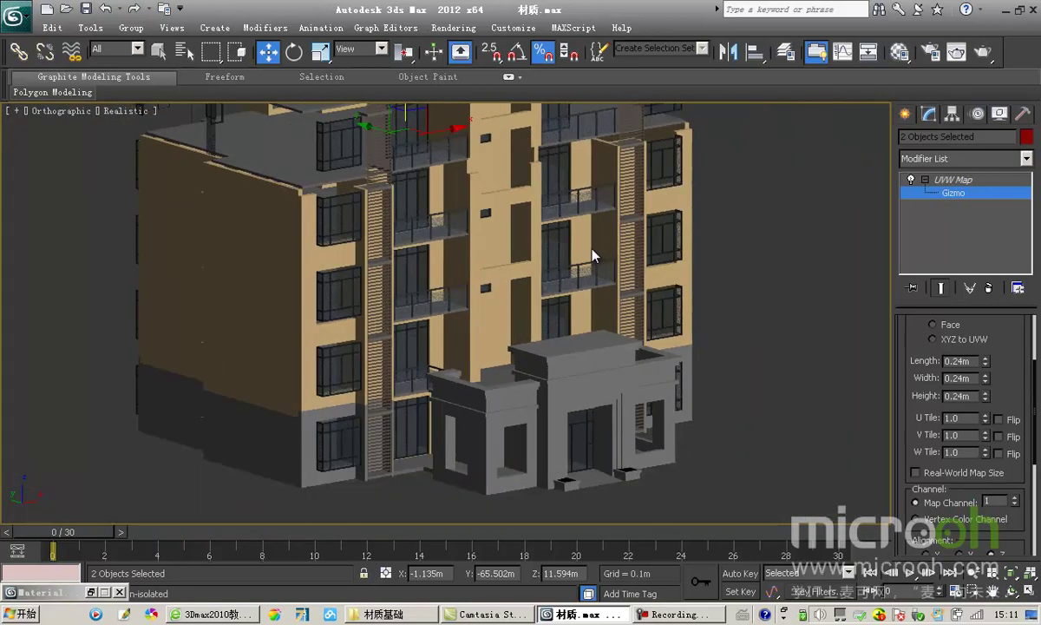
key(m)
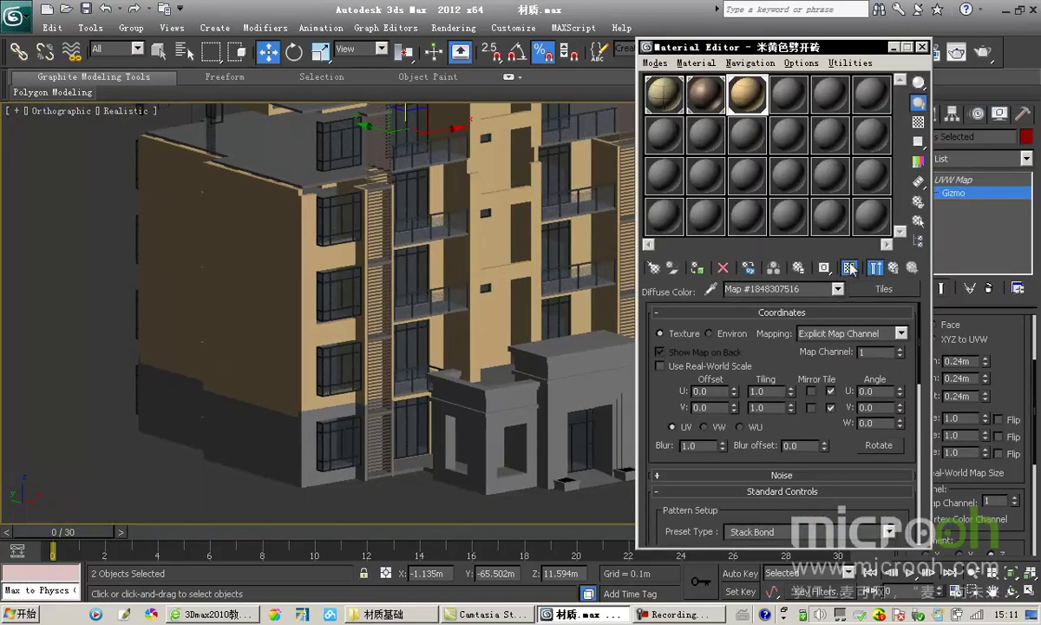
click(895, 268)
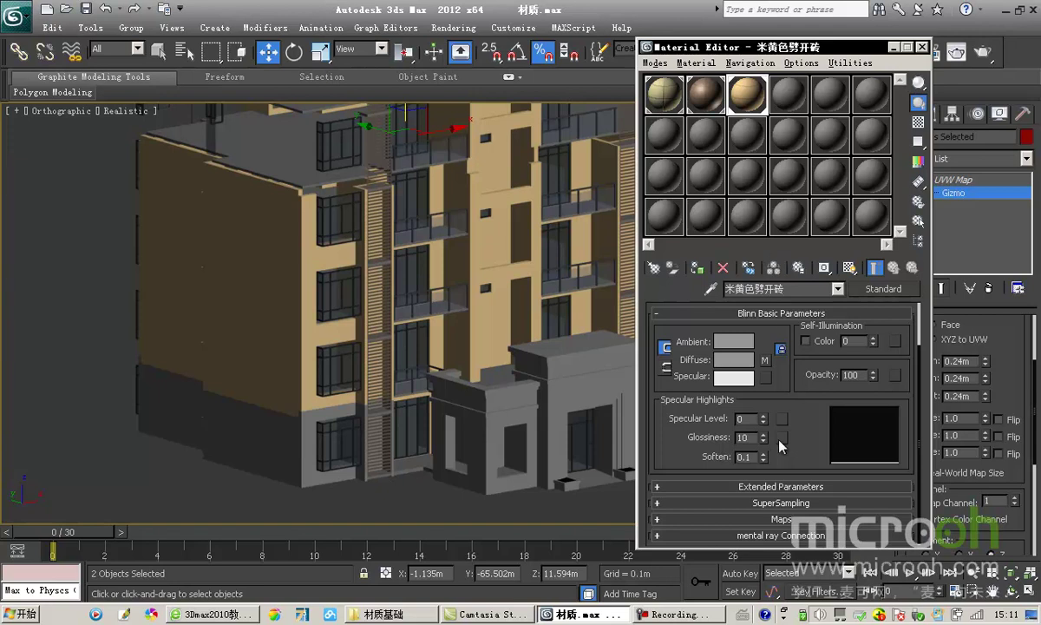
Step: Copy the Diffuse Color Tiles map into the Bump slot with the Copy method and open the Bump amount for editing
click(727, 519)
drag(812, 362, 816, 434)
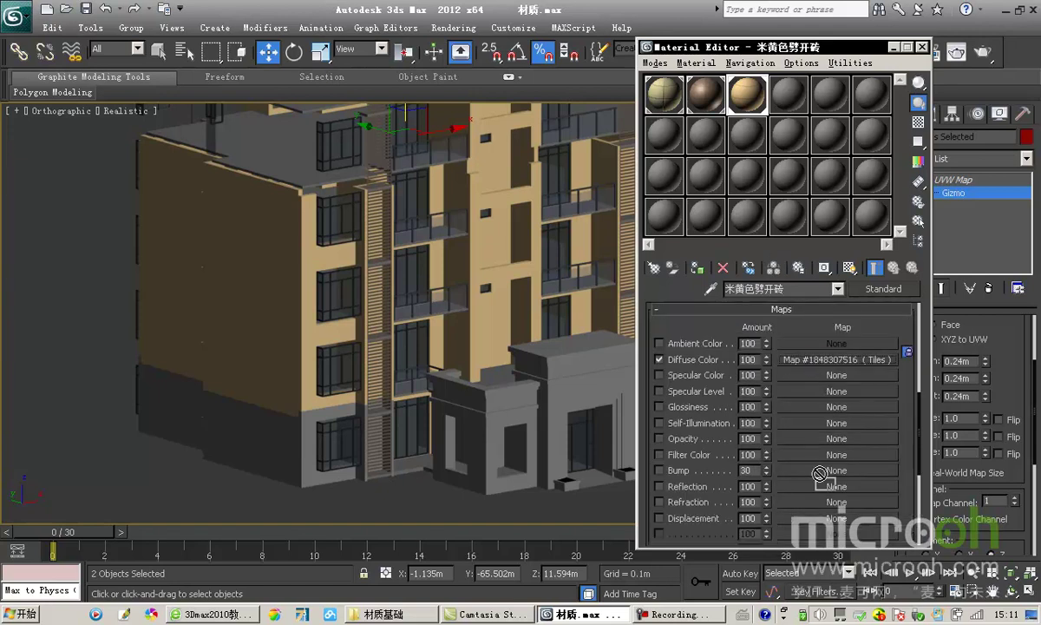
drag(807, 473, 809, 473)
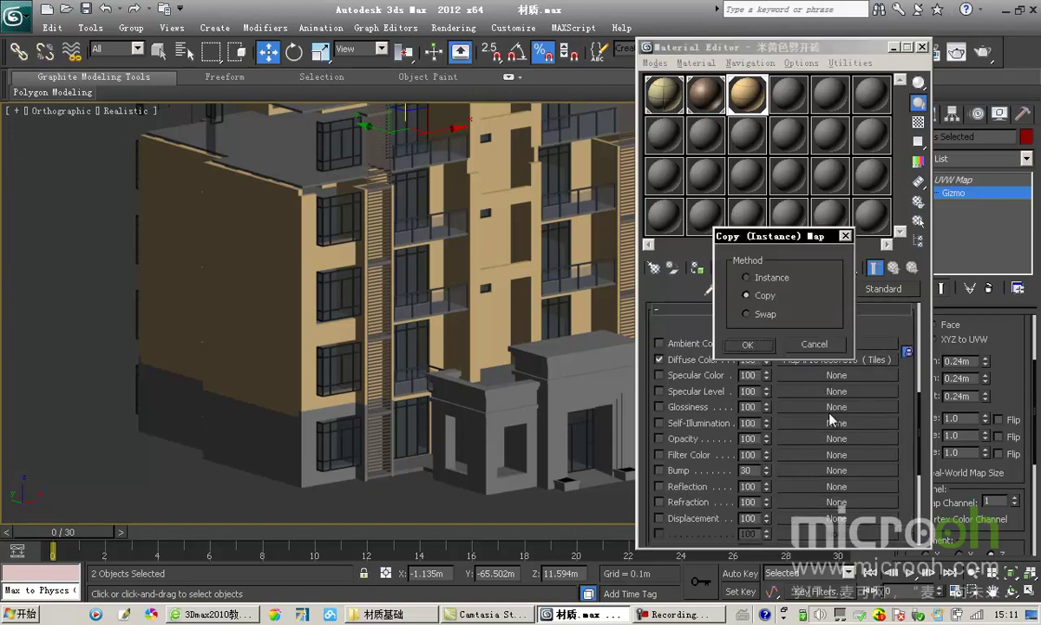
click(754, 347)
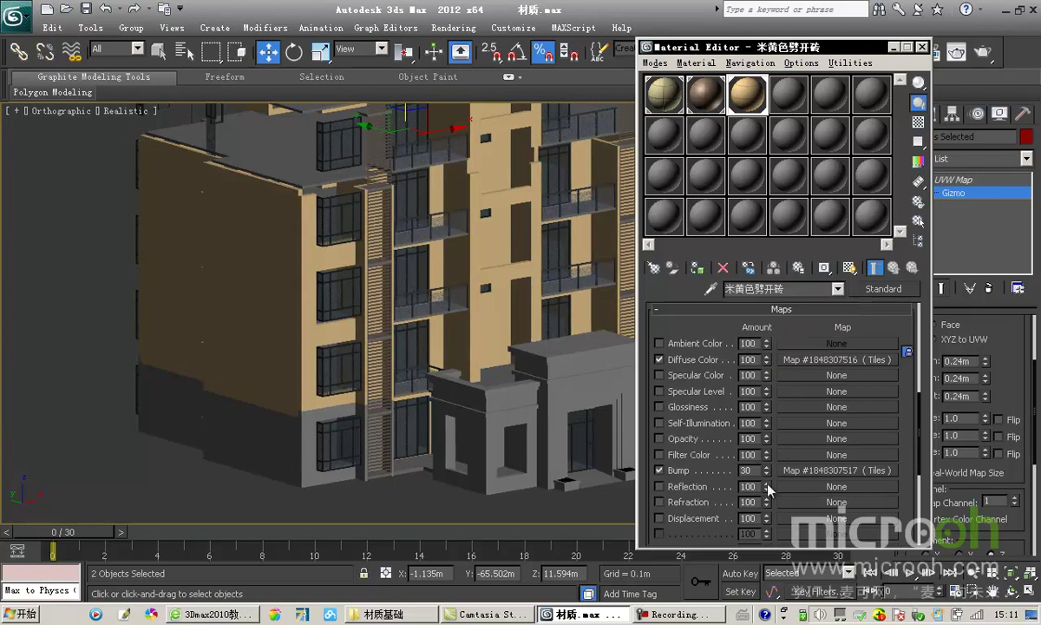
double_click(755, 473)
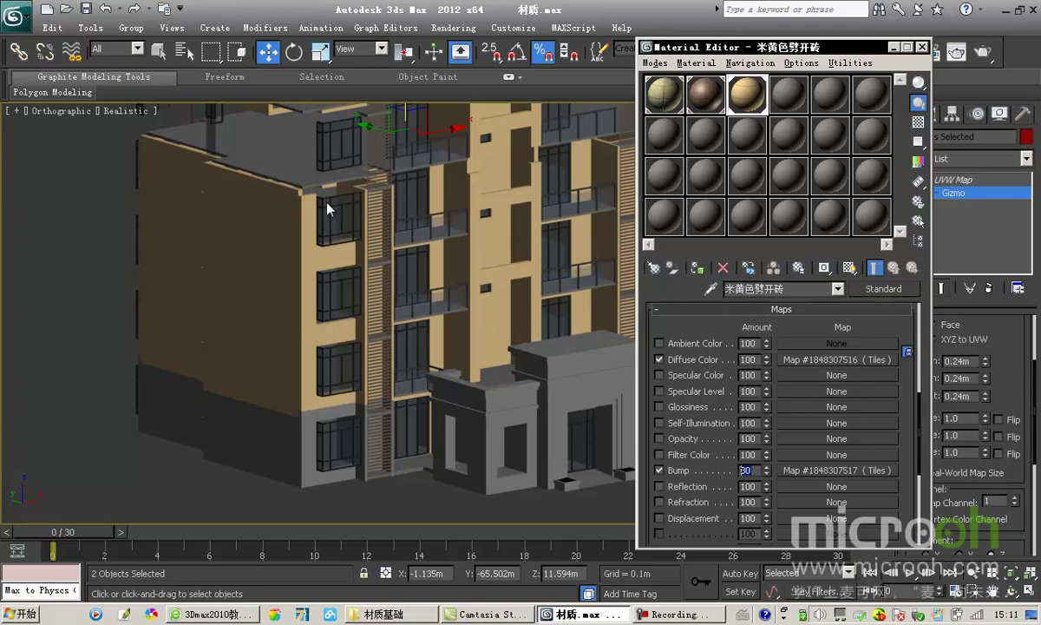
Step: Select all objects that use the 米黄色劈开砖 material and hide them
middle_drag(335, 207, 325, 243)
click(919, 202)
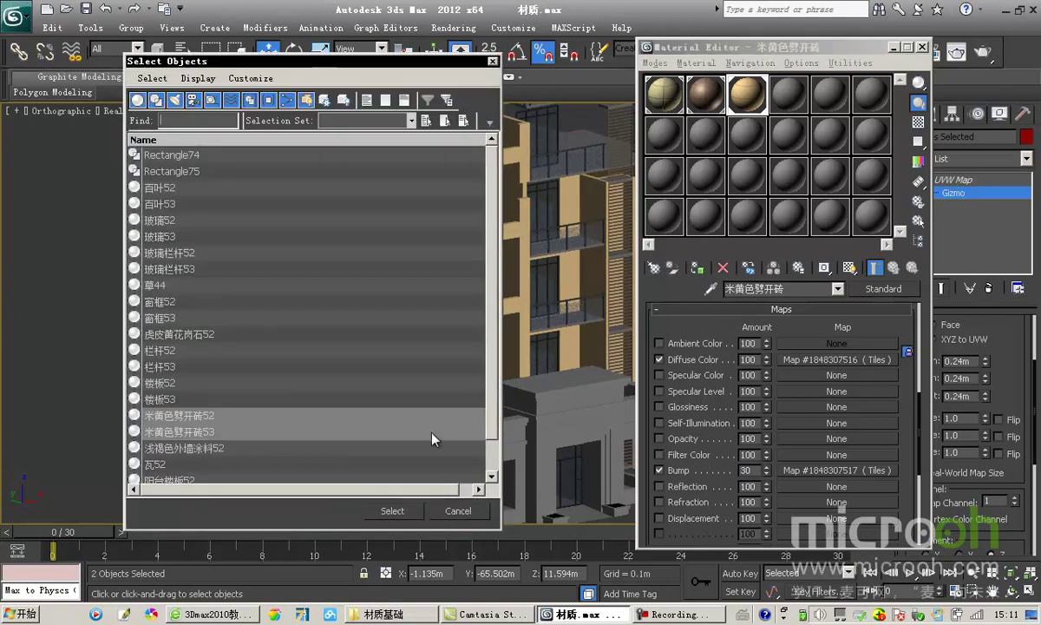
click(383, 514)
right_click(469, 251)
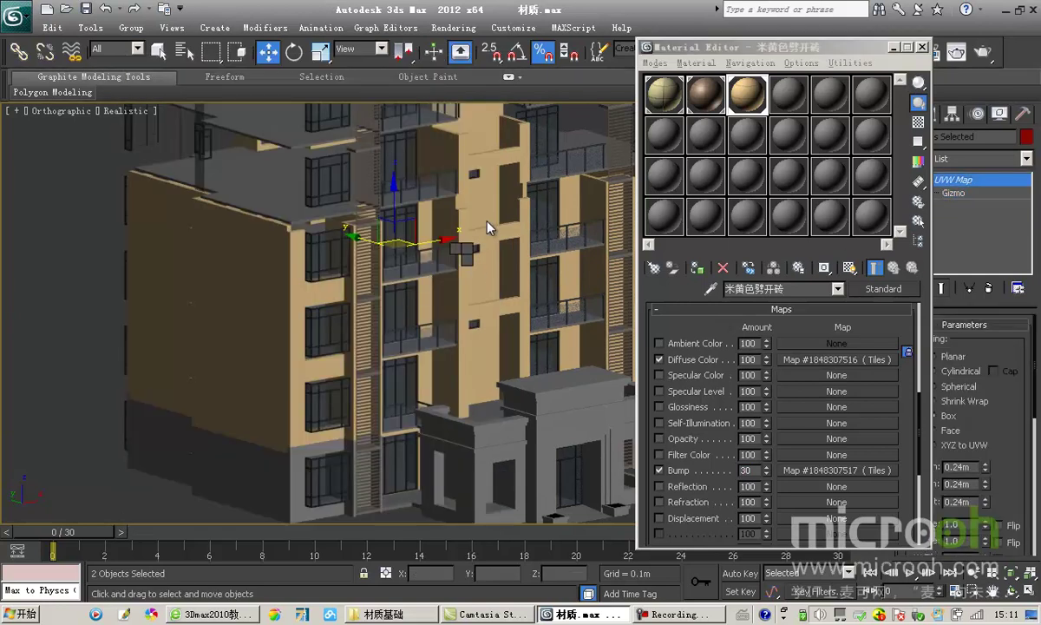
click(487, 209)
Step: Pick the 虎皮黄花岗石 material from the grey entrance block into the fourth sample slot
middle_drag(403, 219, 365, 311)
scroll(480, 398, up, 2)
middle_drag(481, 400, 403, 148)
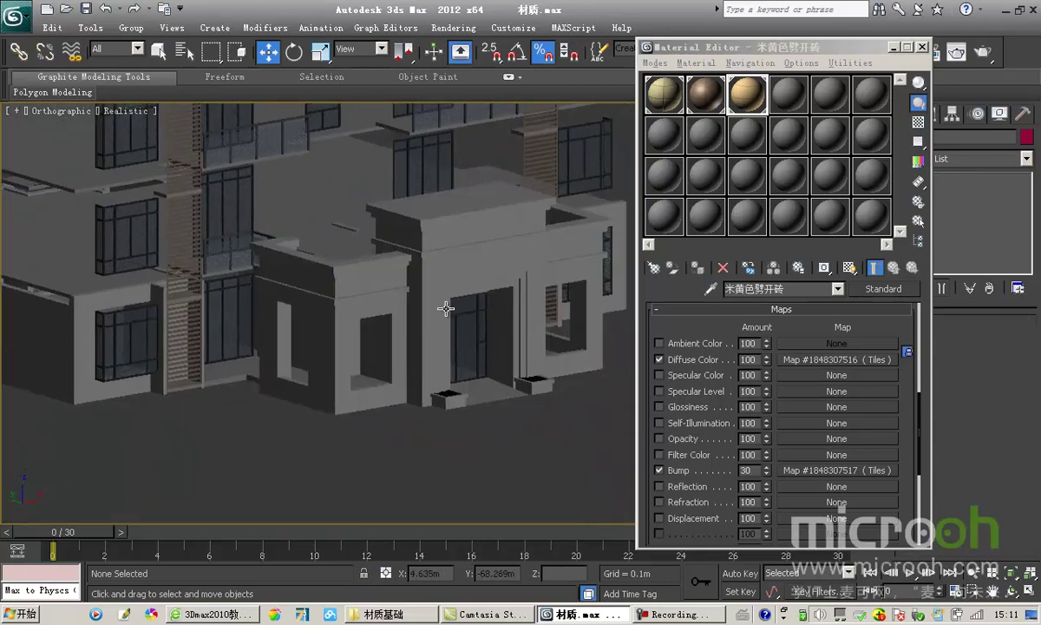
scroll(444, 300, up, 3)
middle_drag(236, 321, 358, 362)
click(789, 94)
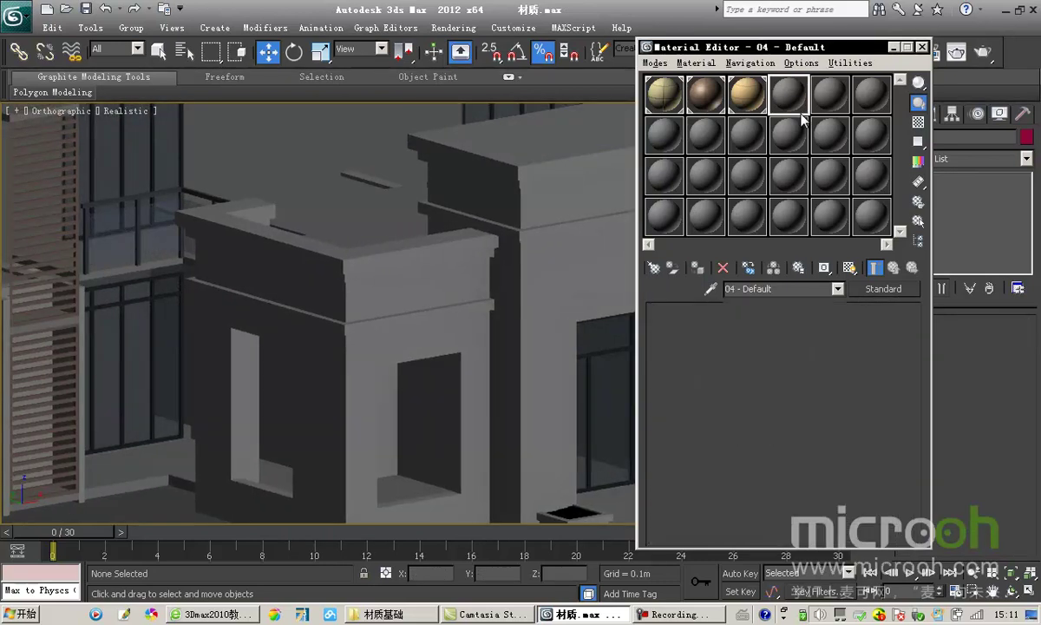
click(710, 287)
click(262, 269)
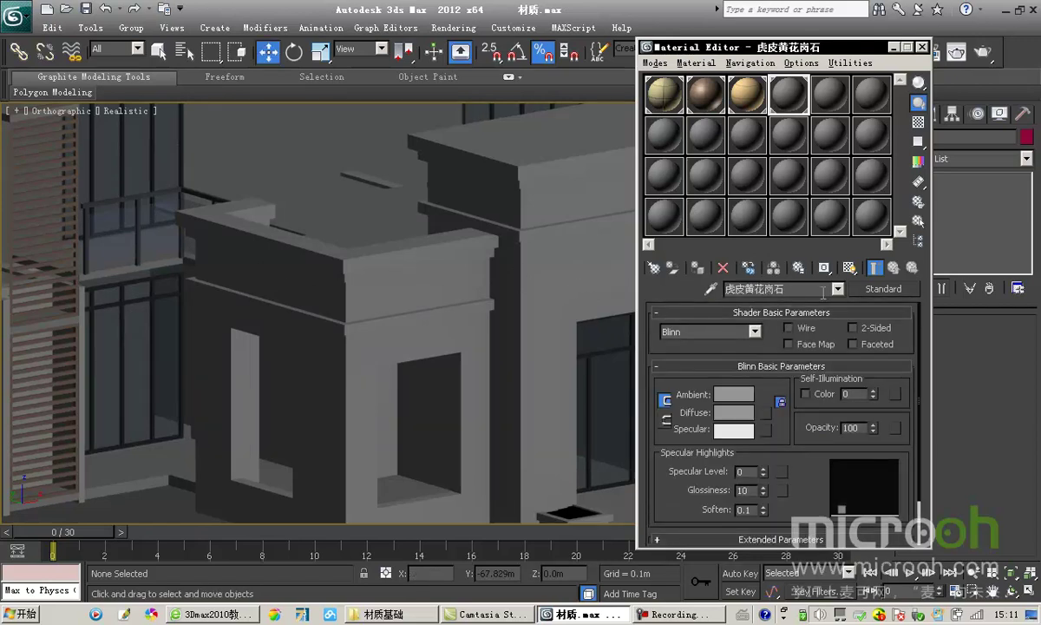
Step: Select the object that uses the 虎皮黄花岗石 material and isolate it
click(918, 221)
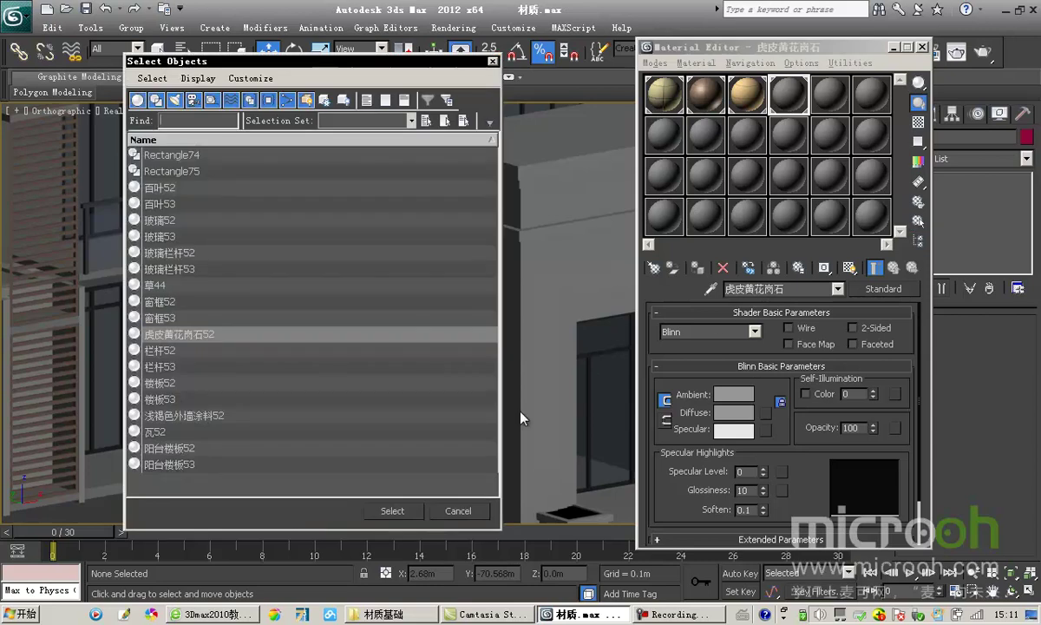
click(399, 511)
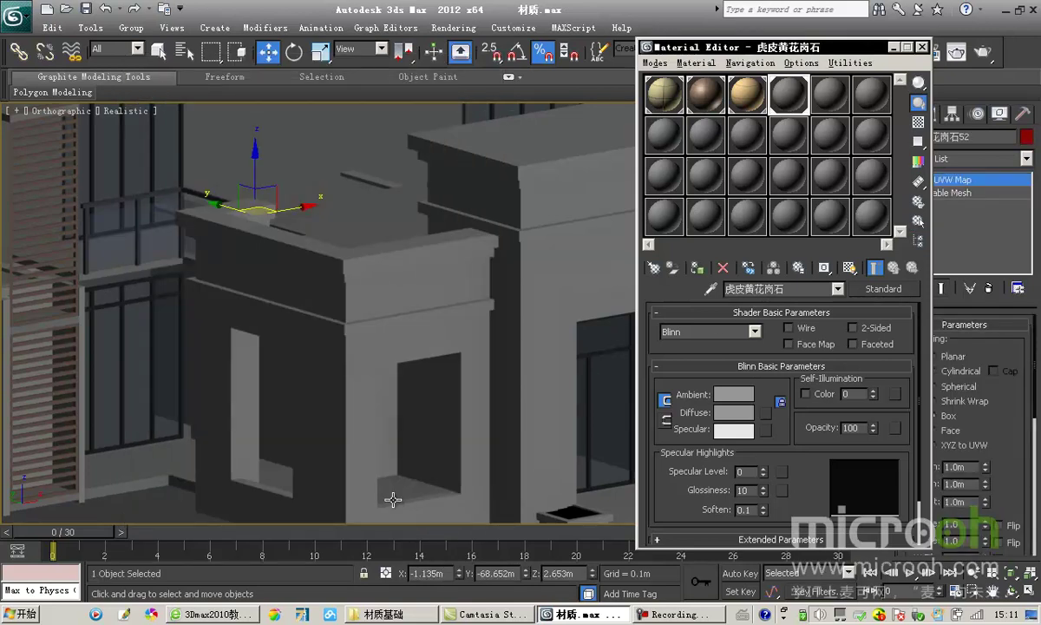
key(alt+q)
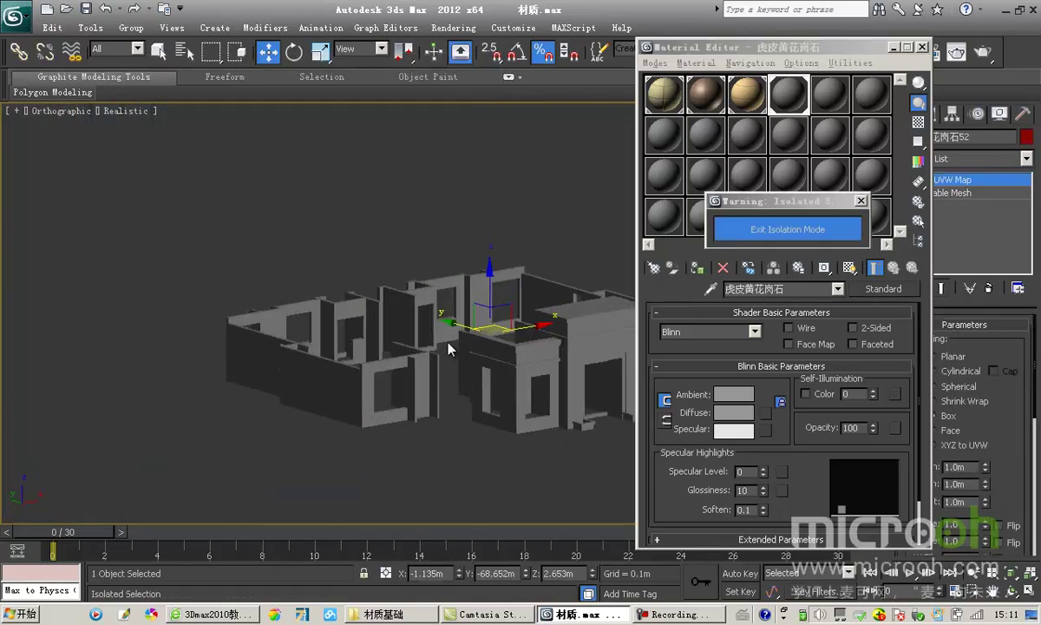
middle_drag(450, 350, 441, 380)
Step: Assign the bitmap SC-0503 from the stone folder as the Diffuse map of the 虎皮黄花岗石 material
click(805, 292)
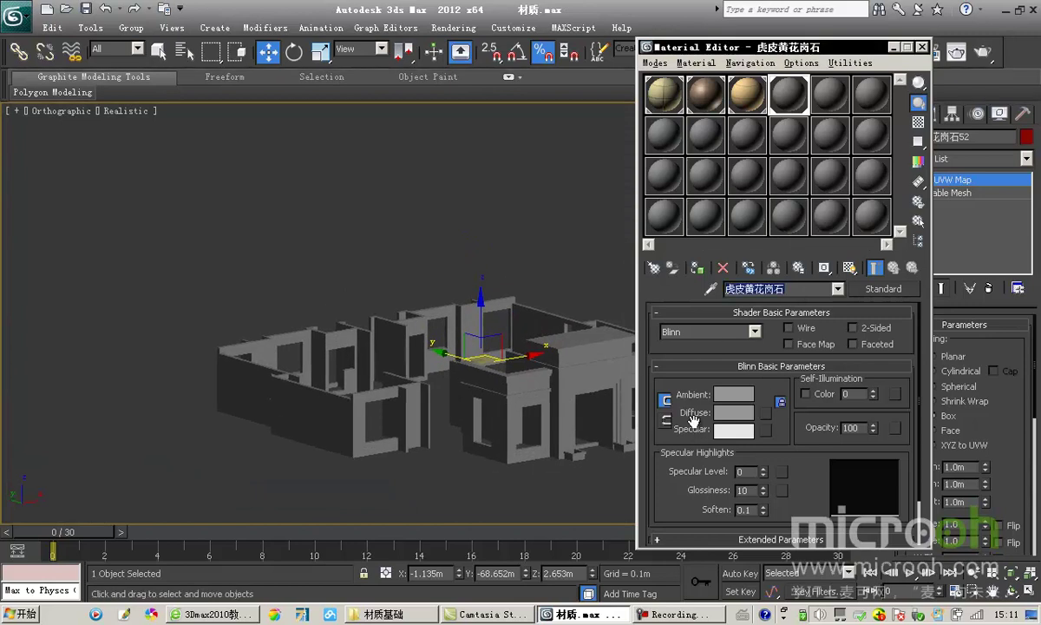
click(765, 413)
scroll(398, 136, up, 5)
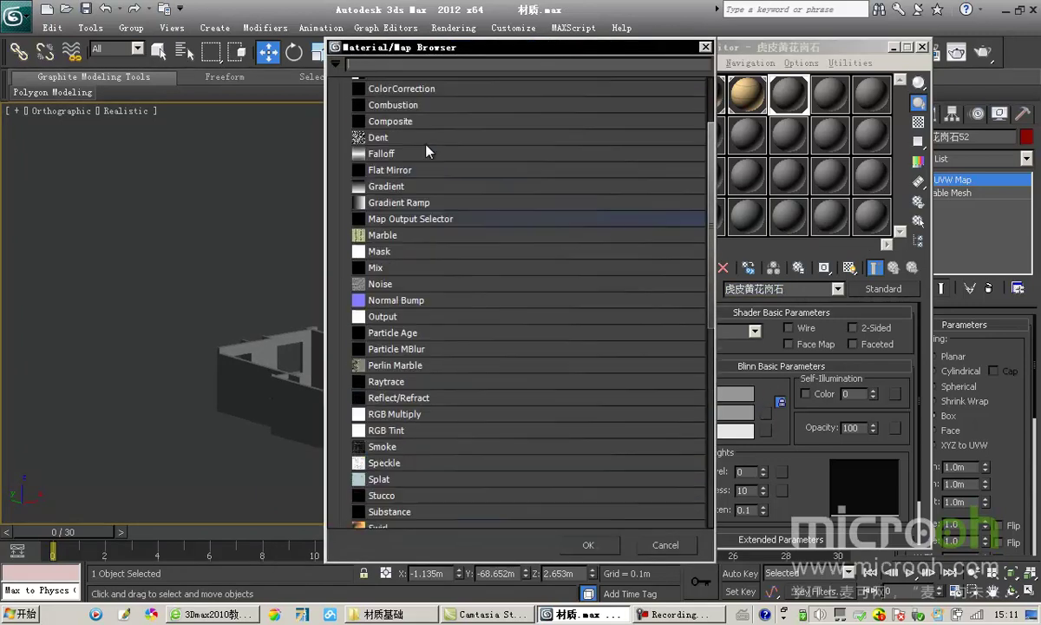
double_click(376, 122)
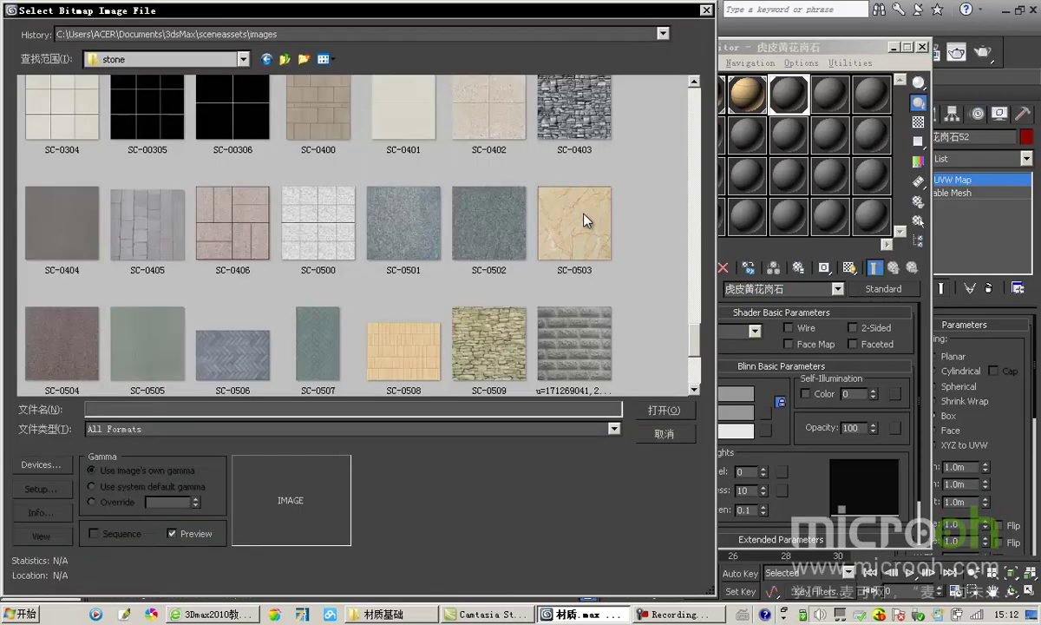
click(586, 221)
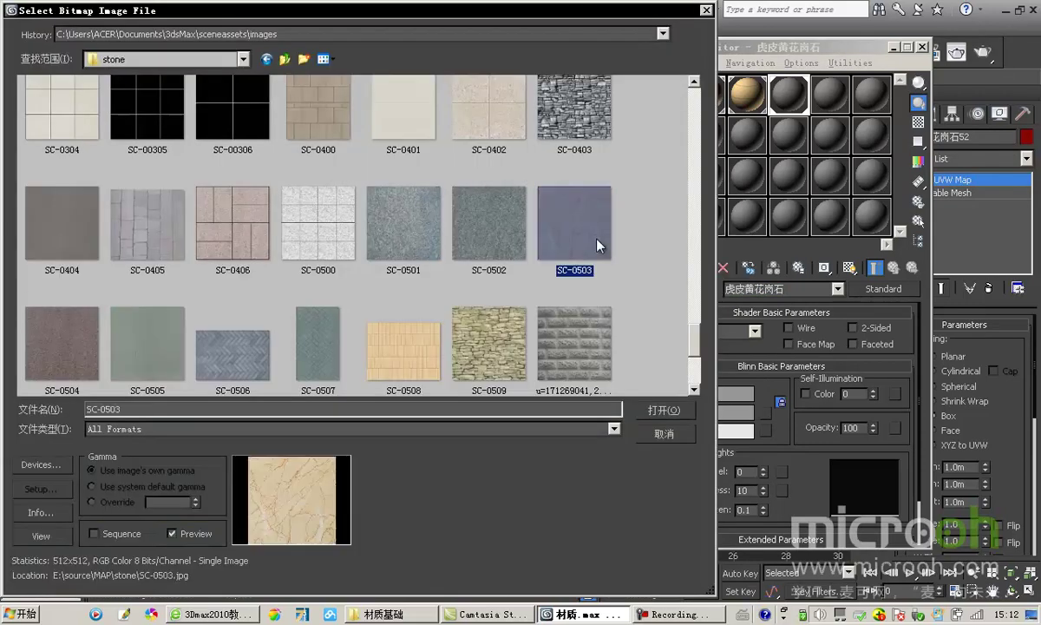
click(682, 413)
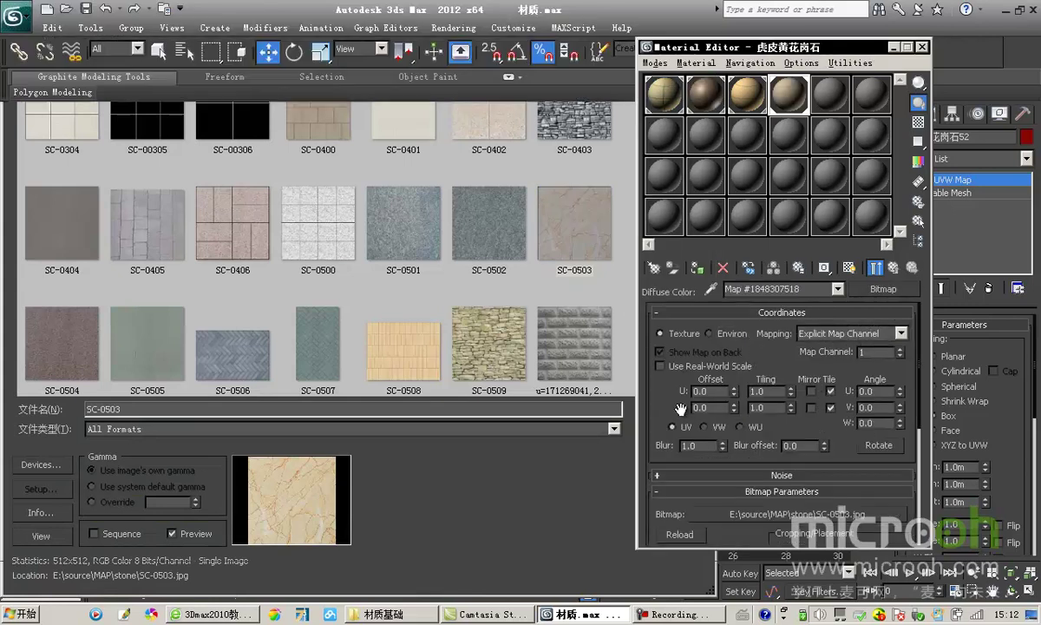
Step: Show the SC-0503 map on the isolated walls and shift the Material Editor to uncover the UVW Map parameters
scroll(499, 300, up, 5)
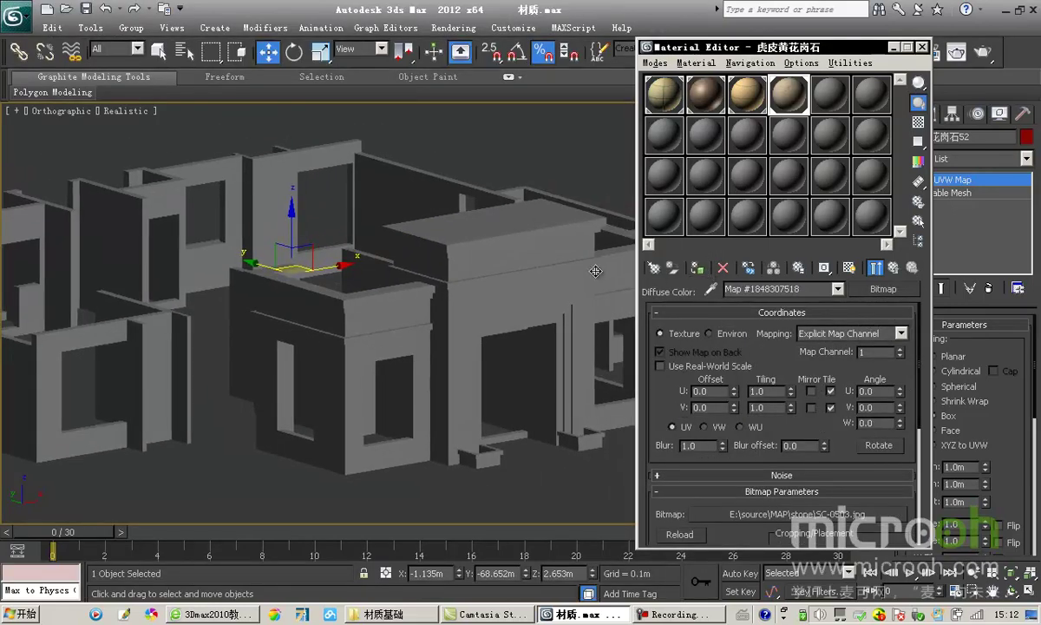
click(849, 268)
scroll(432, 314, up, 10)
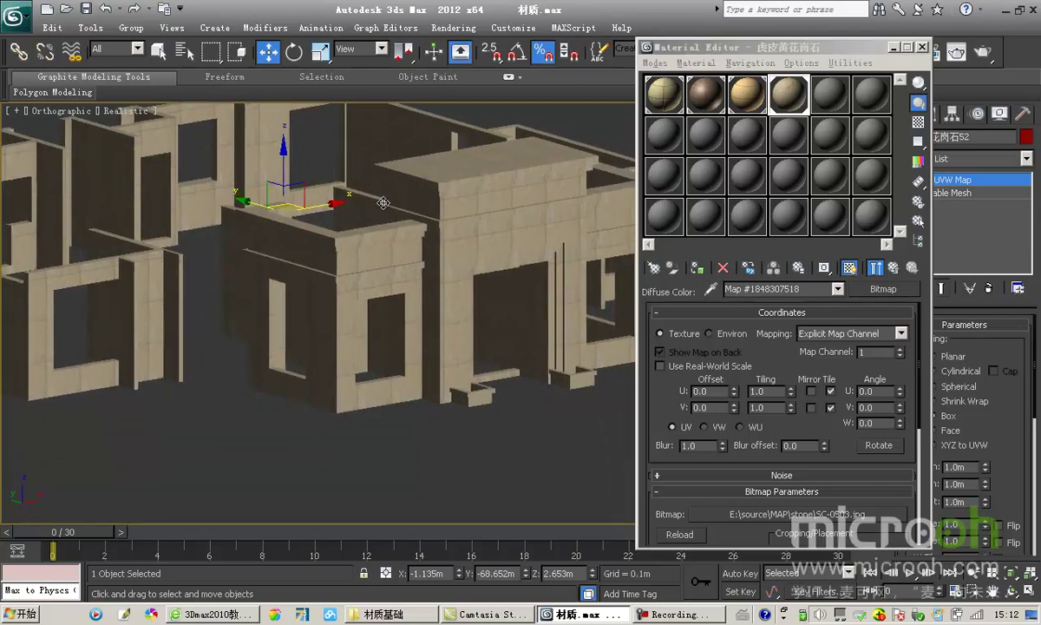
scroll(432, 313, down, 8)
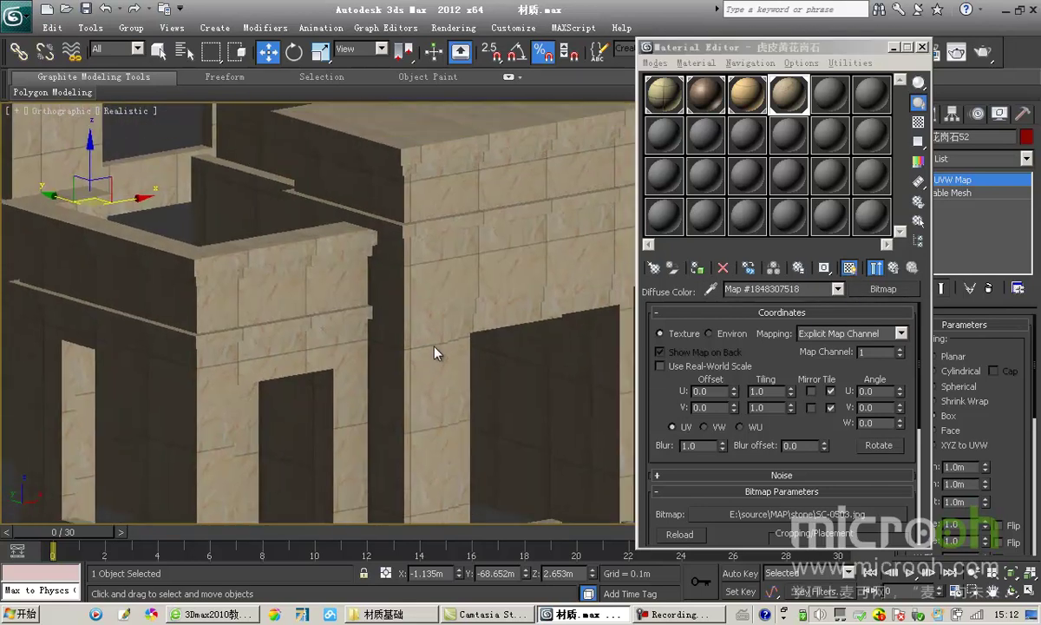
click(755, 50)
drag(755, 50, 733, 48)
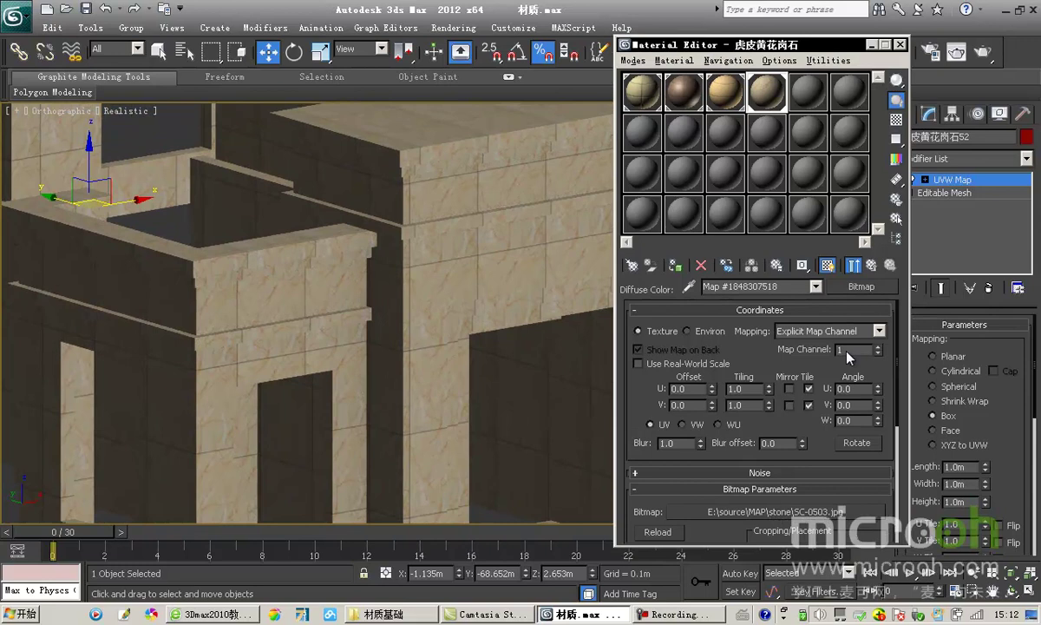
Step: Return to the 虎皮黄花岗石 parent material and set Specular Level to 32 and Glossiness to 27
click(871, 264)
drag(761, 403, 761, 365)
drag(740, 419, 740, 393)
drag(741, 439, 740, 425)
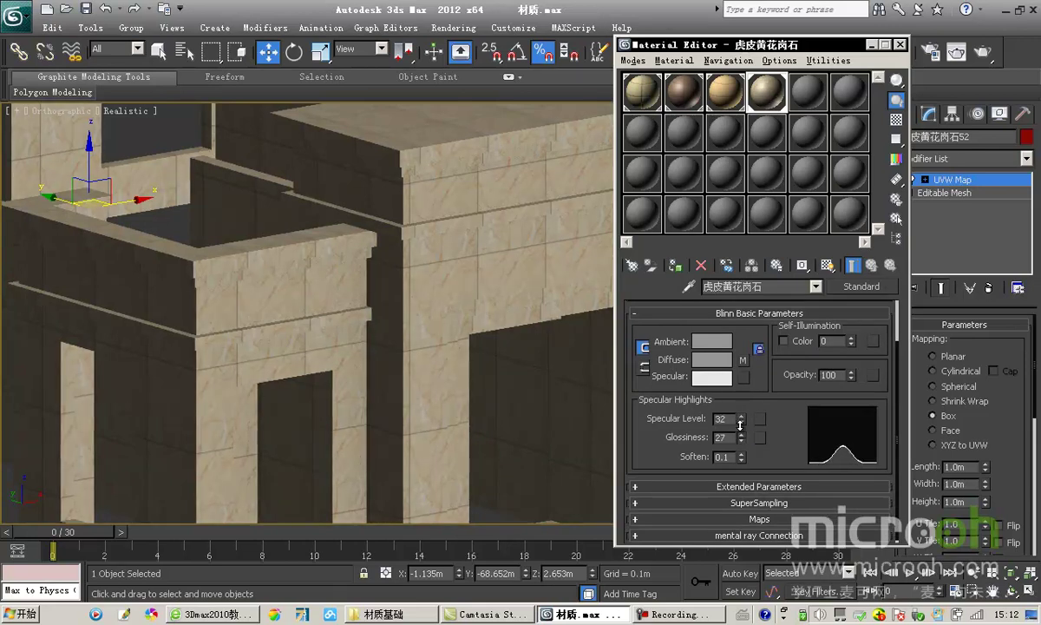
Step: Examine the enlarged 虎皮黄花岗石 sample sphere and the full SC-0503 bitmap image
double_click(748, 90)
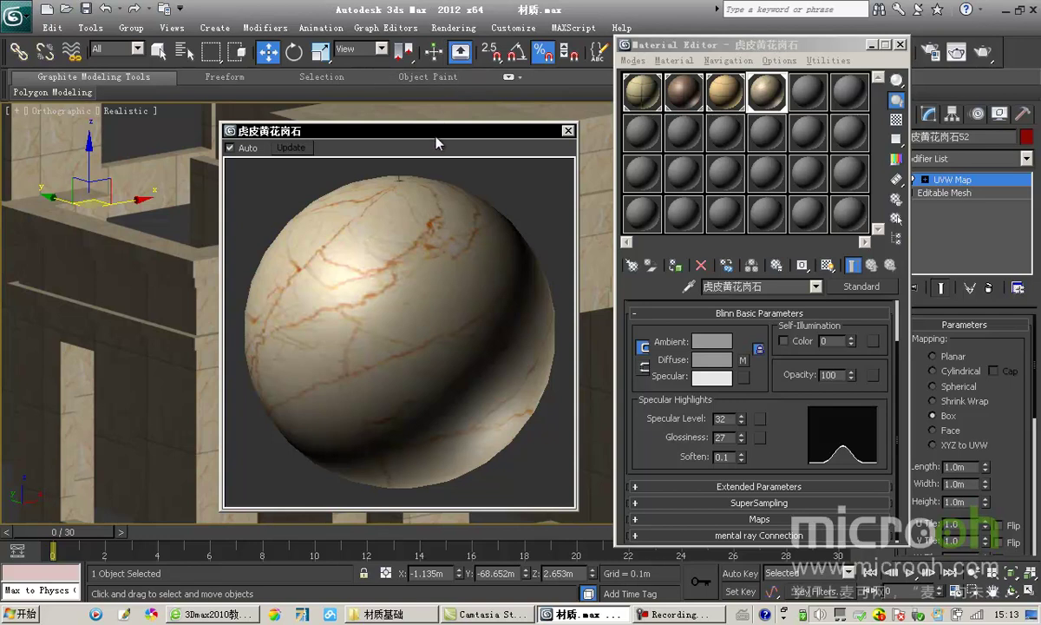
click(568, 131)
scroll(737, 381, down, 1)
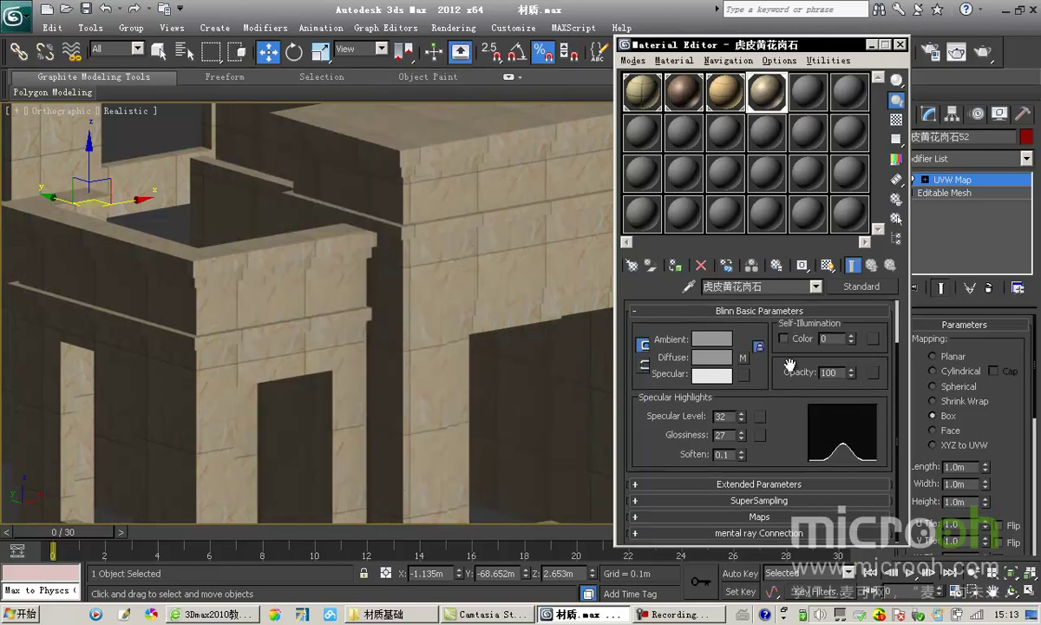
click(743, 358)
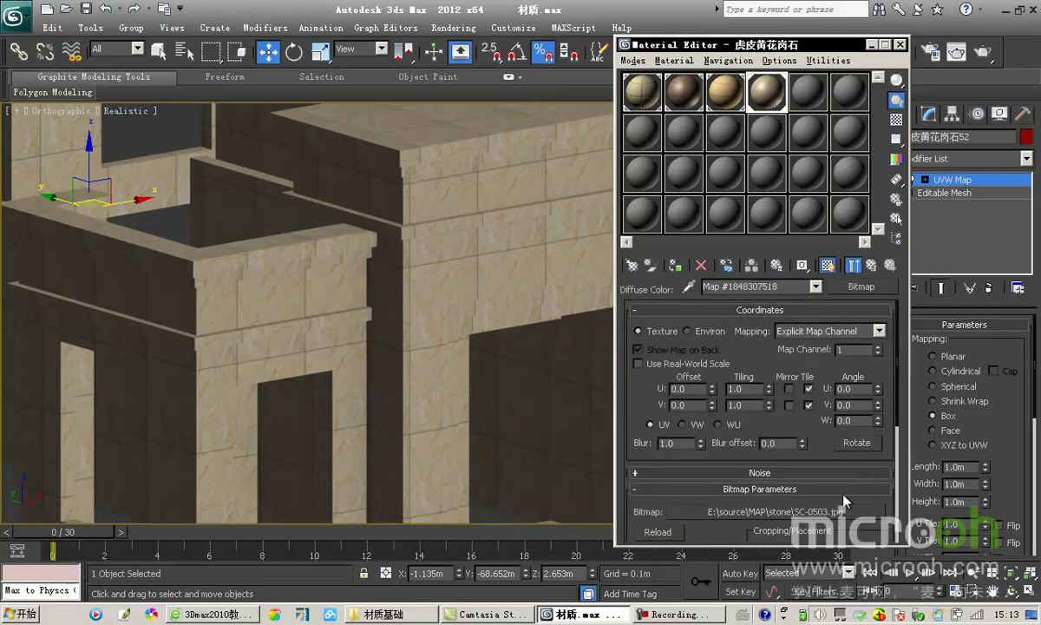
scroll(818, 457, down, 5)
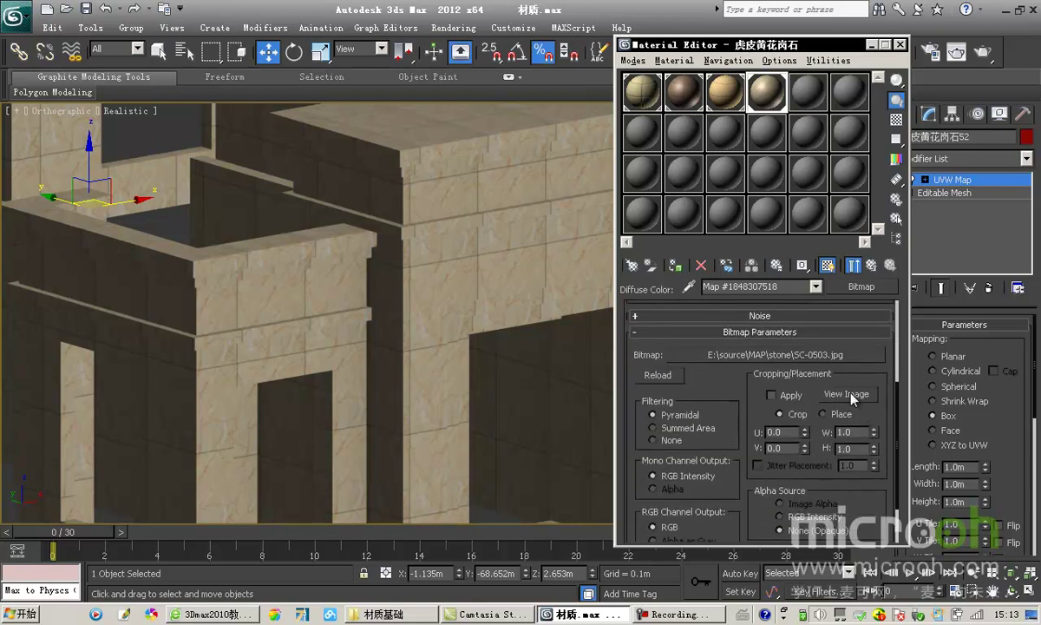
click(850, 395)
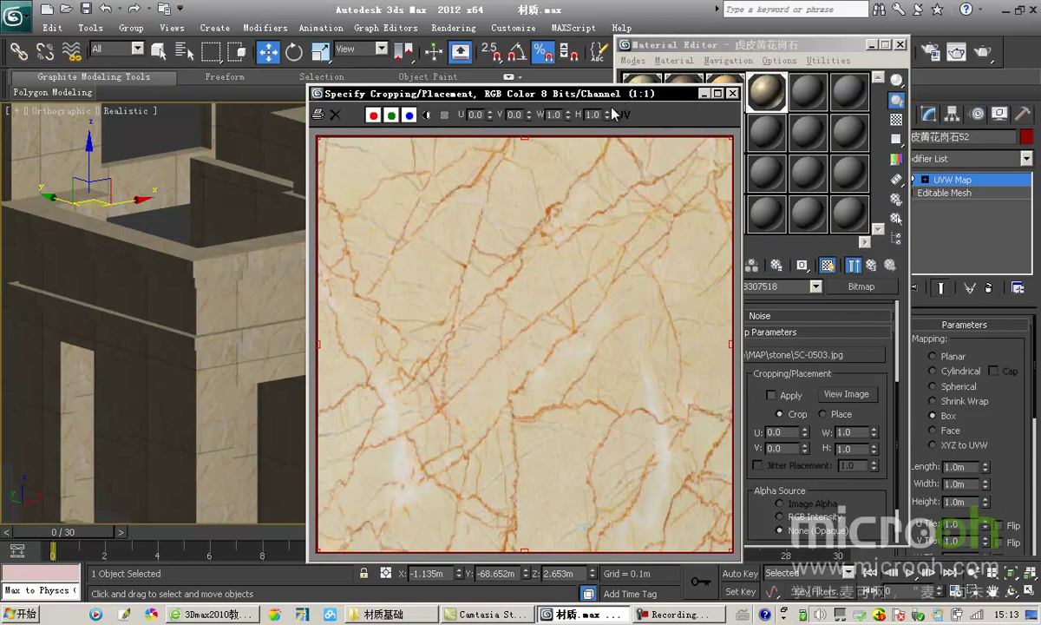
click(733, 94)
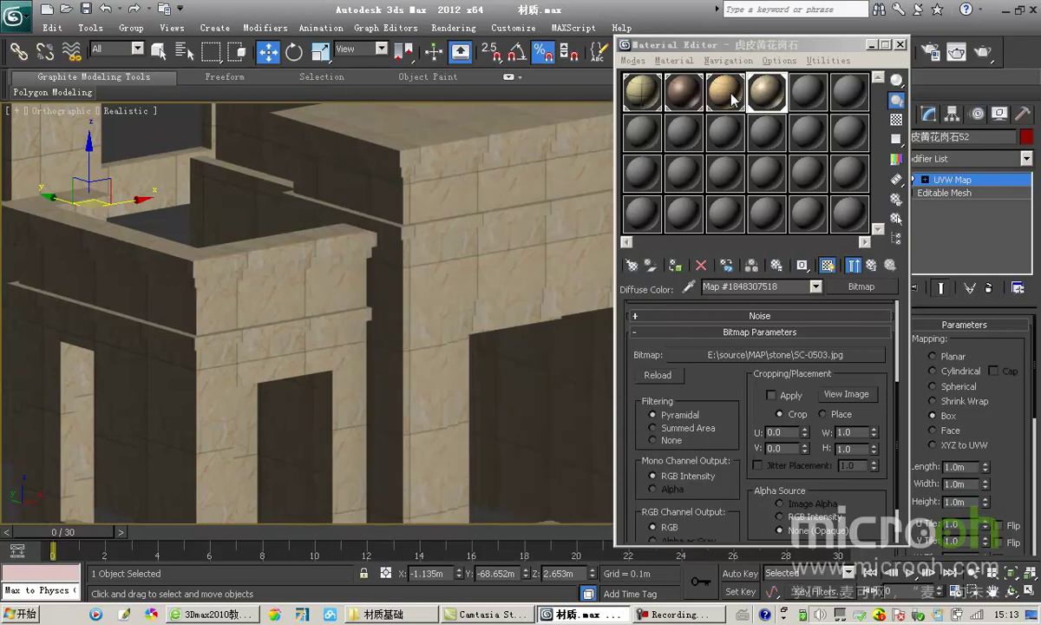
Step: Replace the walls' existing UVW Map modifier with a new UVW Map using Box mapping
click(989, 289)
drag(749, 46, 690, 44)
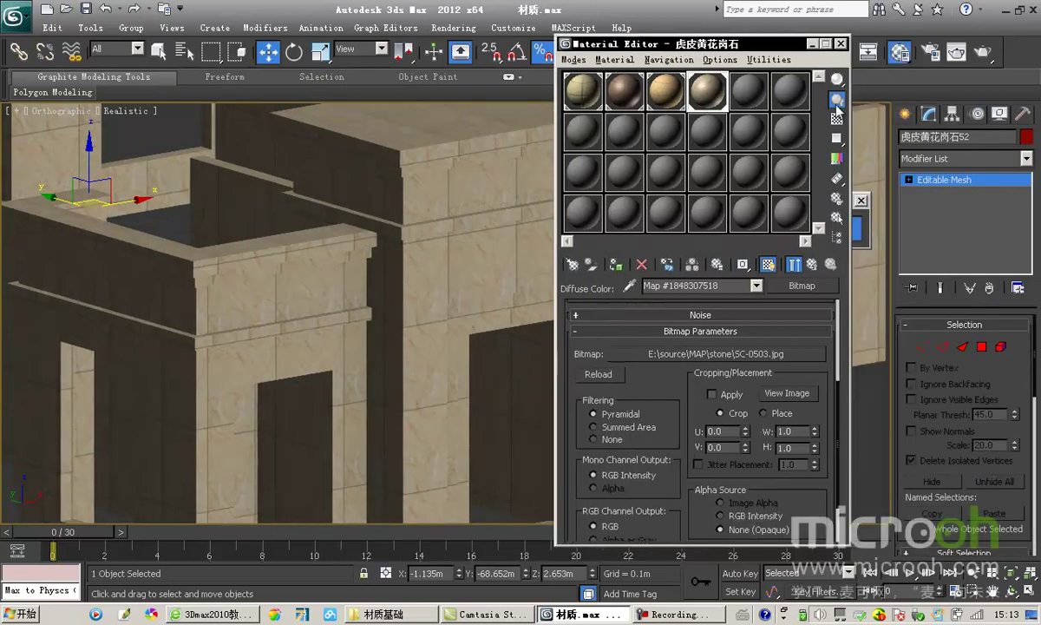
click(978, 157)
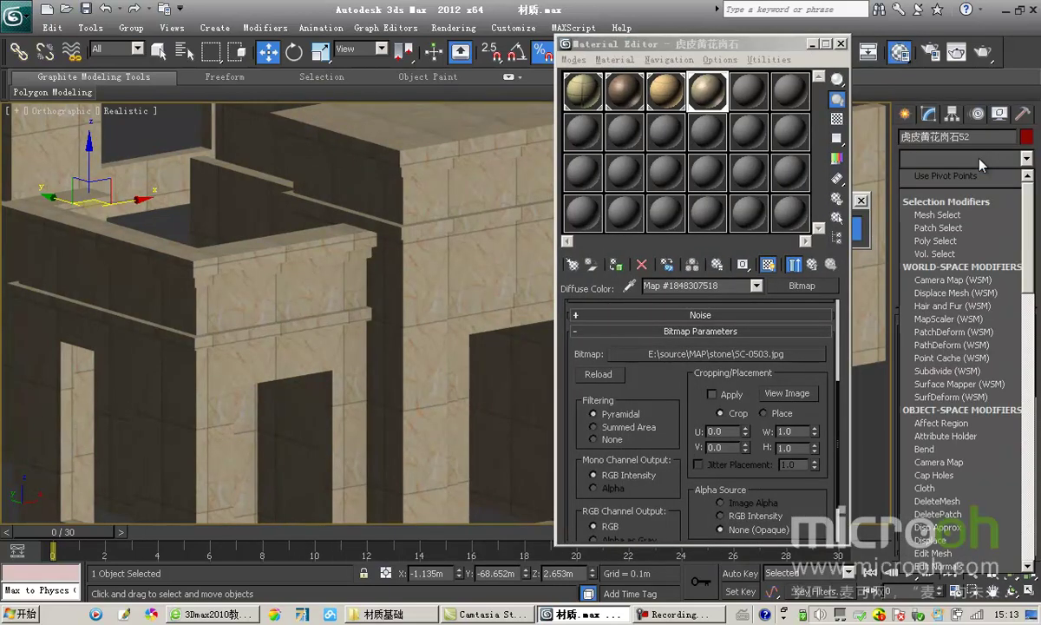
key(u)
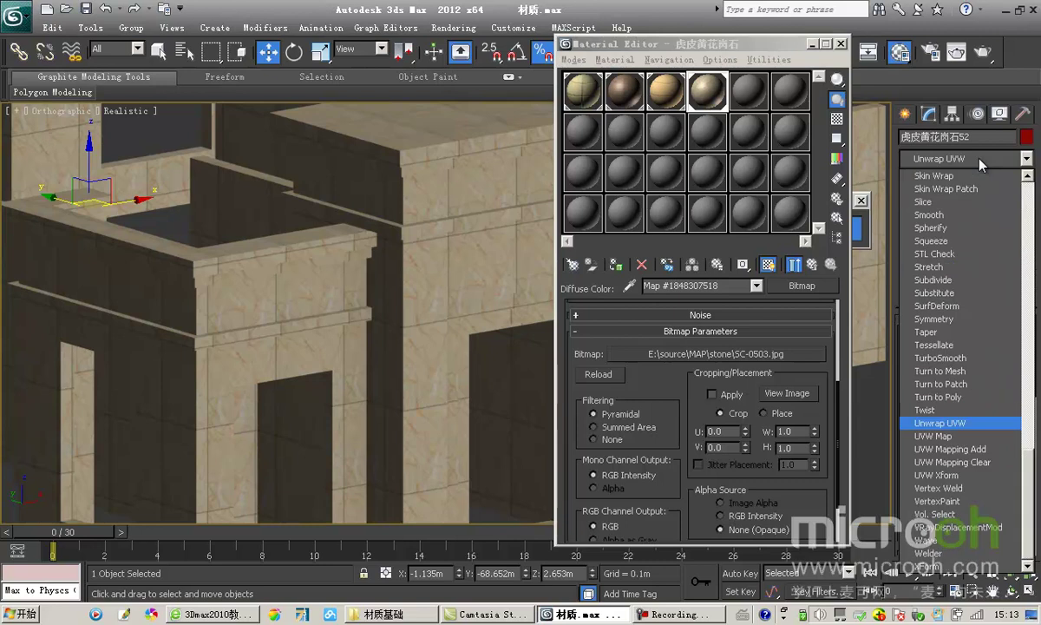
click(962, 435)
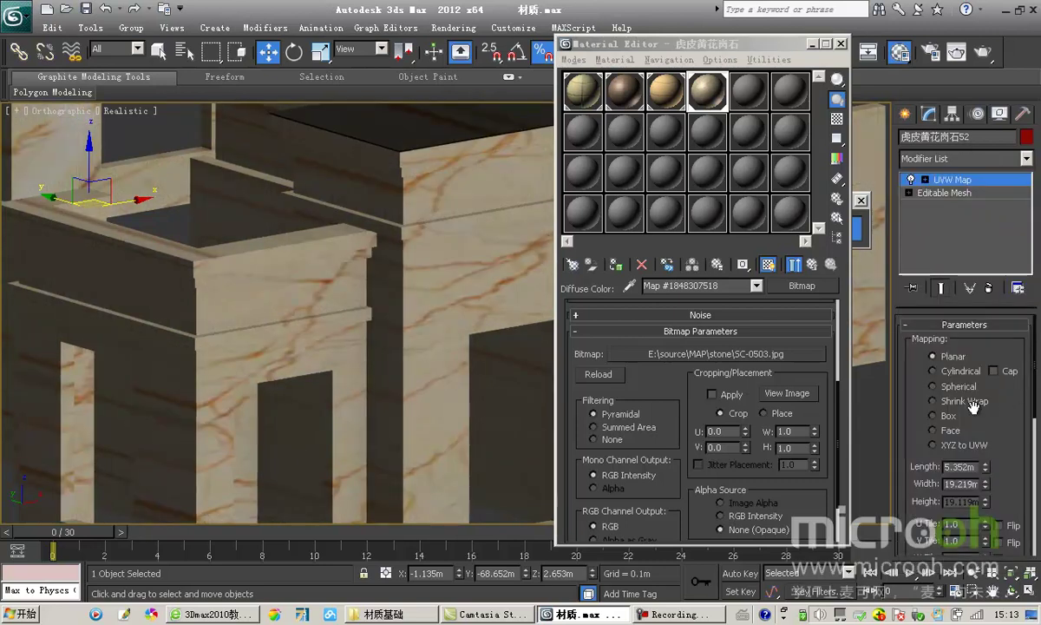
click(943, 416)
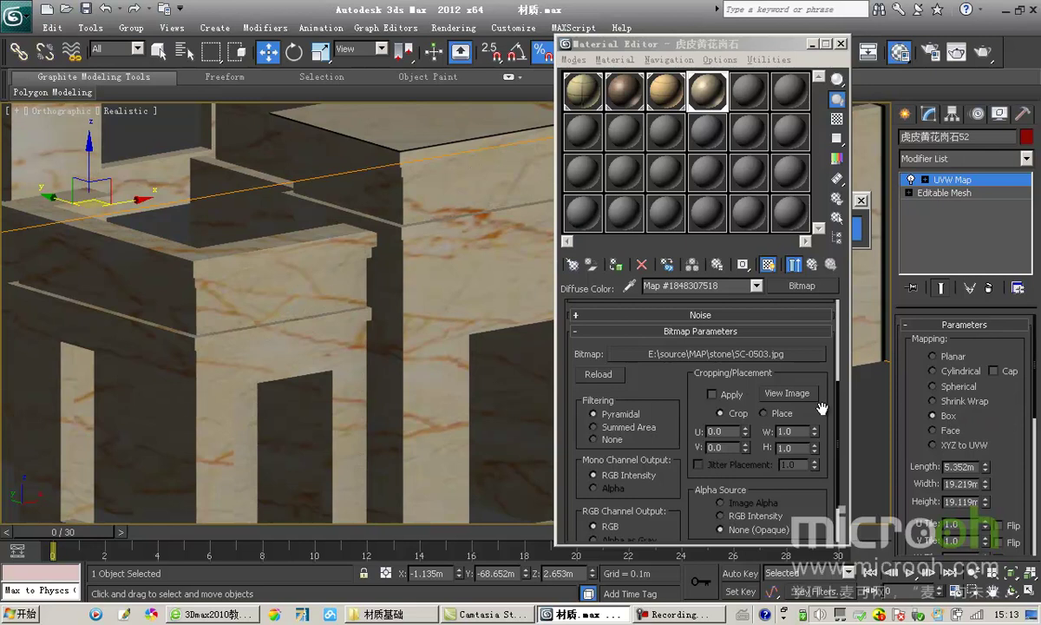
Step: Check the SC-0503 image again and set the Box mapping's length, width and height to 0.6 m each
click(786, 393)
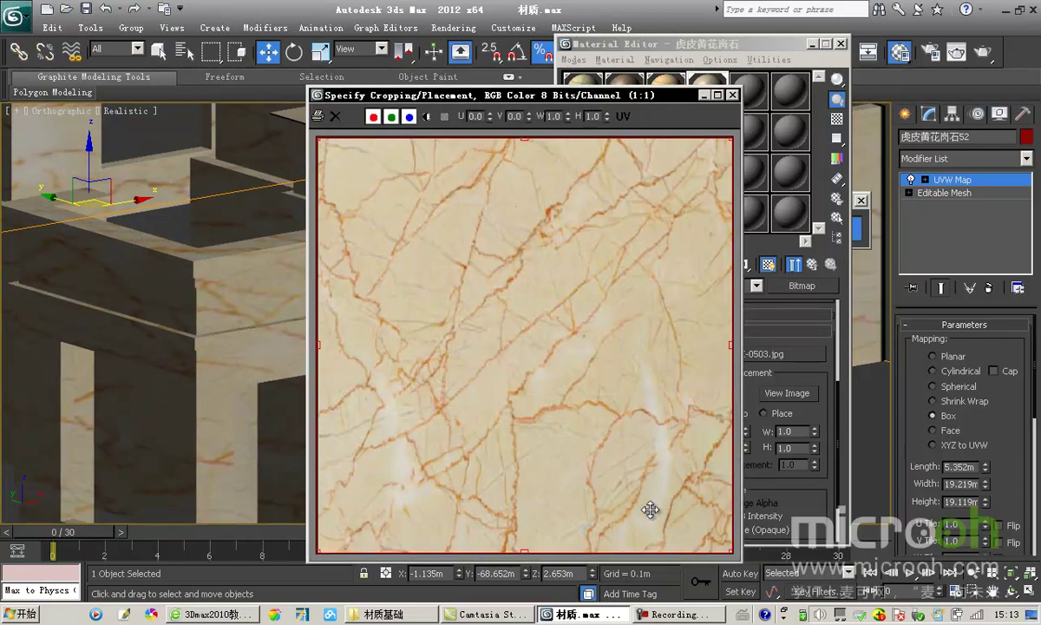
drag(557, 100, 532, 102)
click(703, 95)
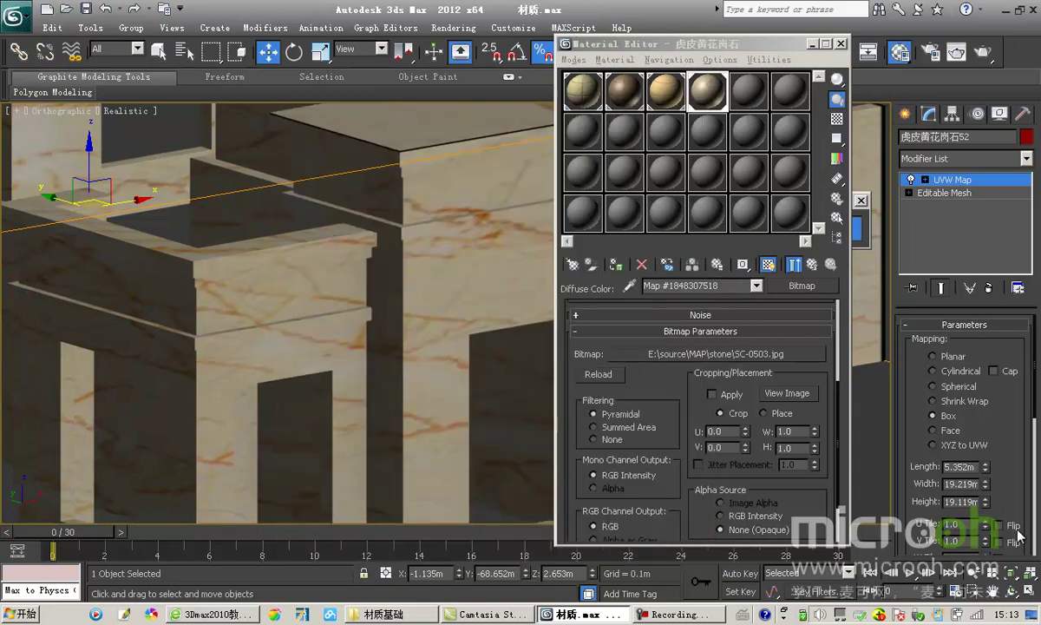
double_click(946, 465)
text(0.6)
key(Tab)
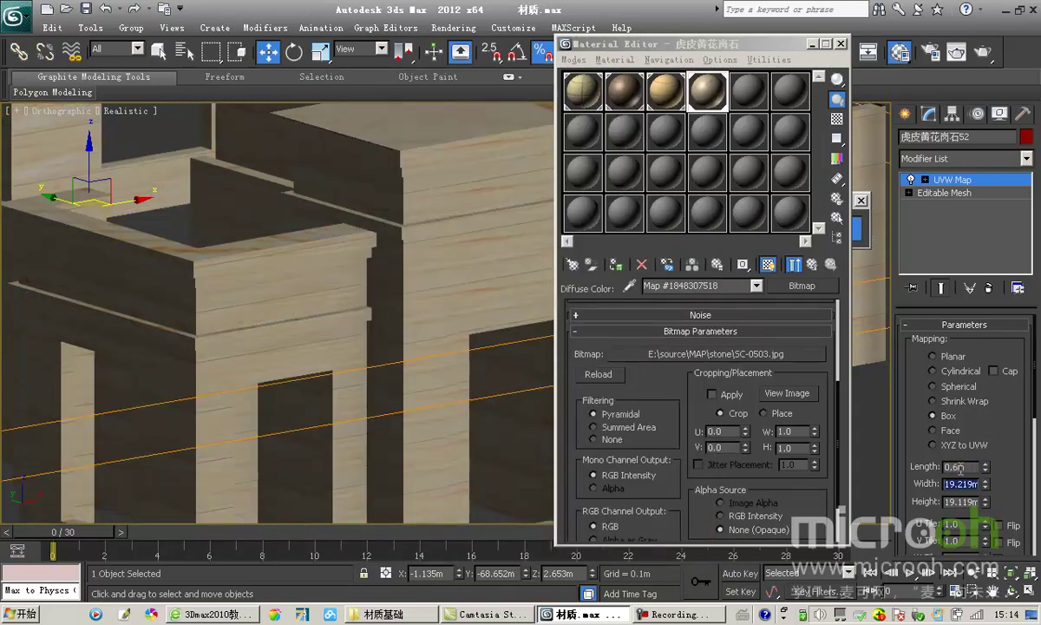
text(0.6)
key(Tab)
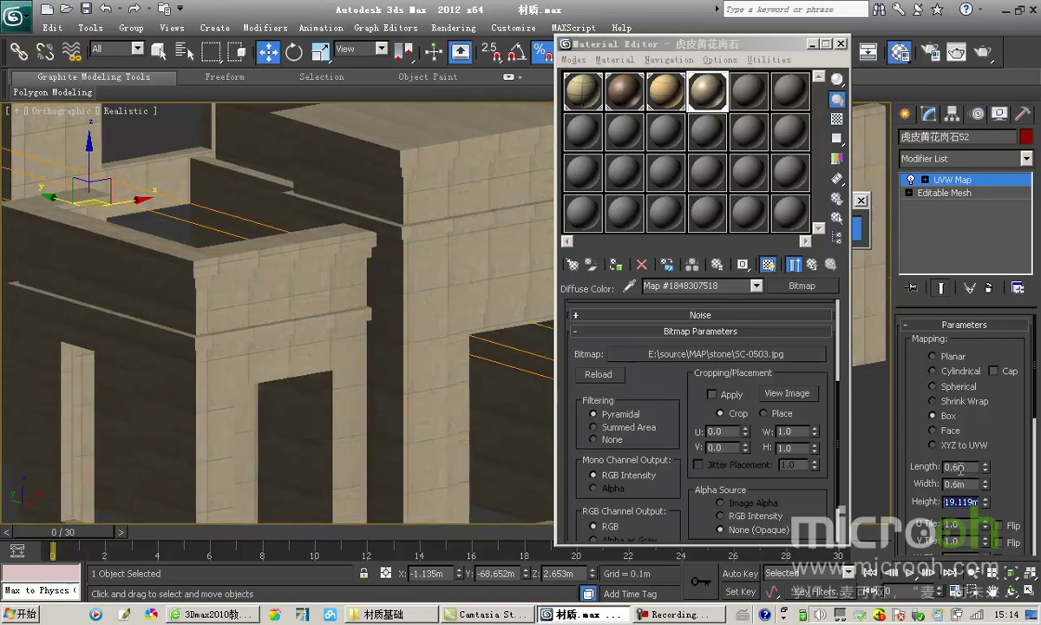
text(0.6)
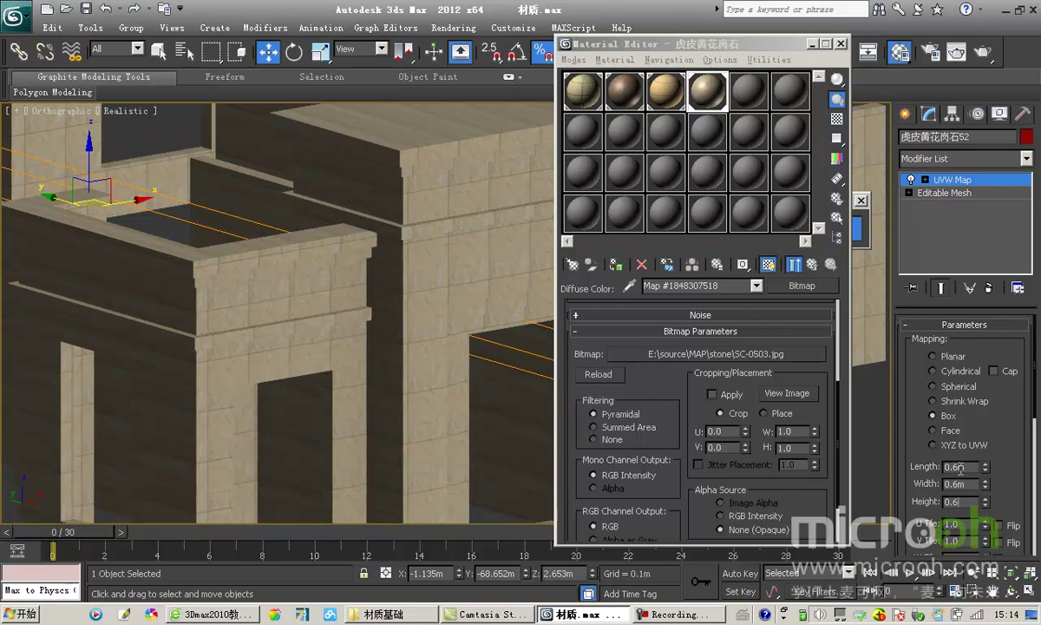
key(Return)
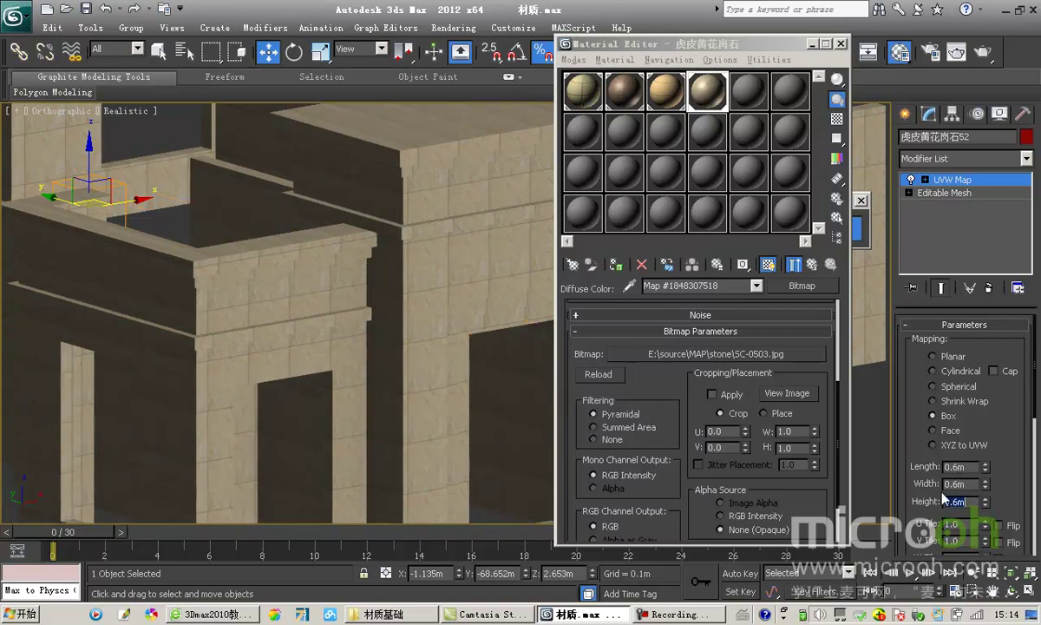
Step: Return to the 虎皮黄花岗石 parent material and copy its Diffuse Color map SC-0503.jpg to the Bump slot as an Instance
middle_drag(391, 247, 293, 128)
scroll(293, 130, down, 4)
scroll(225, 283, up, 4)
middle_drag(225, 284, 391, 374)
drag(629, 43, 653, 41)
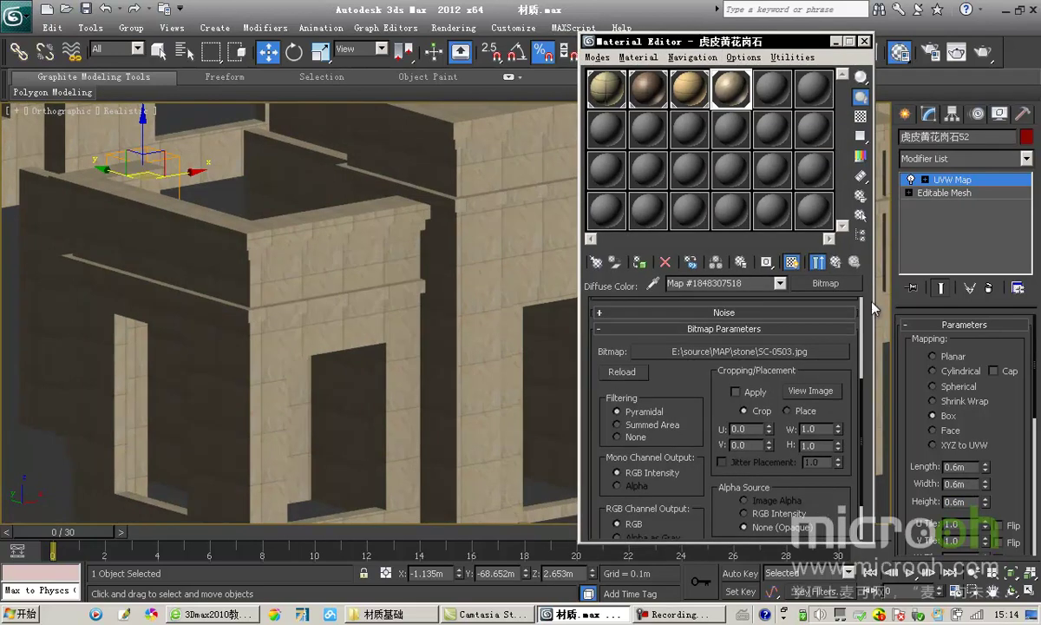
click(837, 261)
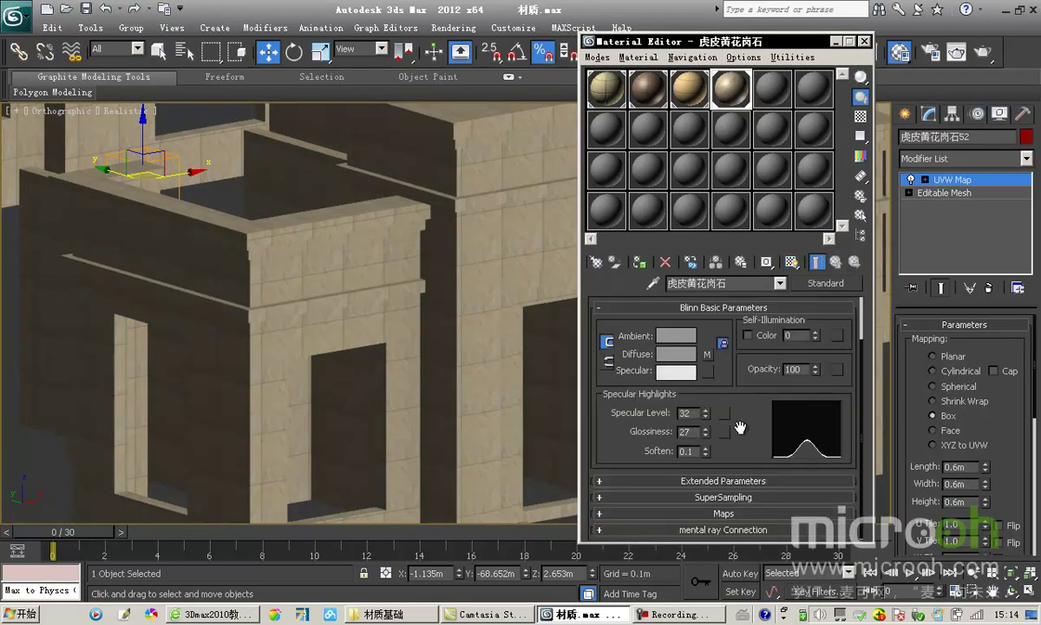
click(723, 512)
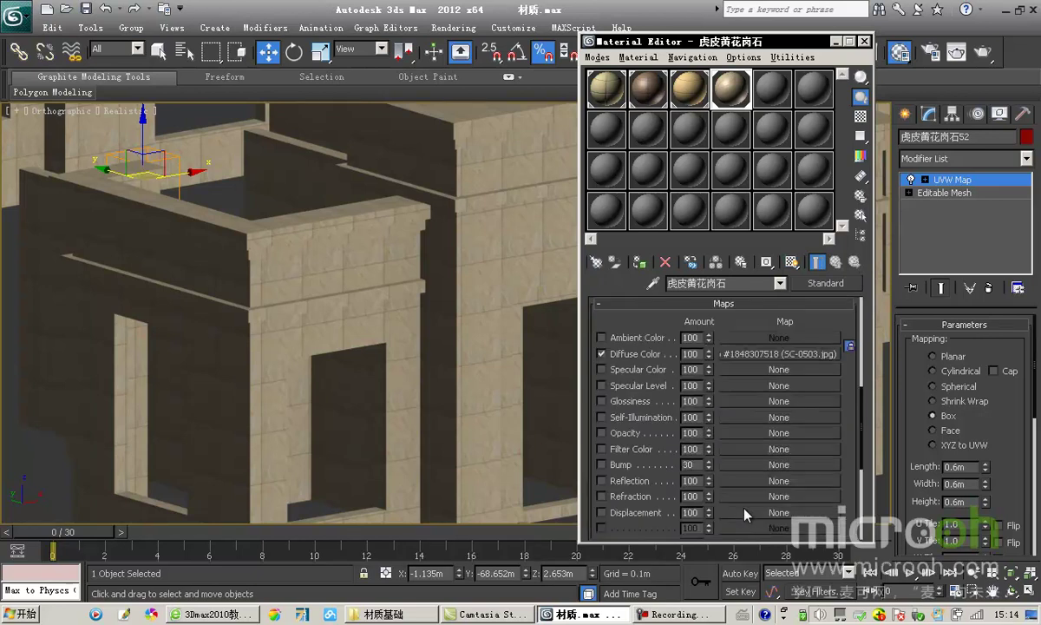
scroll(764, 336, down, 1)
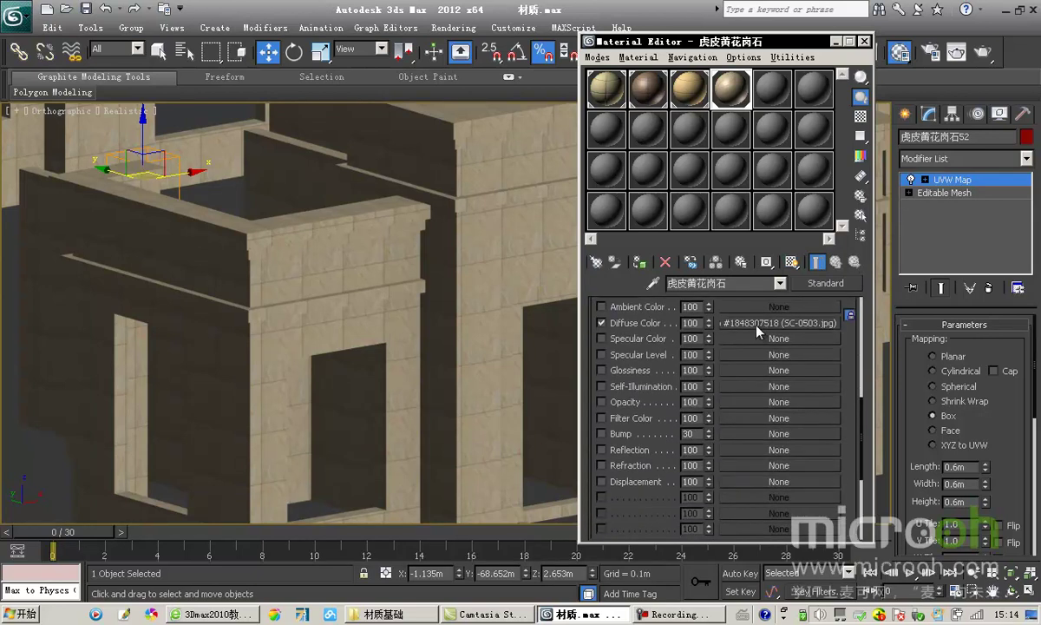
drag(751, 440, 750, 436)
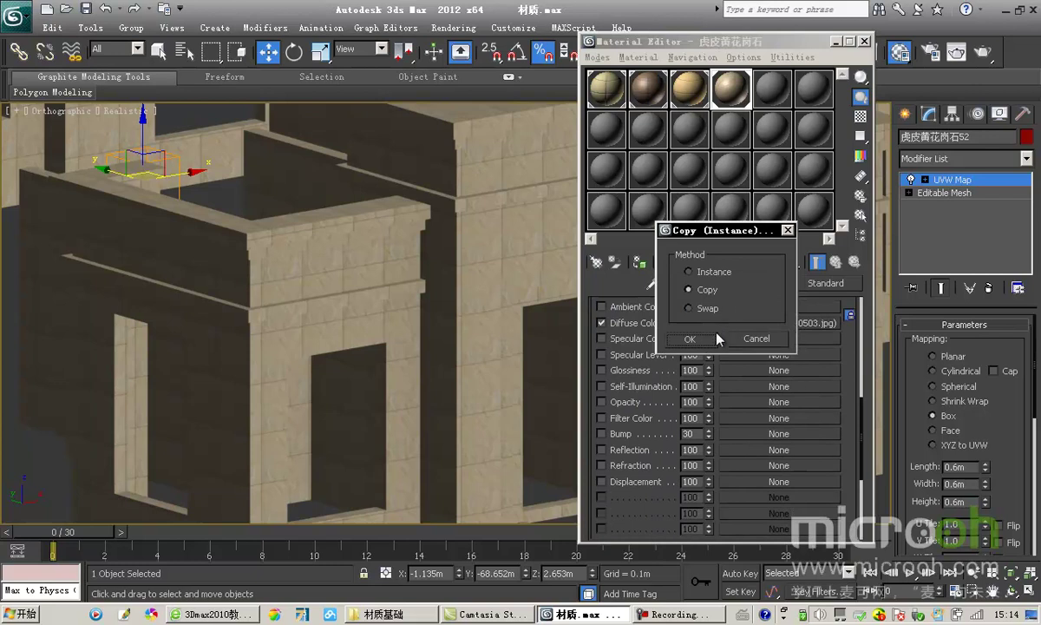
click(688, 271)
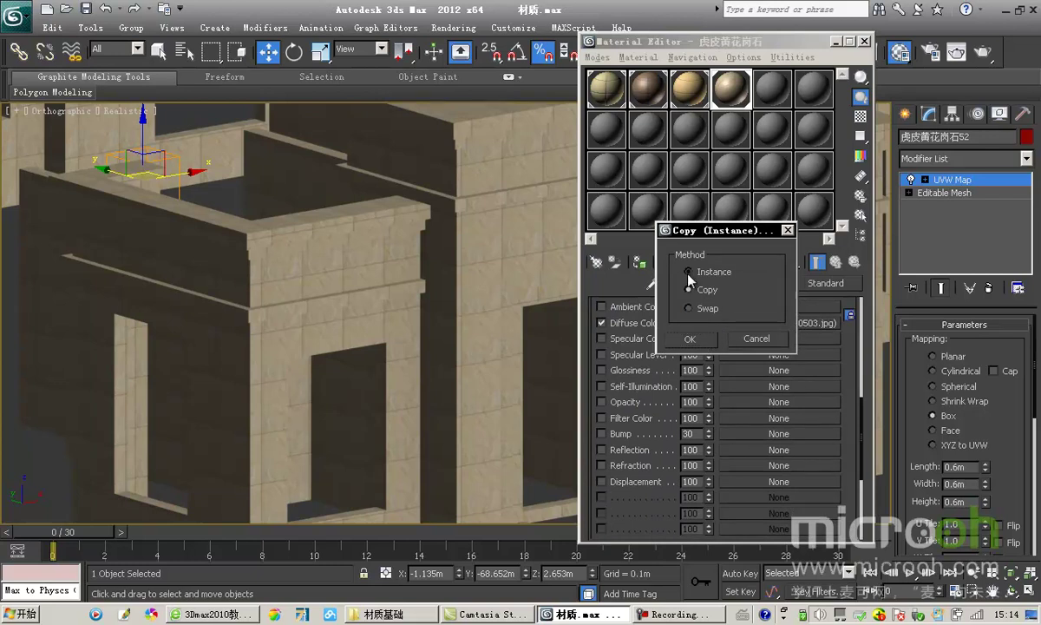
click(690, 339)
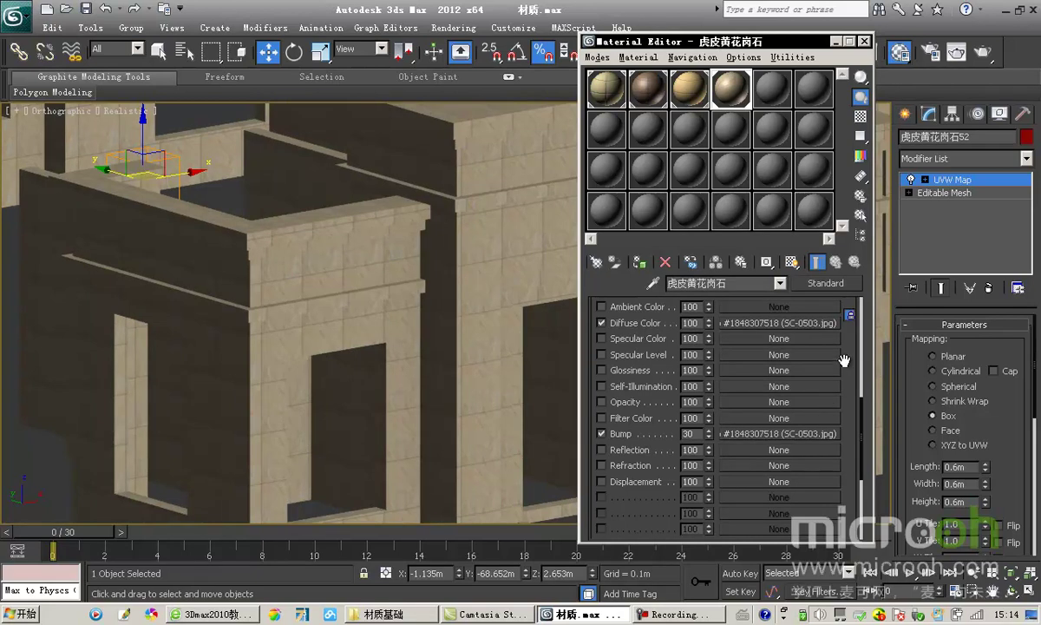
Step: Inspect the stone texture on the walls, exit isolation mode, and hide the 虎皮黄花岗石 walls
scroll(792, 343, up, 2)
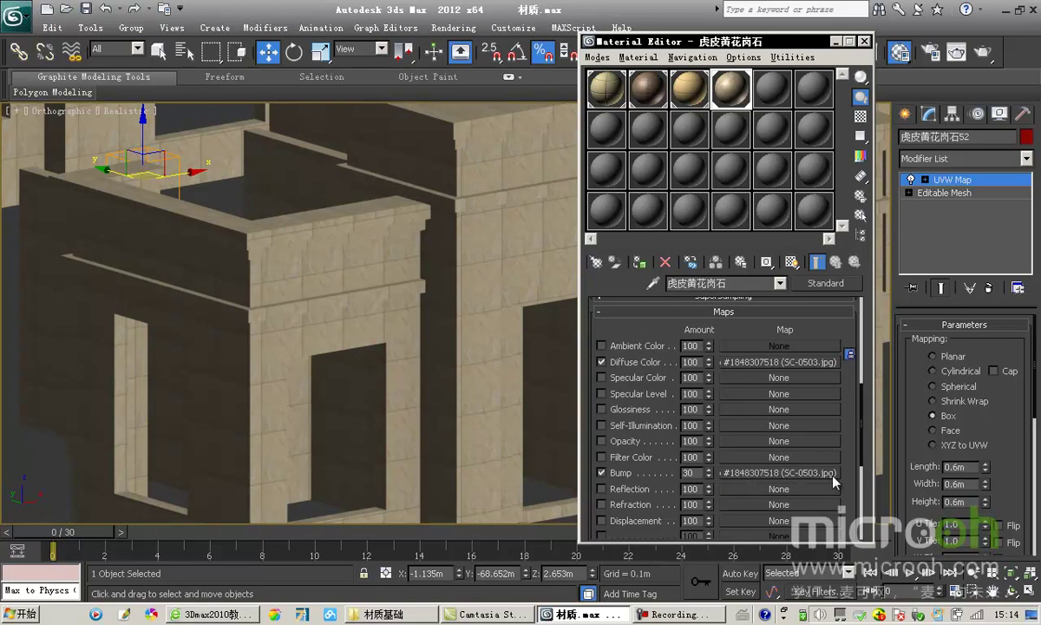
scroll(380, 251, up, 5)
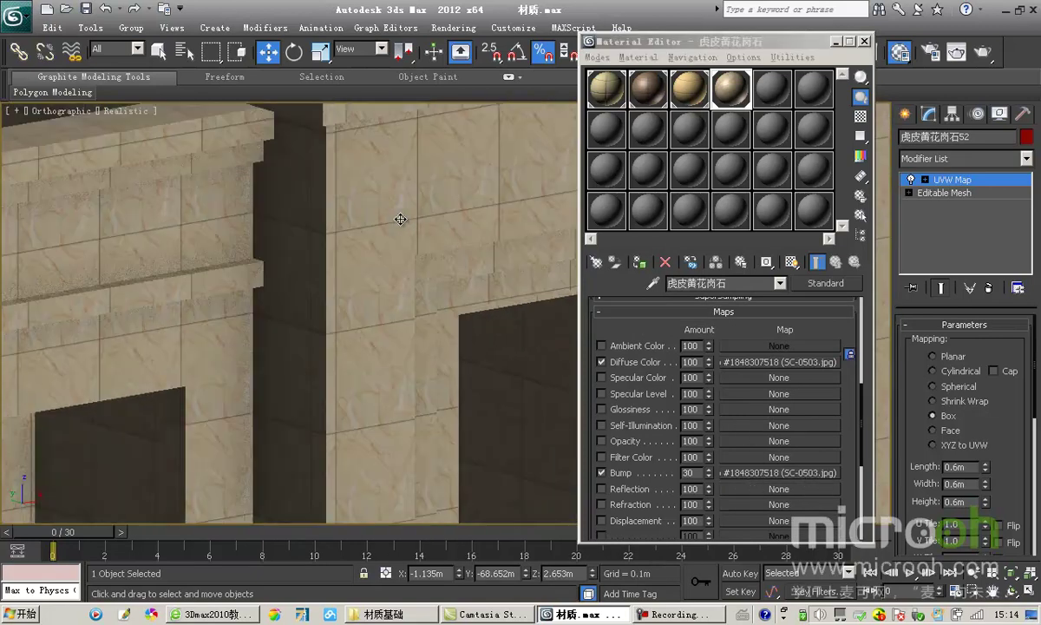
middle_drag(404, 230, 439, 384)
scroll(441, 357, down, 4)
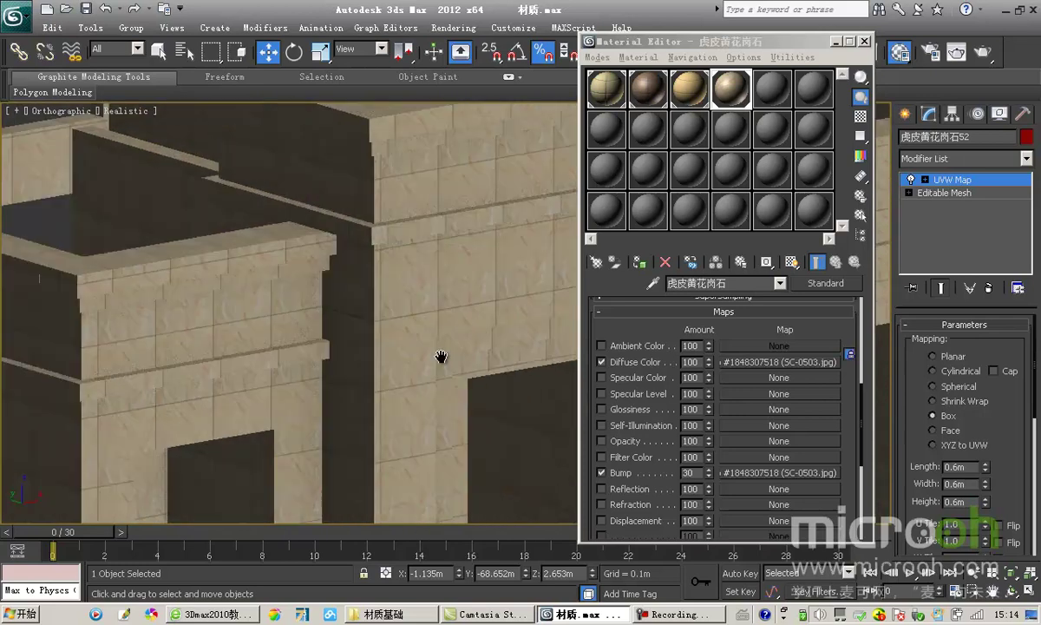
middle_drag(420, 321, 460, 256)
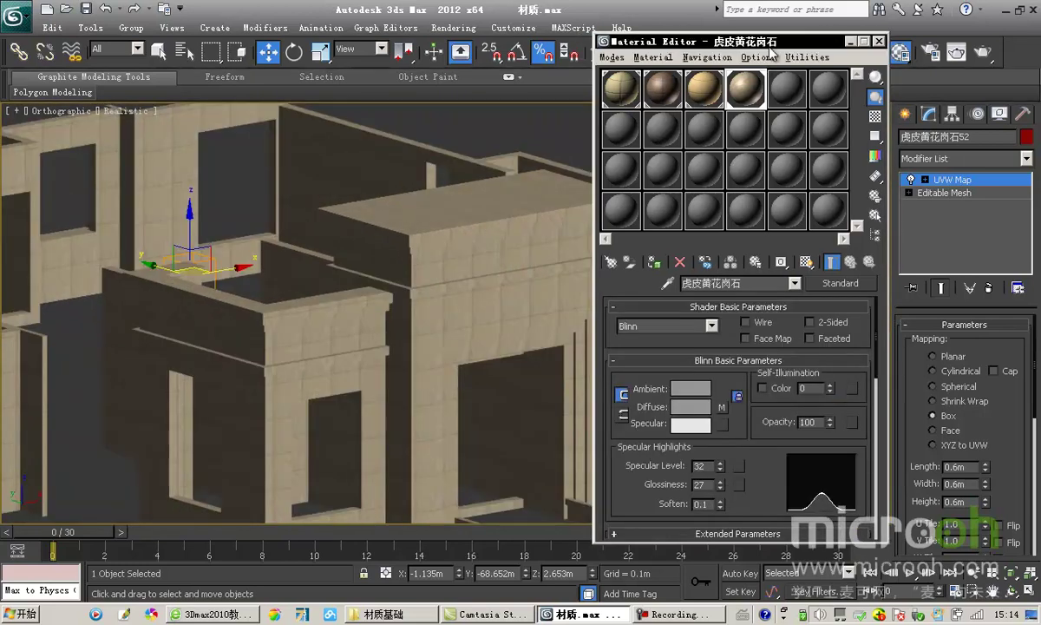
drag(771, 40, 986, 39)
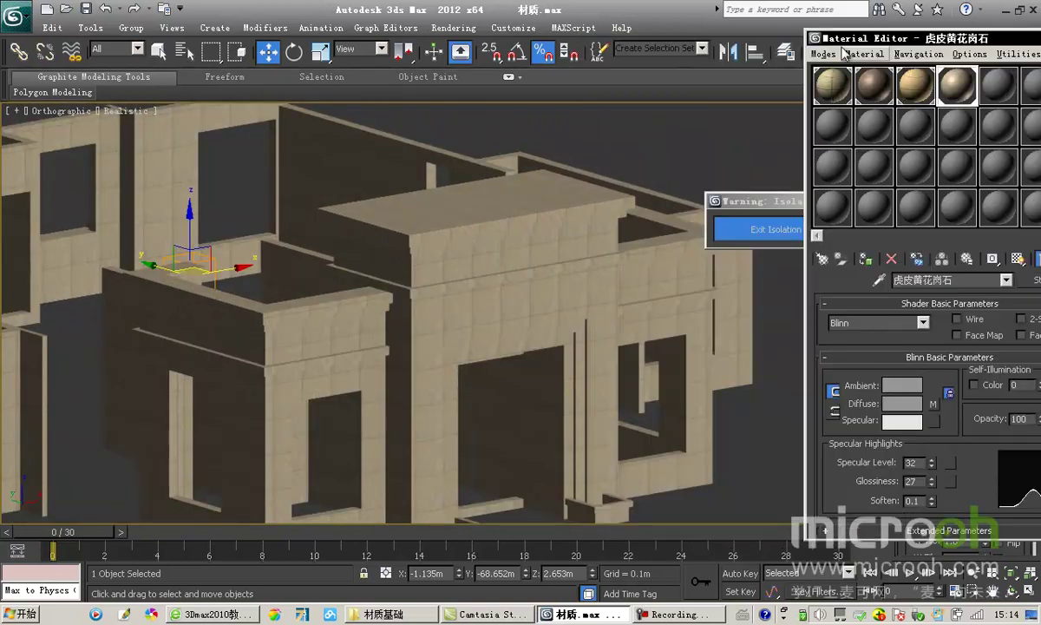
click(777, 222)
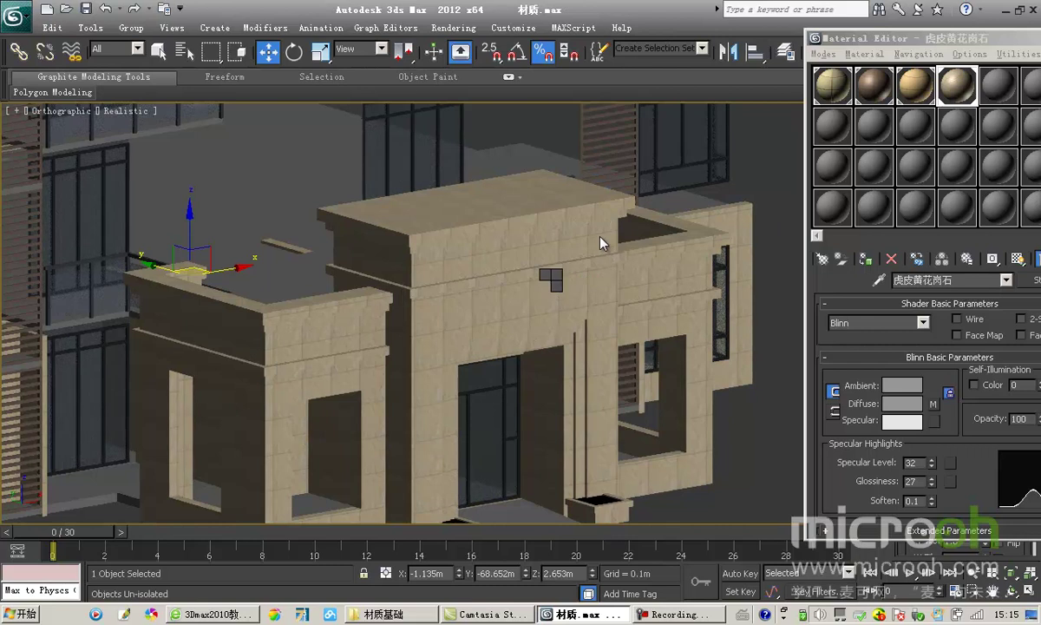
click(603, 239)
Step: Sample the 玻璃 material from a window pane of the upper floors into the fifth, unused sample slot
middle_drag(318, 295, 616, 316)
scroll(616, 317, down, 5)
scroll(542, 286, down, 1)
scroll(421, 223, up, 1)
scroll(558, 353, up, 2)
scroll(522, 267, up, 1)
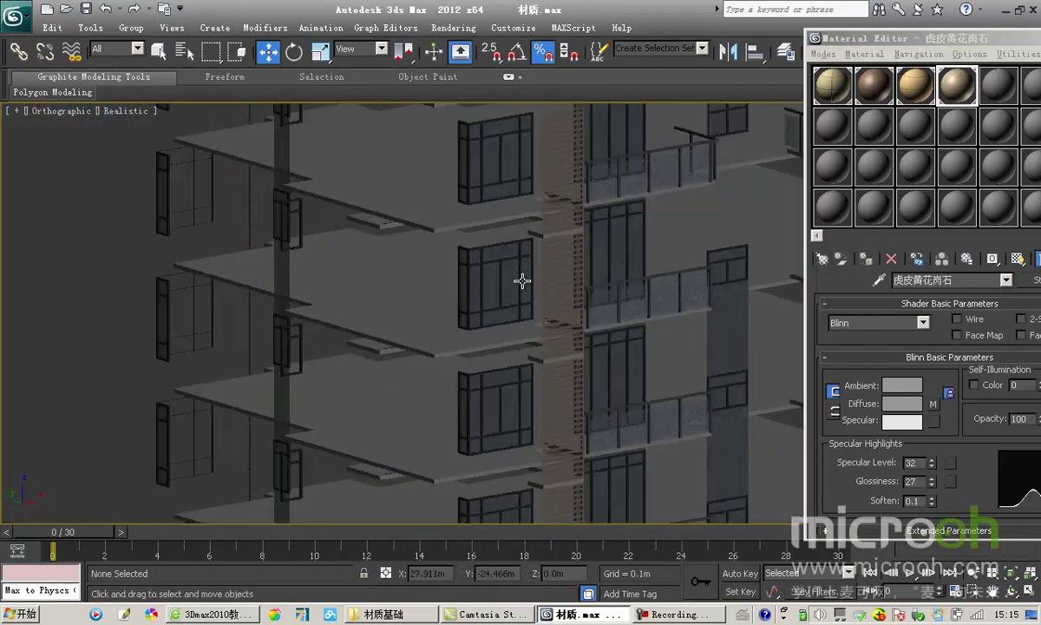
middle_drag(522, 268, 391, 384)
drag(929, 37, 868, 43)
click(938, 90)
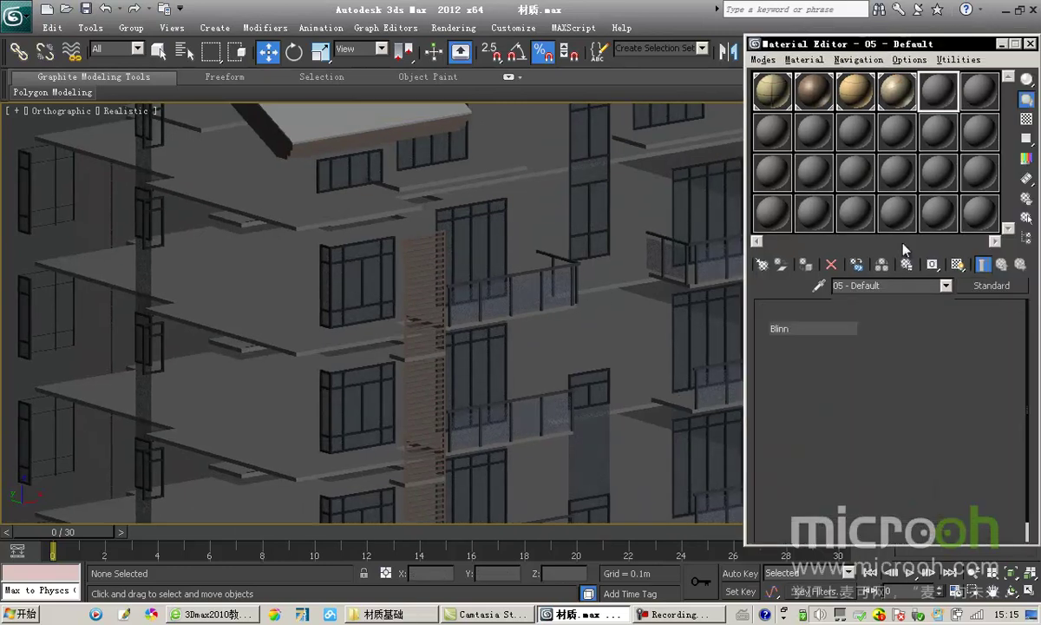
click(818, 285)
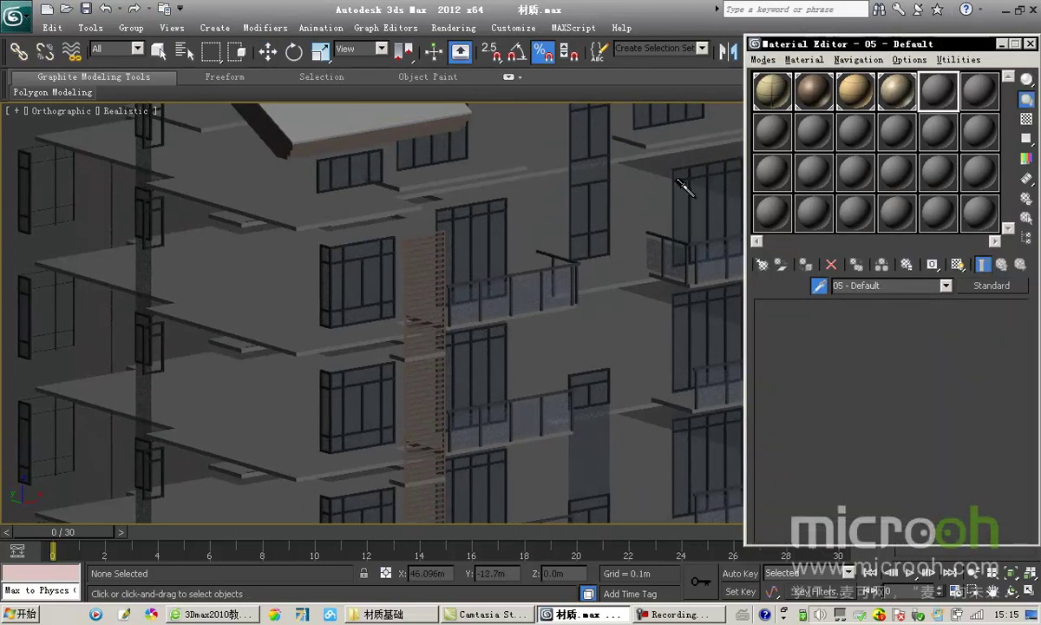
click(682, 181)
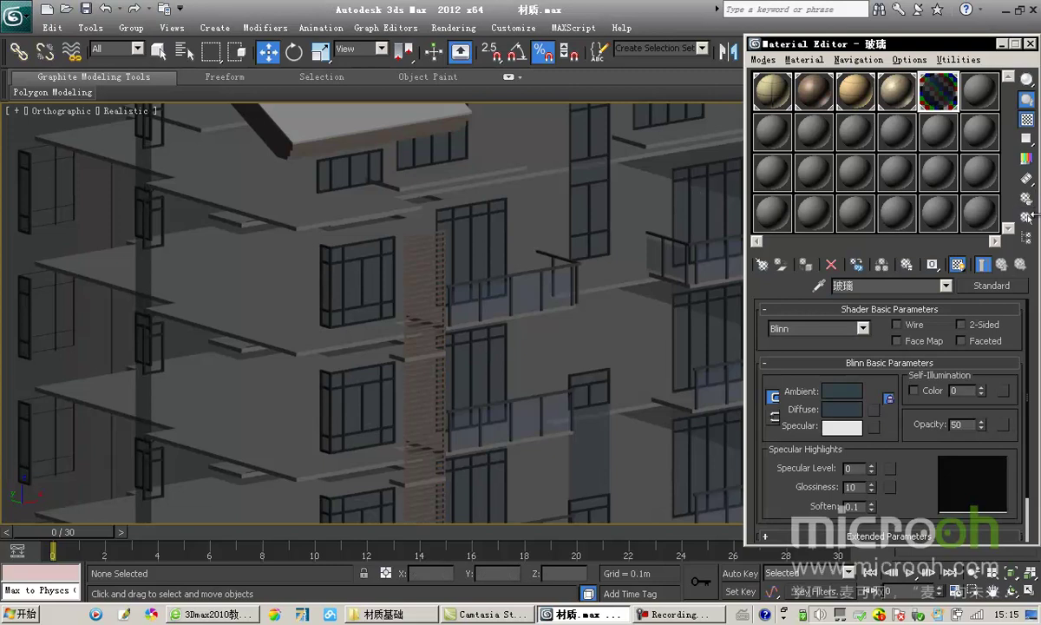
Step: Select the objects that use the 玻璃 material, 玻璃52 and 玻璃53, and isolate them
click(1026, 217)
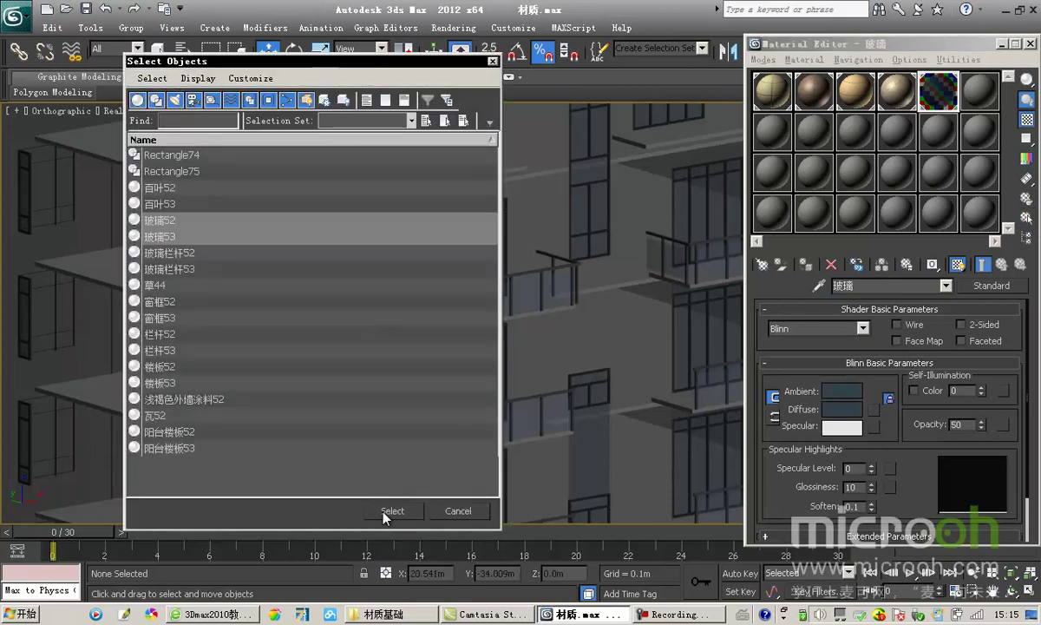
click(382, 510)
key(alt+q)
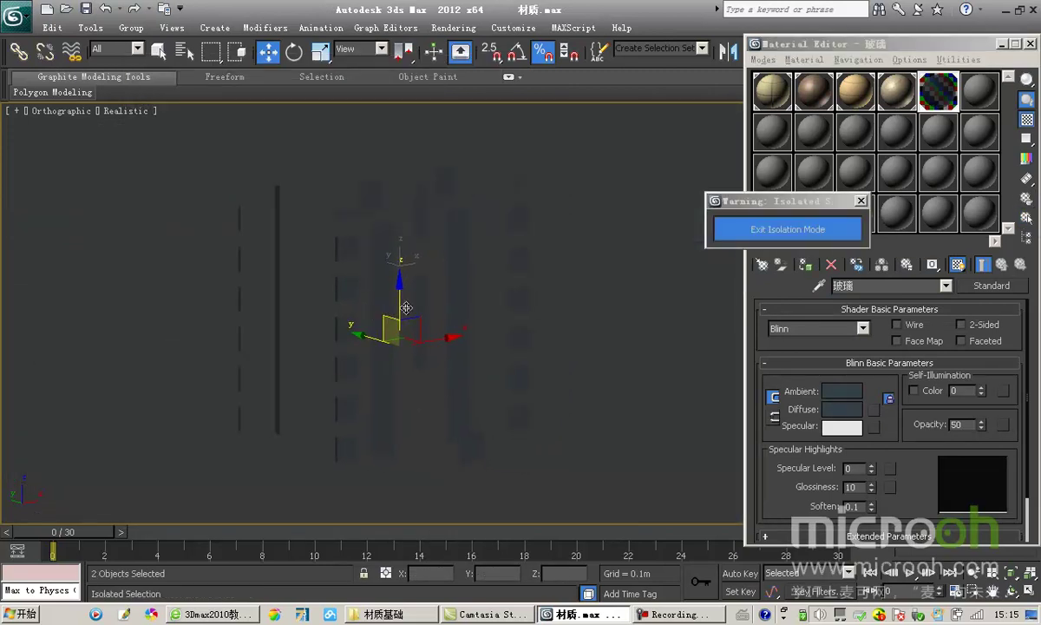
Step: Change the 玻璃 material's diffuse colour to a dark blue-grey with RGB 39, 45, 56
click(838, 46)
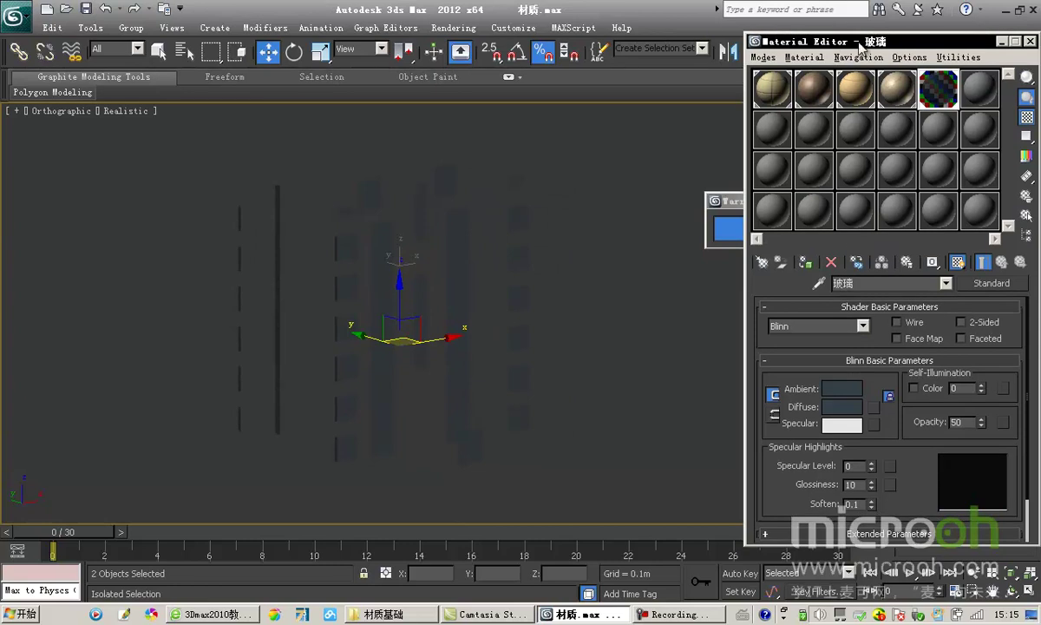
drag(858, 44, 712, 36)
drag(744, 367, 743, 339)
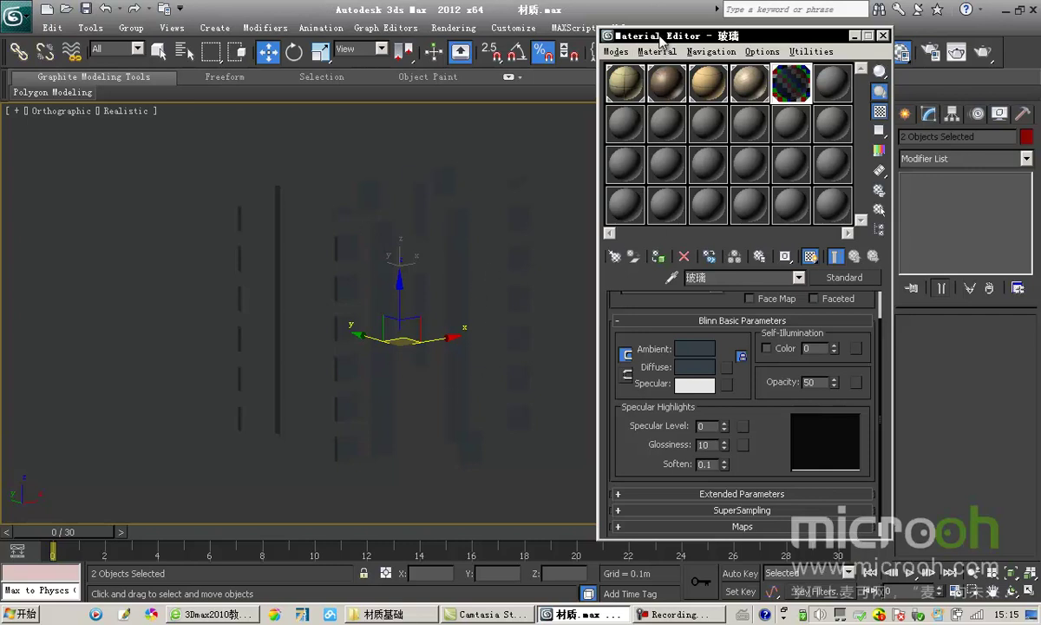
drag(624, 36, 643, 37)
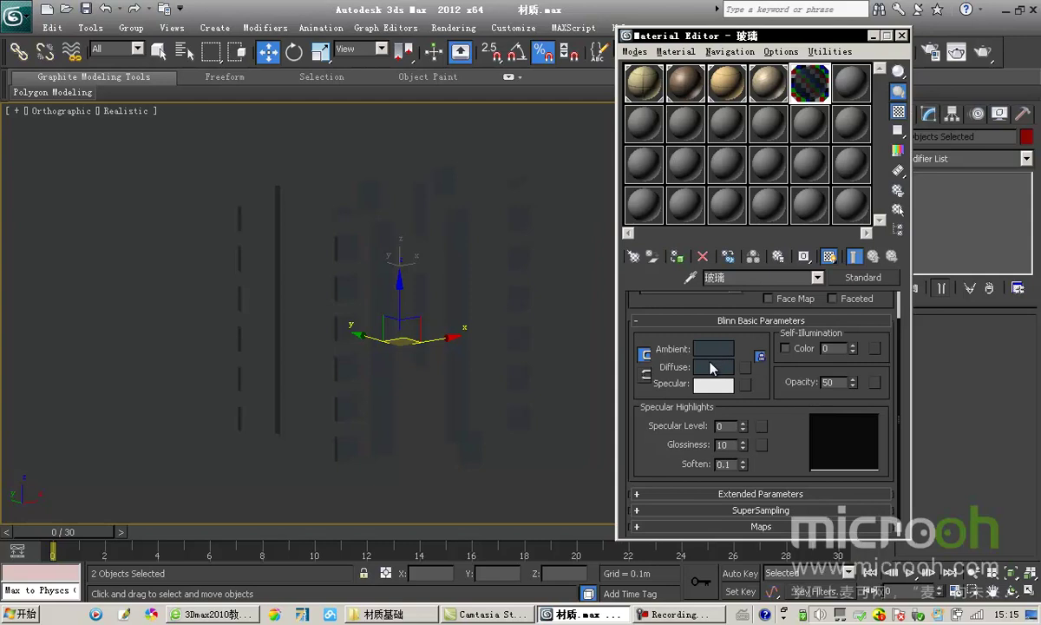
click(711, 366)
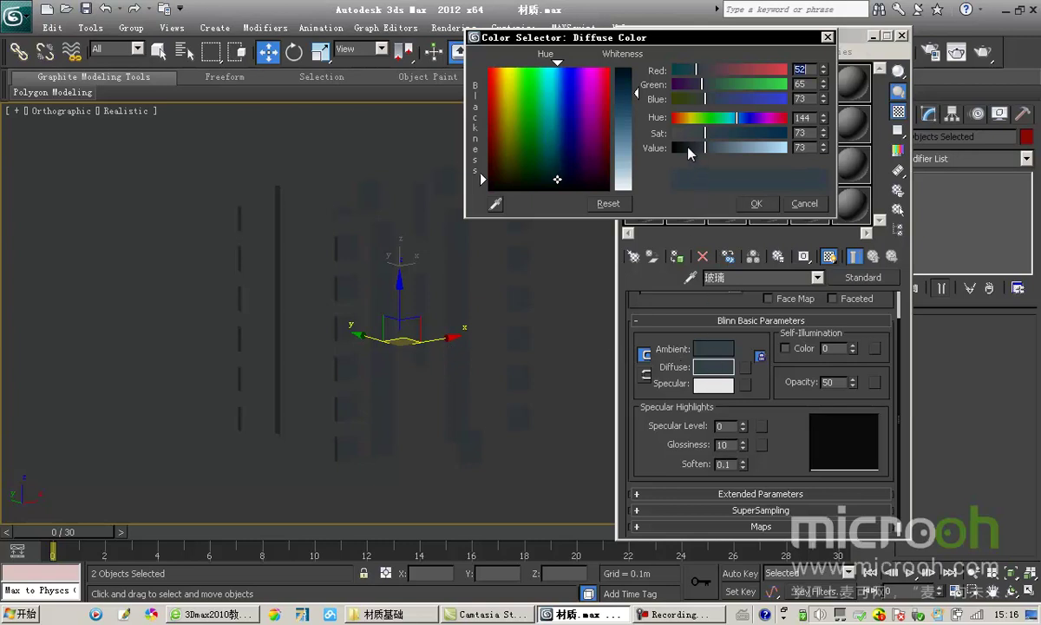
drag(691, 149, 697, 149)
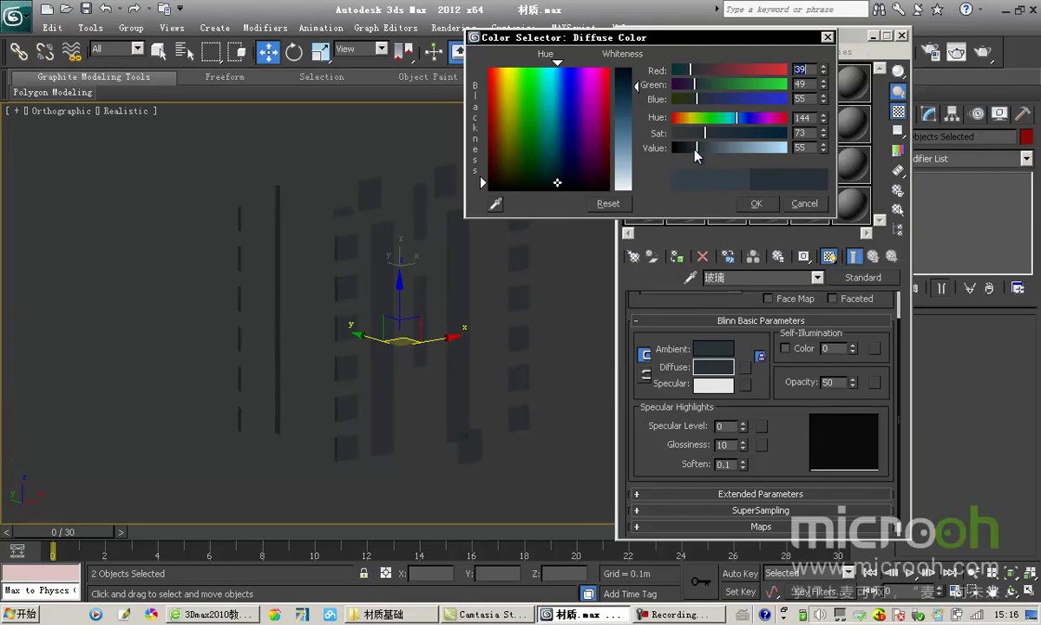
click(548, 181)
drag(548, 182, 562, 181)
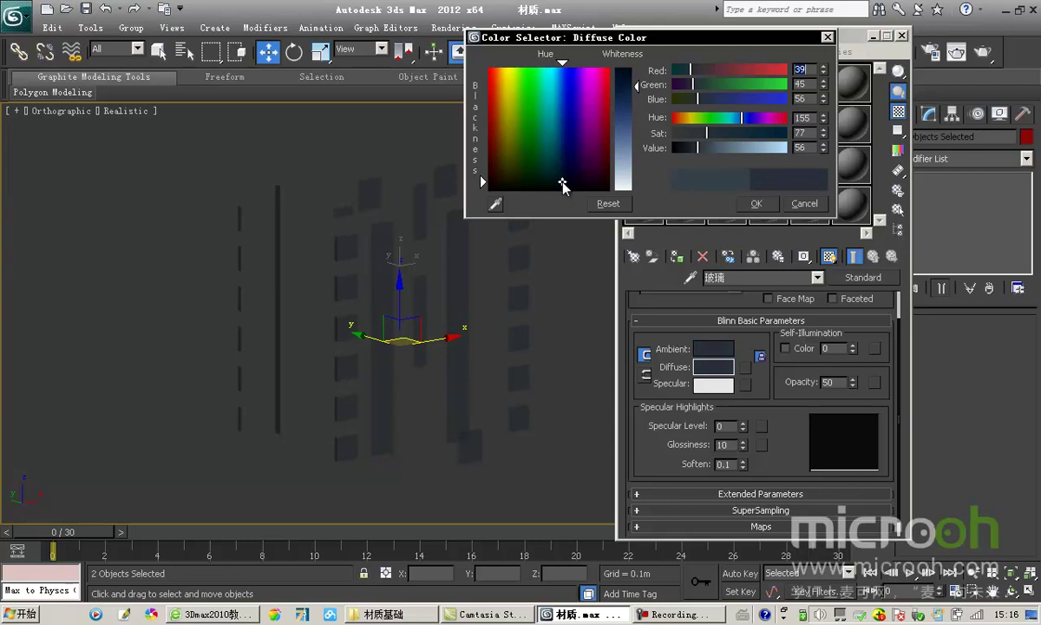
click(753, 204)
Step: Open an enlarged preview of the 玻璃 sample and expand the material's Extended Parameters
double_click(802, 92)
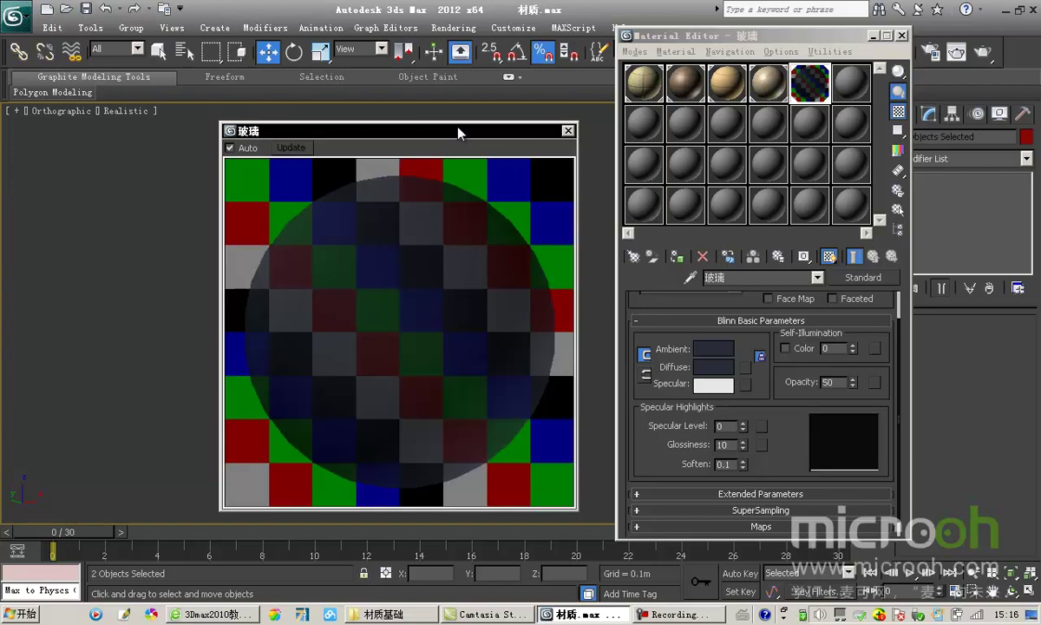
drag(437, 132, 432, 92)
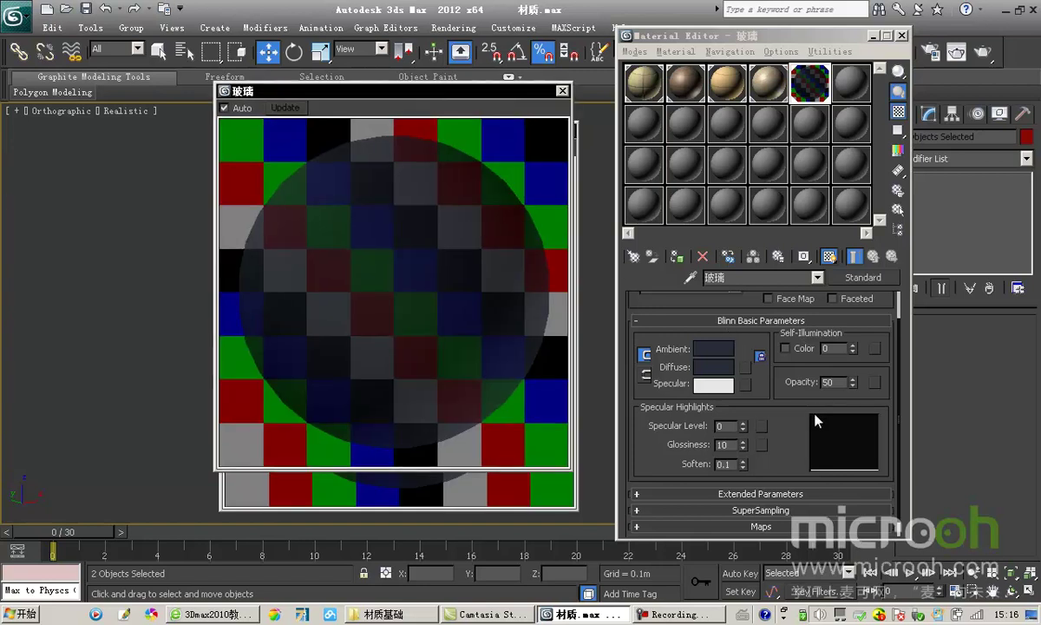
scroll(785, 460, down, 1)
click(762, 477)
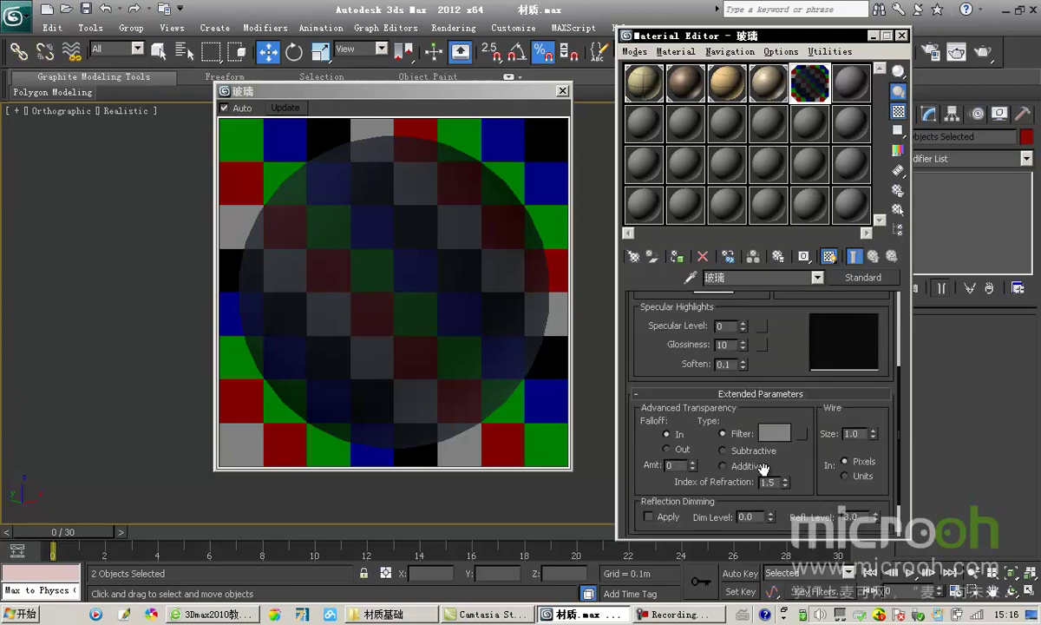
scroll(781, 382, up, 2)
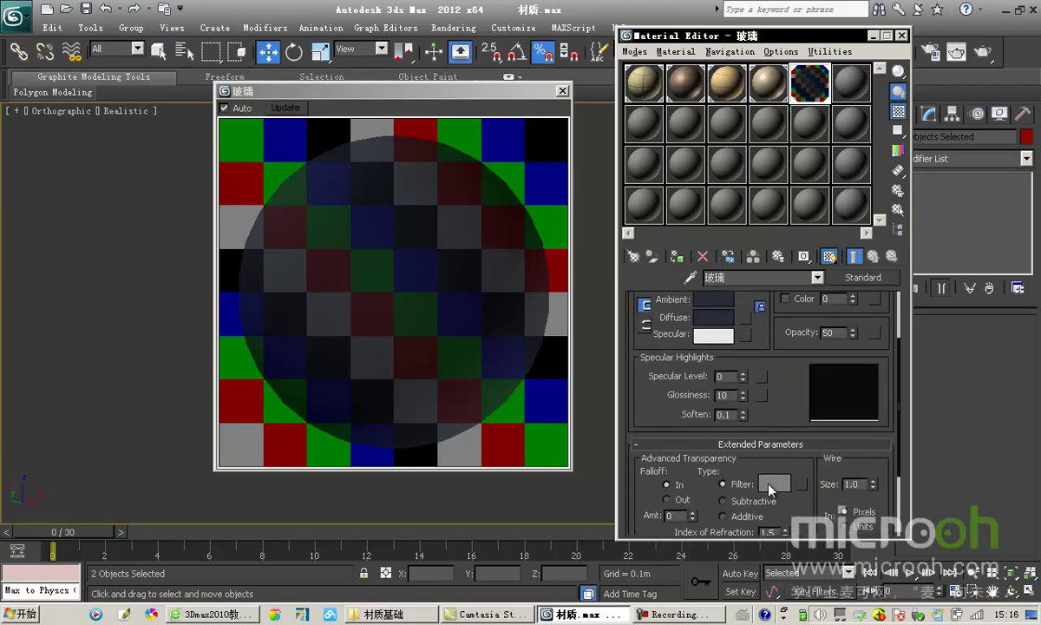
click(768, 486)
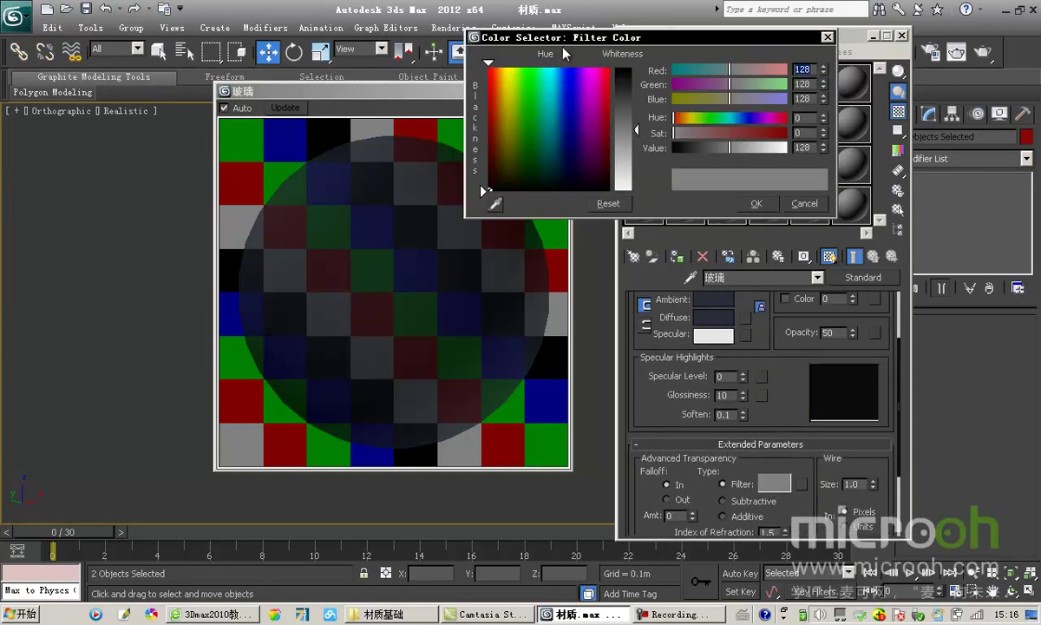
click(587, 153)
drag(666, 124, 657, 95)
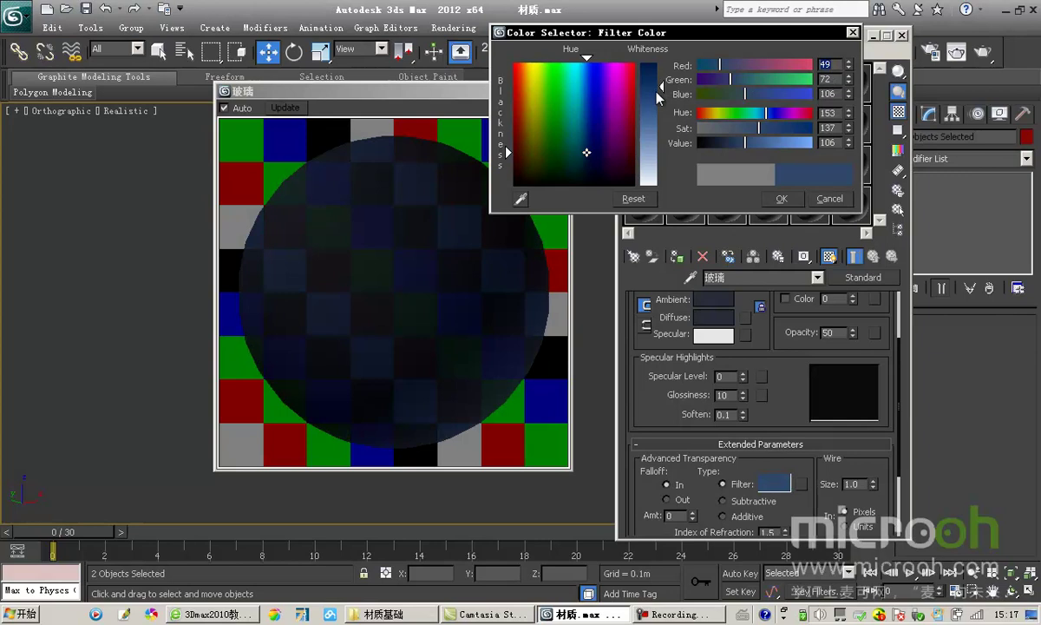
click(839, 198)
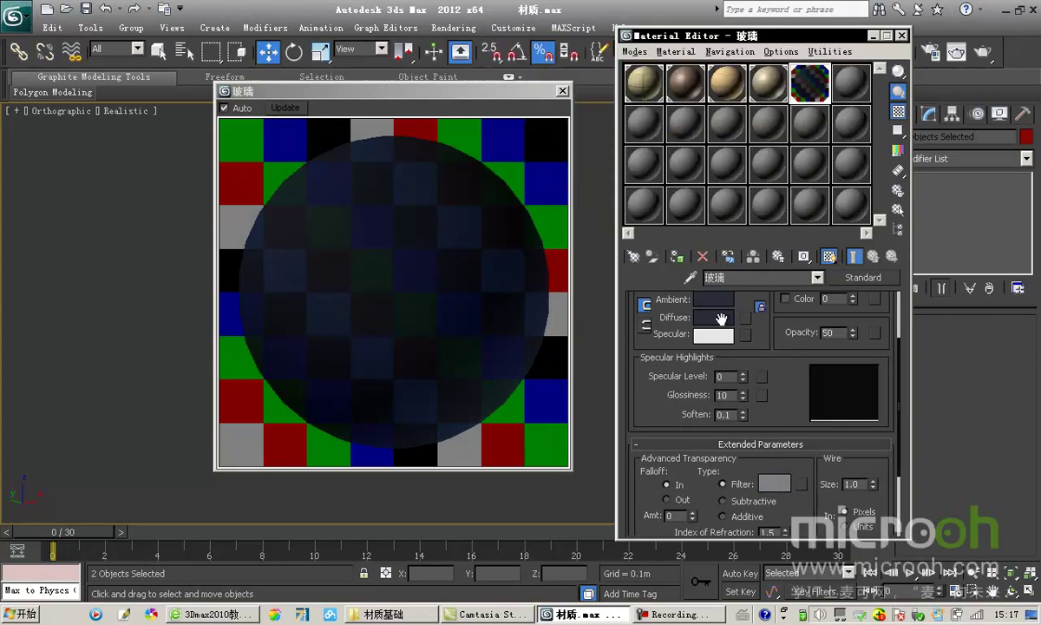
Step: Copy the 玻璃 material's diffuse colour to its Filter colour and raise the Specular Level to 90
drag(789, 483, 776, 488)
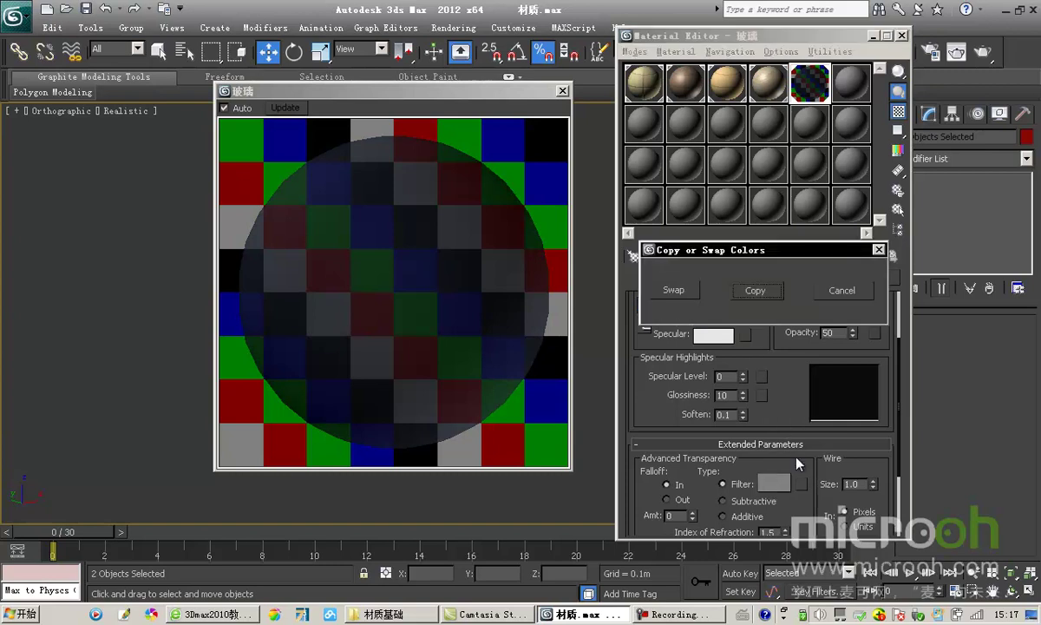
click(757, 290)
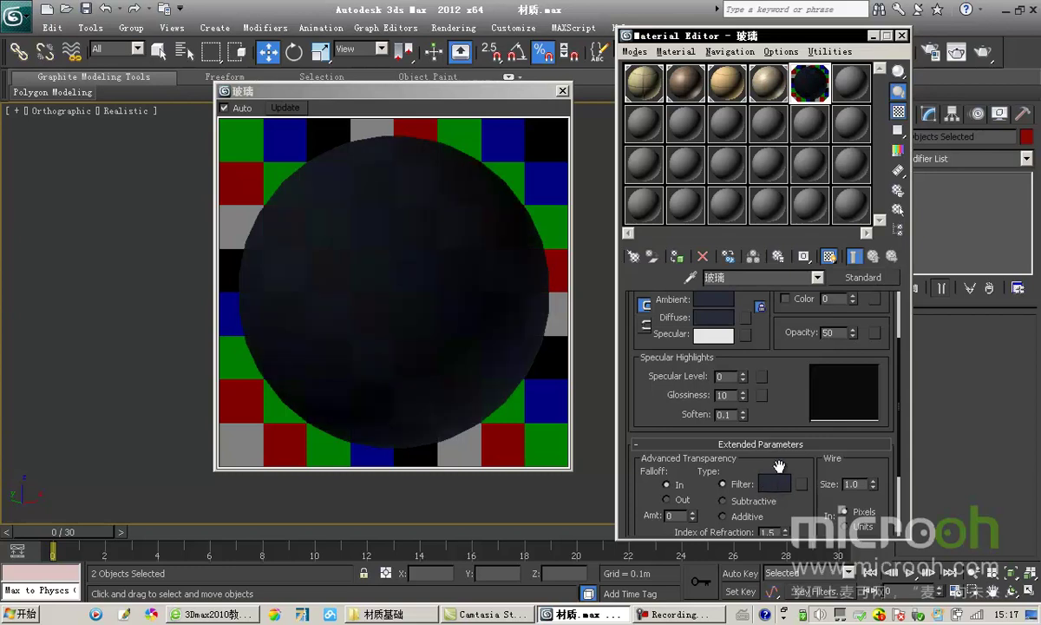
scroll(743, 376, down, 1)
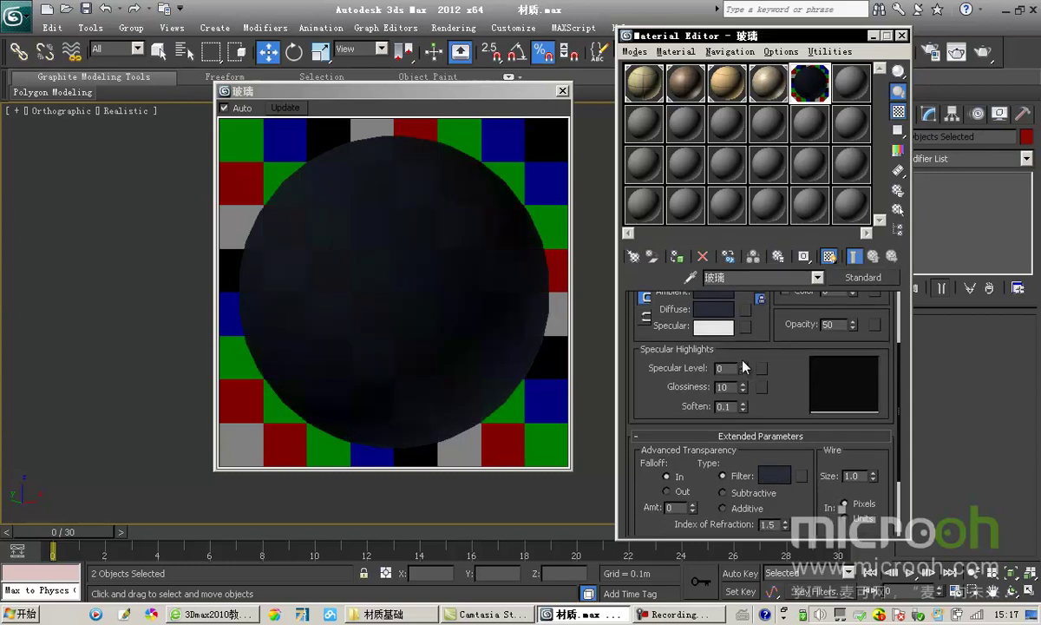
drag(742, 368, 747, 300)
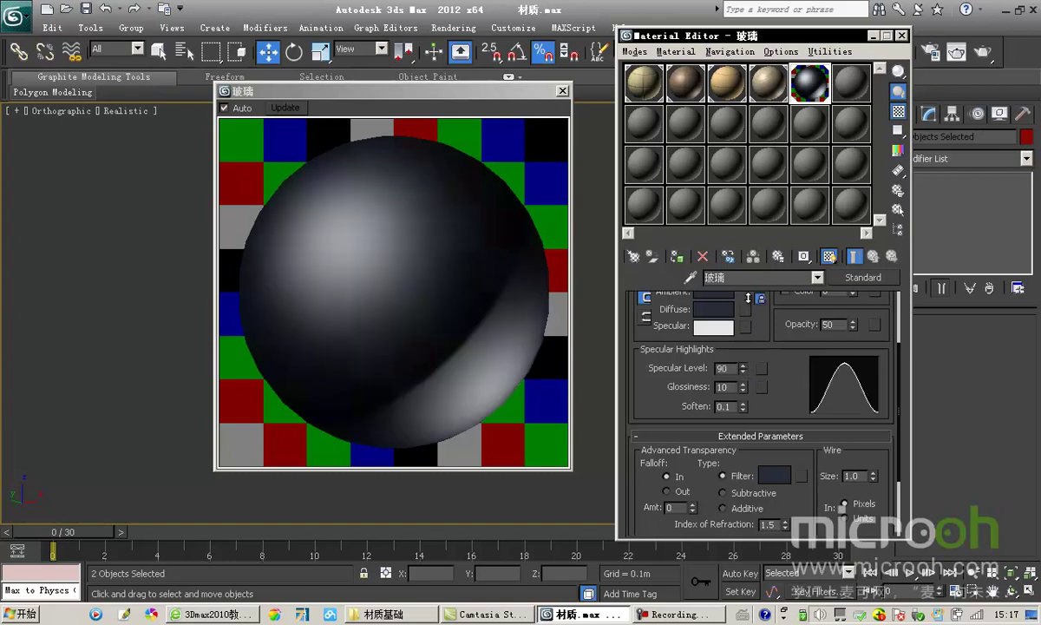
Step: Set the 玻璃 material's Specular Level to 94 and its Glossiness to 50
double_click(733, 368)
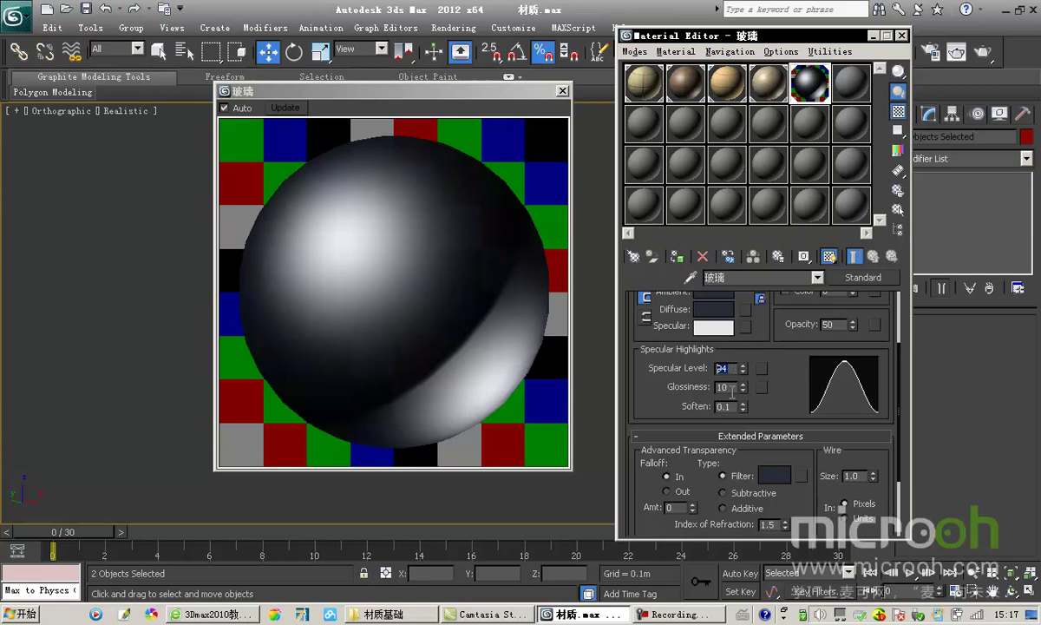
double_click(727, 388)
text(50)
key(Return)
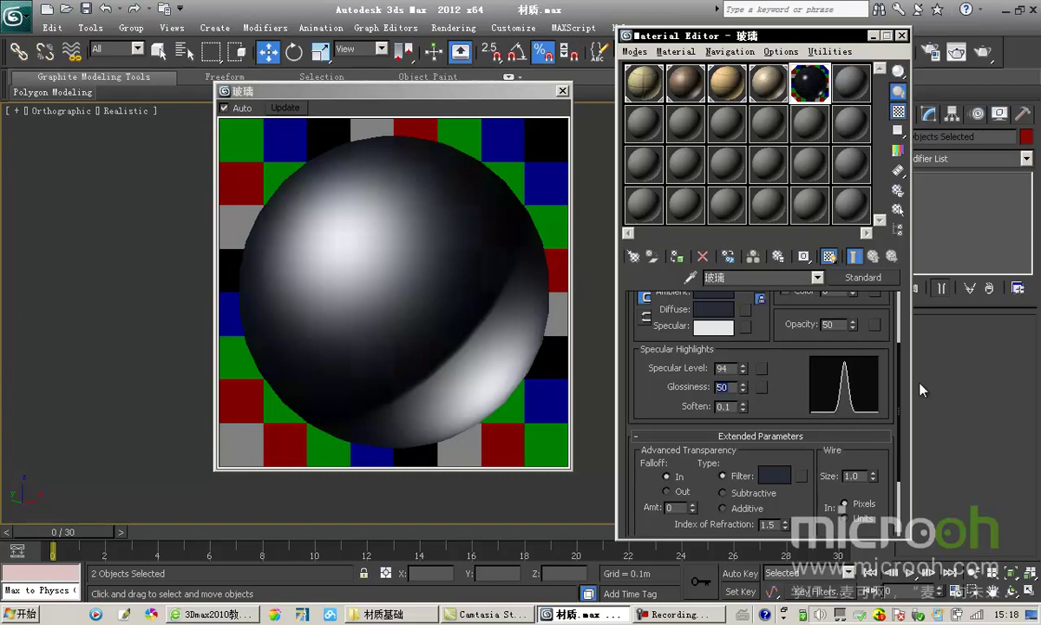
Step: Shift the enlarged 玻璃 sample preview slightly and expand the material's Maps rollout
drag(790, 387, 779, 233)
drag(807, 412, 804, 475)
drag(405, 90, 389, 93)
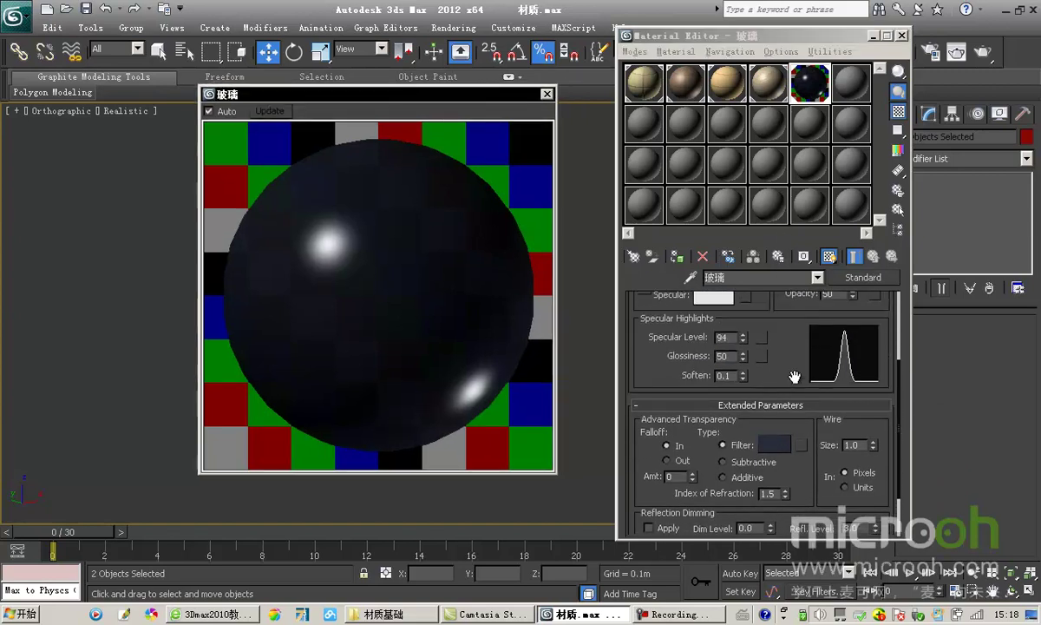
drag(792, 360, 705, 302)
click(775, 513)
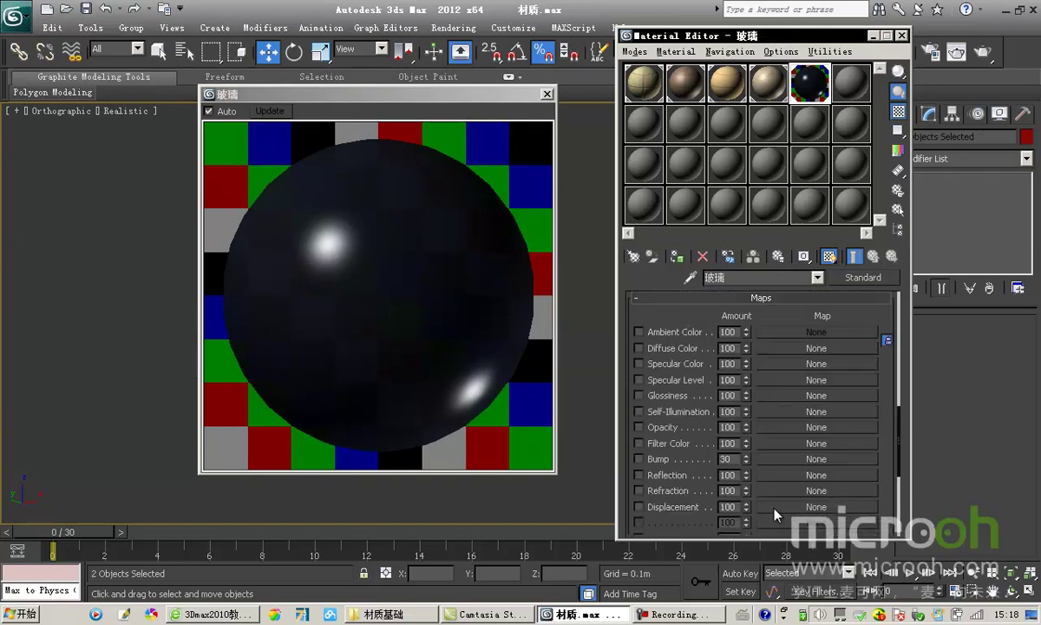
Step: Assign a VRayMap to the 玻璃 material's Reflection map and return to the parent material
mouse_move(791, 318)
mouse_down()
mouse_move(792, 307)
mouse_move(793, 318)
mouse_up()
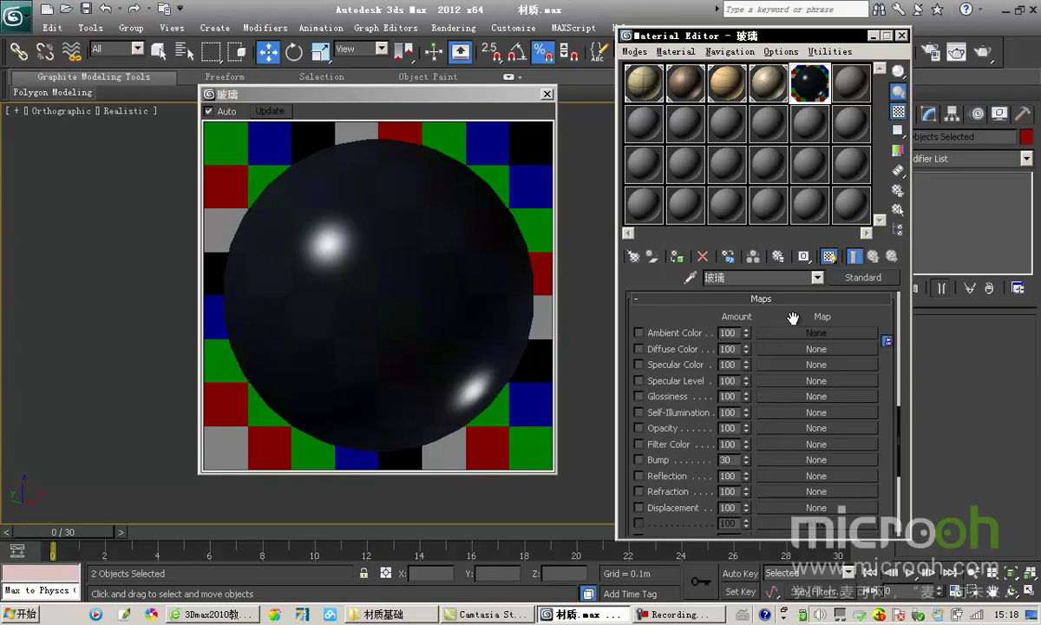
drag(793, 318, 803, 564)
drag(792, 328, 791, 438)
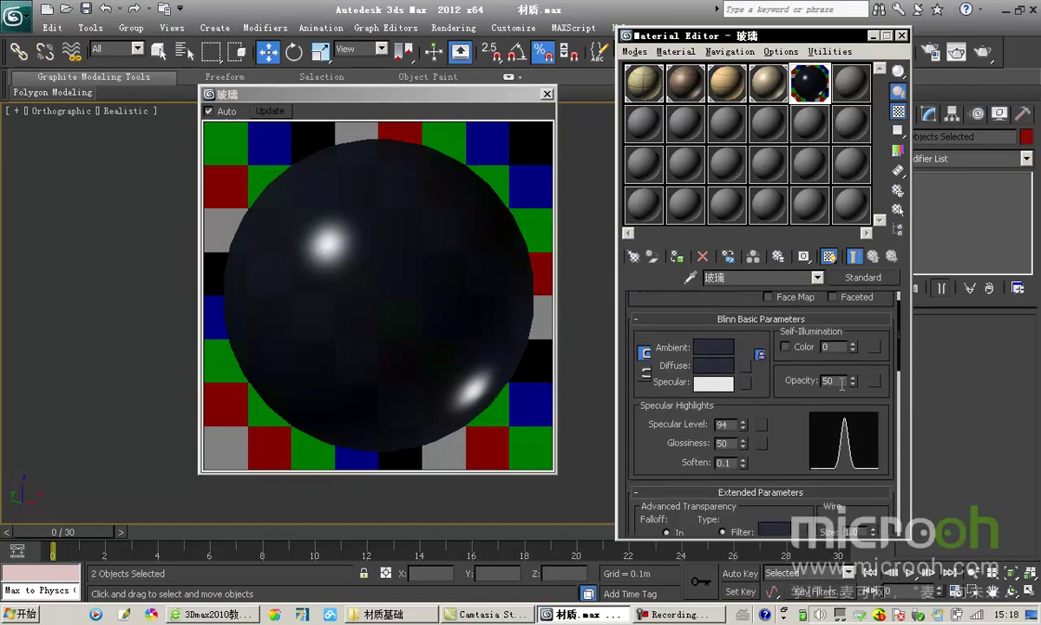
drag(838, 383, 756, 385)
scroll(792, 451, down, 10)
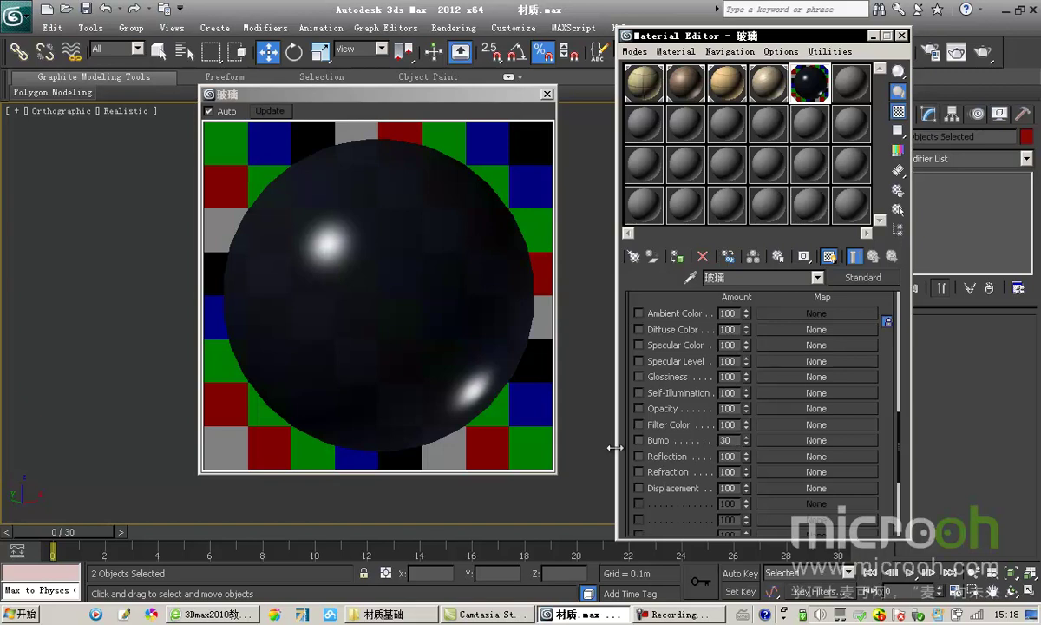
click(777, 457)
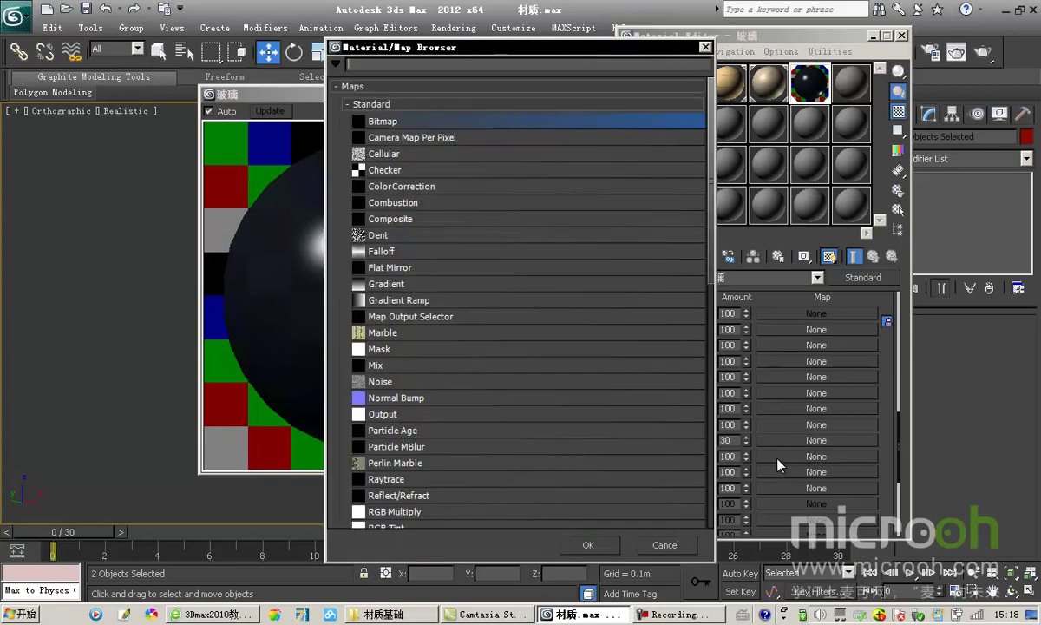
click(369, 104)
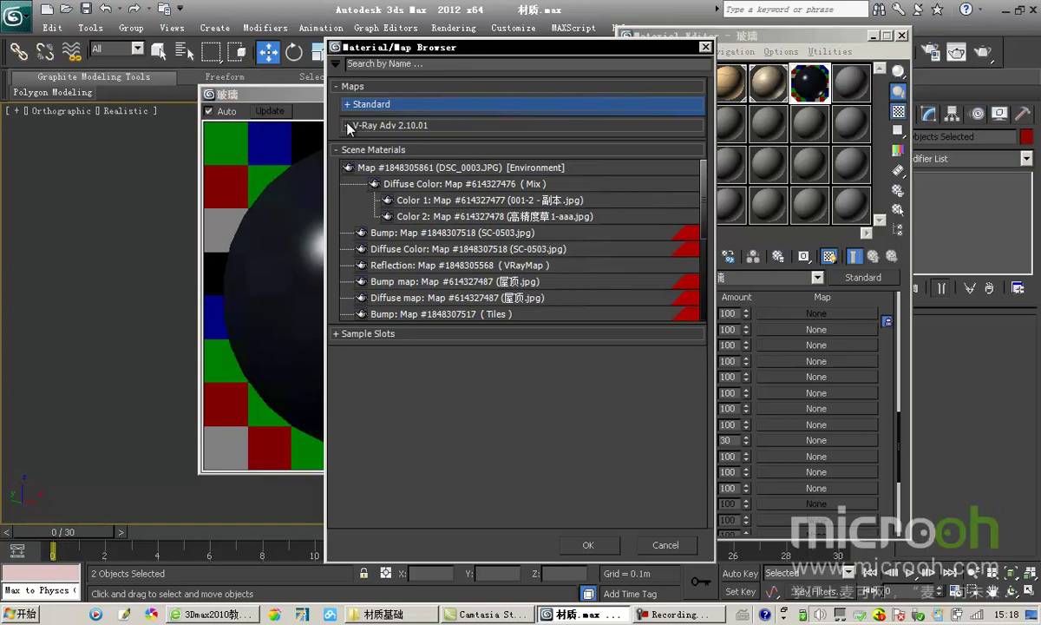
click(349, 127)
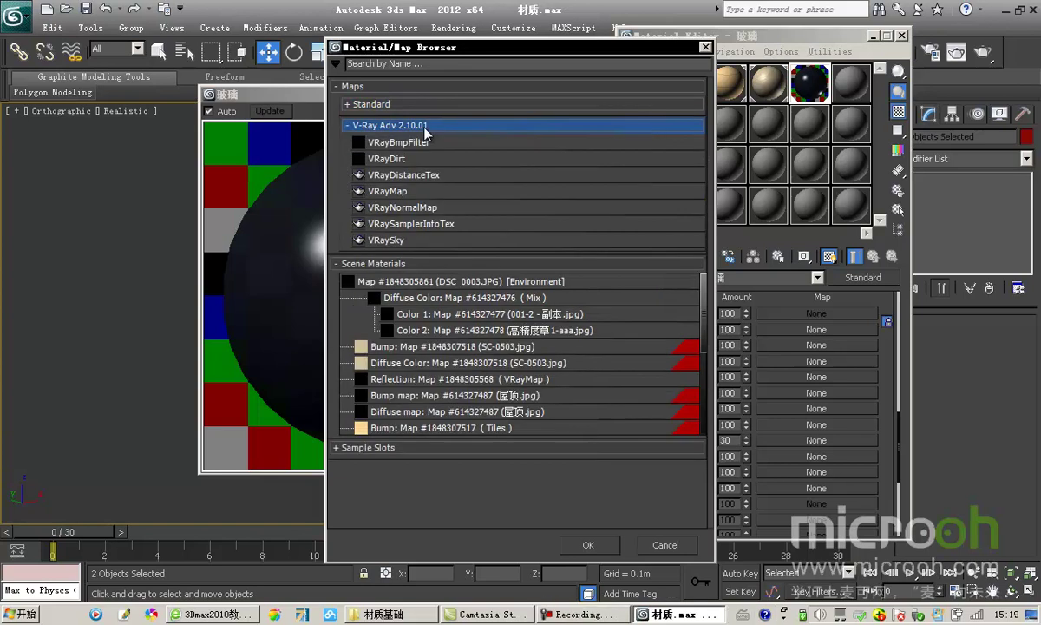
double_click(390, 193)
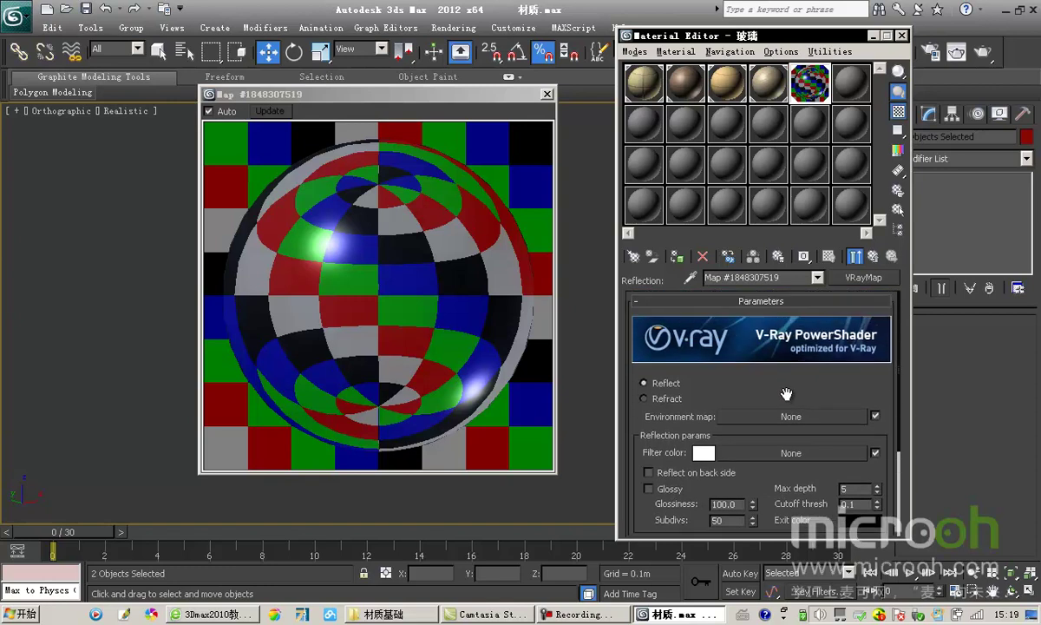
click(872, 256)
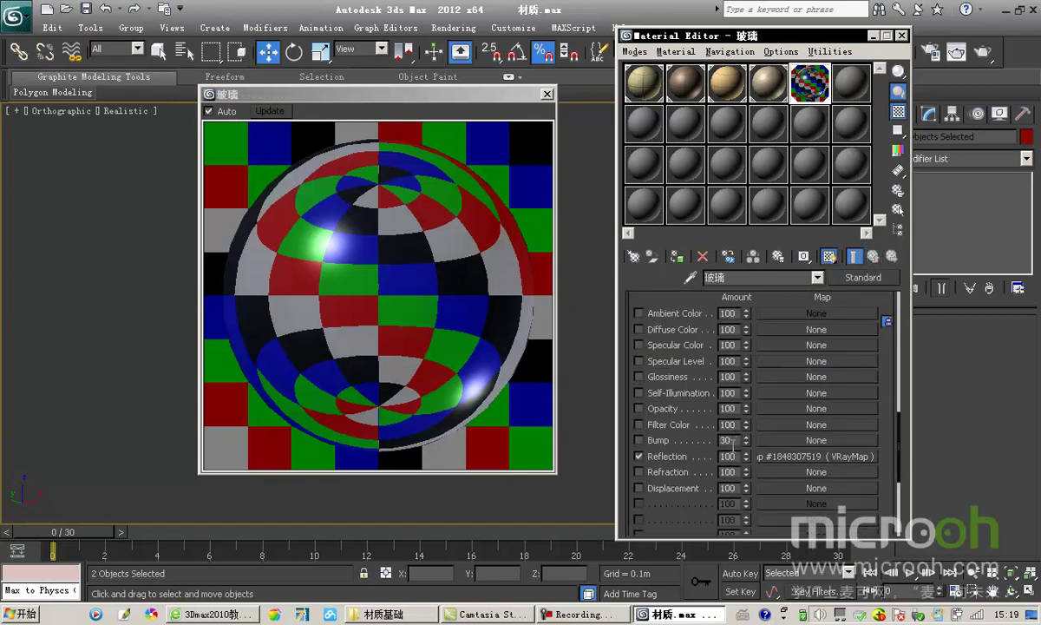
Step: Save the scene and set the 玻璃 material's Reflection map amount to 45
double_click(722, 457)
key(ctrl+s)
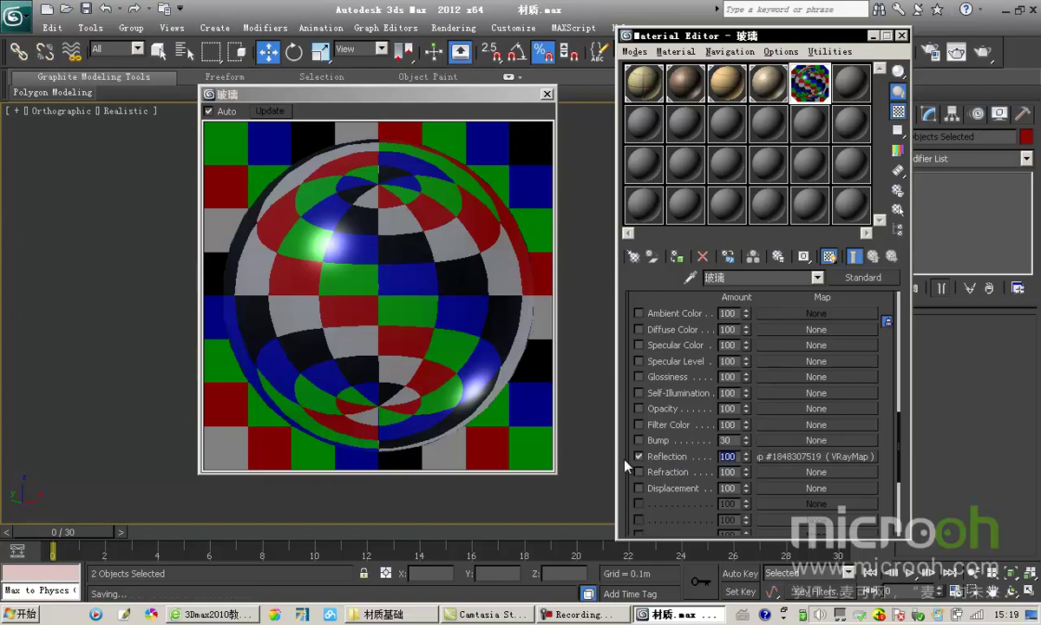
text(45)
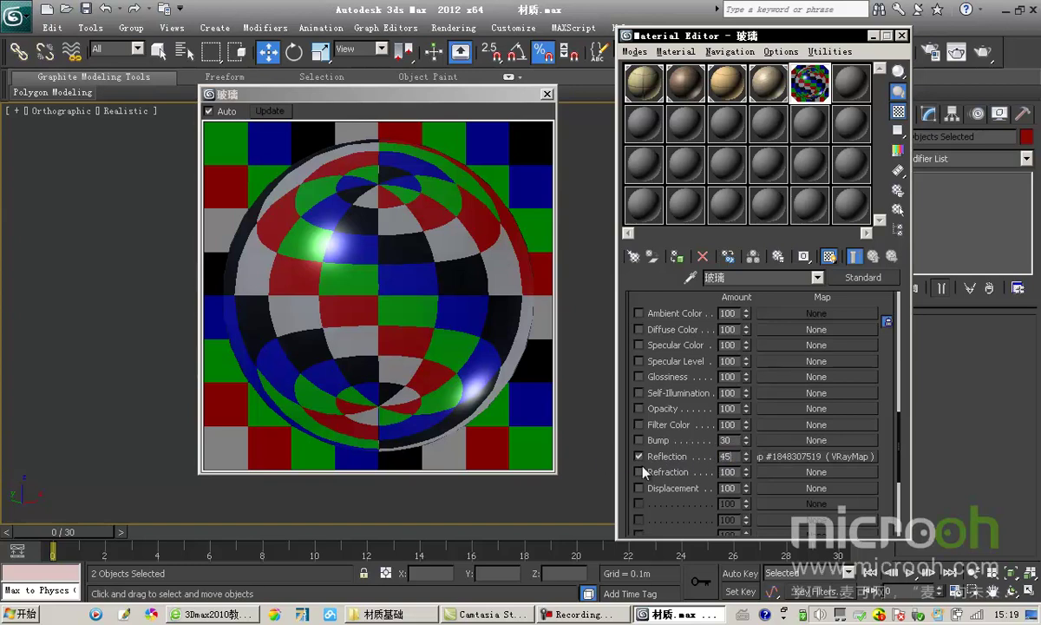
key(Return)
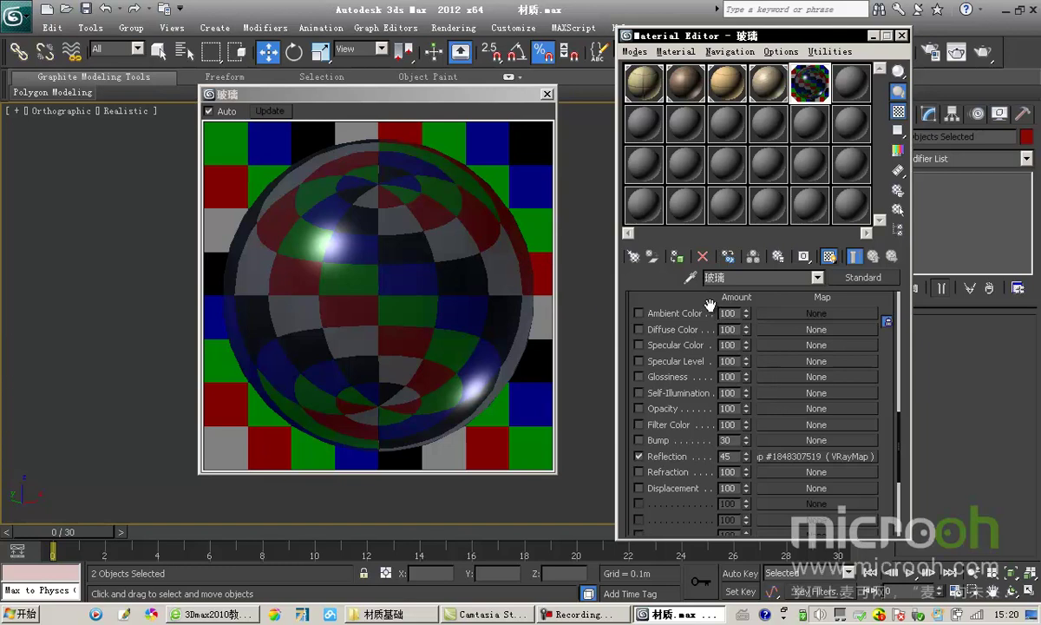
Step: Try a light grey Filter colour with RGB 169, 172, 176 on the 玻璃 material and undo it
scroll(737, 347, up, 5)
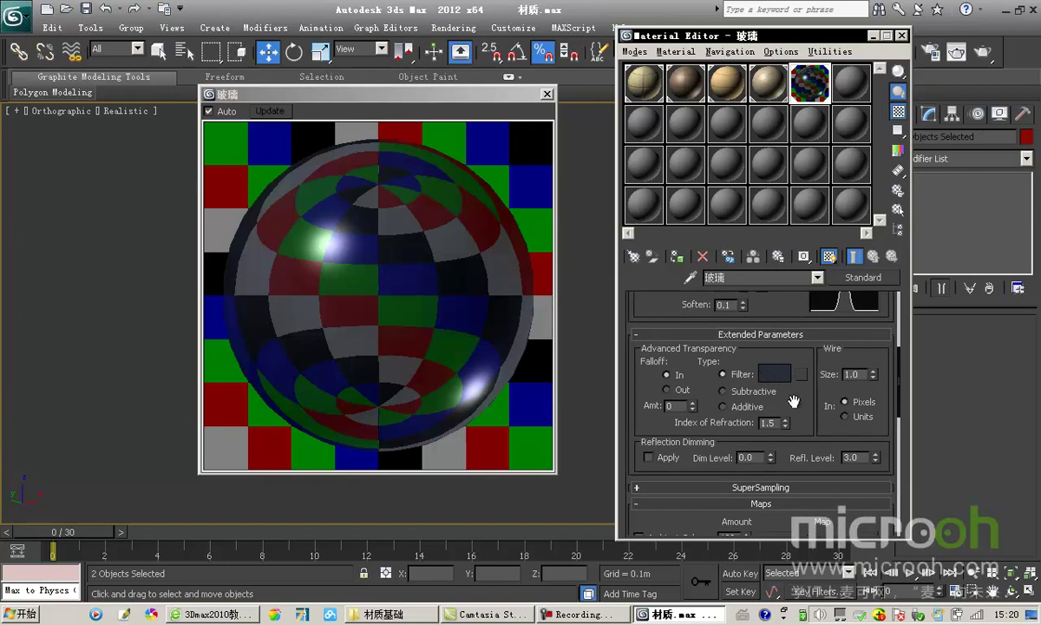
click(775, 373)
click(656, 146)
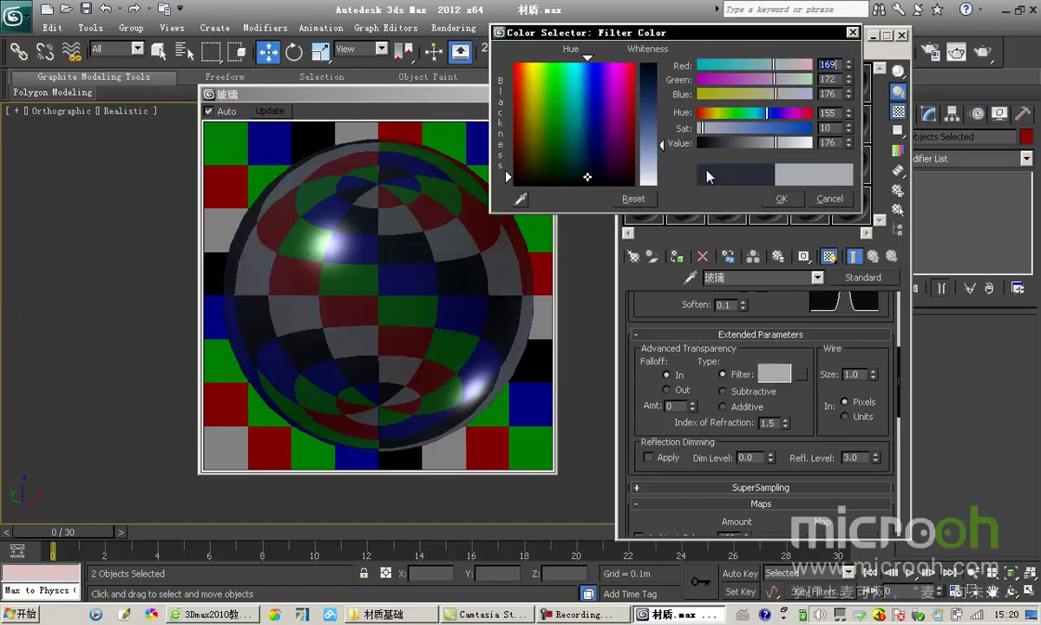
click(780, 199)
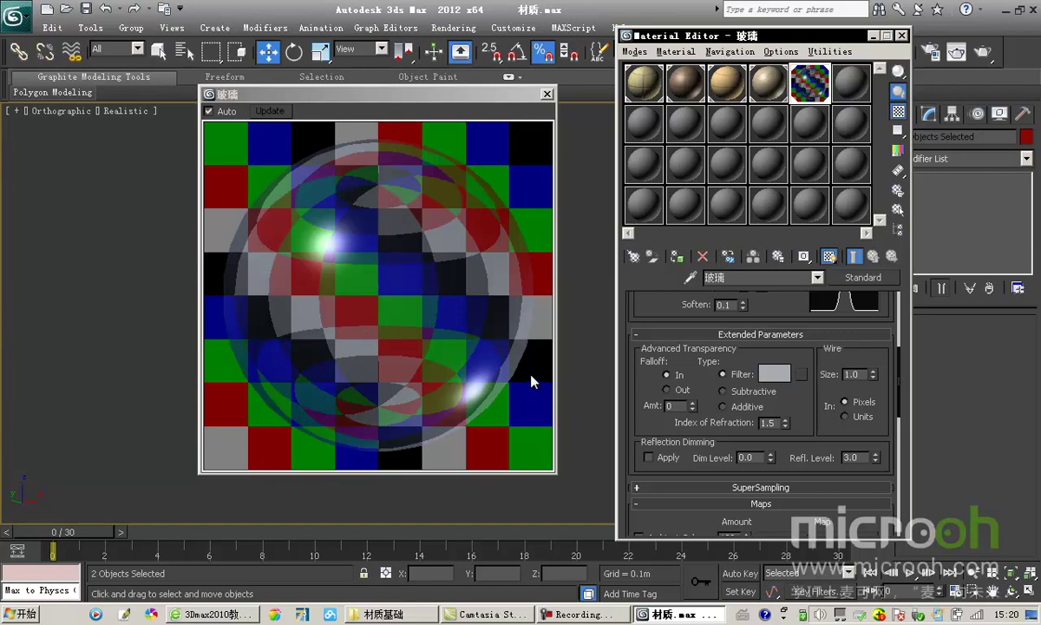
key(ctrl+z)
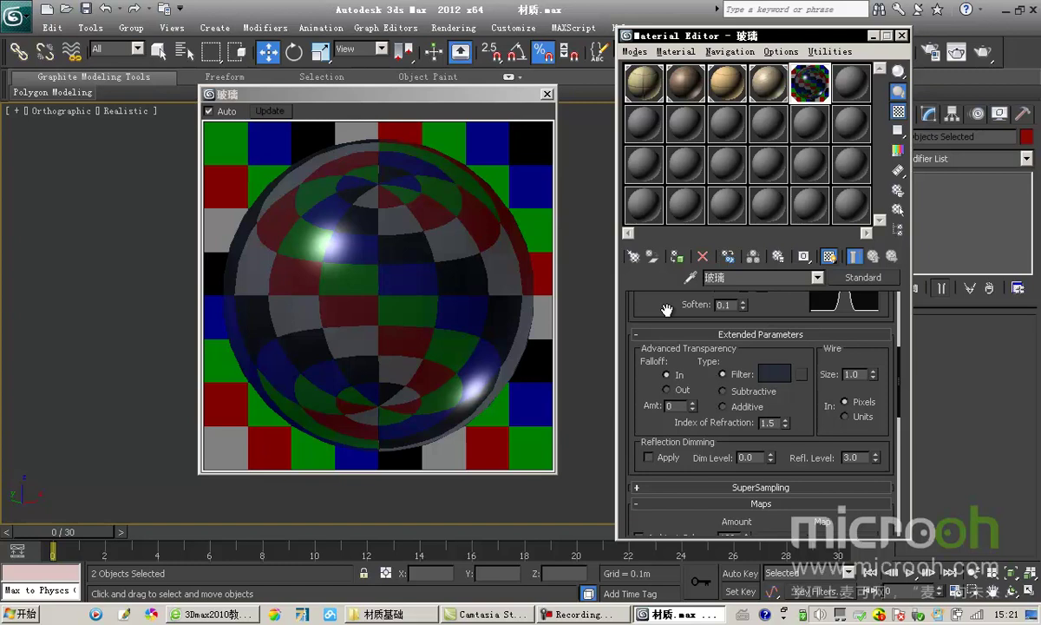
Step: Review the 玻璃 material's colours, specular highlights, extended parameters and Reflection map amount
drag(666, 310, 669, 475)
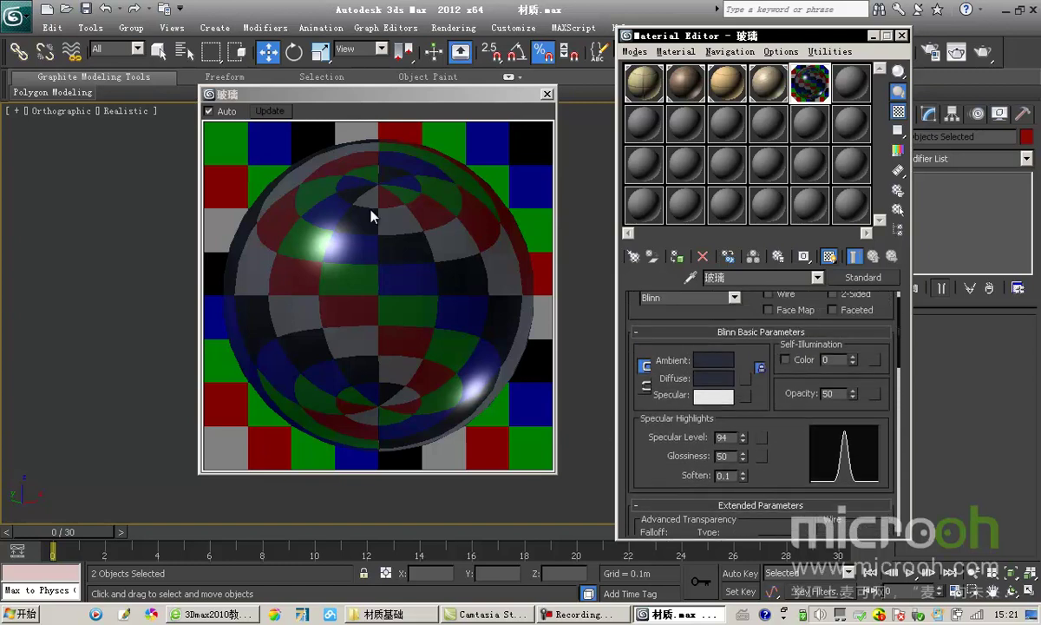
drag(767, 523, 762, 467)
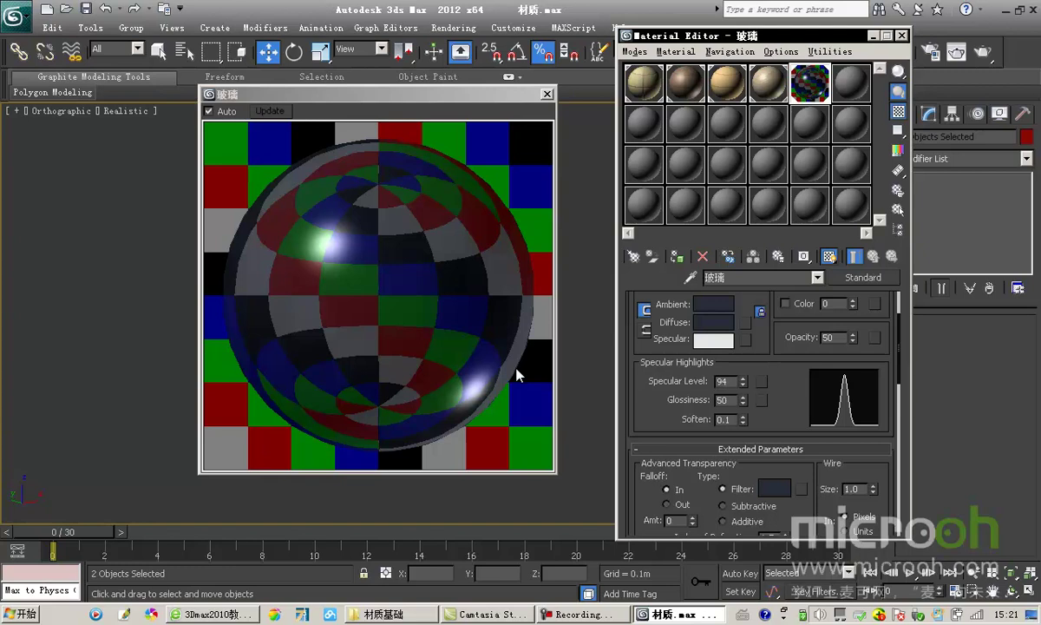
drag(665, 421, 666, 374)
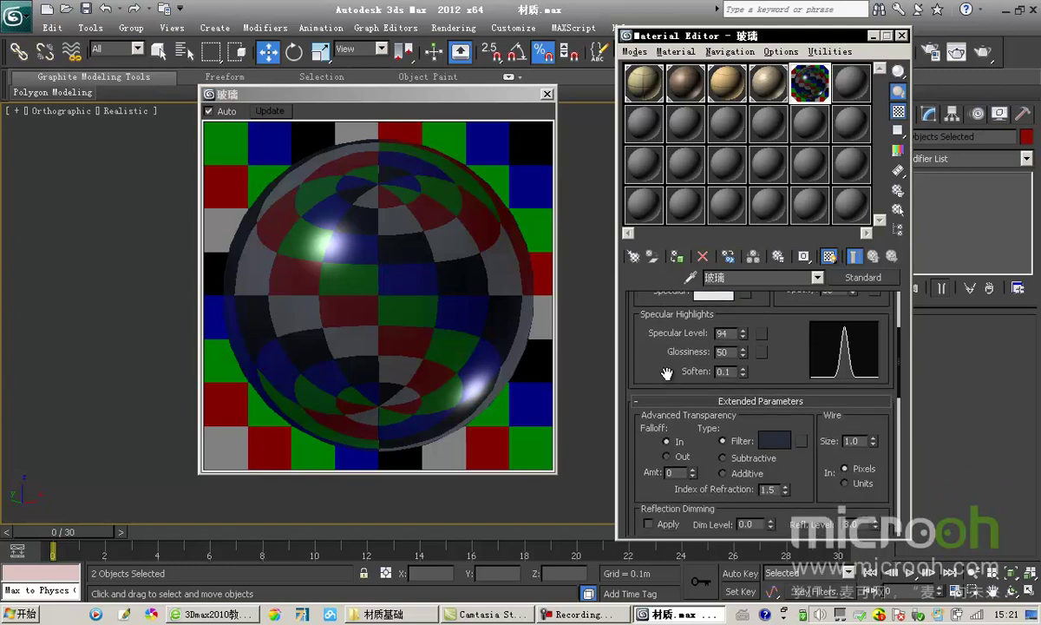
drag(737, 334, 671, 368)
drag(735, 334, 684, 326)
key(Tab)
drag(735, 334, 715, 334)
drag(790, 367, 779, 171)
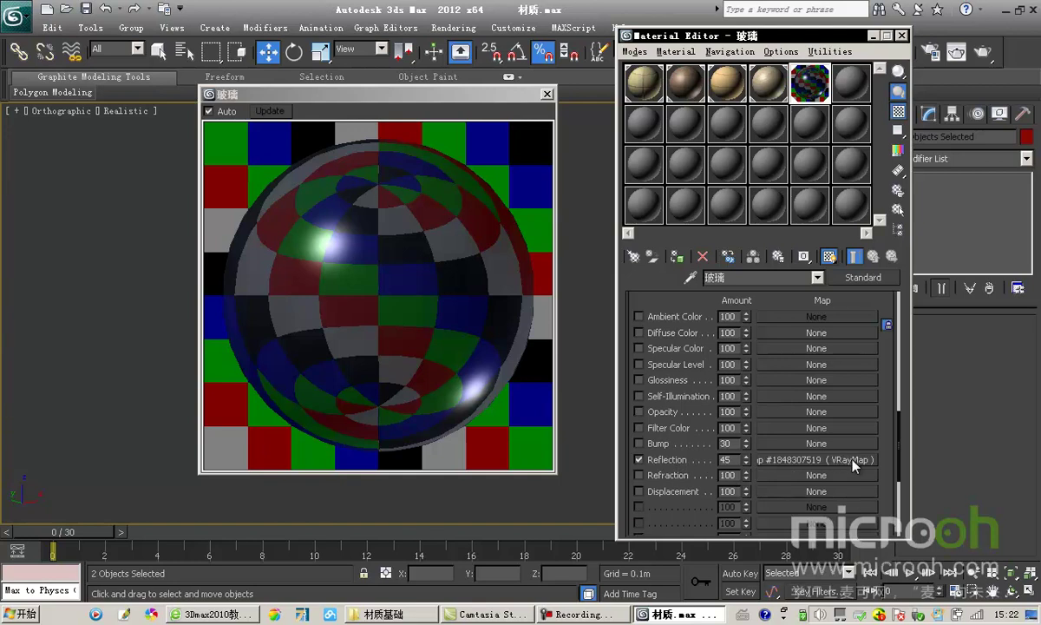
double_click(728, 460)
scroll(777, 327, up, 5)
drag(781, 323, 775, 544)
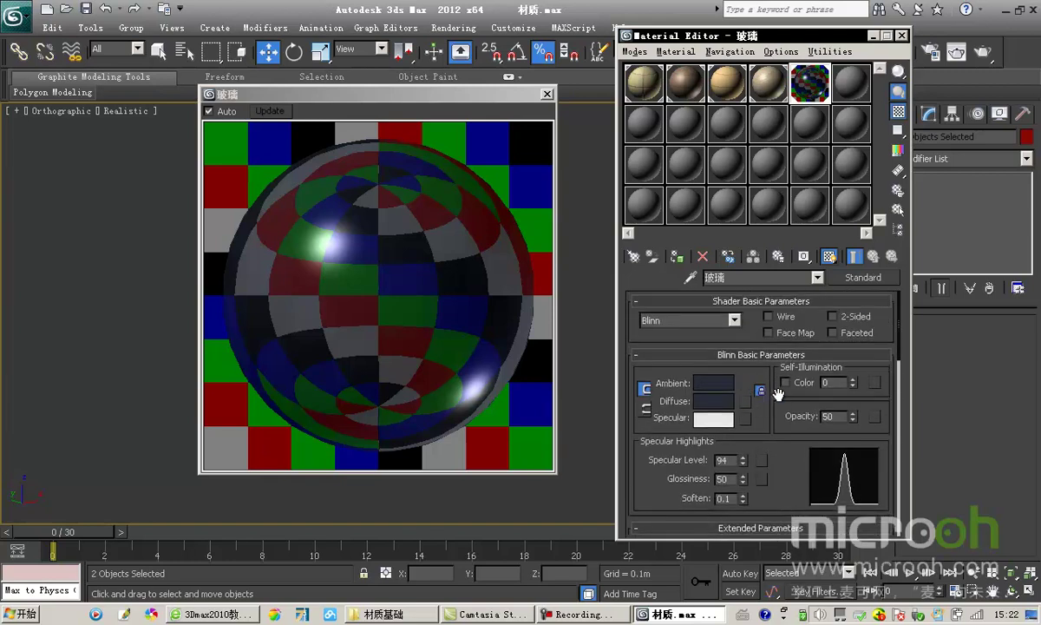
Step: Close the enlarged sample preview, move the Material Editor aside, exit isolation and deselect the glass objects
click(547, 94)
click(708, 50)
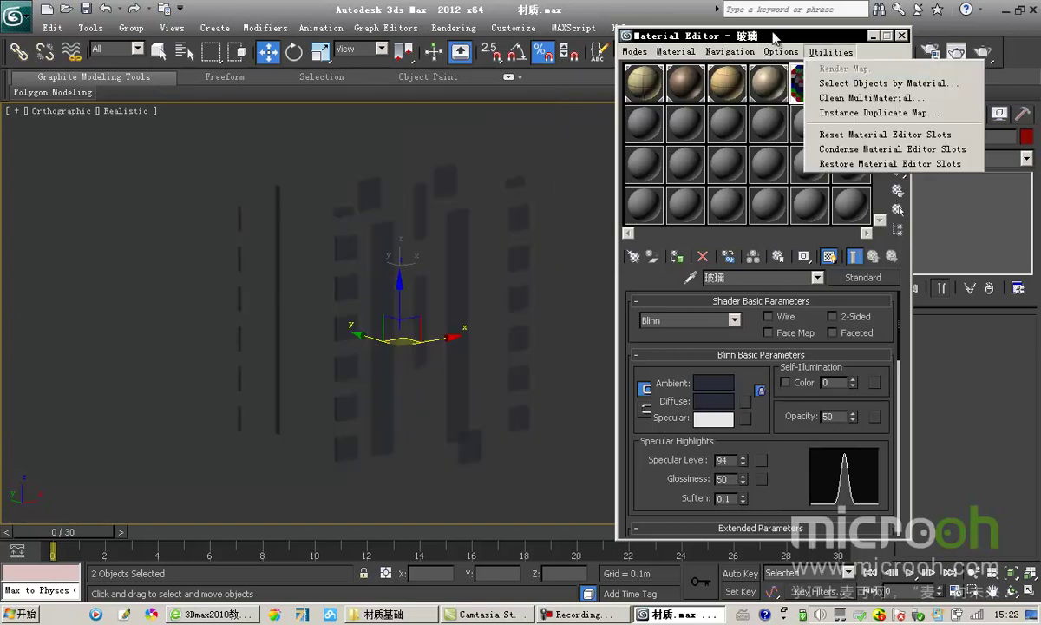
drag(730, 37, 884, 52)
click(740, 230)
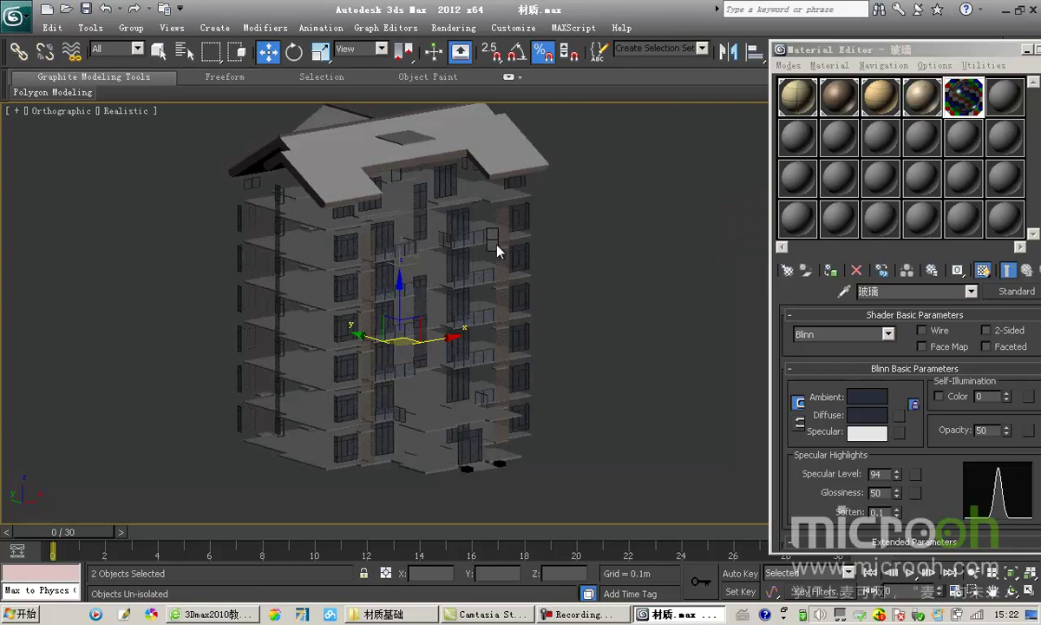
click(529, 201)
Step: Pick the window-frame material 窗框 from the model into the empty sample slot beside 玻璃
scroll(431, 209, up, 6)
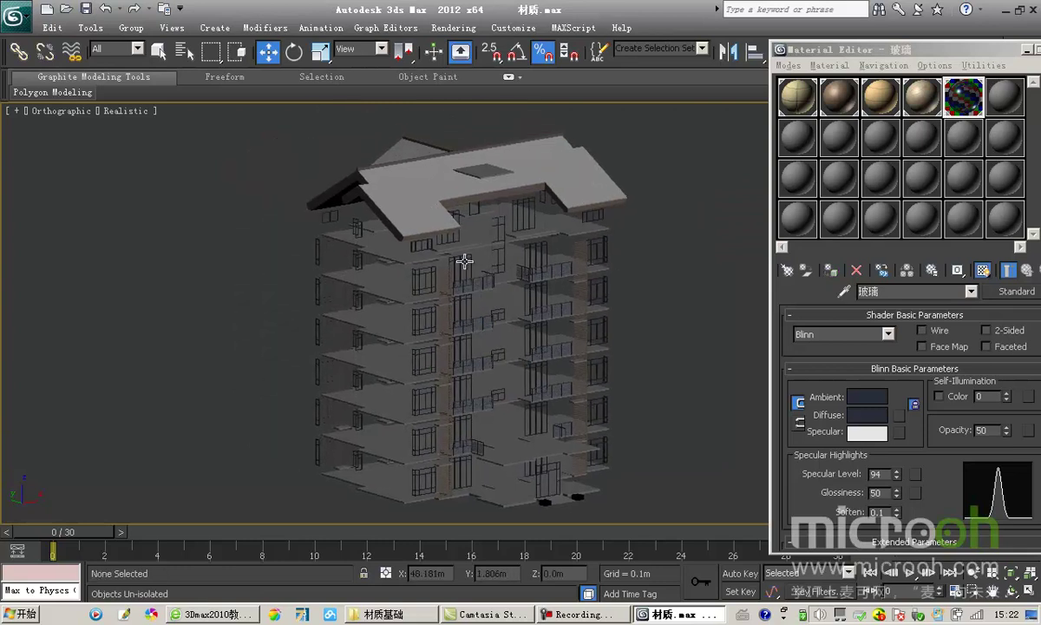
middle_drag(480, 281, 380, 374)
click(1005, 96)
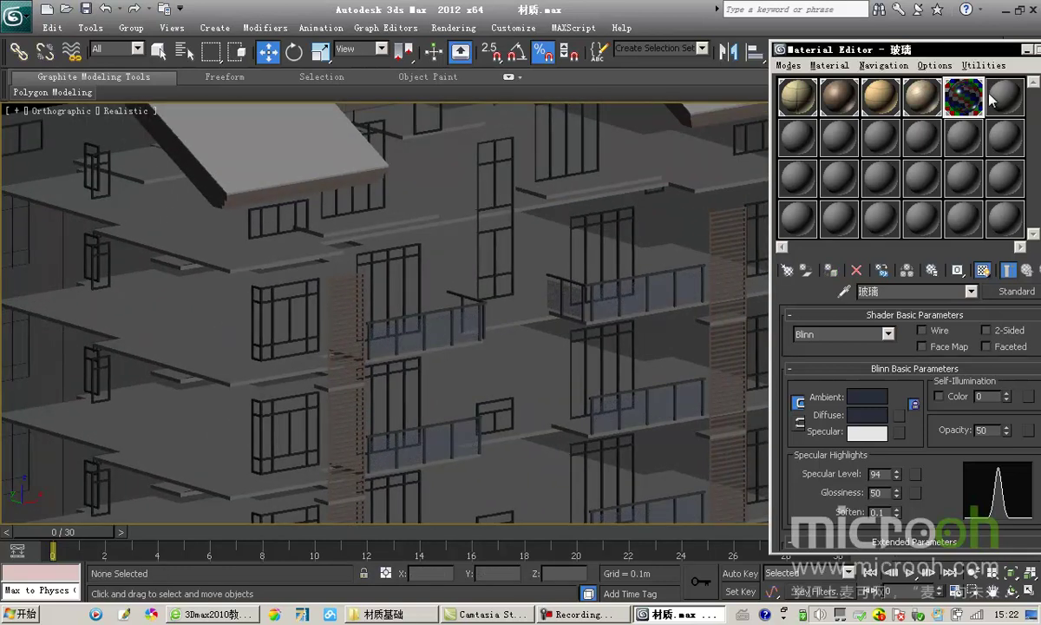
click(844, 292)
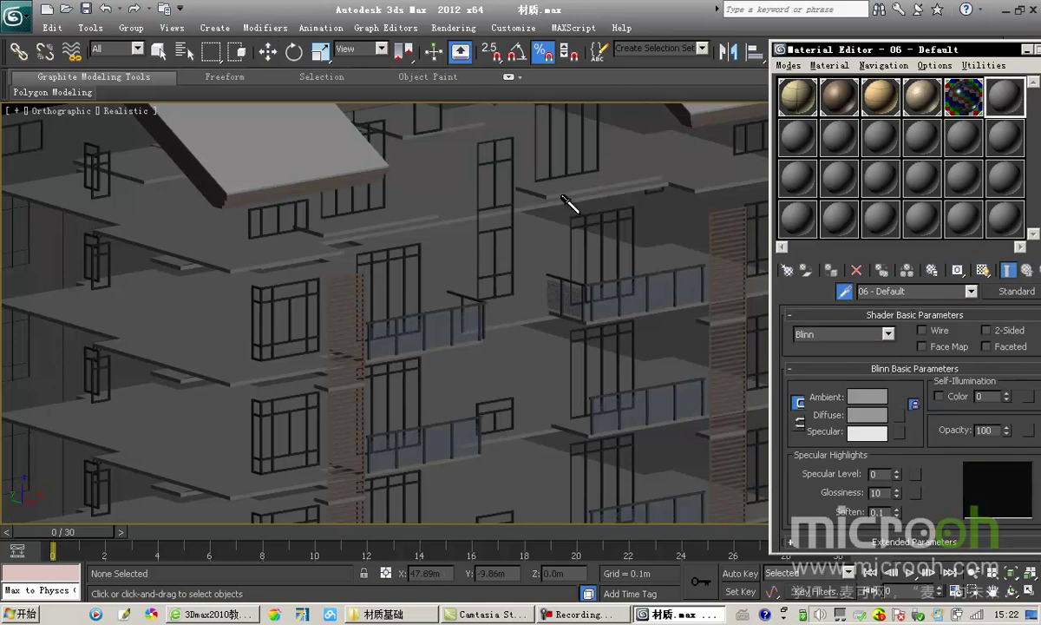
click(573, 201)
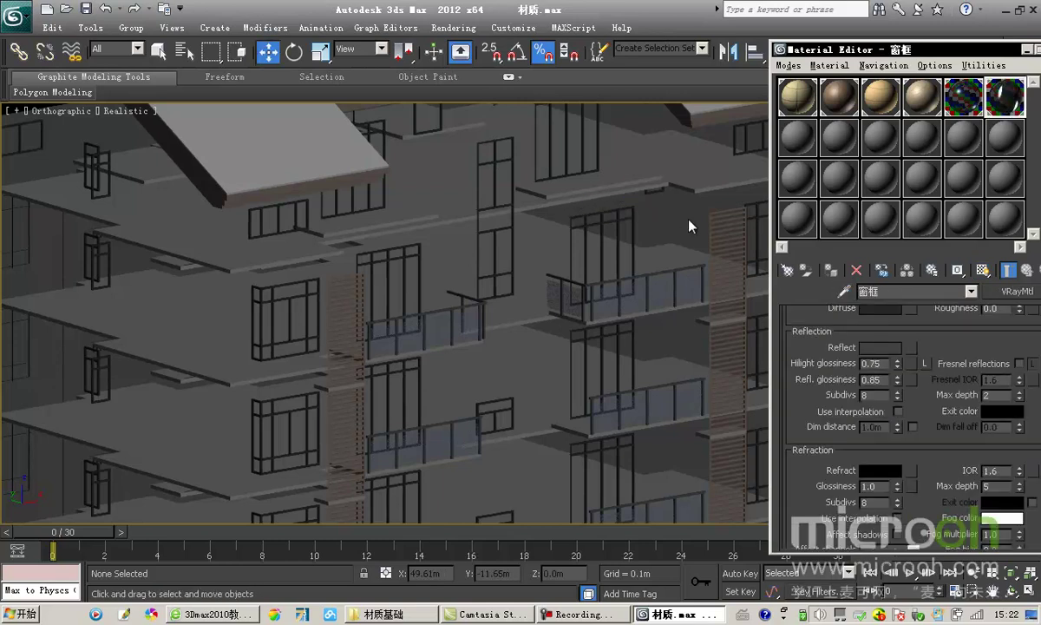
Step: Select the objects that use the 窗框 material, 窗框52 and 窗框53
drag(895, 49, 811, 49)
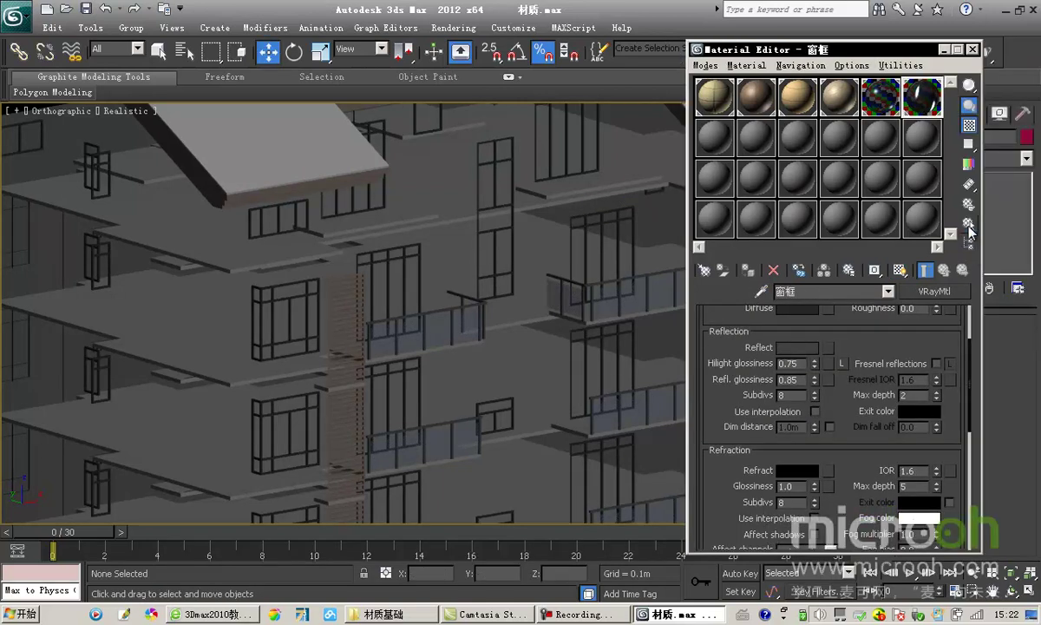
click(969, 223)
click(395, 510)
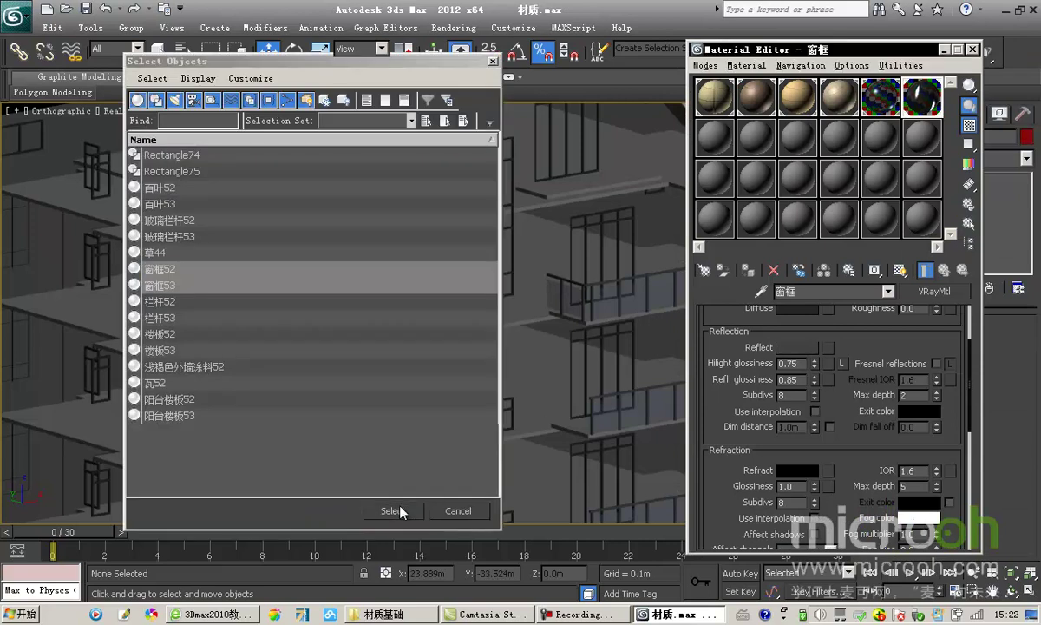
middle_drag(495, 258, 495, 282)
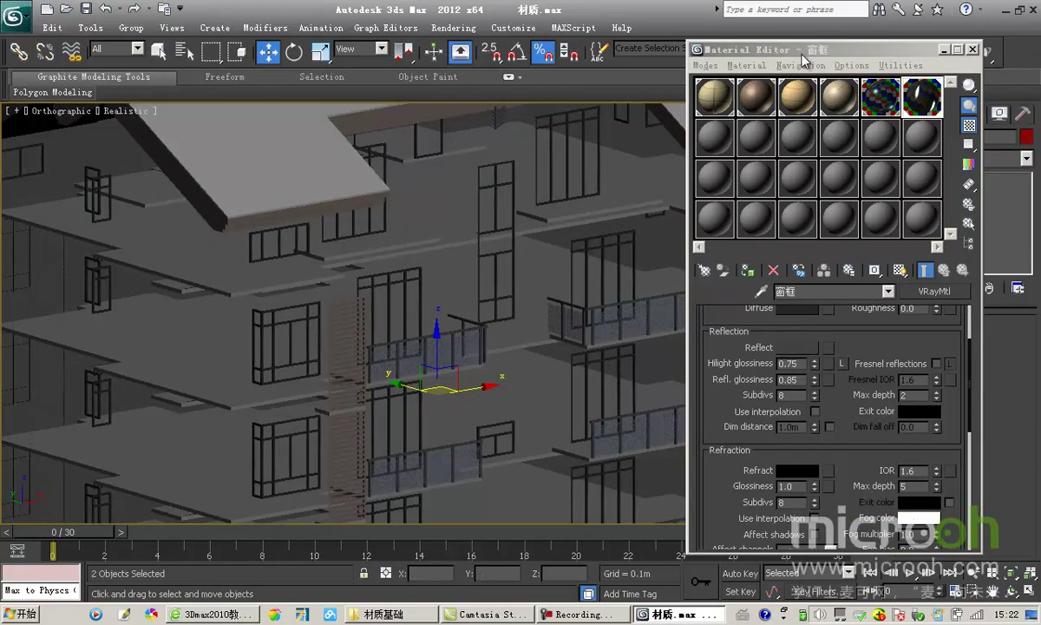
Step: Compare the material type and basic parameters of the 窗框 and 玻璃 samples
drag(753, 51, 772, 47)
scroll(806, 327, up, 3)
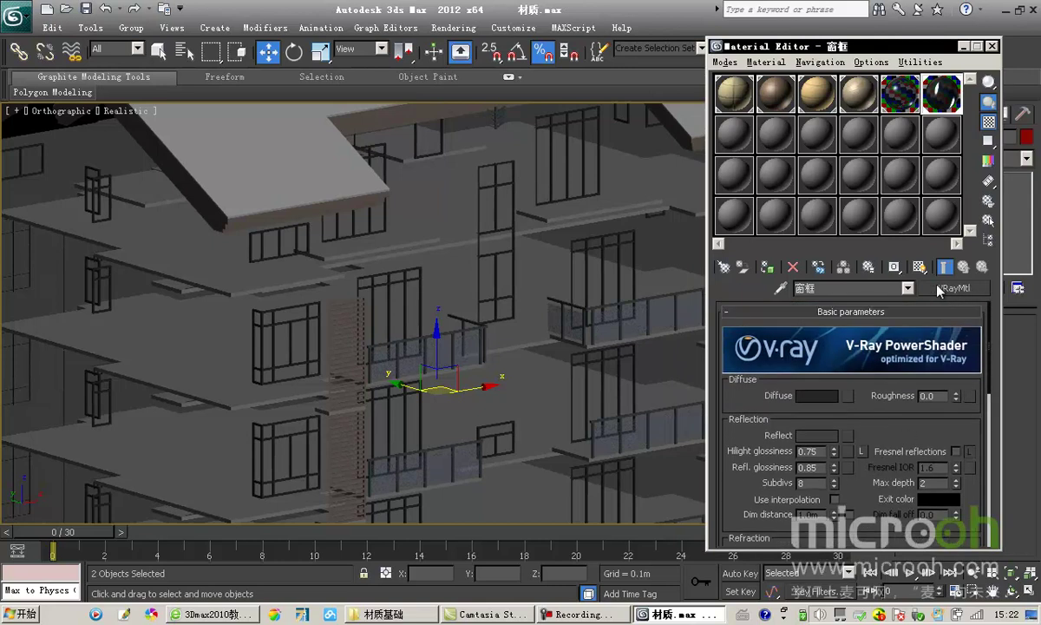
click(901, 93)
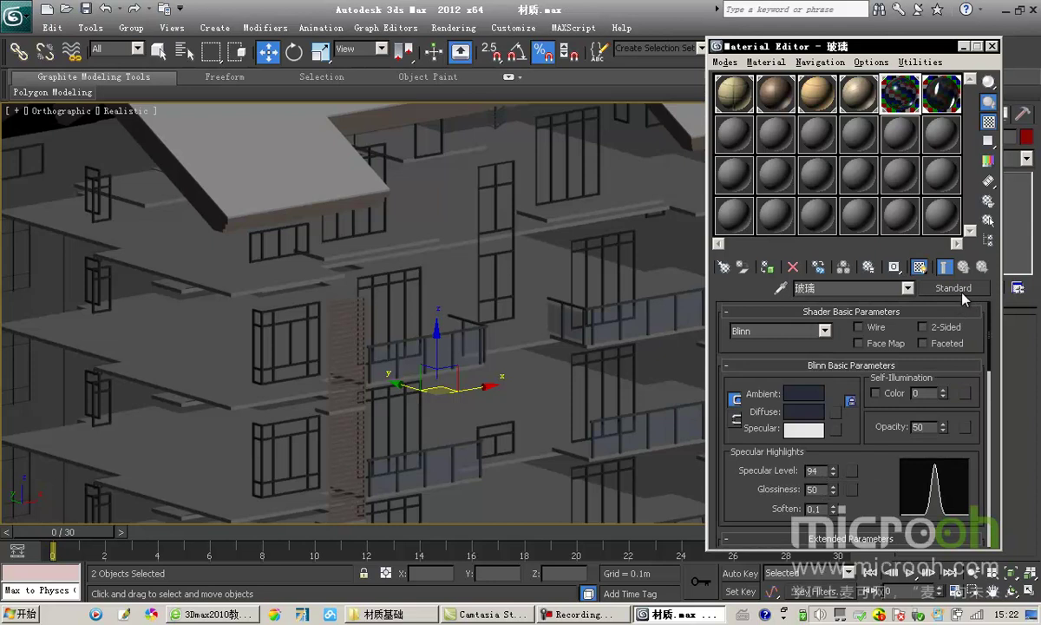
Step: Change the 窗框 window-frame material's type from VRayMtl to Standard
click(889, 88)
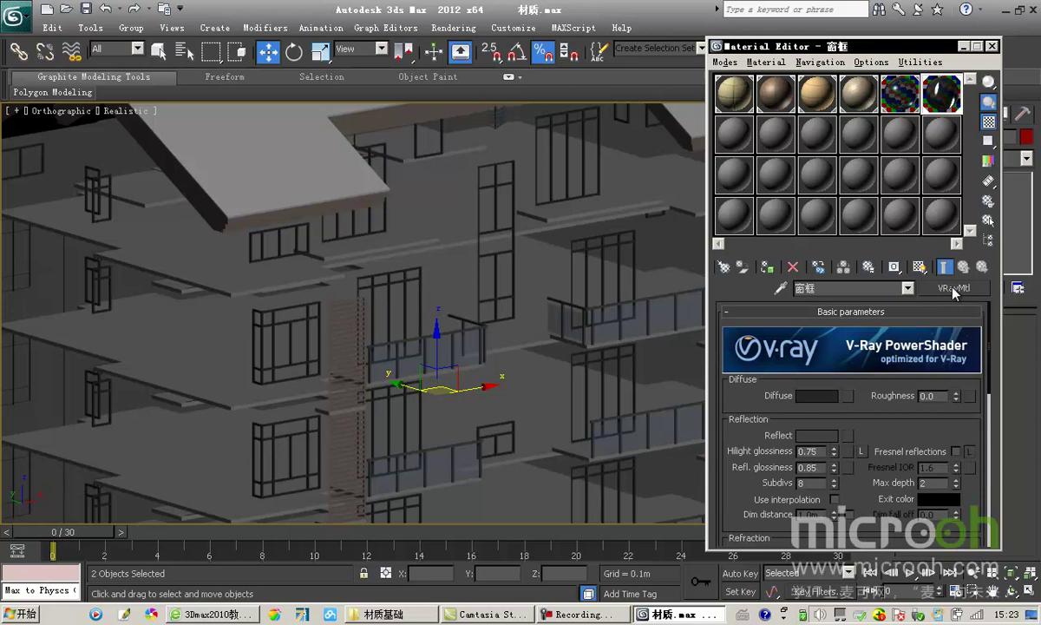
click(949, 294)
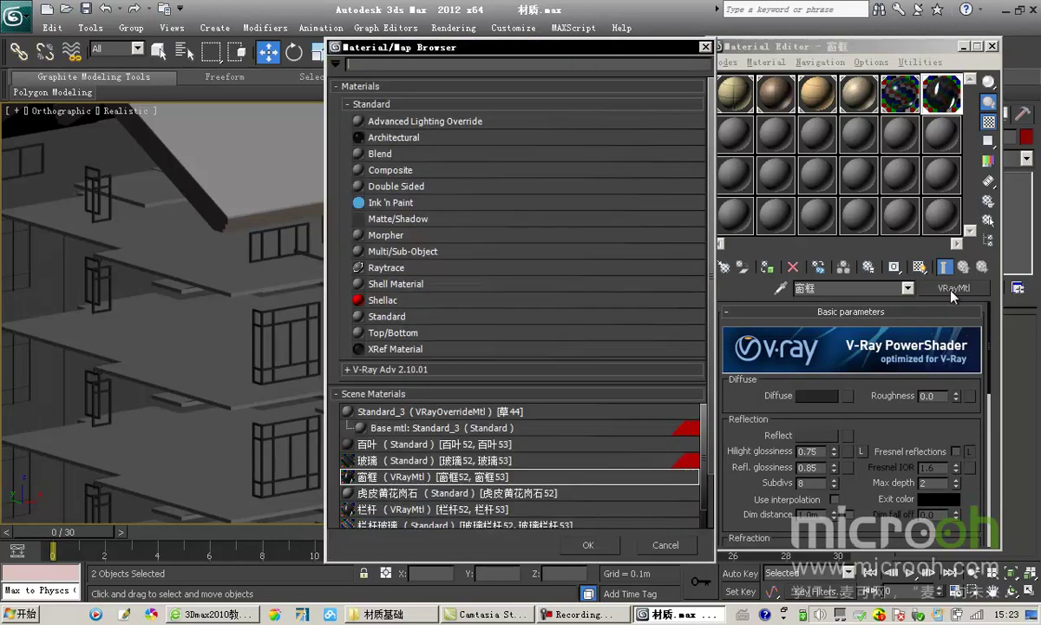
click(387, 317)
double_click(387, 318)
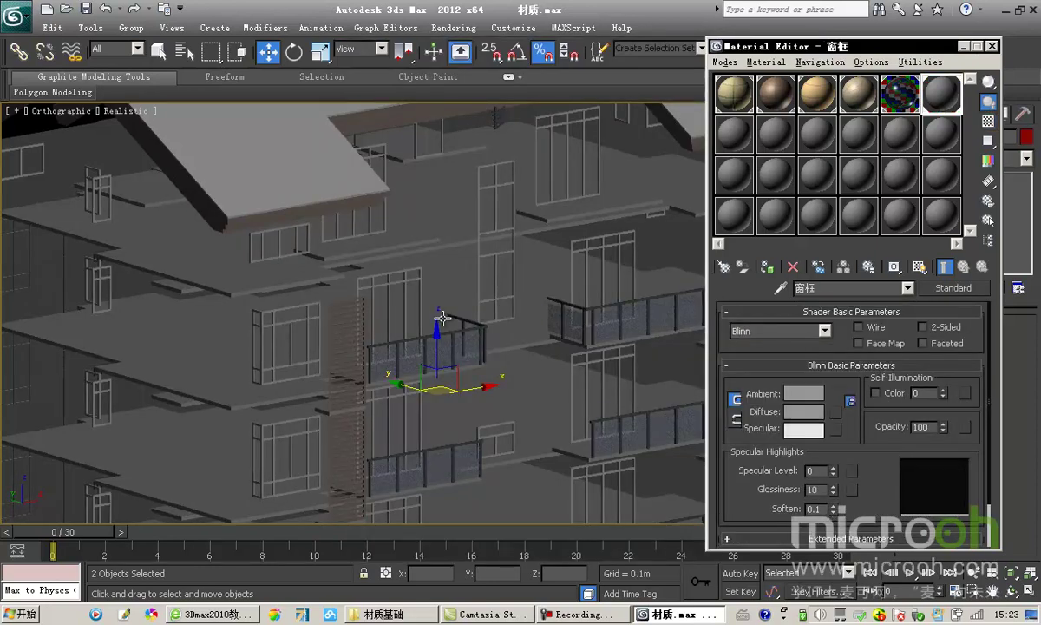
Step: Set the 窗框 material's ambient and diffuse colour to a dark blue, RGB 8, 24, 48
drag(737, 328, 744, 278)
click(802, 342)
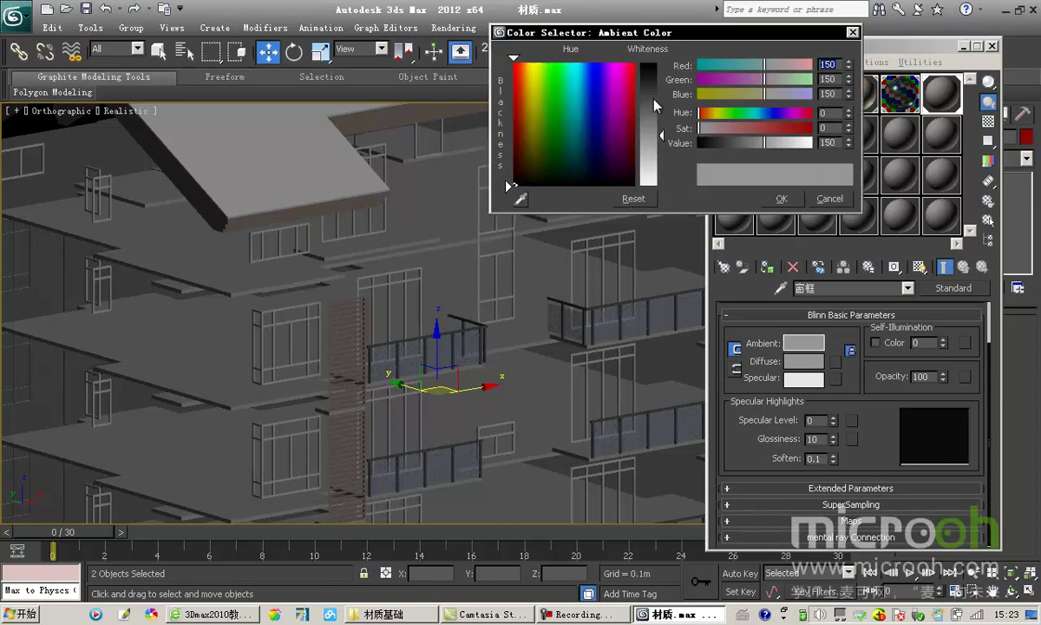
click(607, 162)
drag(602, 163, 587, 166)
drag(660, 87, 659, 73)
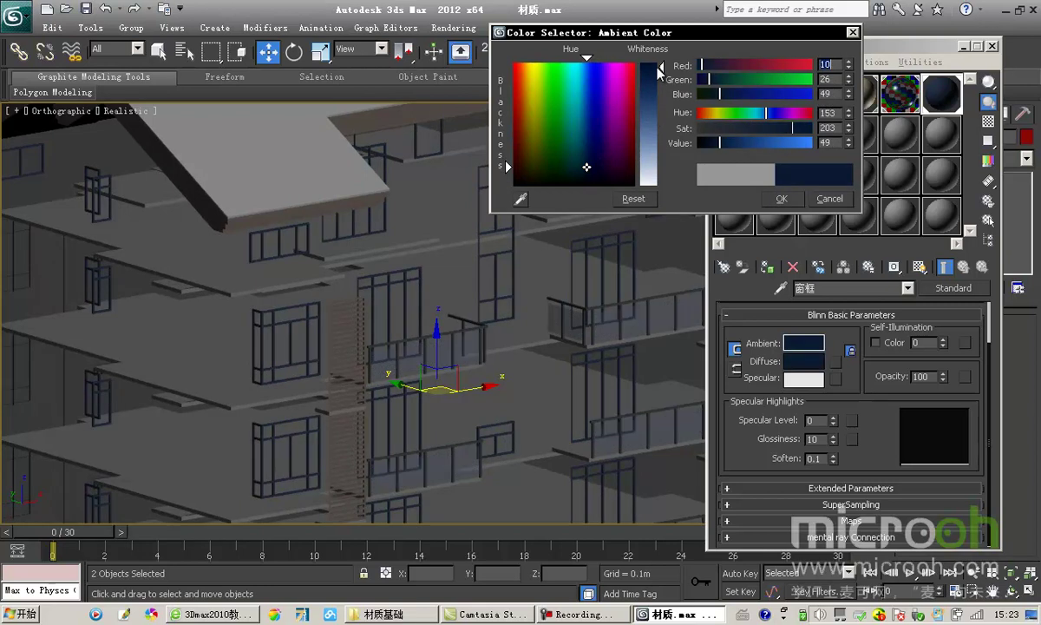
click(781, 198)
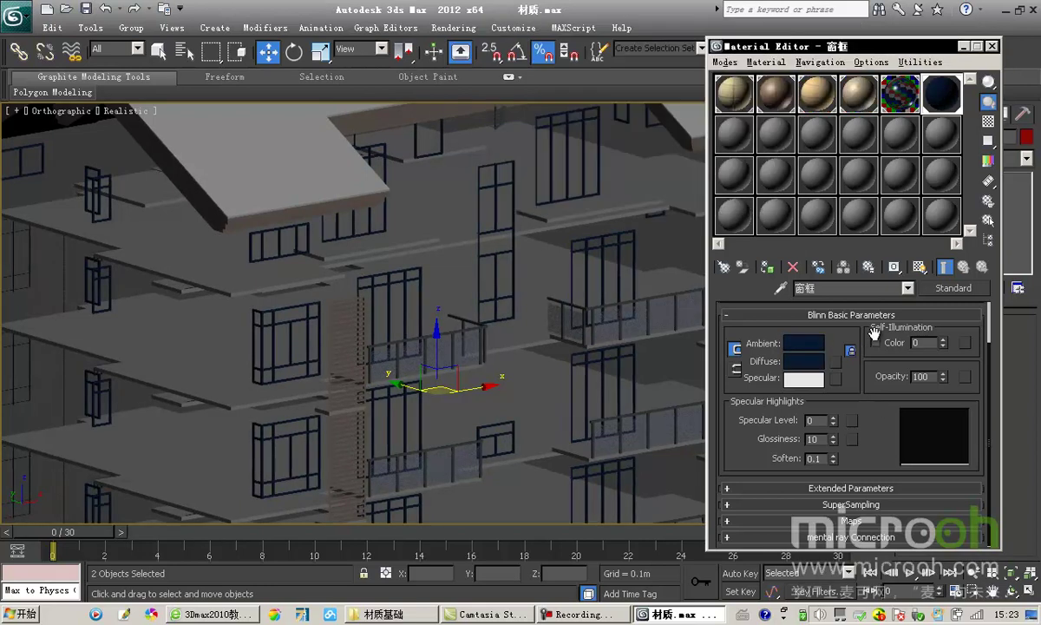
Step: Give the 窗框 material a Specular Level of 23 and a Glossiness of 21
drag(834, 422, 834, 408)
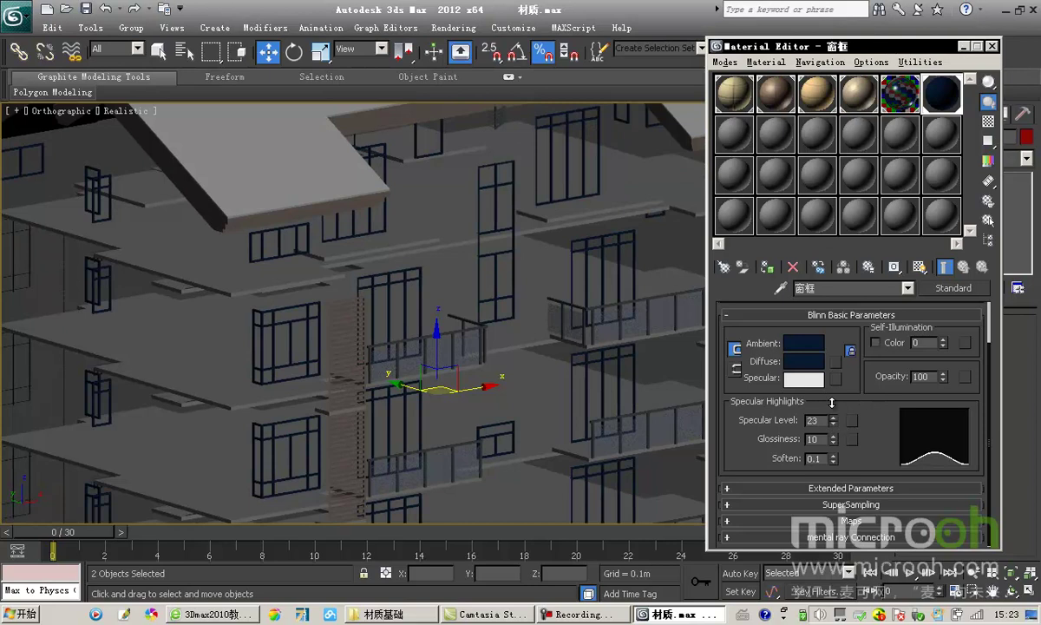
drag(835, 447, 835, 439)
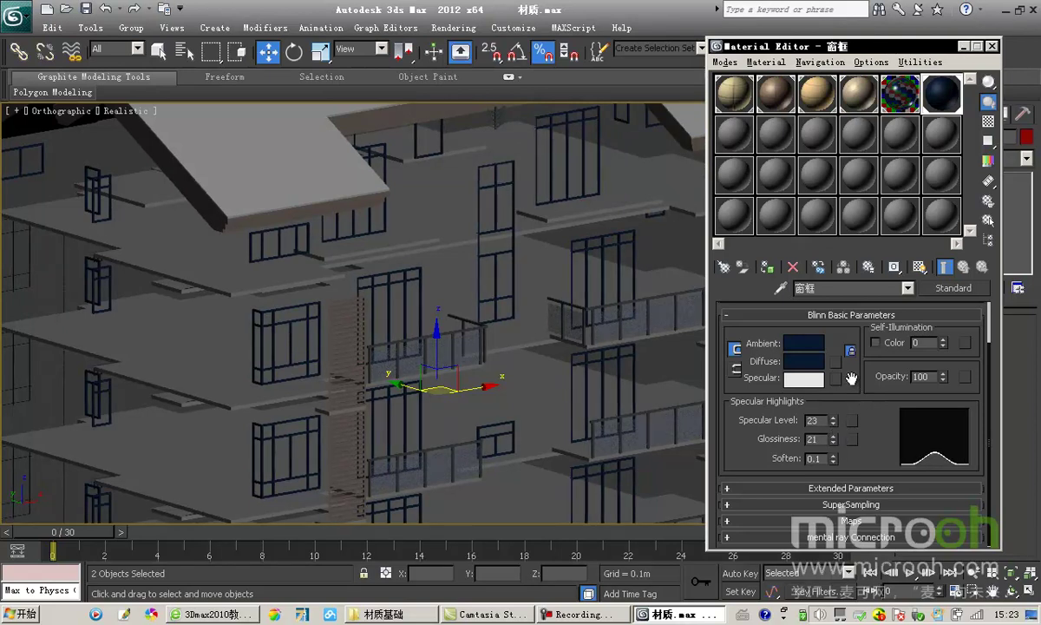
scroll(512, 278, down, 6)
scroll(476, 327, up, 6)
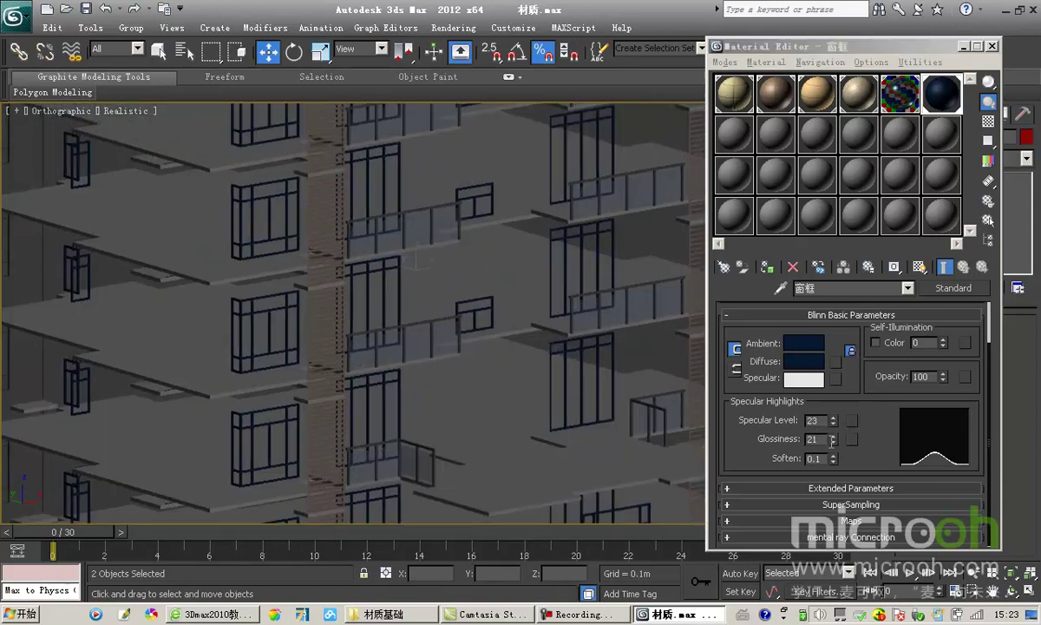
click(877, 441)
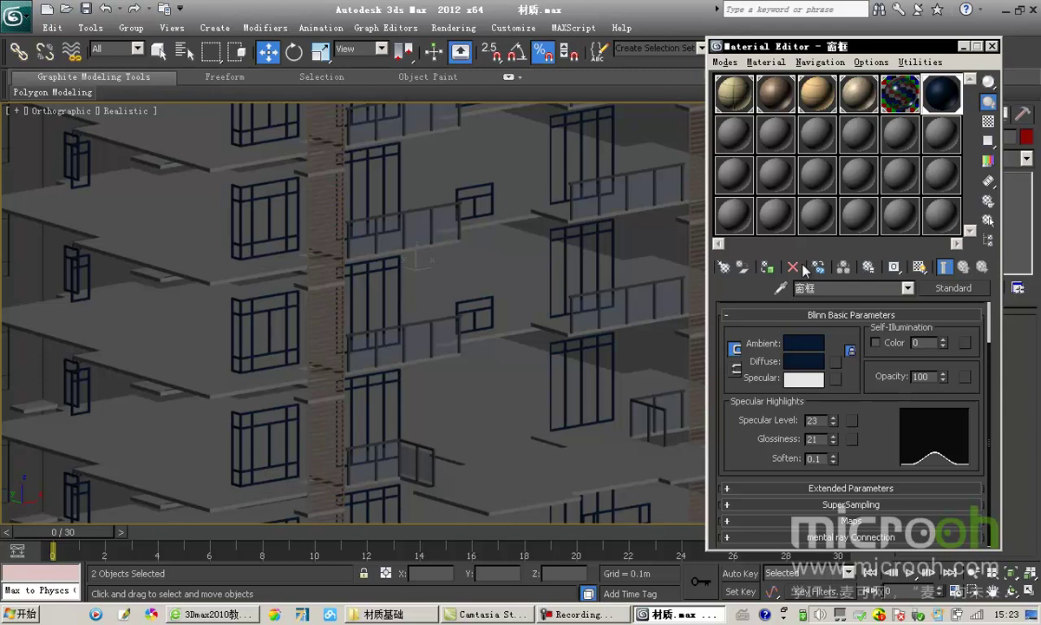
Step: Select the window-frame objects 窗框52 and 窗框53 by their material and hide them
click(413, 278)
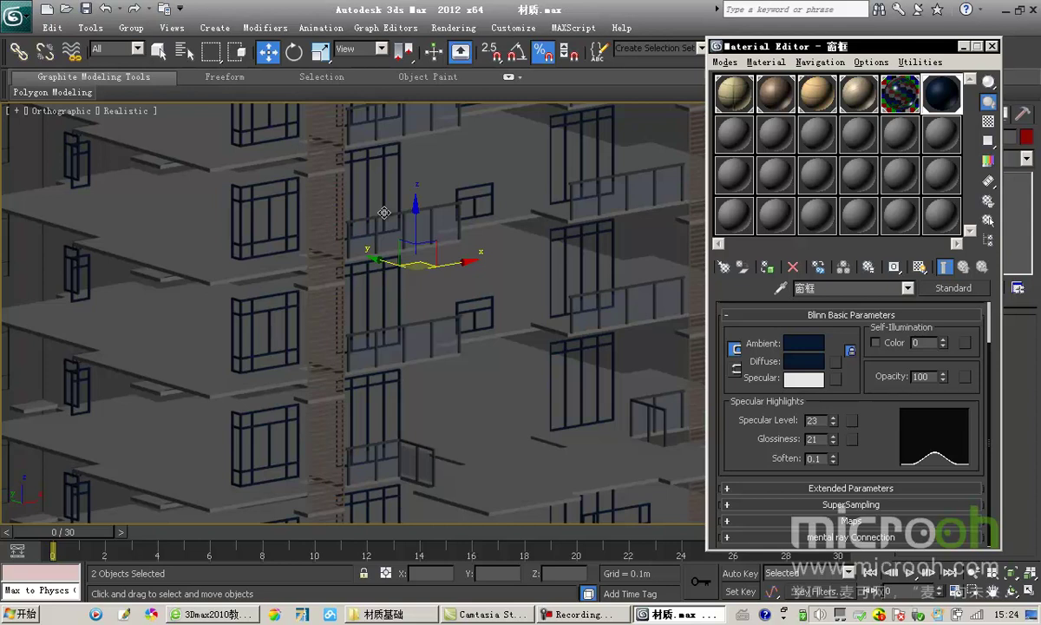
click(976, 224)
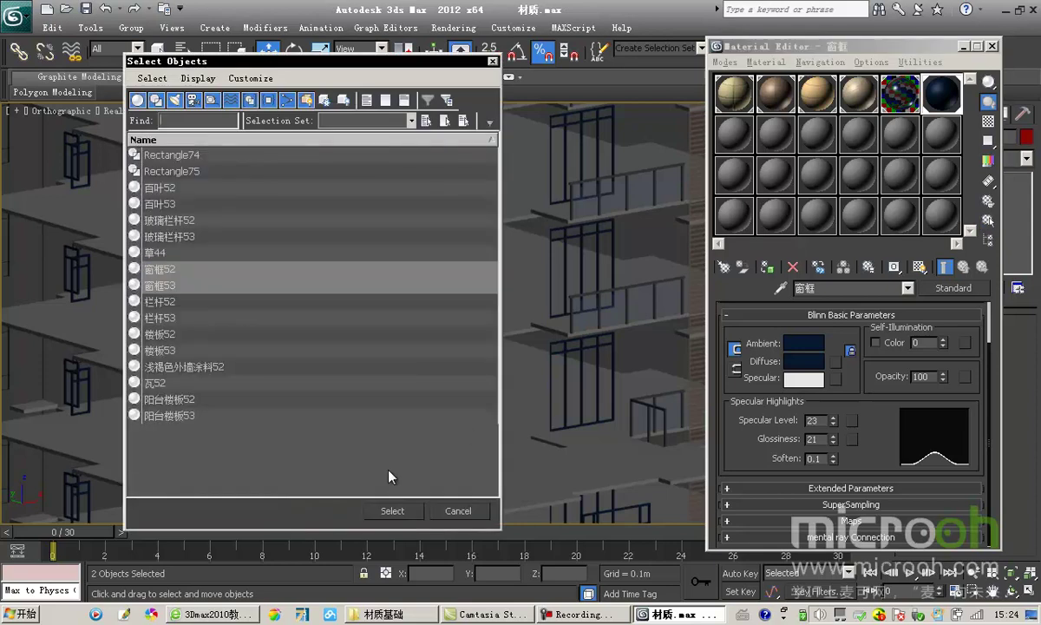
click(392, 511)
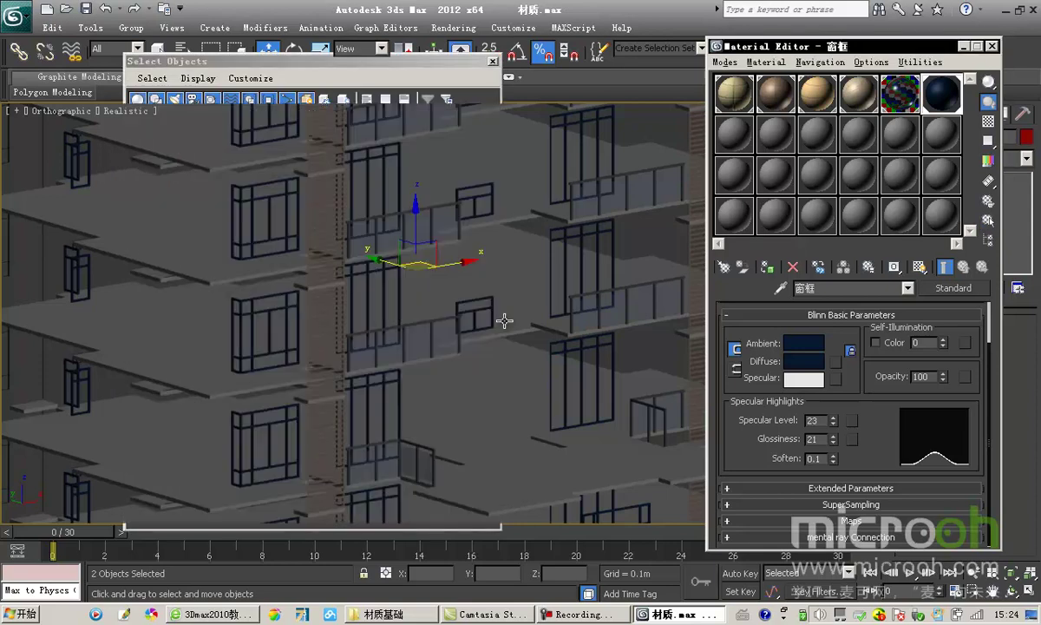
click(534, 264)
Step: Pick the balcony railing glass material 栏杆玻璃 from the model into the first empty sample slot
scroll(309, 323, up, 4)
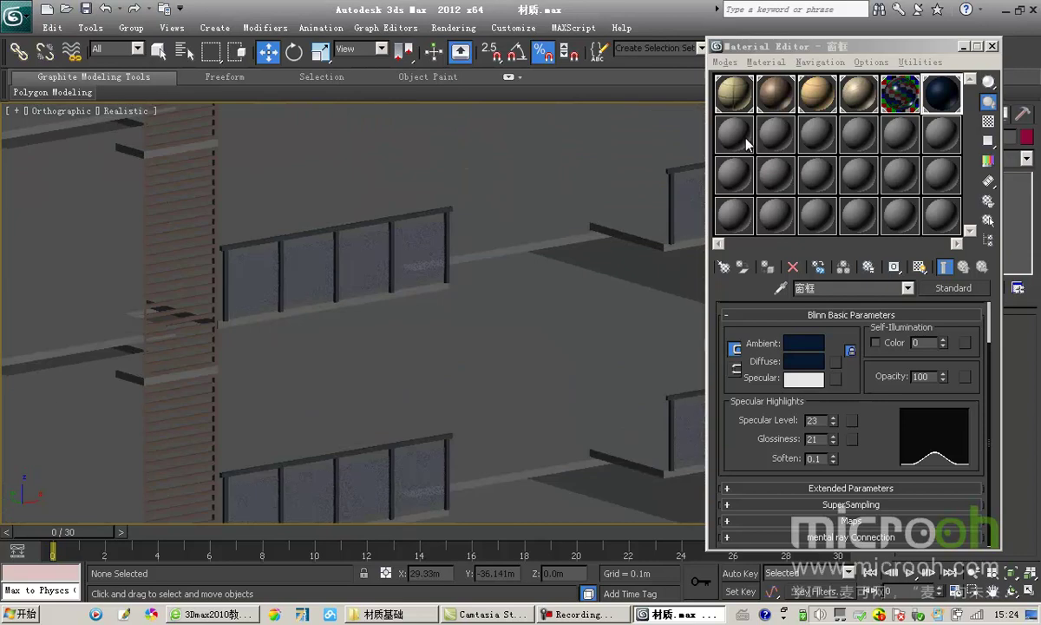
click(744, 139)
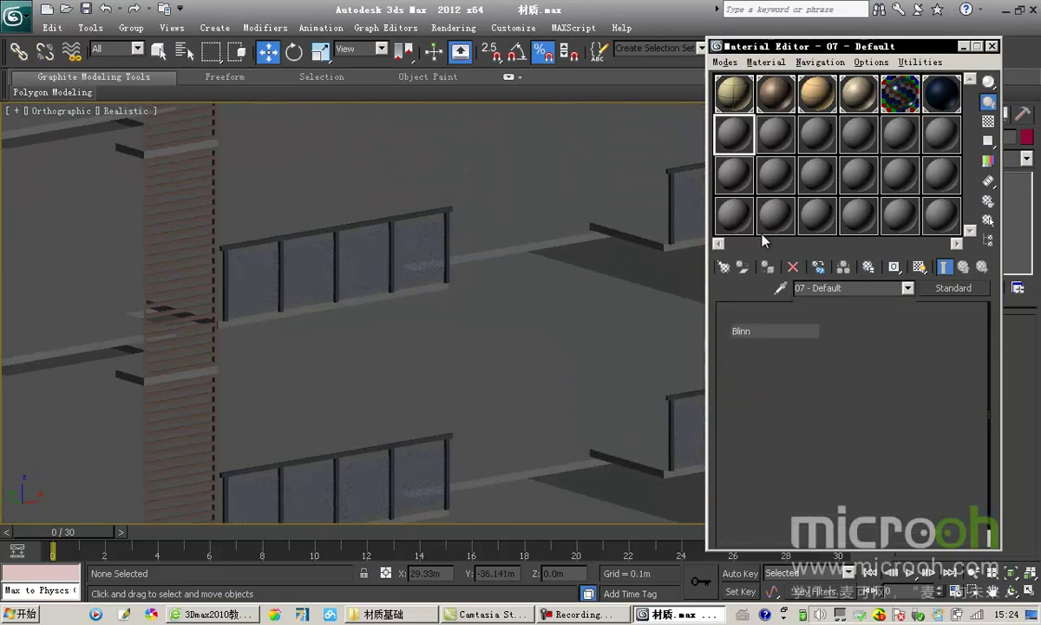
click(335, 237)
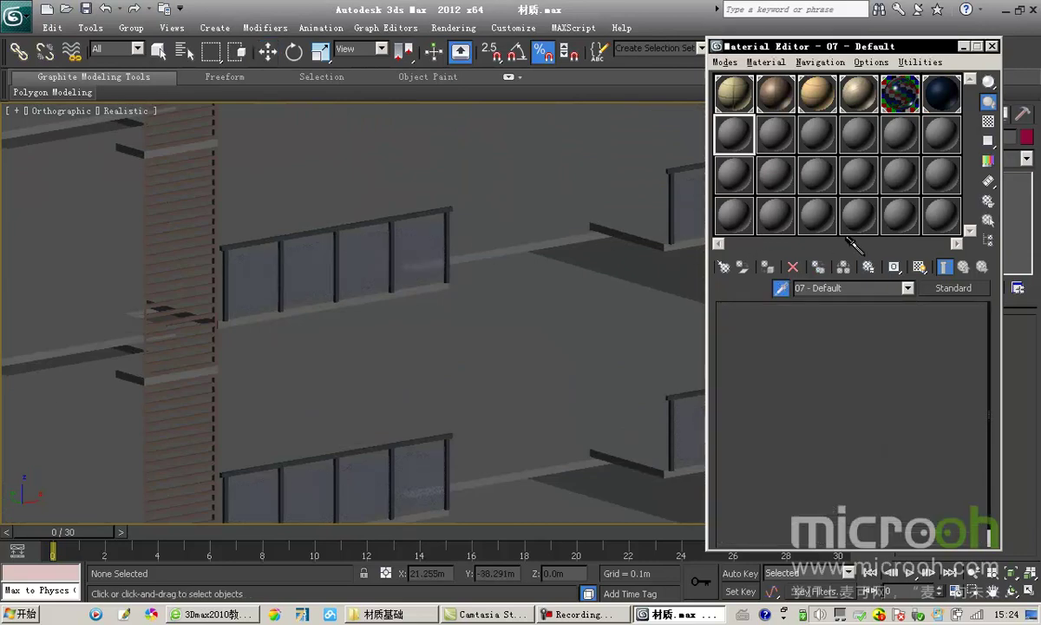
Step: Select the objects that use the 栏杆玻璃 material and isolate them in the viewport
click(988, 220)
click(395, 512)
scroll(564, 295, down, 3)
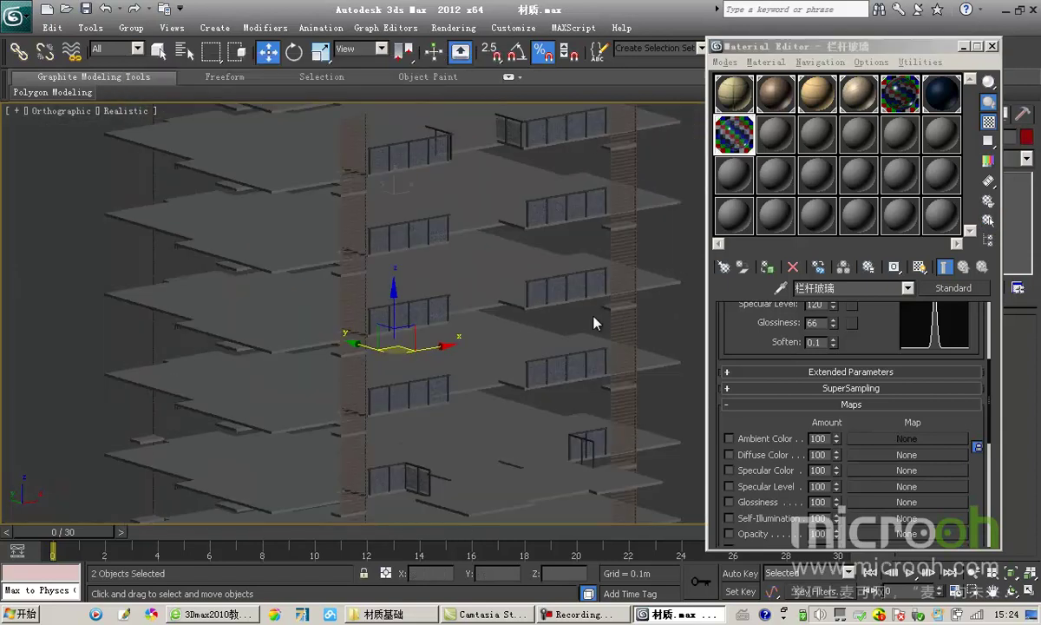
key(alt+q)
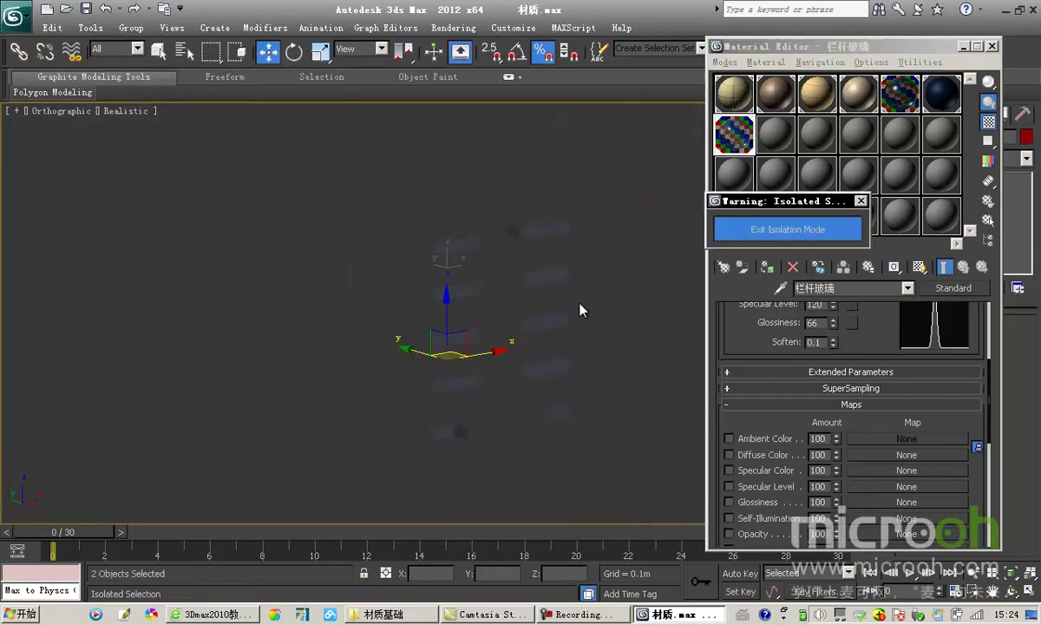
middle_drag(523, 295, 473, 272)
Step: Enlarge the 栏杆玻璃 sample preview and examine the material's colours, opacity and specular highlight settings
drag(885, 340, 894, 520)
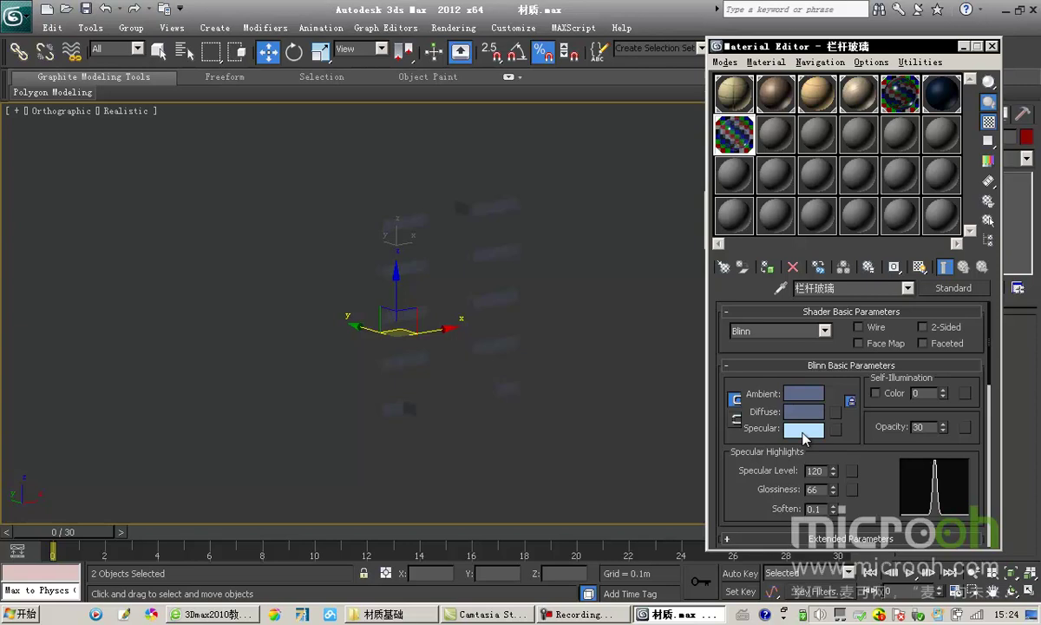
double_click(732, 139)
click(850, 400)
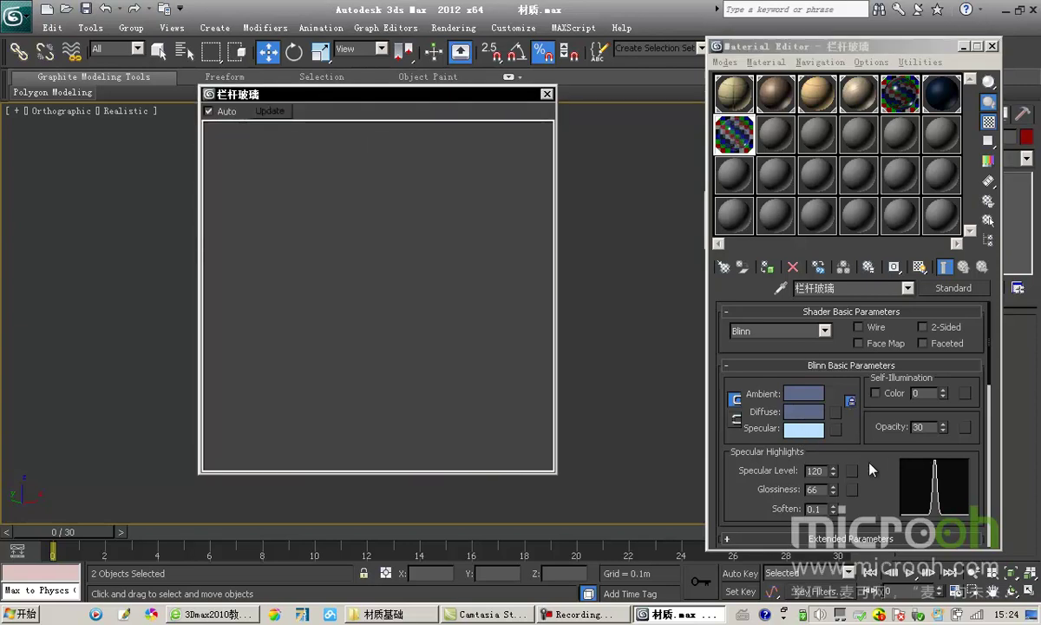
drag(870, 470, 918, 323)
double_click(918, 316)
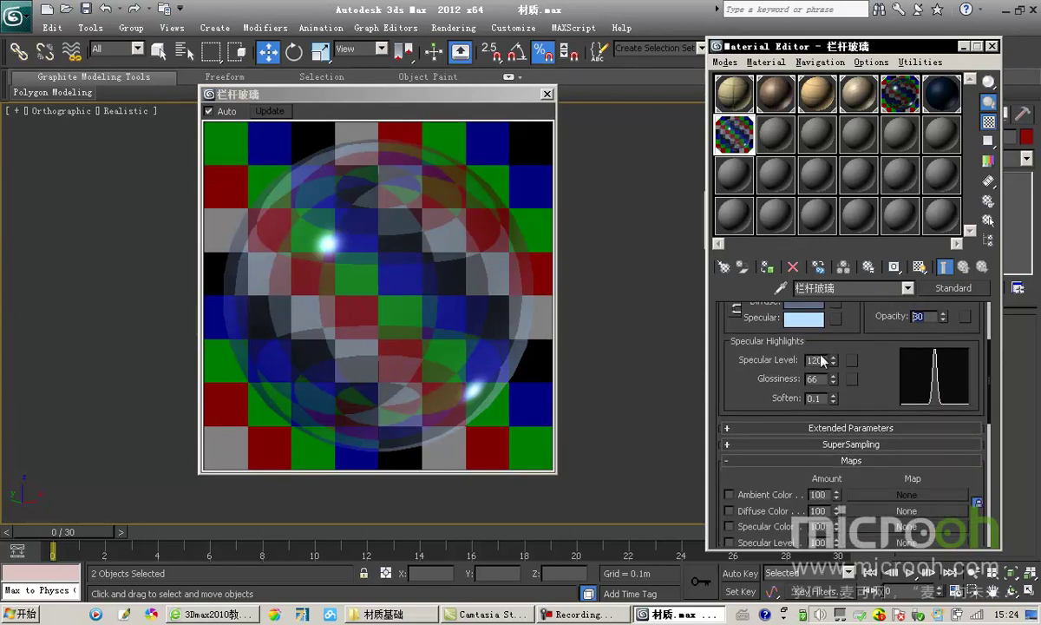
drag(870, 388, 875, 314)
click(866, 363)
click(888, 345)
Step: Examine the 栏杆玻璃 material's reflection map and amount beside the enlarged preview
scroll(872, 347, down, 4)
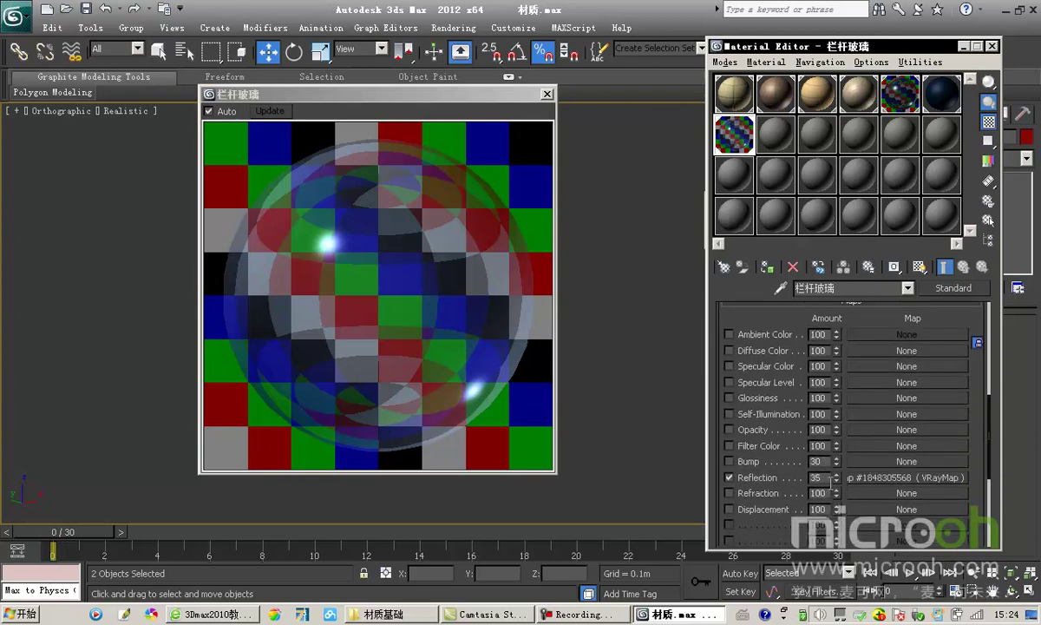
drag(407, 101, 458, 113)
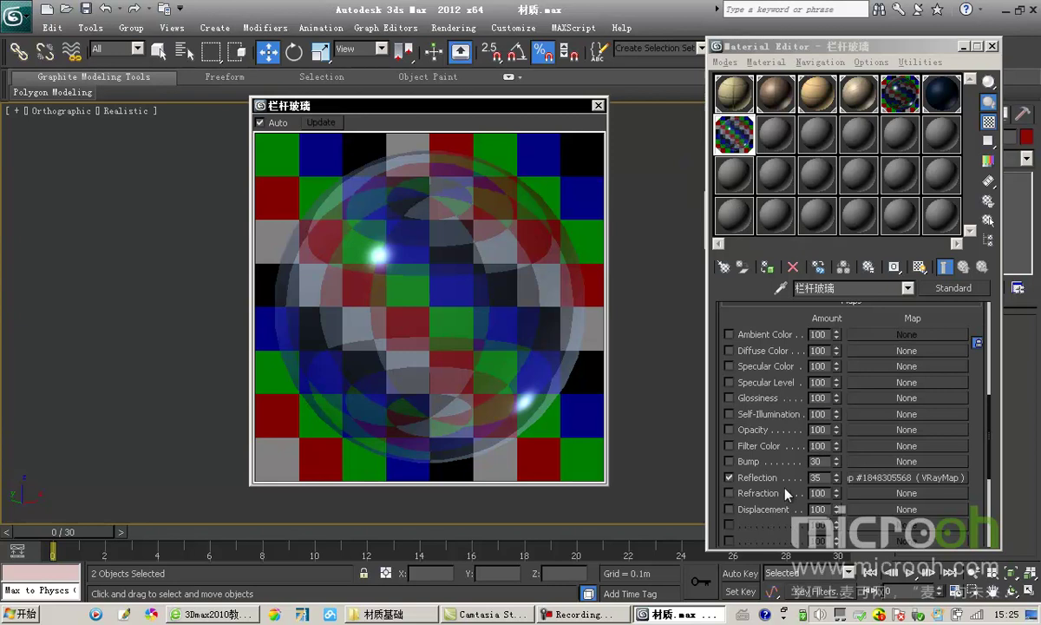
scroll(795, 333, up, 5)
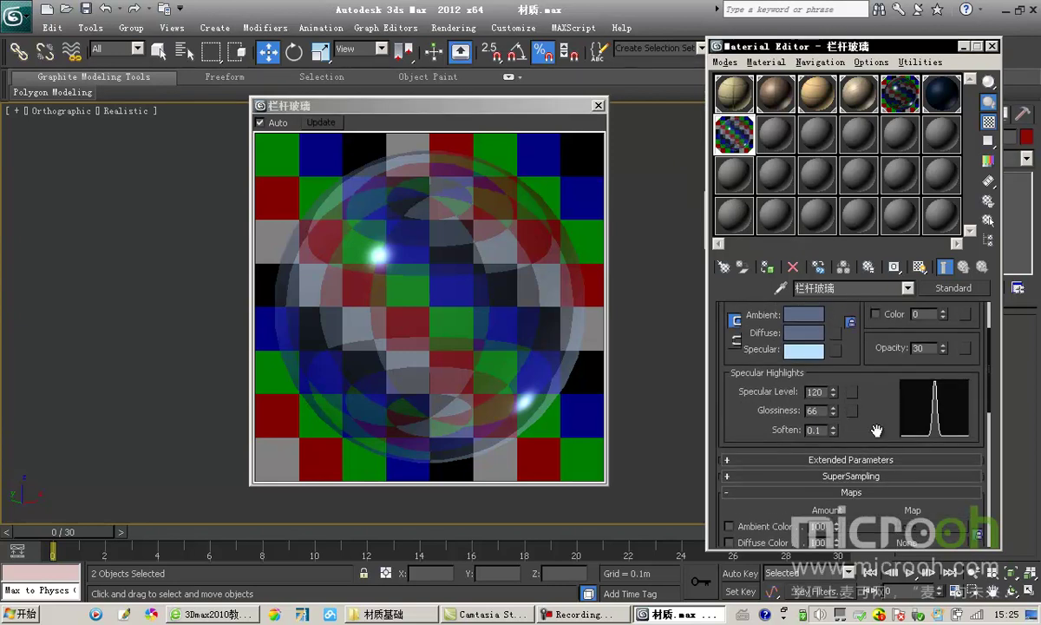
scroll(822, 395, down, 5)
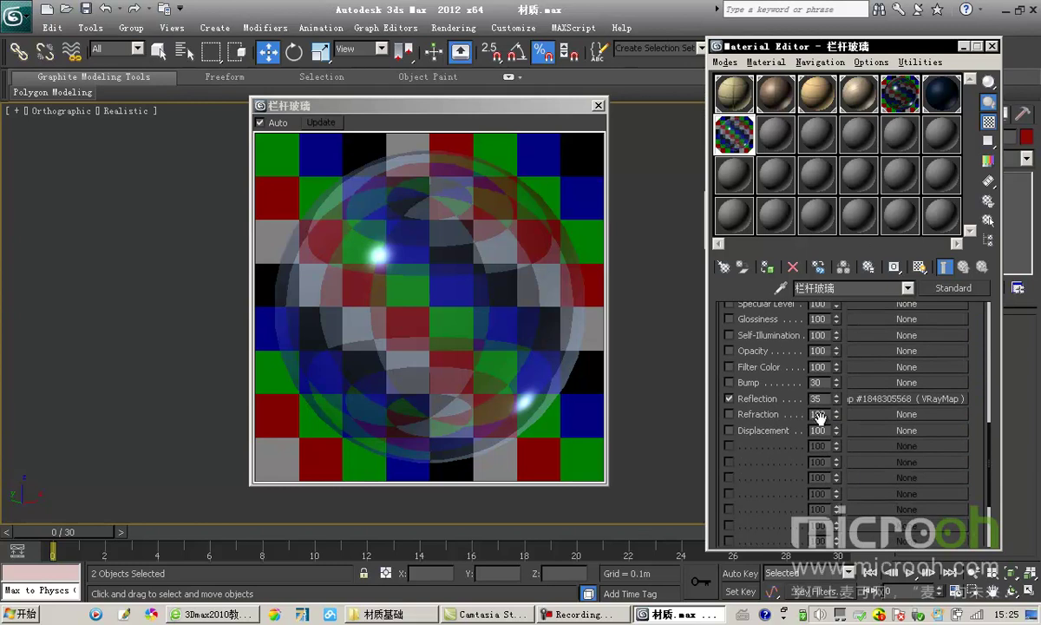
drag(822, 397, 765, 402)
scroll(976, 346, up, 3)
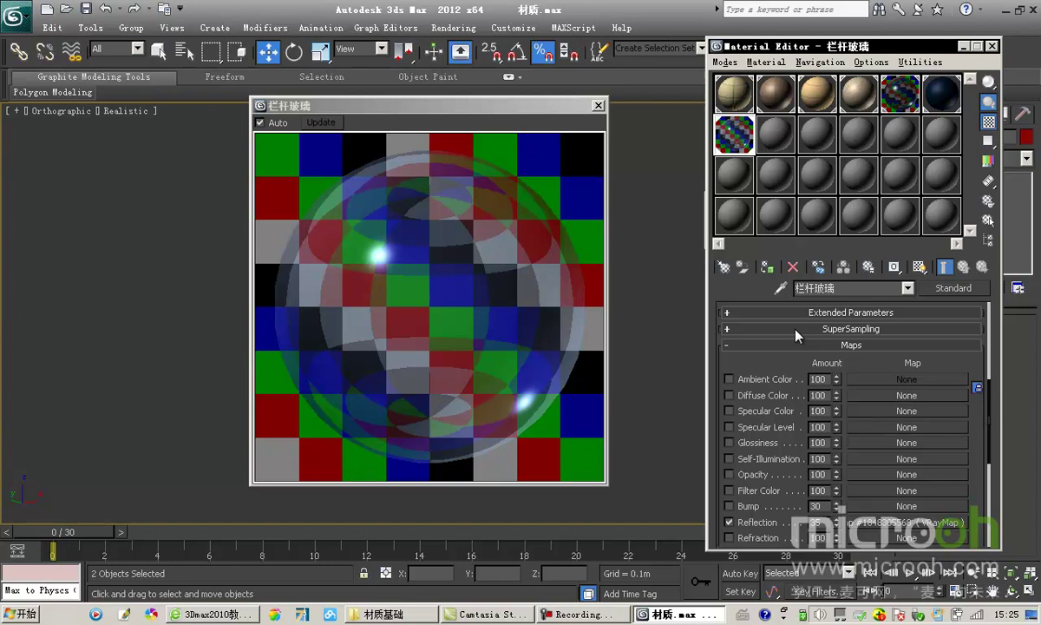
Step: Close the enlarged preview, move the Material Editor aside, exit isolation and hide the railing glass objects
click(599, 105)
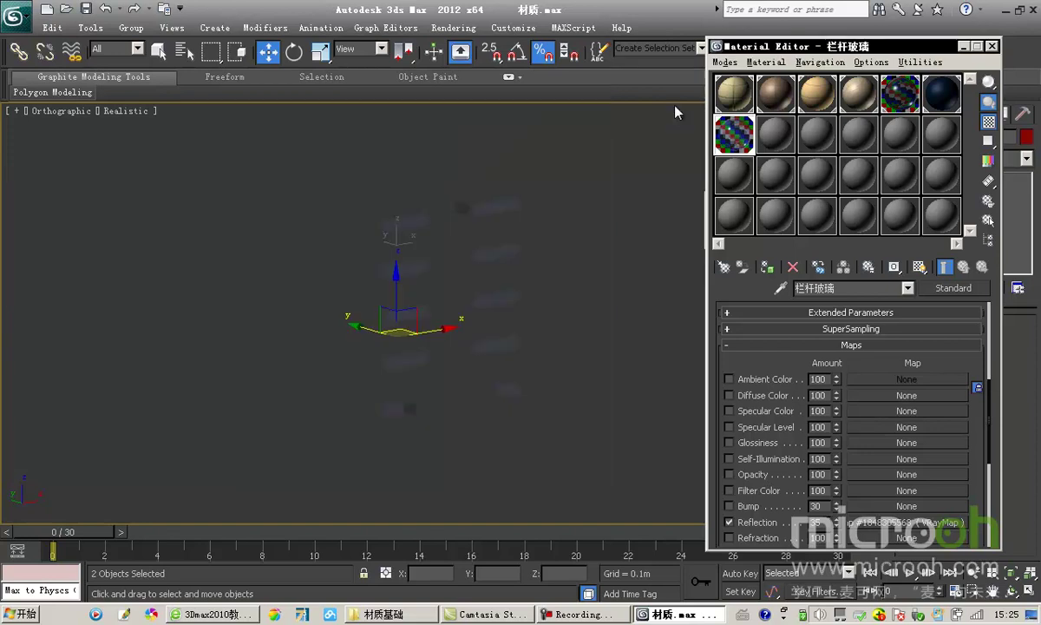
drag(741, 46, 820, 48)
click(750, 230)
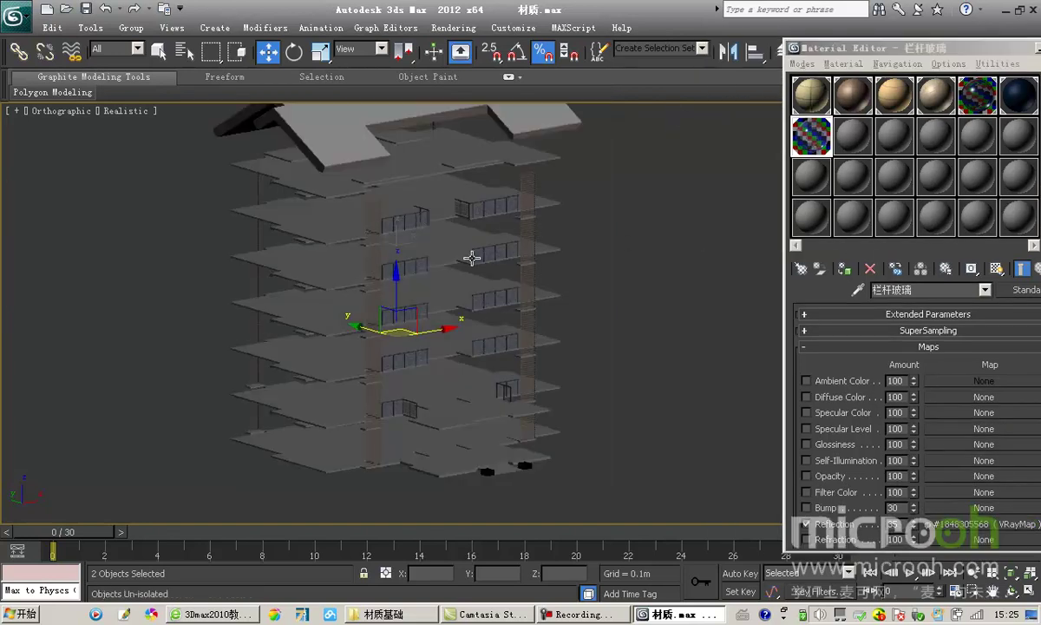
scroll(491, 245, up, 3)
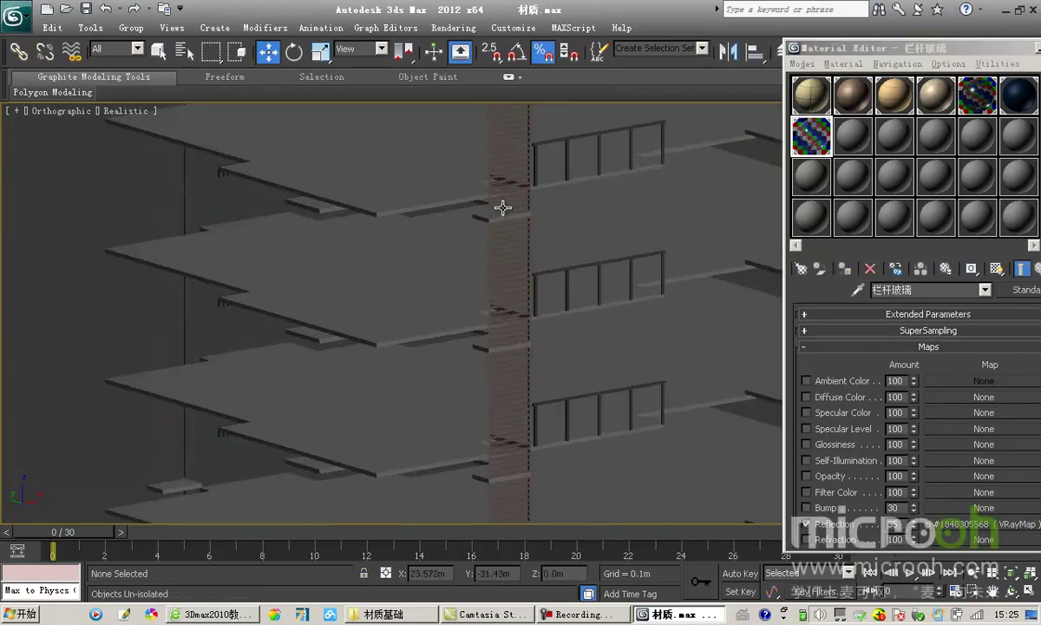
Step: Pick the railing material 栏杆 from the balcony railing into the empty sample slot beside 栏杆玻璃
scroll(418, 377, up, 2)
scroll(479, 321, up, 3)
click(855, 148)
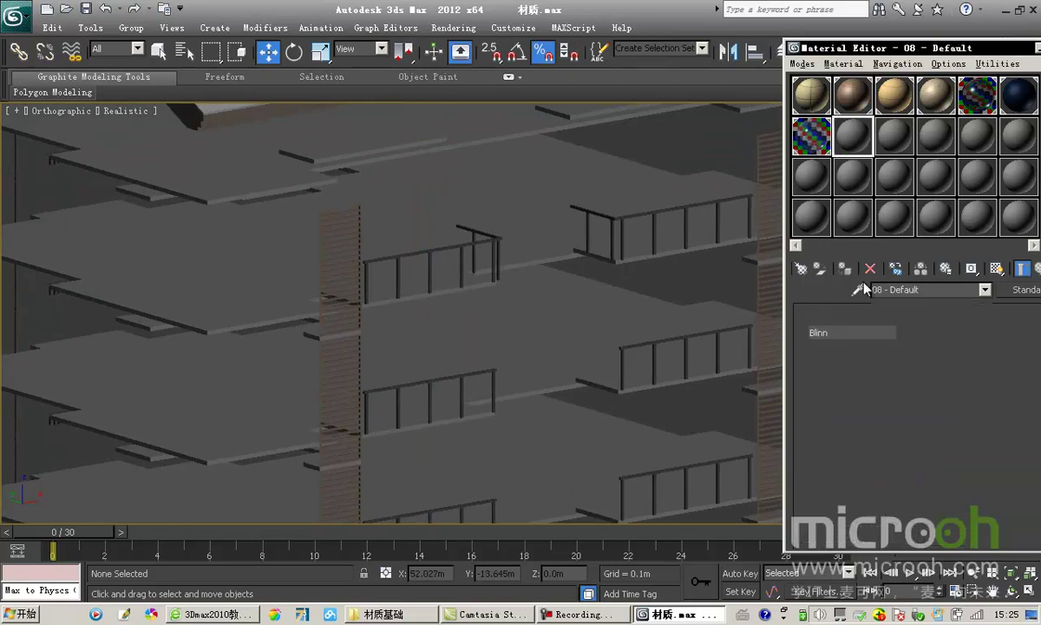
click(858, 290)
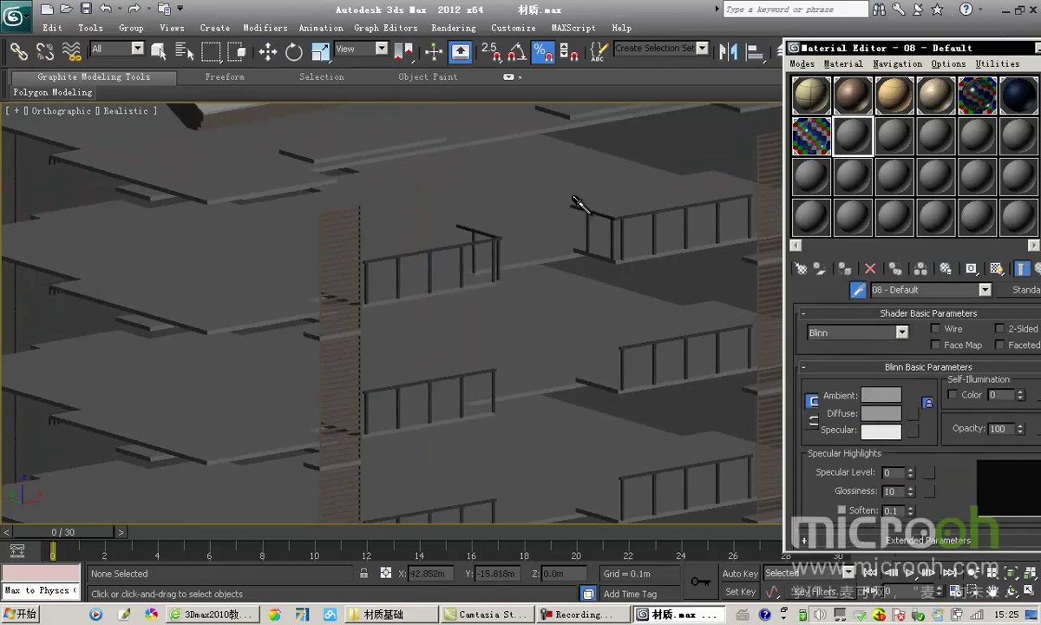
click(667, 208)
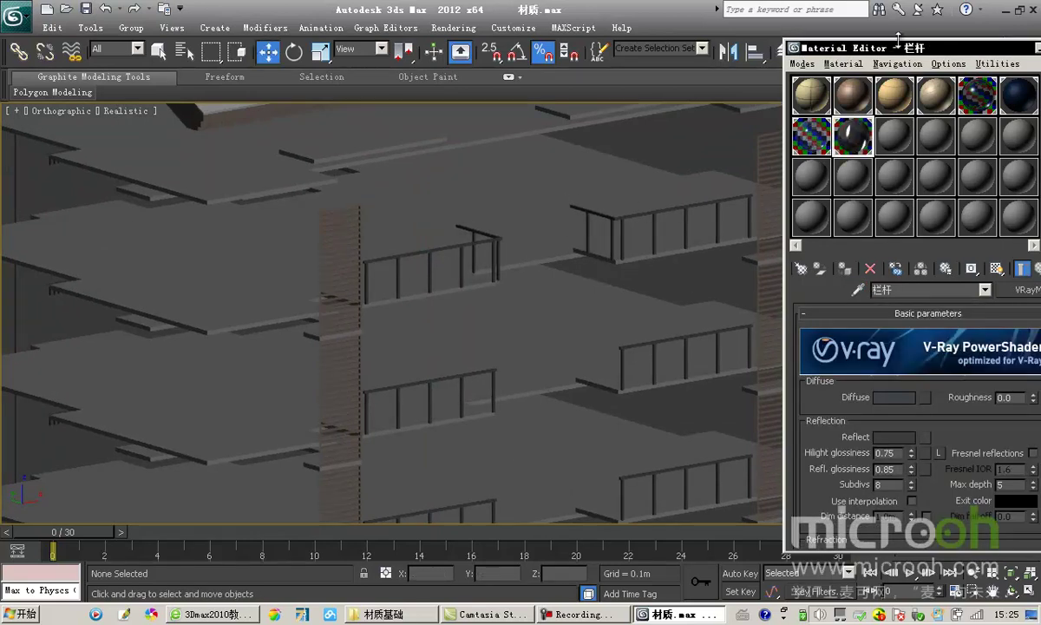
Step: Move the Material Editor back into full view and select 栏杆52 and 栏杆53 by the 栏杆 material
drag(846, 48, 784, 49)
click(947, 218)
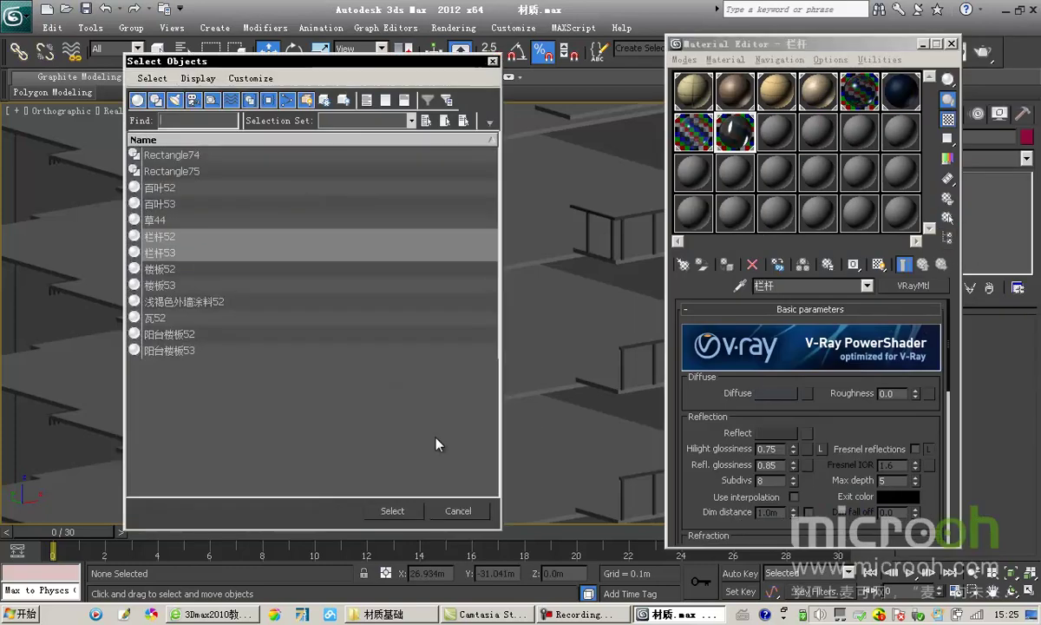
click(392, 511)
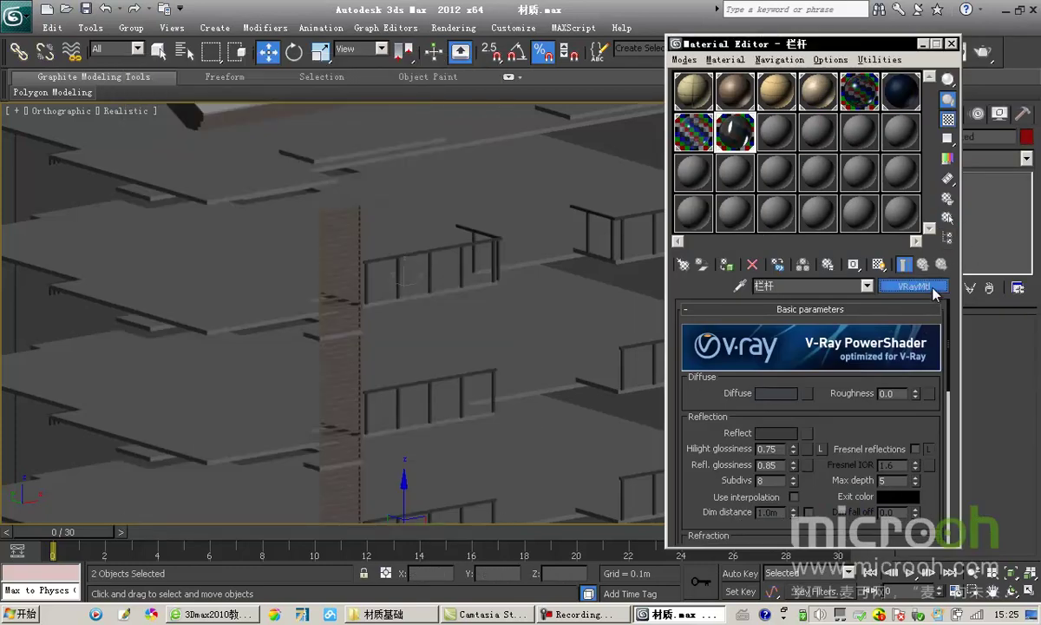
Step: Convert the 栏杆 material to Standard and set its ambient and diffuse colour to a dark grey of value 71
click(933, 291)
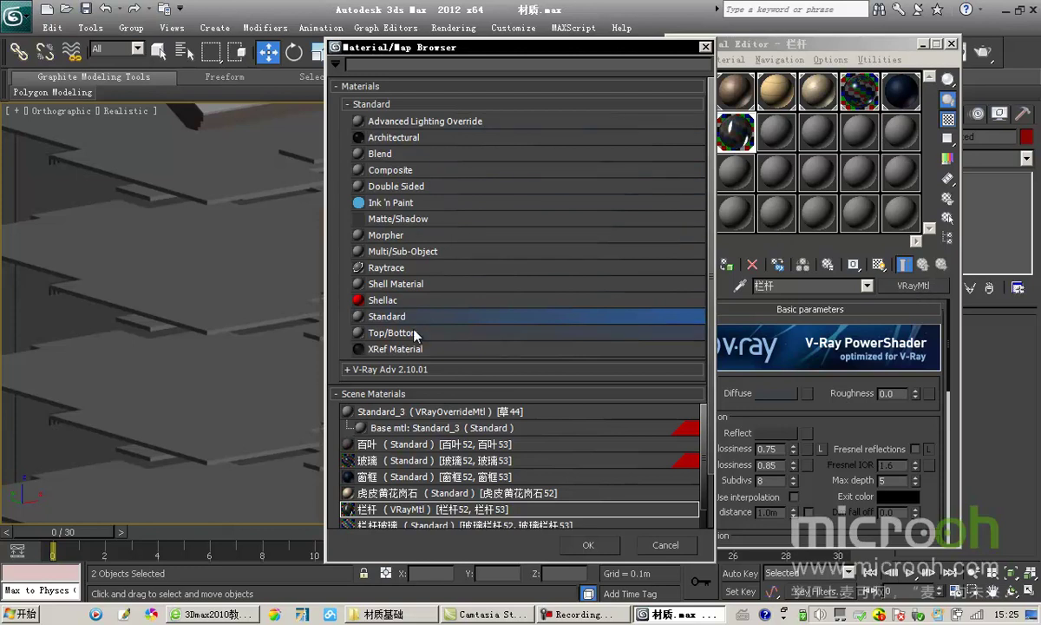
double_click(387, 315)
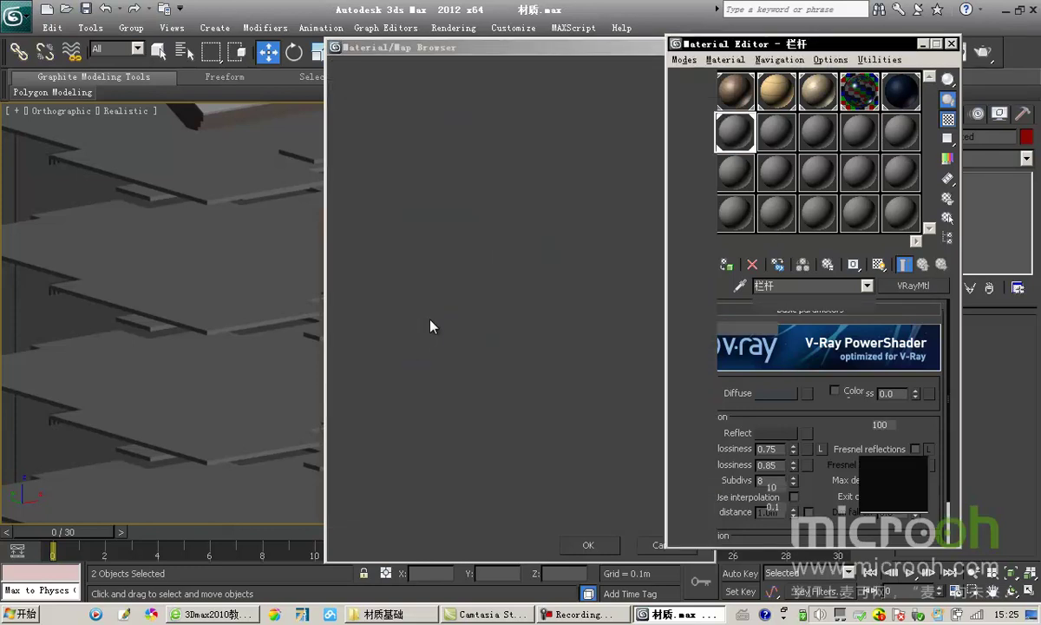
click(762, 390)
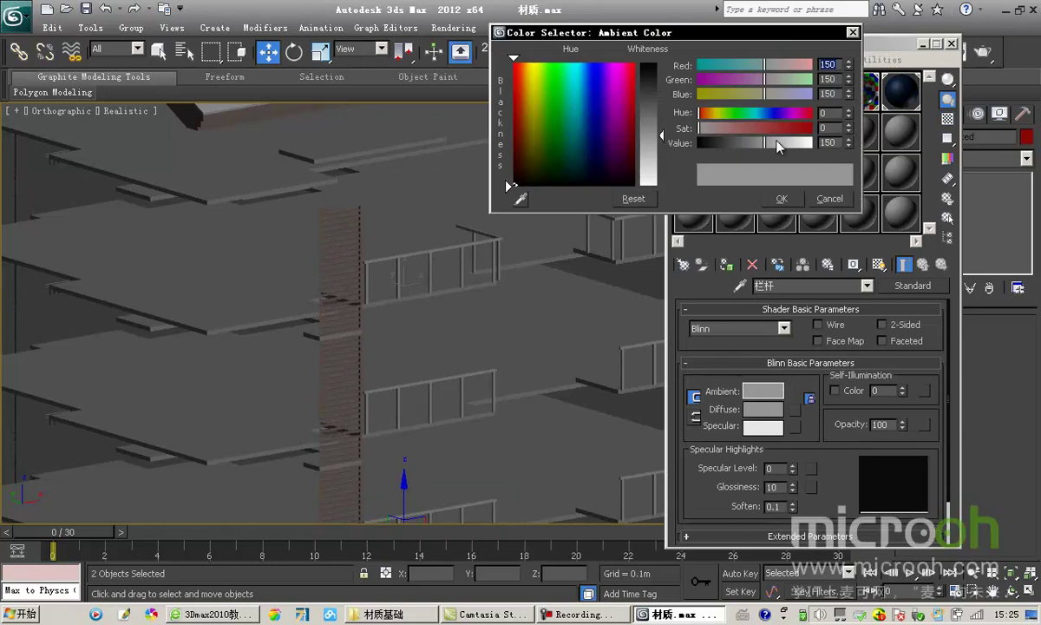
drag(744, 144, 728, 145)
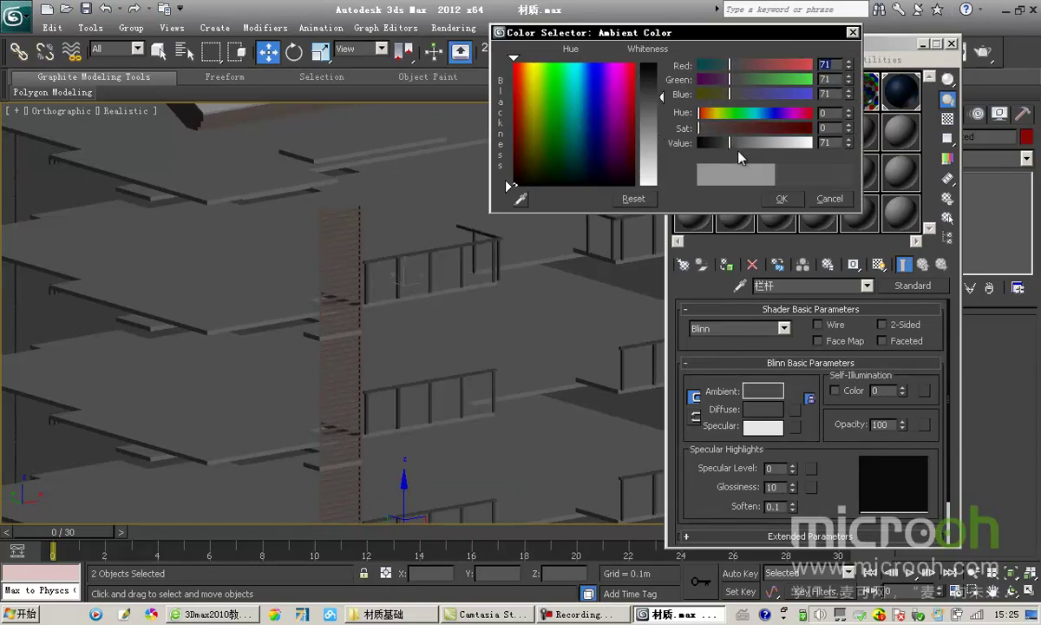
click(781, 199)
Step: Hide the selected railing objects
right_click(541, 254)
click(562, 207)
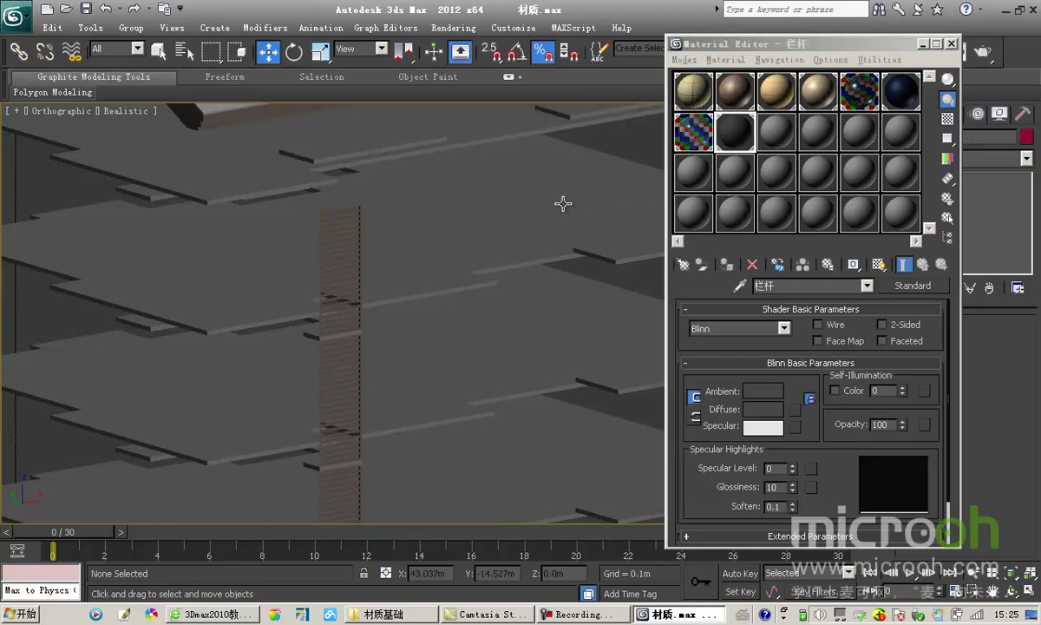
middle_drag(412, 215, 452, 207)
scroll(426, 237, down, 3)
scroll(417, 281, up, 3)
Step: Pick the louver material 百叶 into the empty sample slot beside 栏杆 and select 百叶52 and 百叶53 by that material
click(771, 141)
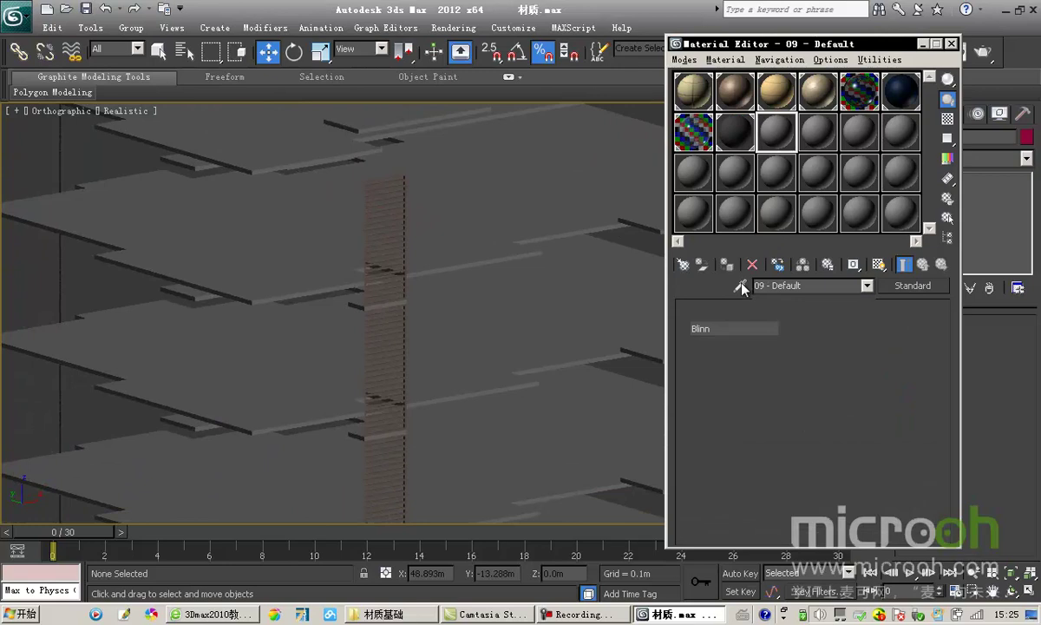
click(386, 170)
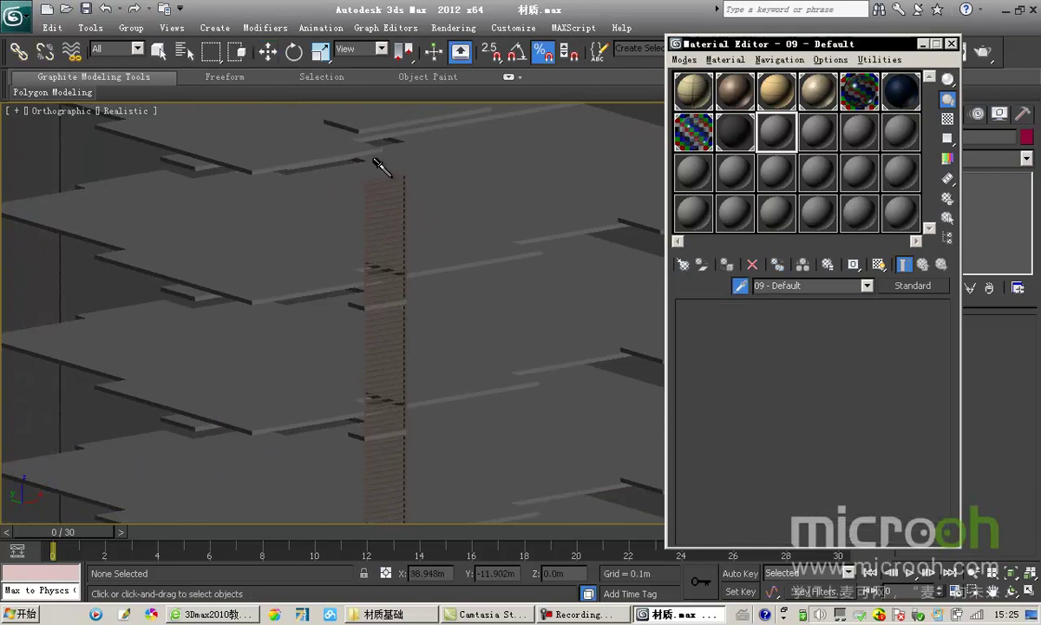
click(947, 217)
click(393, 510)
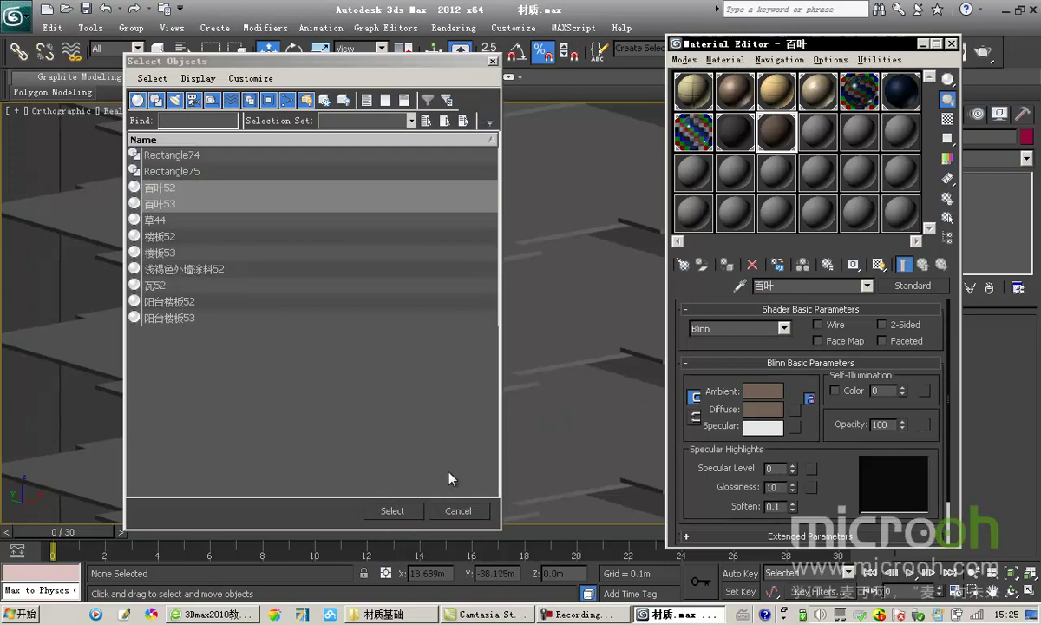
Step: Set the 百叶 material's specular level to 24 and hide the louver objects
middle_drag(530, 320, 507, 255)
scroll(508, 255, down, 5)
scroll(511, 270, up, 4)
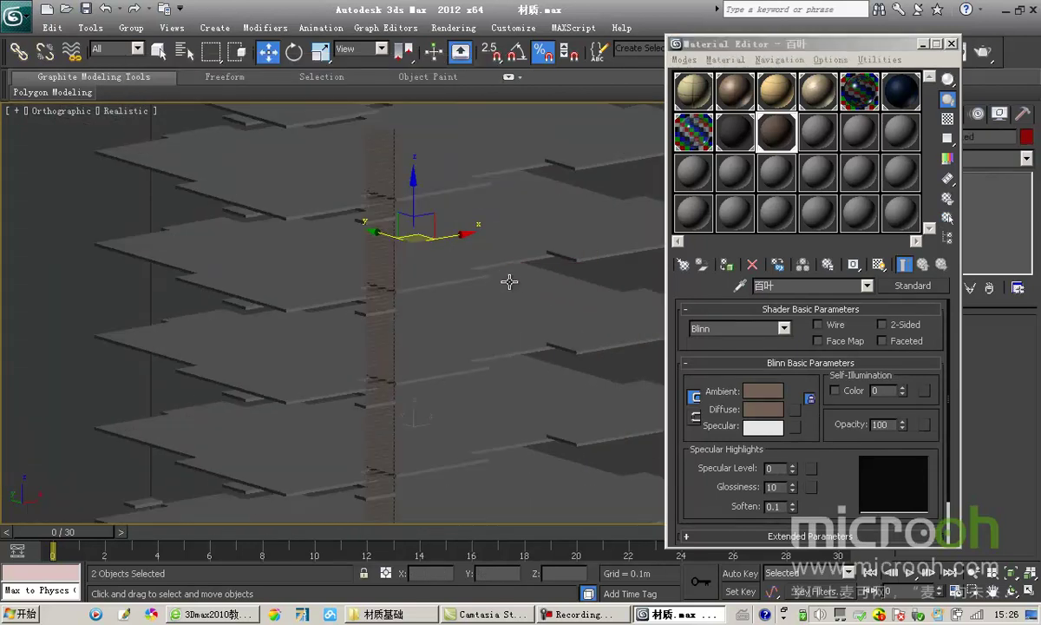
middle_drag(586, 284, 514, 253)
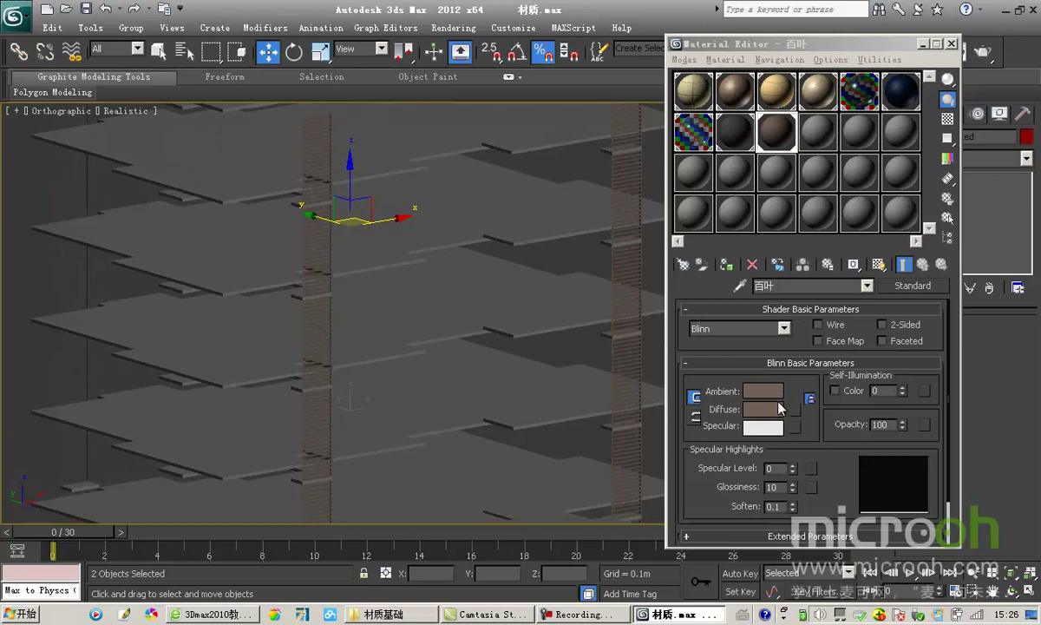
scroll(762, 414, down, 2)
drag(792, 420, 792, 398)
click(395, 204)
Step: Pick the floor slab material 楼板 into the empty sample slot beside 百叶 and select 楼板52 and 楼板53 by that material
alt+middle_drag(390, 156, 469, 320)
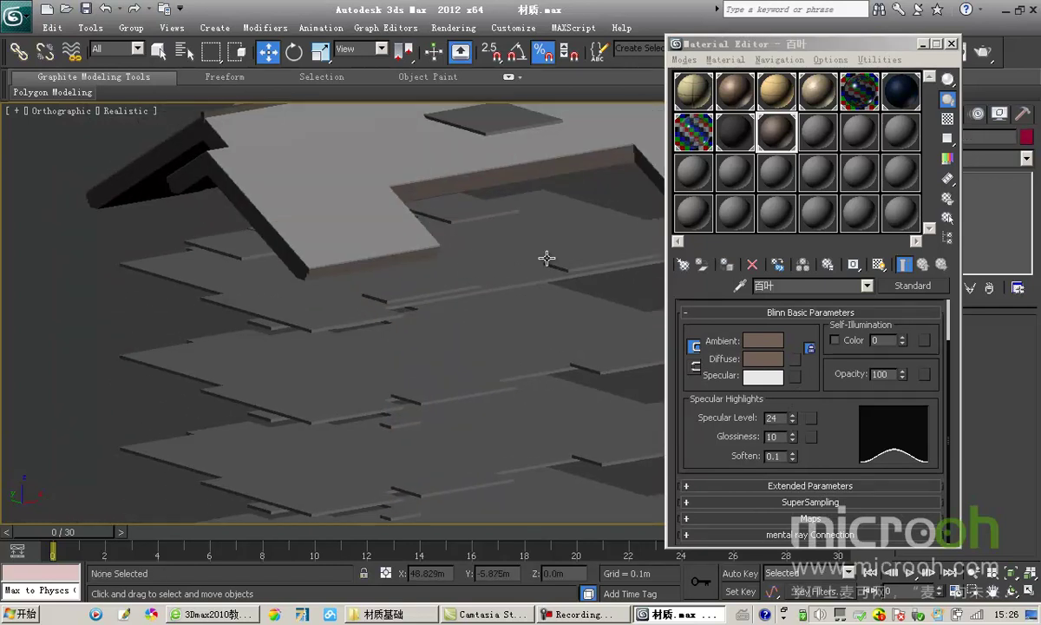
click(818, 132)
click(742, 286)
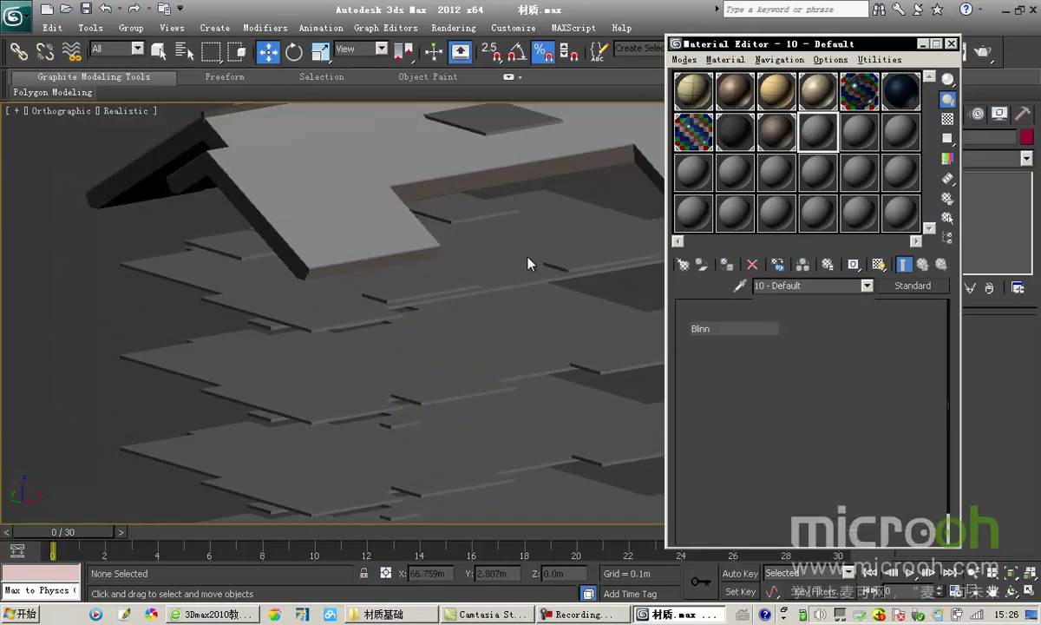
click(499, 242)
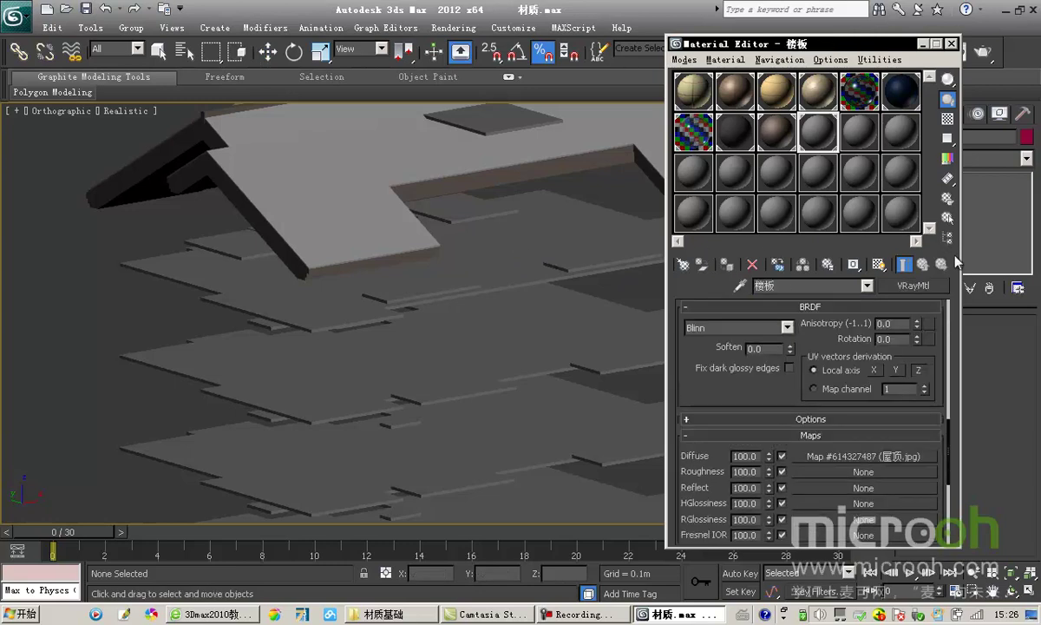
click(948, 218)
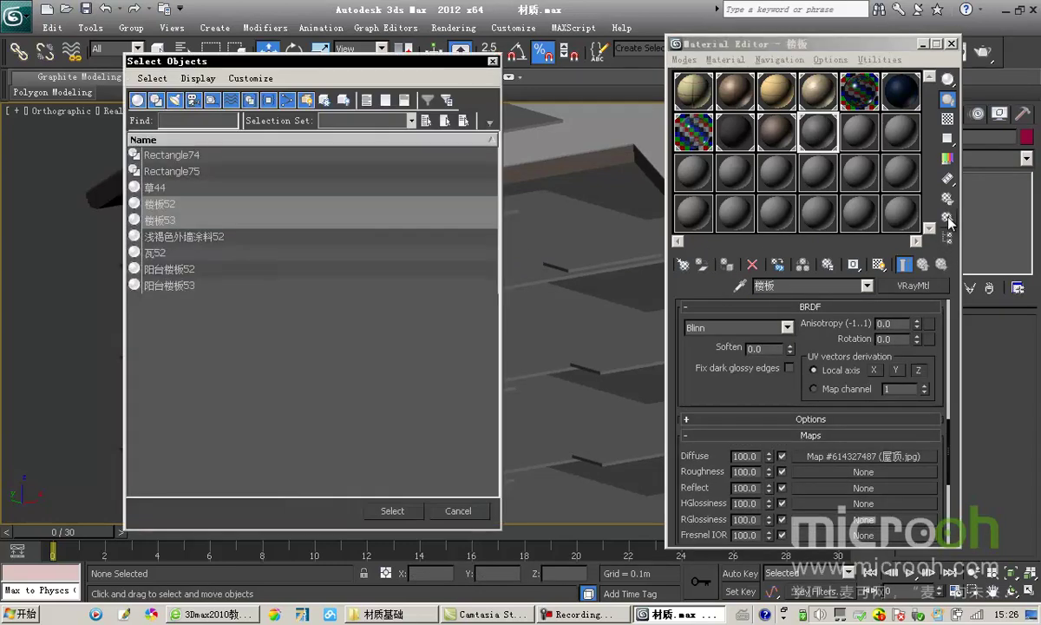
click(390, 511)
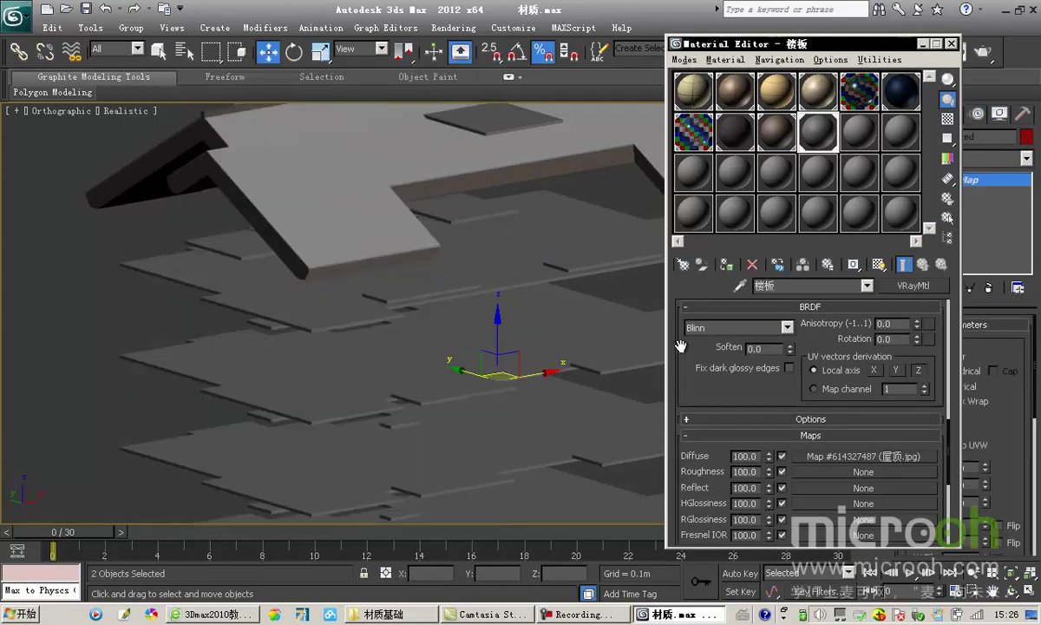
Step: Isolate the selected floor slabs and convert the 楼板 material from VRayMtl to Standard
key(alt+q)
scroll(485, 308, up, 5)
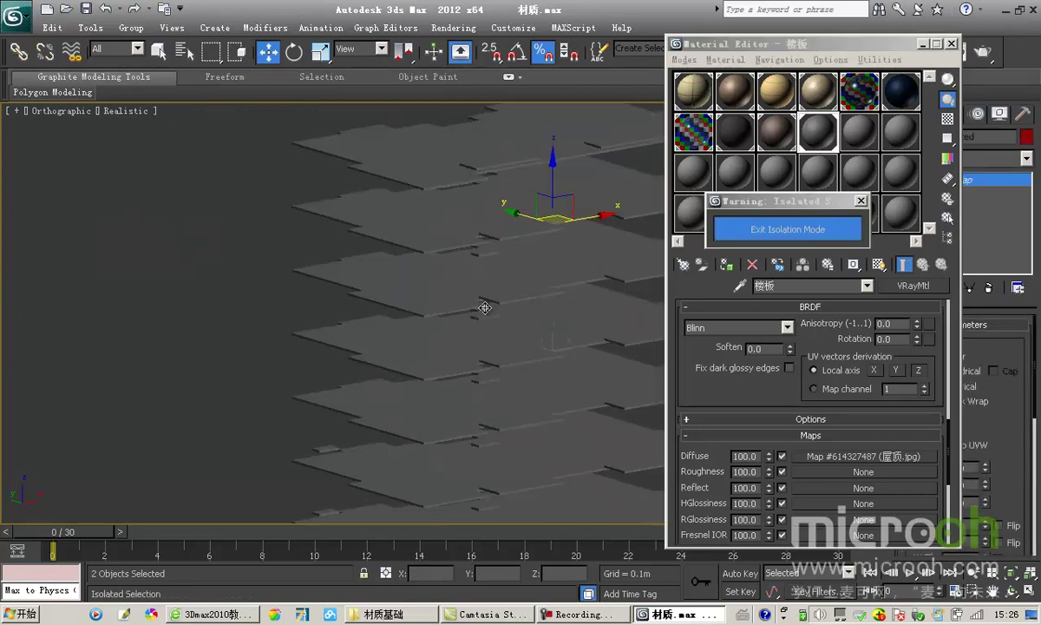
middle_drag(509, 274, 398, 291)
drag(718, 44, 686, 43)
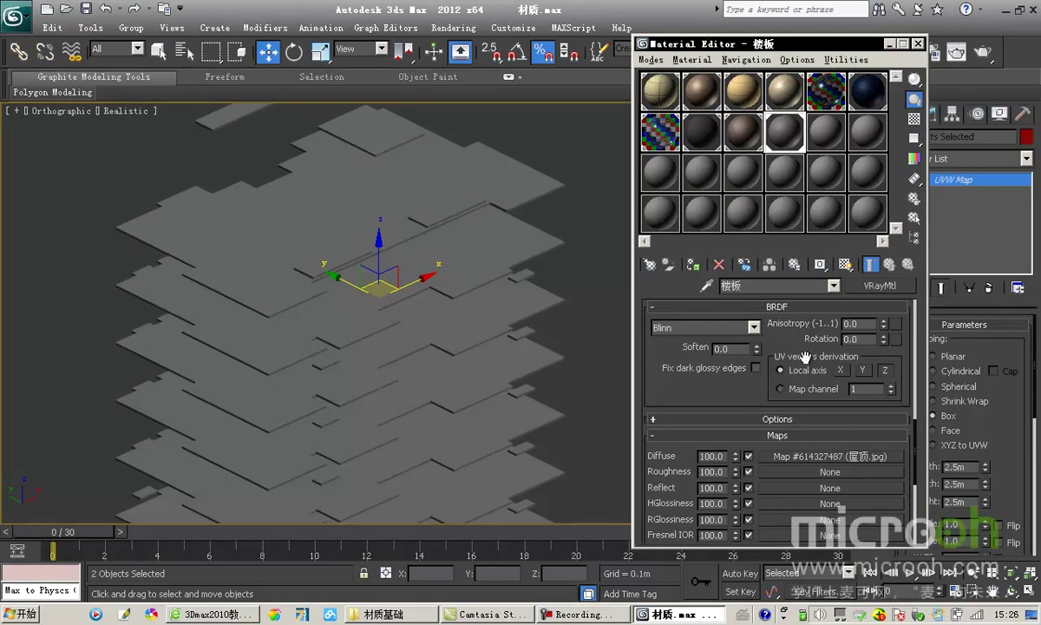
scroll(761, 363, up, 5)
click(872, 285)
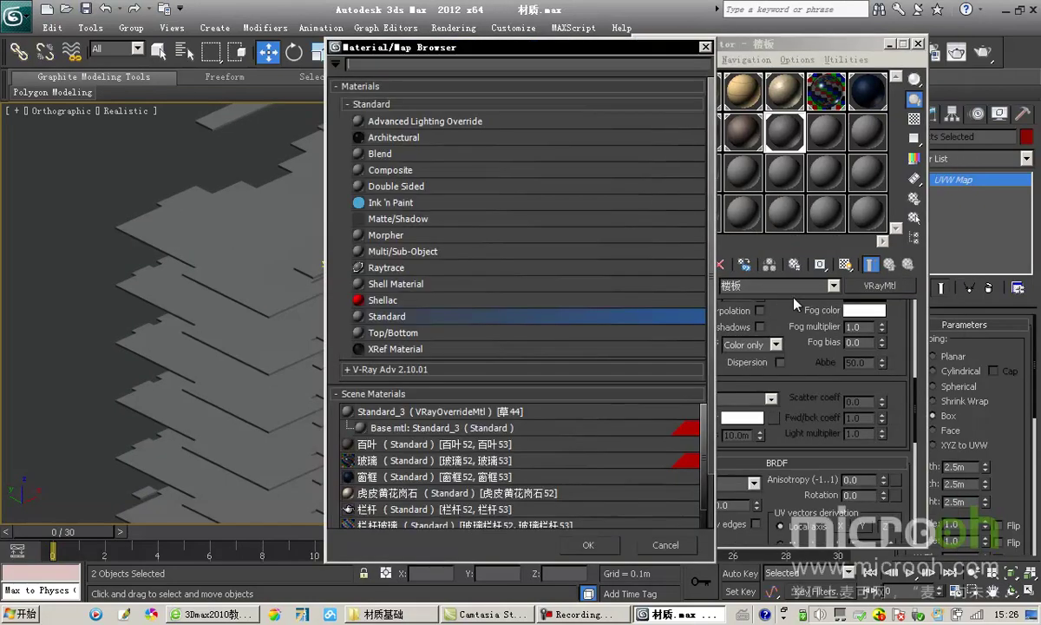
double_click(375, 316)
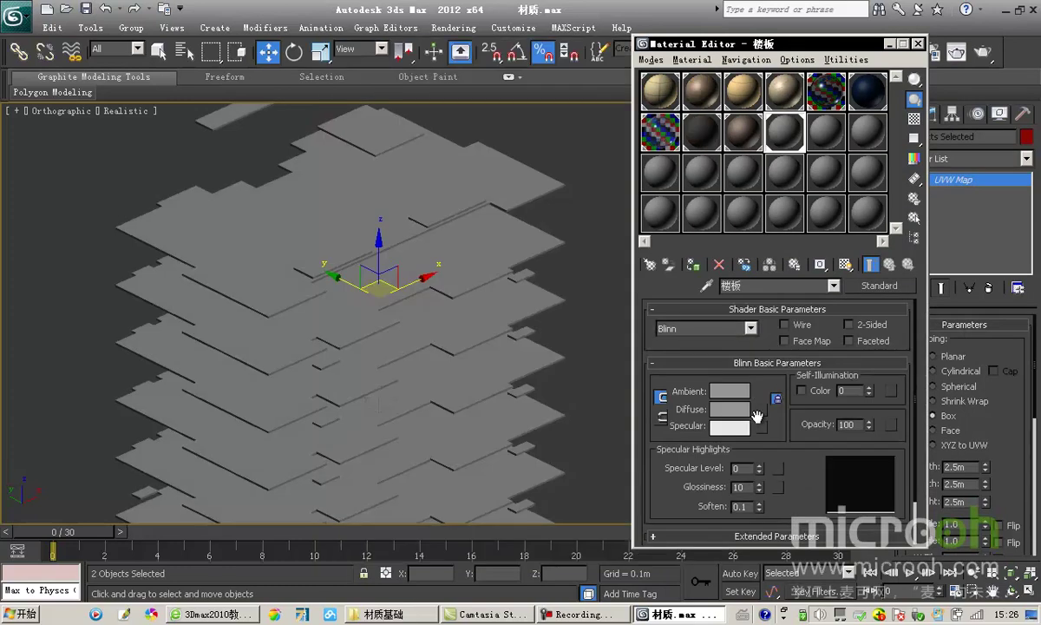
Step: Assign the bitmap 楼顶001.jpg from the MAP\floor folder as the 楼板 material's diffuse map
click(762, 411)
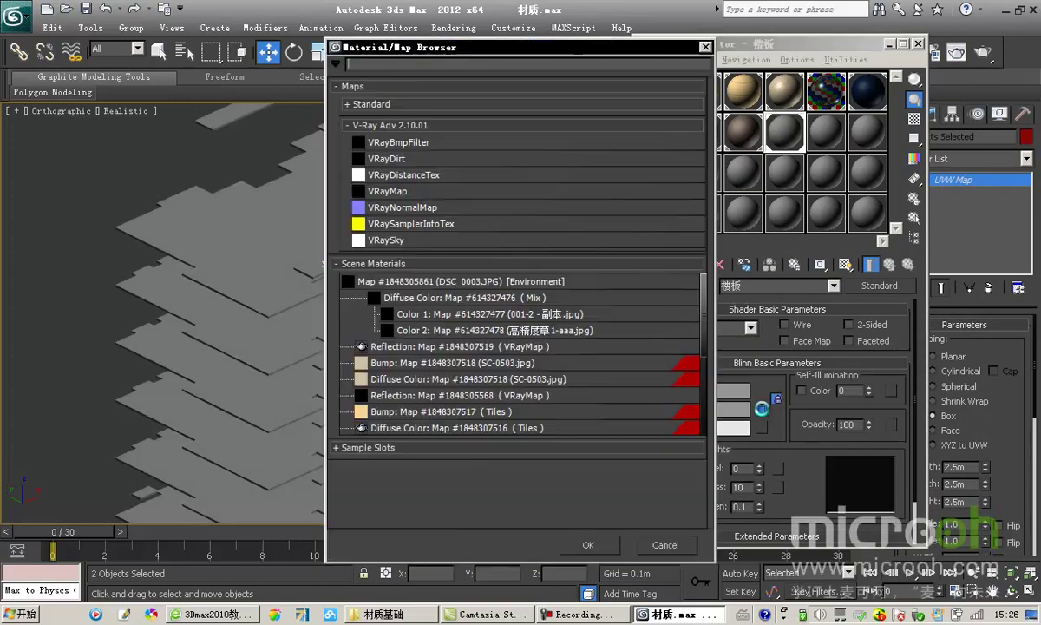
click(380, 105)
double_click(368, 119)
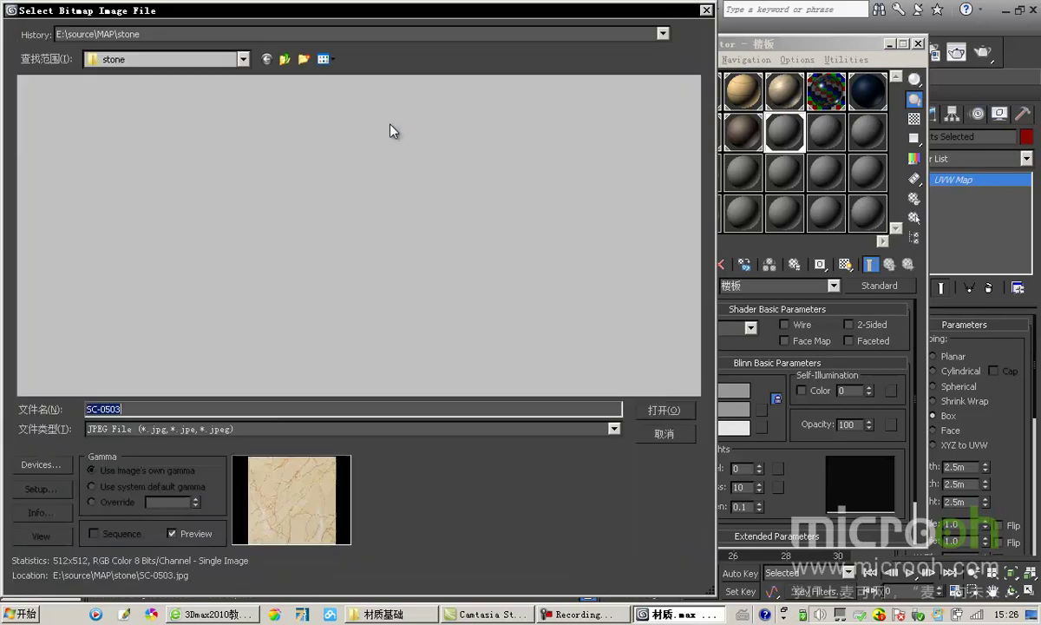
click(283, 61)
click(476, 130)
double_click(475, 137)
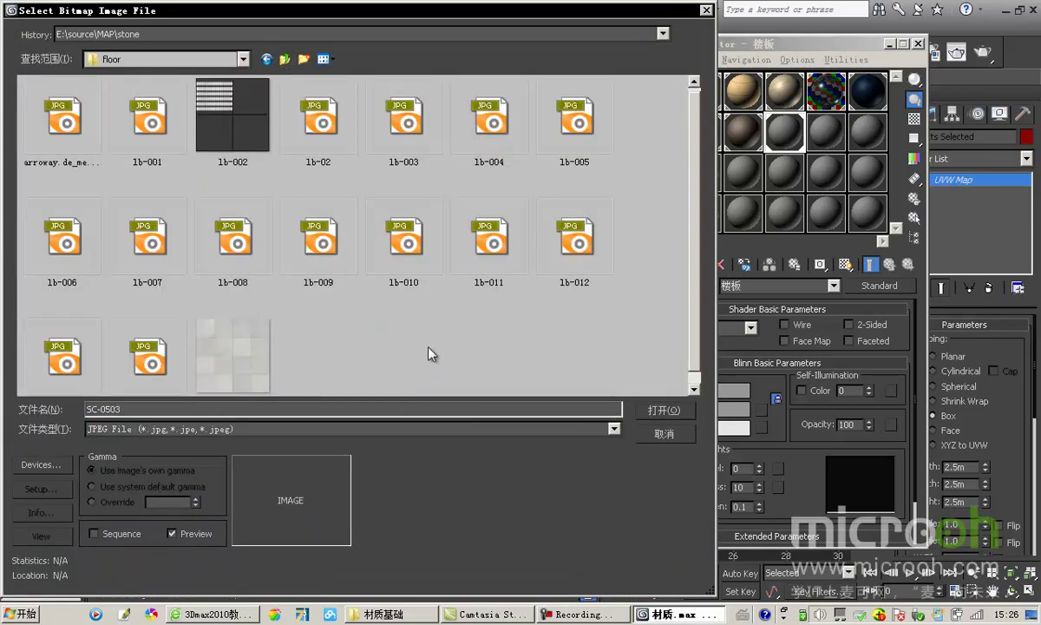
click(673, 413)
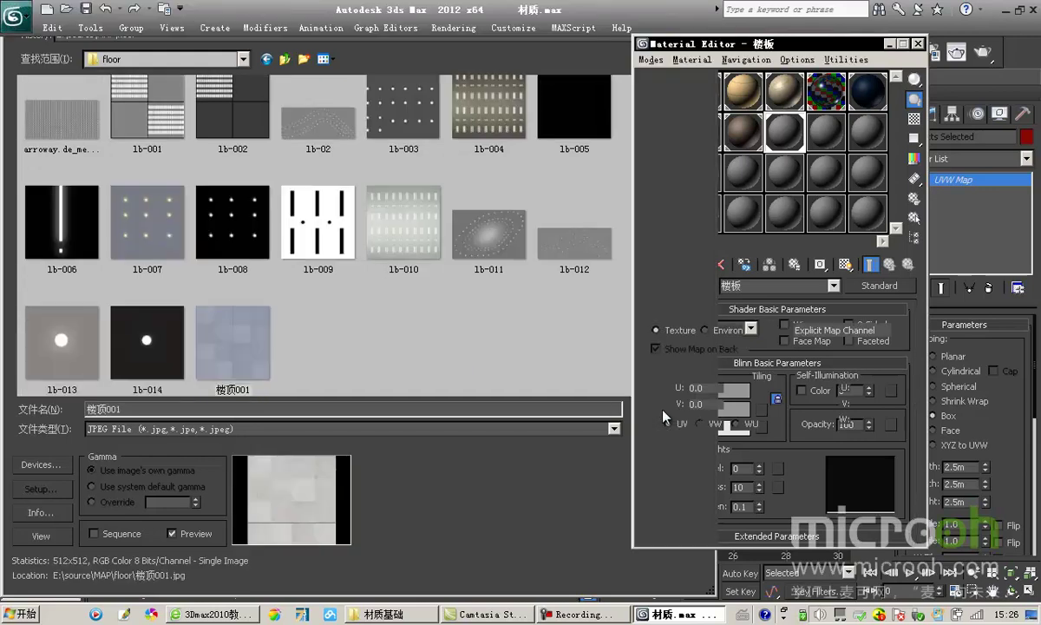
Step: Show the diffuse bitmap on the floor slabs in the viewport, check its tiling and return to the parent 楼板 material
click(845, 265)
key(t)
middle_drag(408, 507, 493, 294)
scroll(492, 293, up, 4)
middle_drag(347, 514, 447, 317)
scroll(455, 282, up, 1)
drag(799, 47, 862, 47)
middle_drag(497, 302, 569, 219)
click(951, 265)
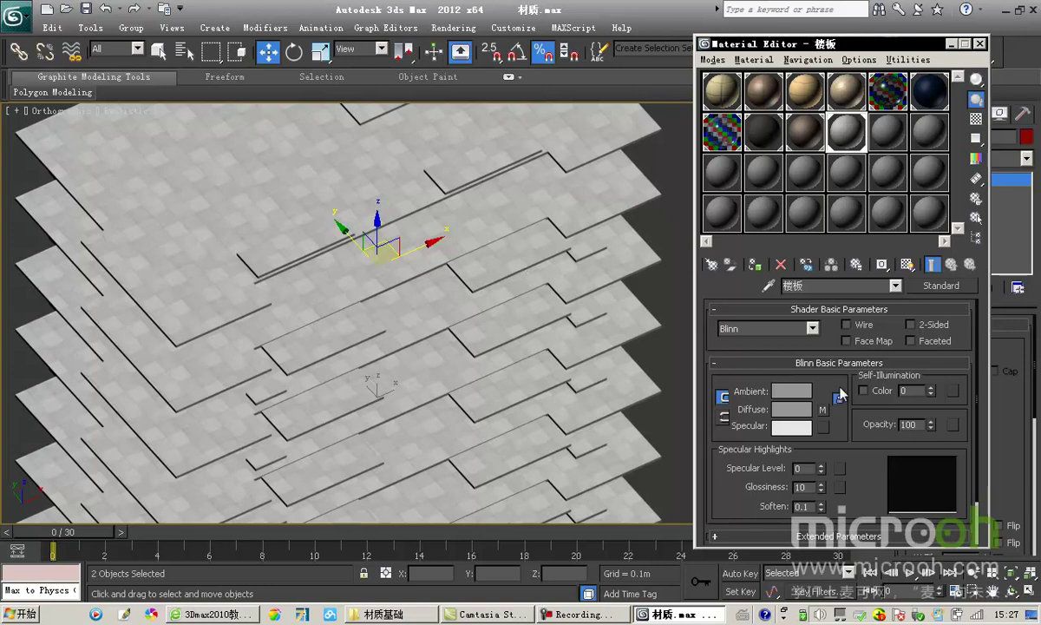
Step: Move the Material Editor aside, exit isolation and hide the floor slab objects
drag(815, 426, 845, 260)
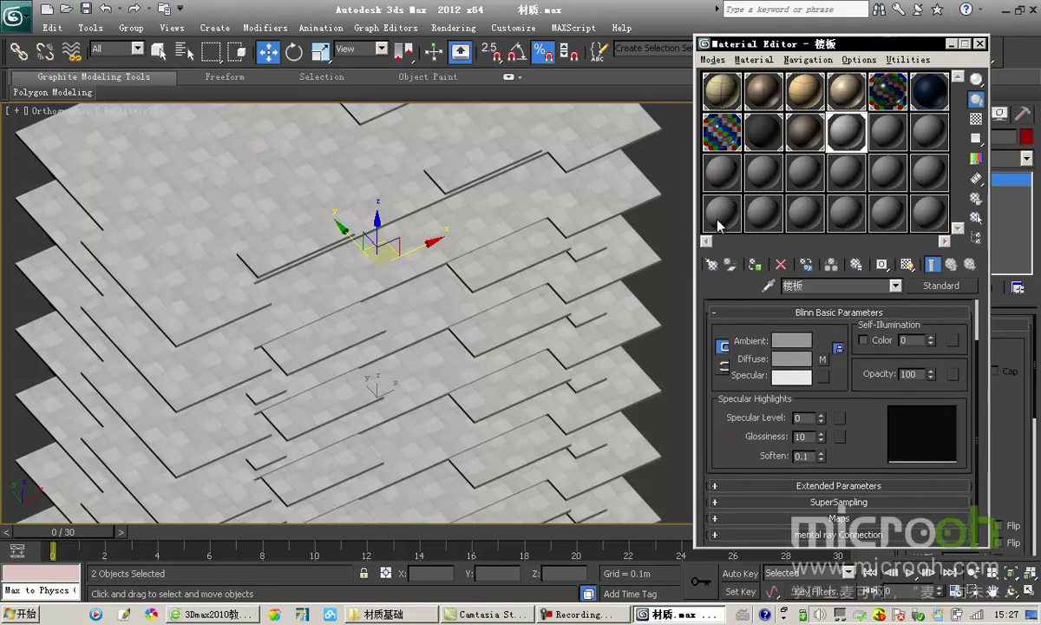
drag(778, 47, 858, 79)
click(749, 241)
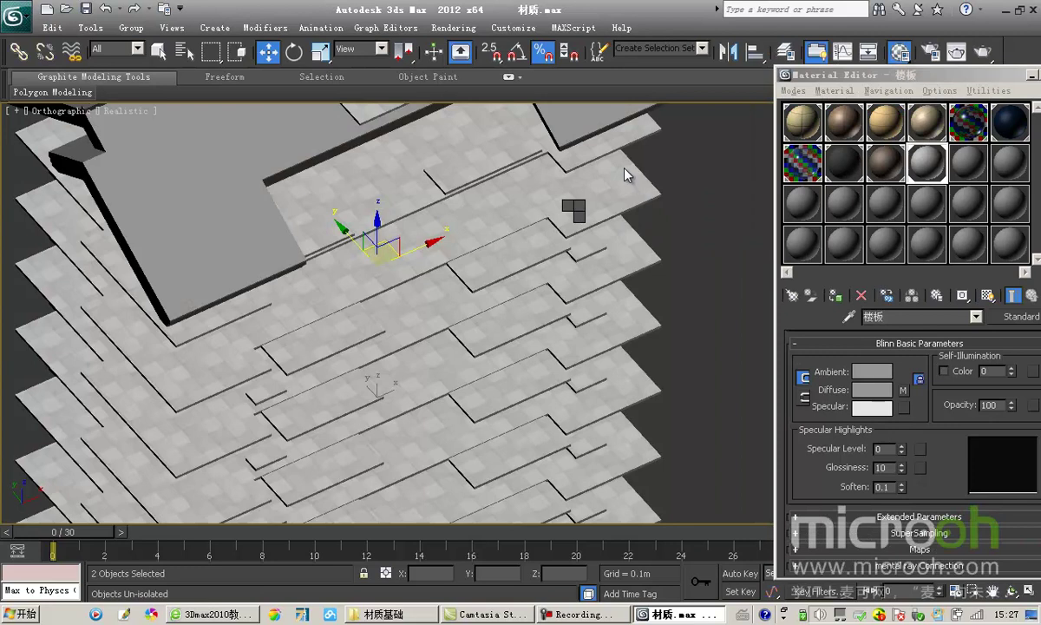
scroll(497, 235, down, 10)
click(537, 306)
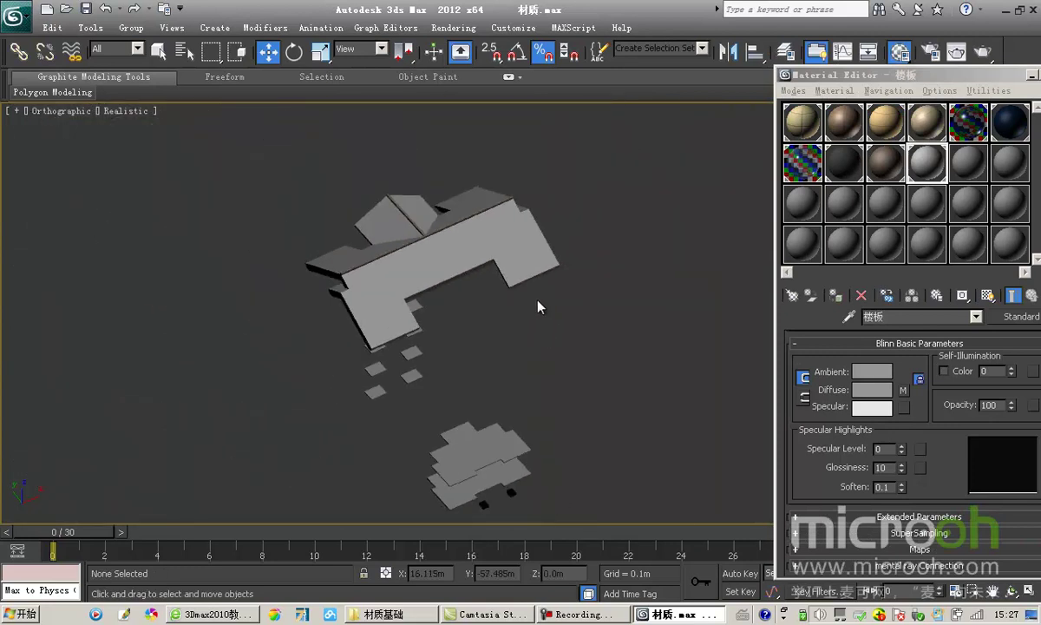
Step: Select the three slab objects below the roof and assign them the 楼板 material with its map shown in the viewport
alt+middle_drag(541, 299, 559, 473)
drag(558, 475, 286, 262)
alt+middle_drag(402, 305, 514, 321)
drag(552, 515, 258, 242)
alt+middle_drag(531, 362, 509, 348)
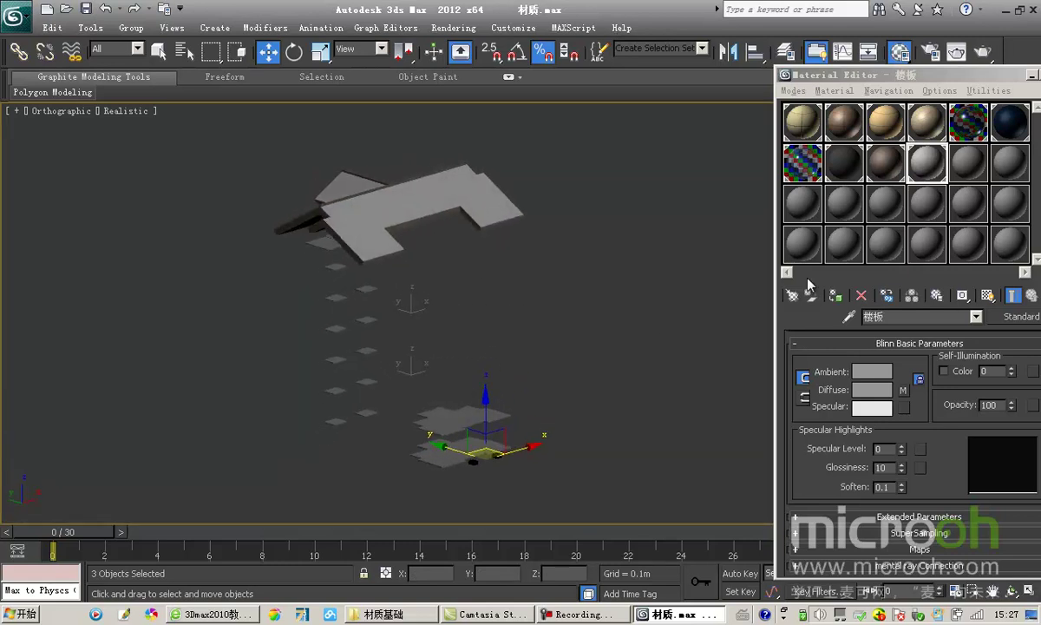
click(909, 184)
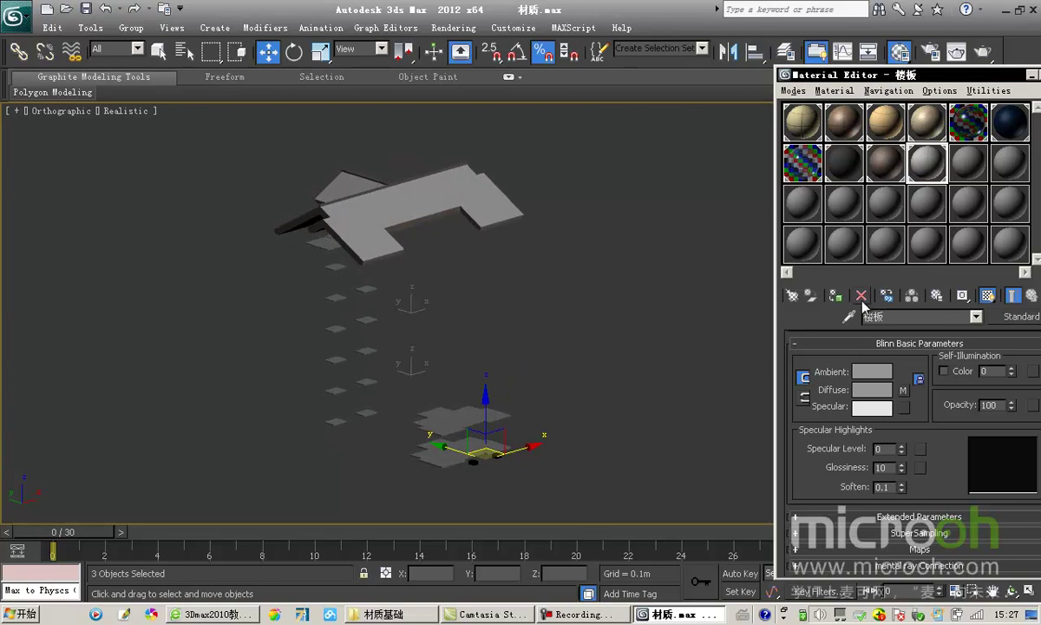
click(834, 297)
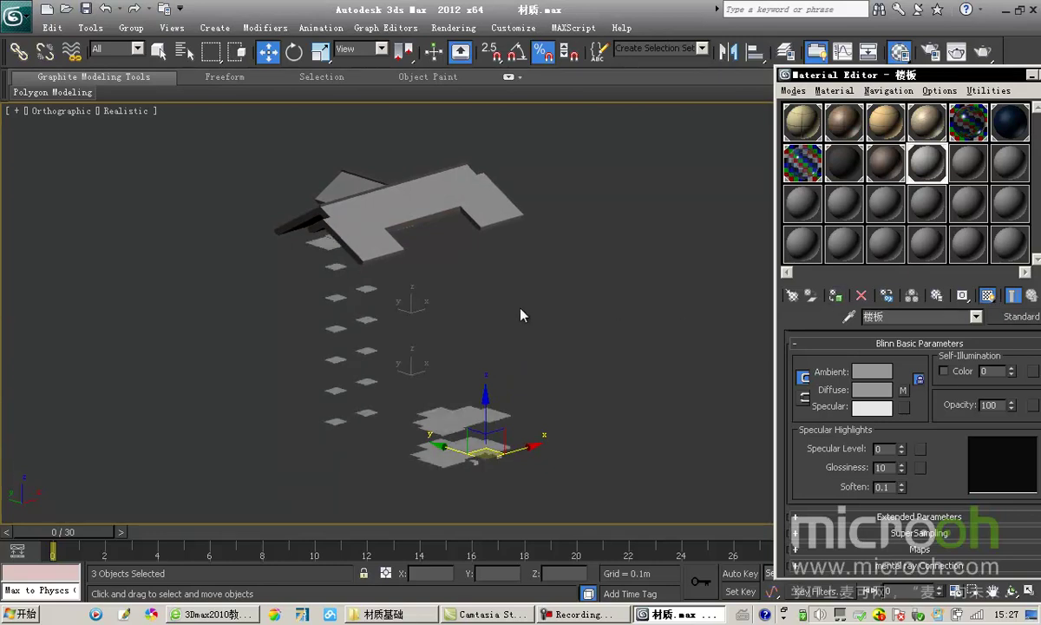
scroll(521, 326, up, 10)
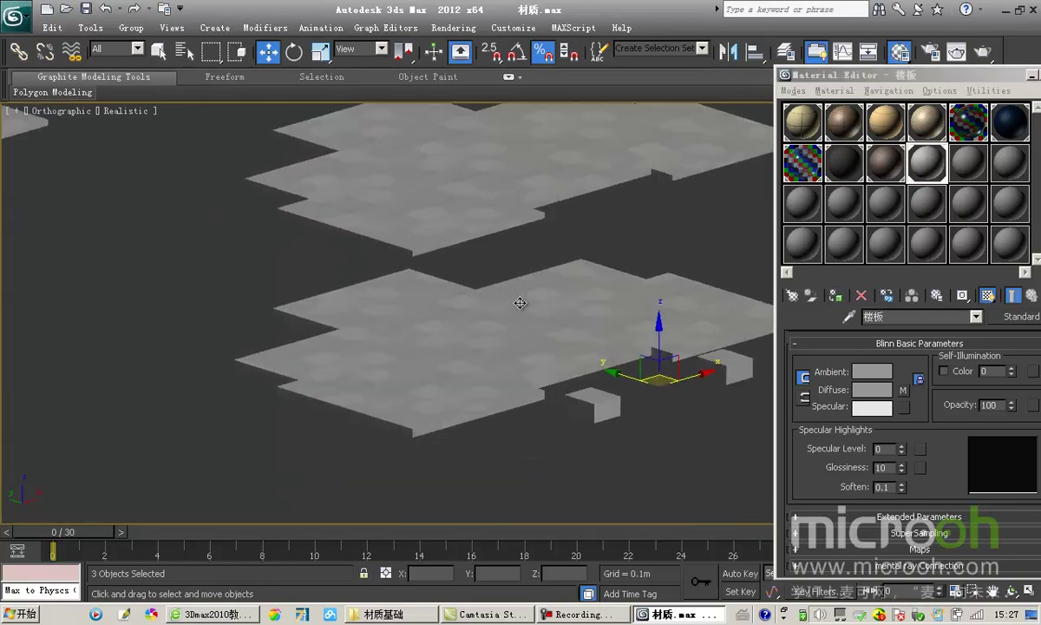
scroll(494, 287, down, 8)
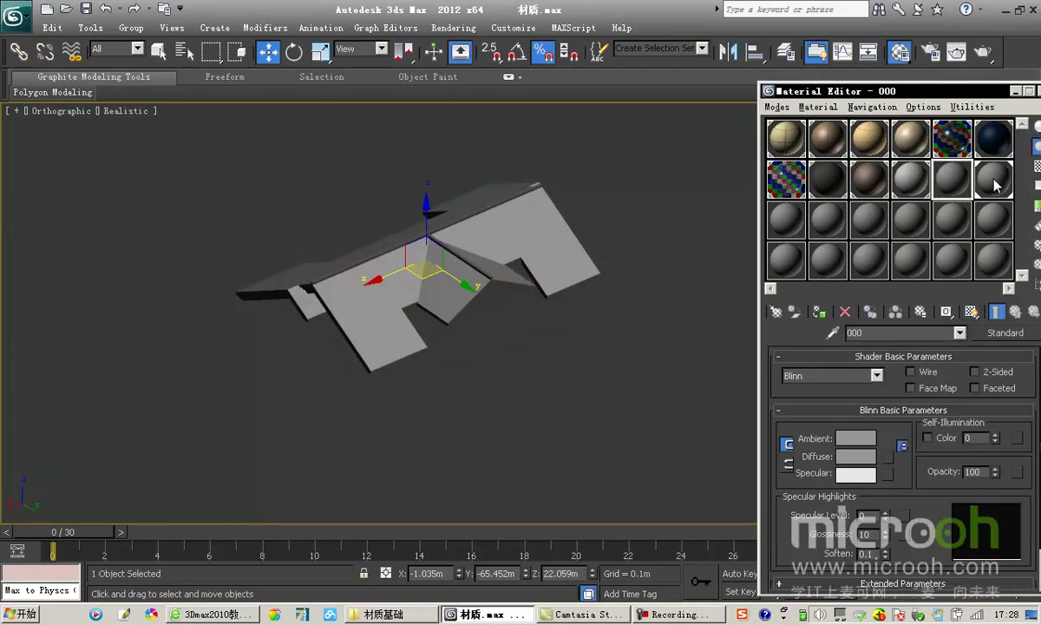
Step: Bring the Material Editor fully into view, activate the 楼板 sample slot and examine its settings beside the remaining roof
drag(881, 93, 868, 92)
click(891, 169)
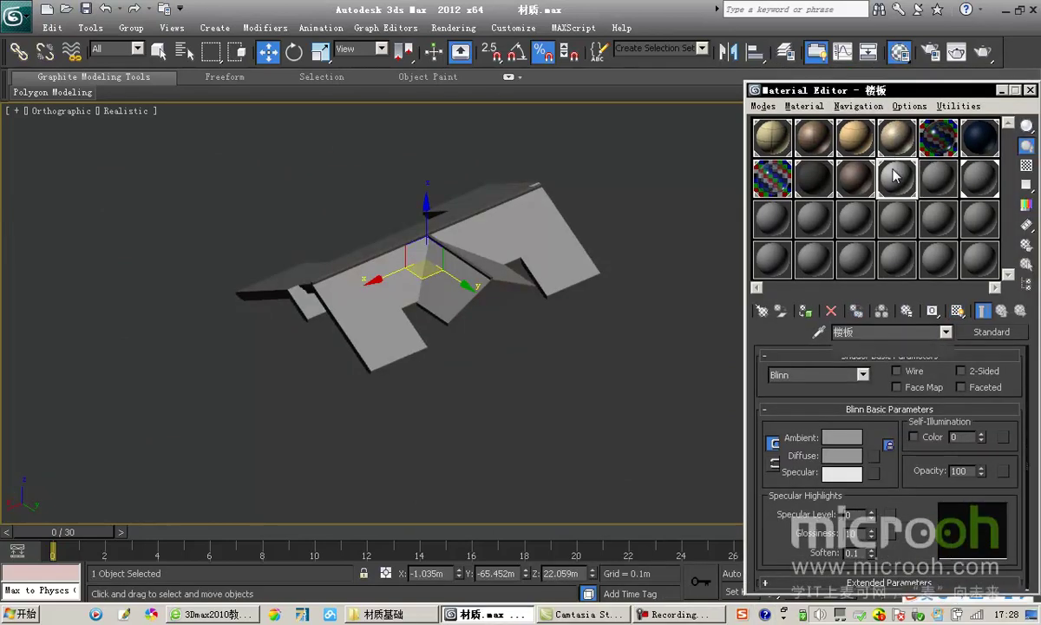
scroll(534, 258, down, 4)
scroll(546, 251, up, 2)
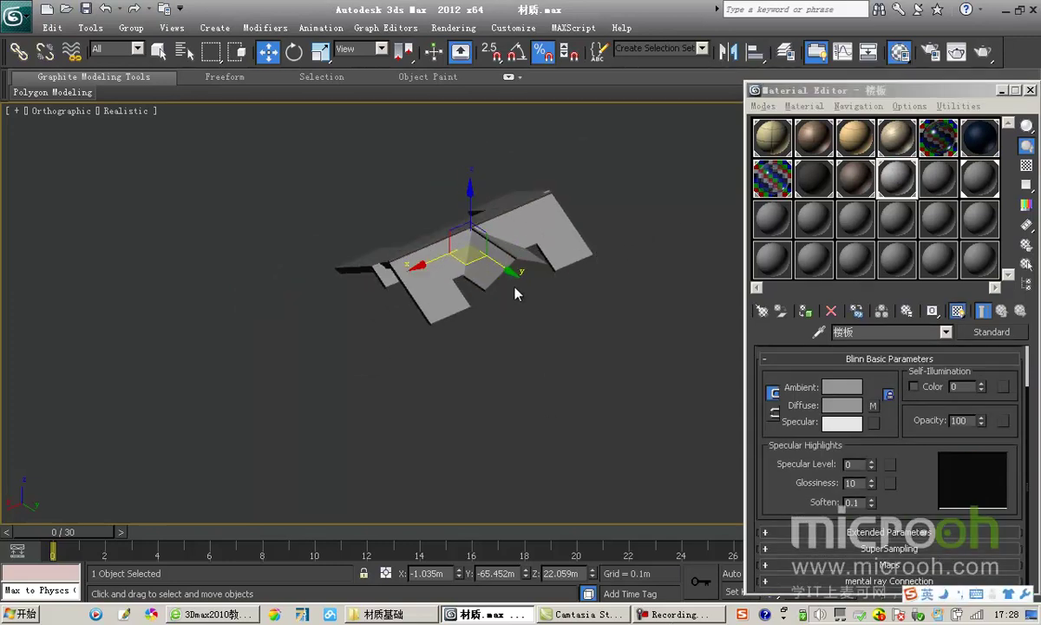
scroll(515, 292, up, 5)
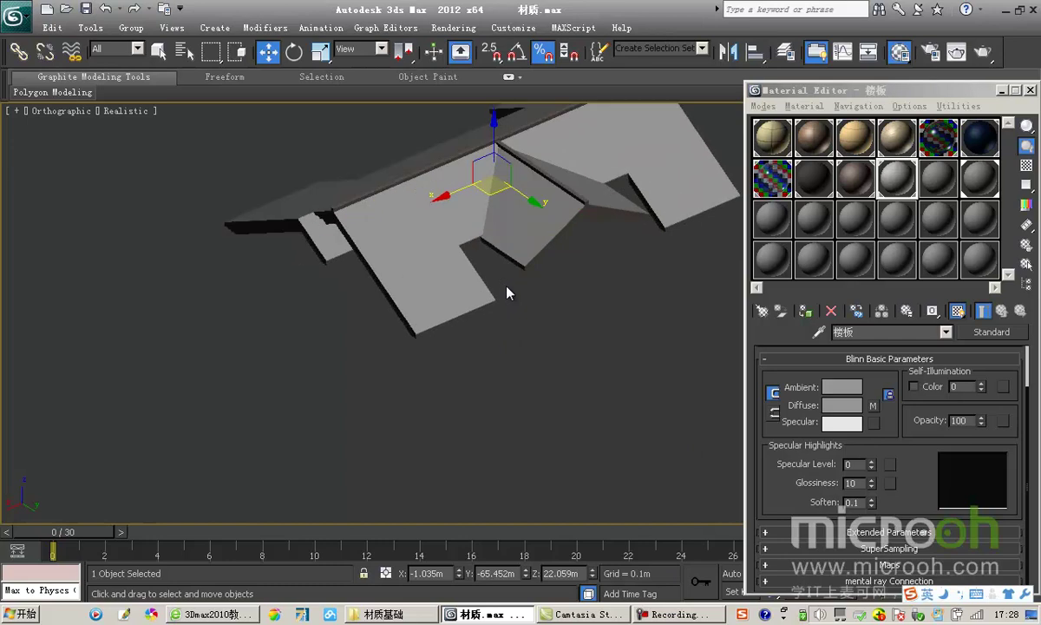
Step: Pick the roof's 瓦 material into the active sample slot, select the object using it and isolate that object
click(818, 332)
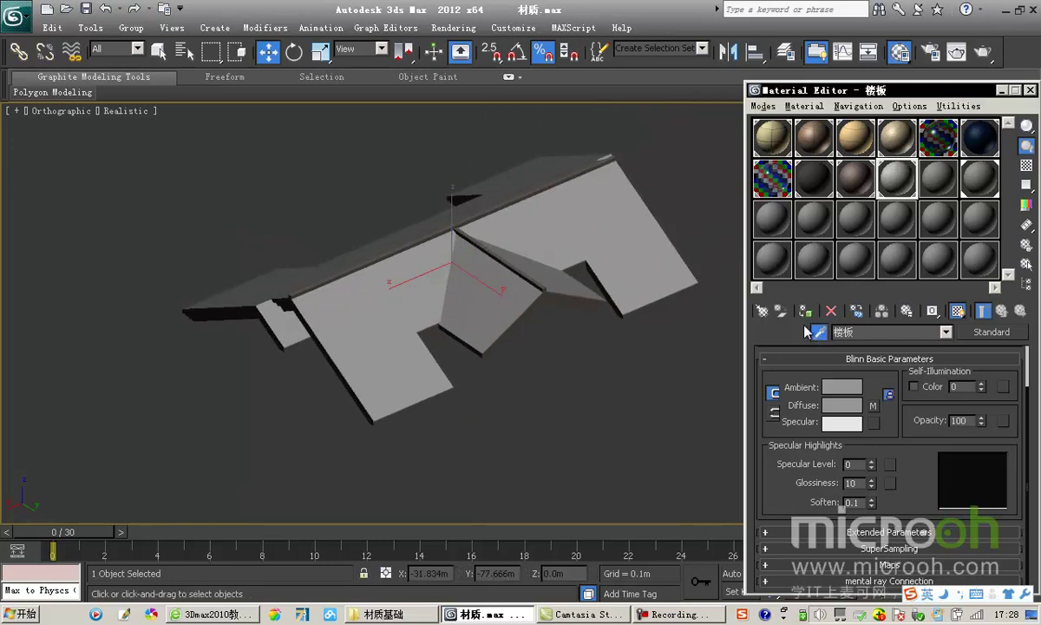
click(580, 208)
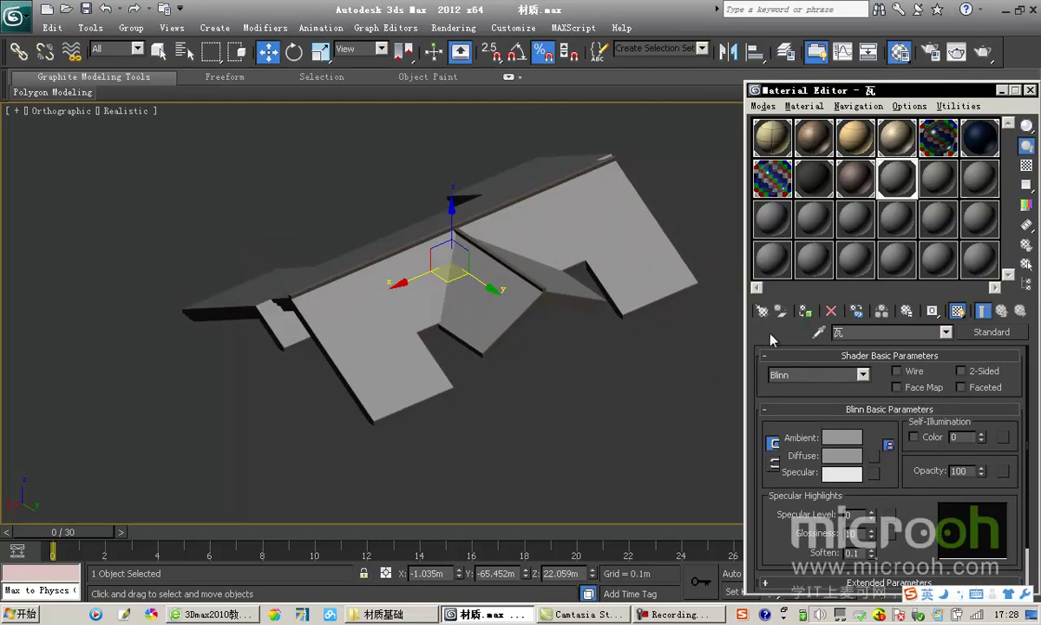
click(1027, 265)
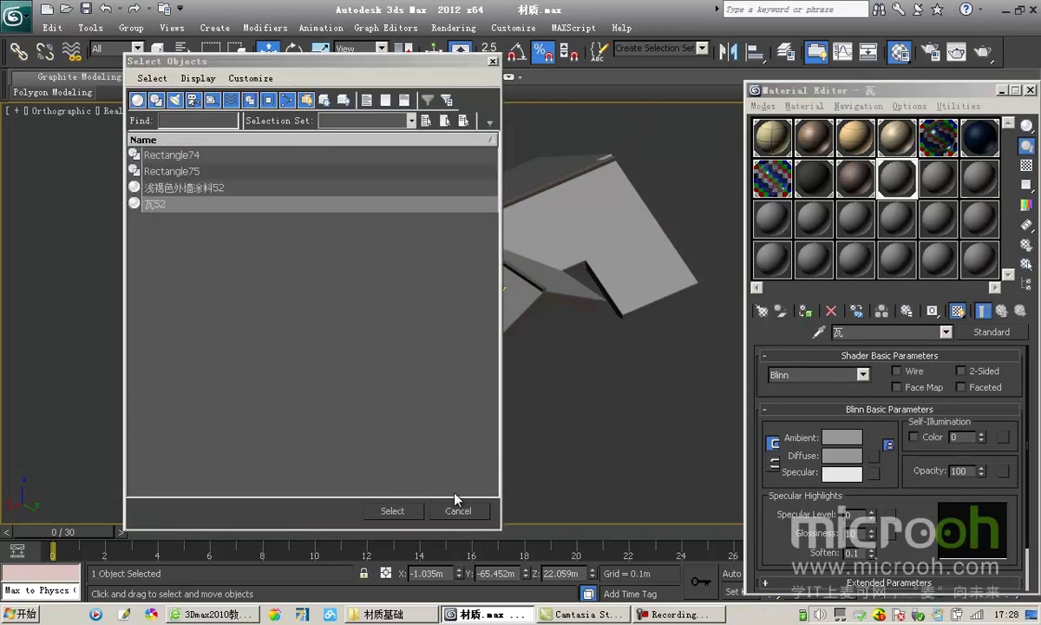
click(406, 510)
key(alt+q)
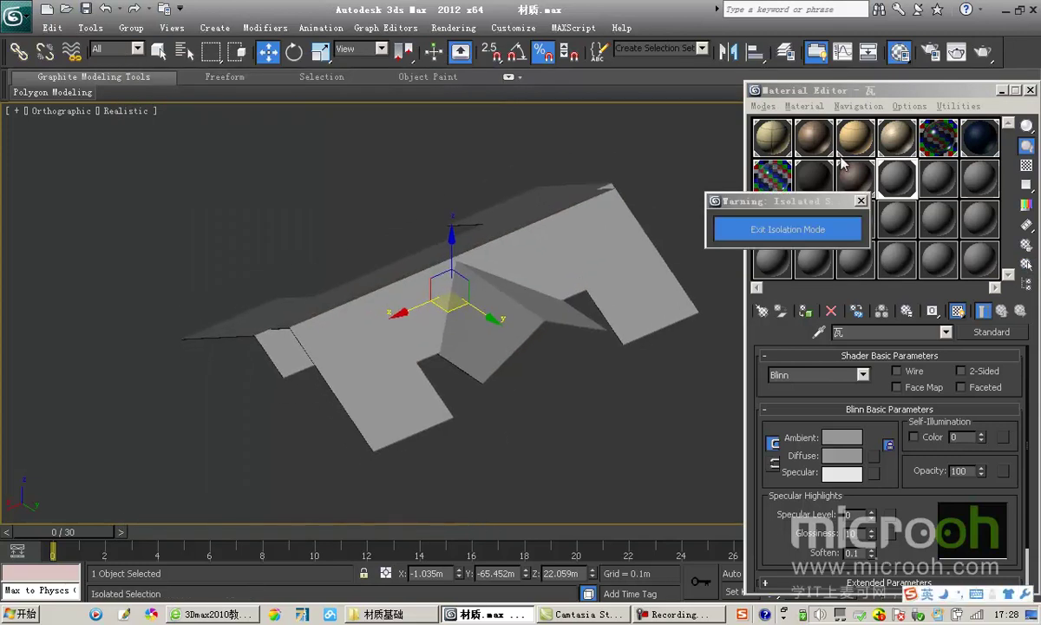
drag(815, 90, 769, 67)
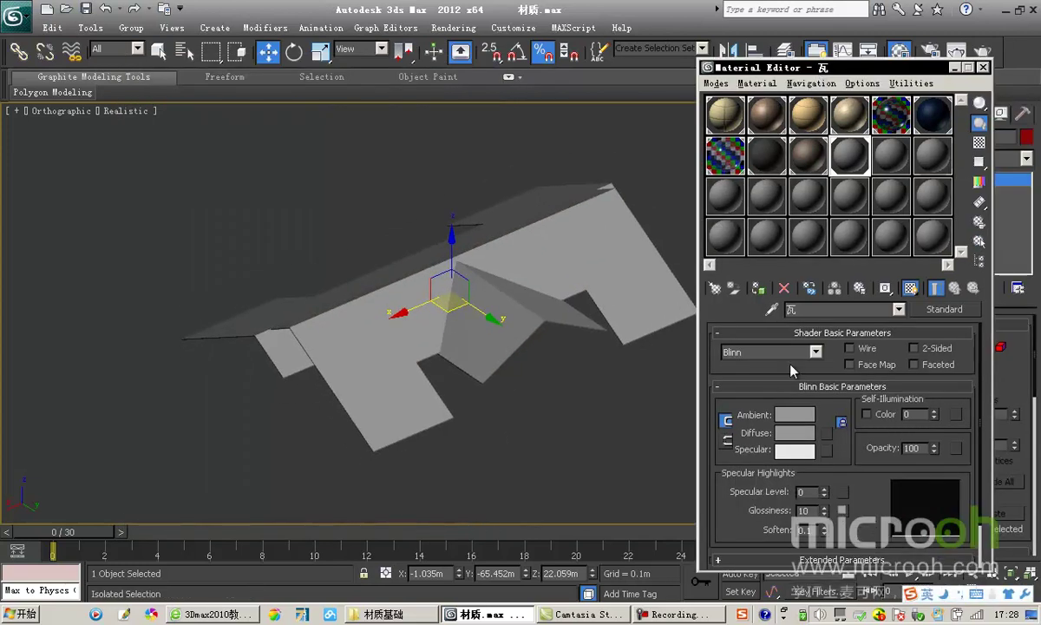
Step: Load the roof tile image 瓦片128 as the 瓦 material's diffuse bitmap and show it in the viewport
click(828, 433)
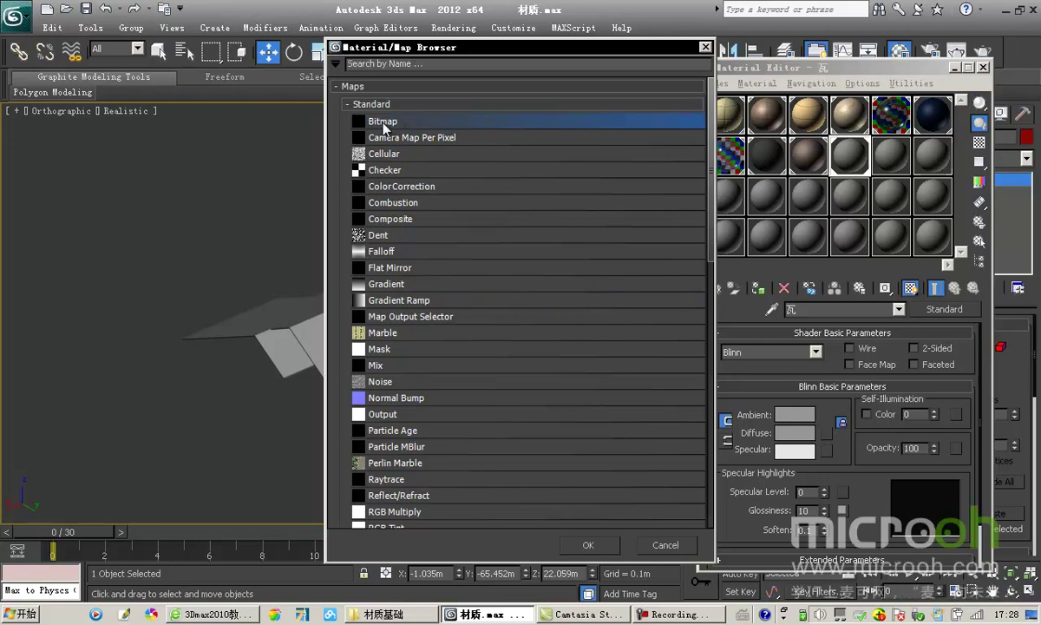
double_click(383, 124)
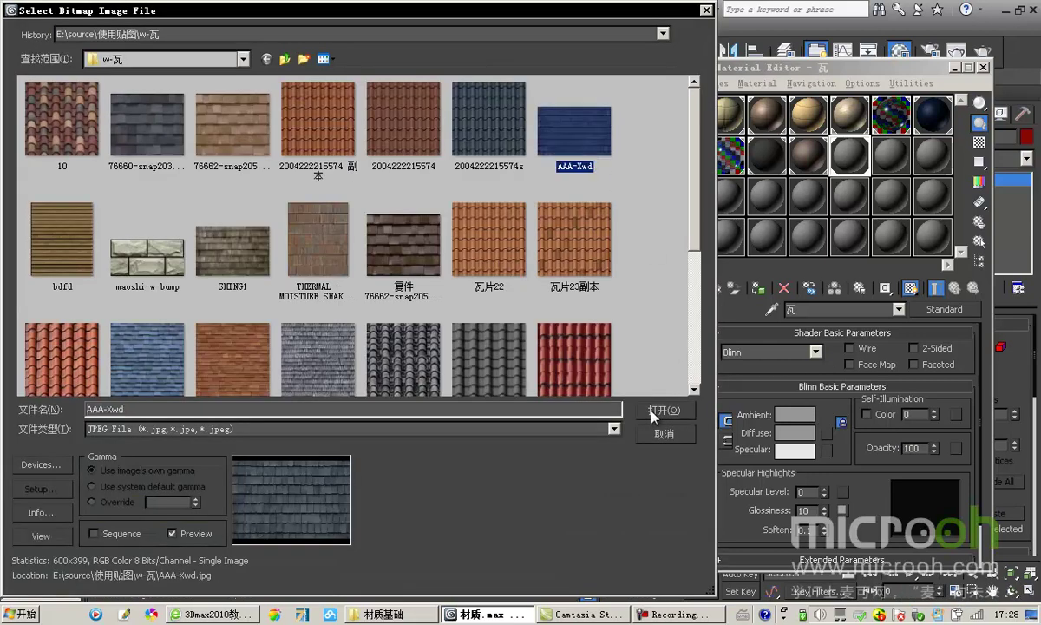
drag(696, 146, 699, 157)
scroll(685, 191, down, 5)
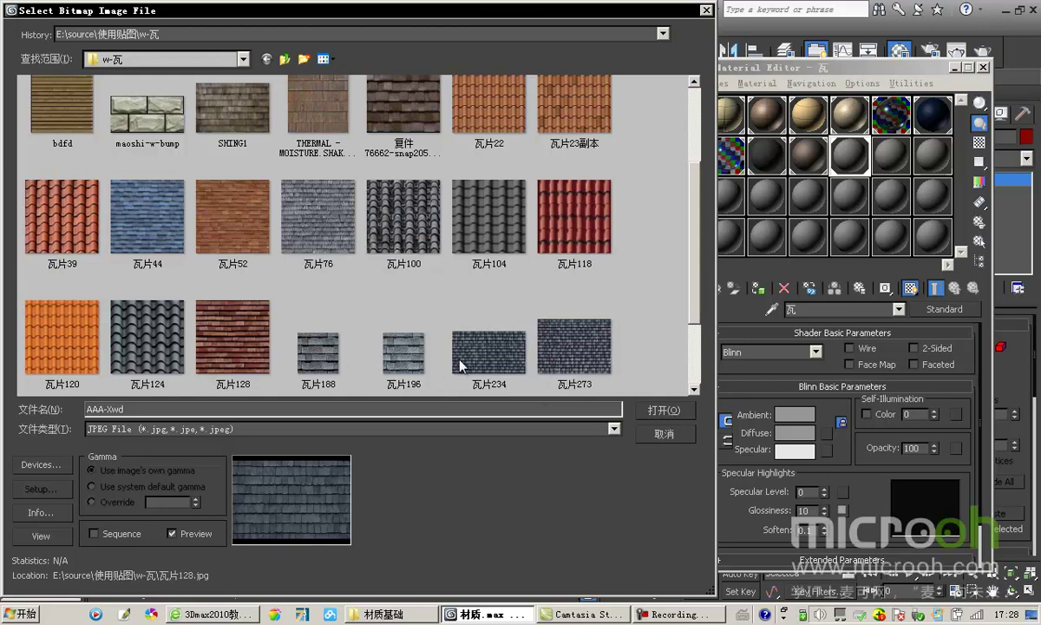
click(255, 352)
click(664, 410)
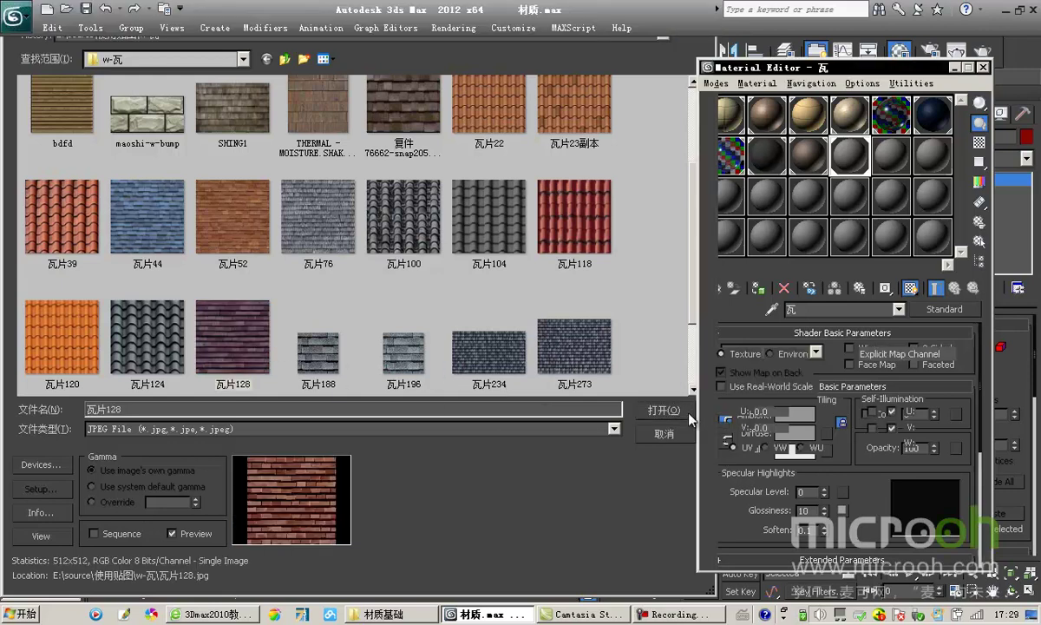
click(910, 288)
Step: Examine the size and direction of the tile rows on the main roof slopes and the central gable
scroll(408, 305, up, 5)
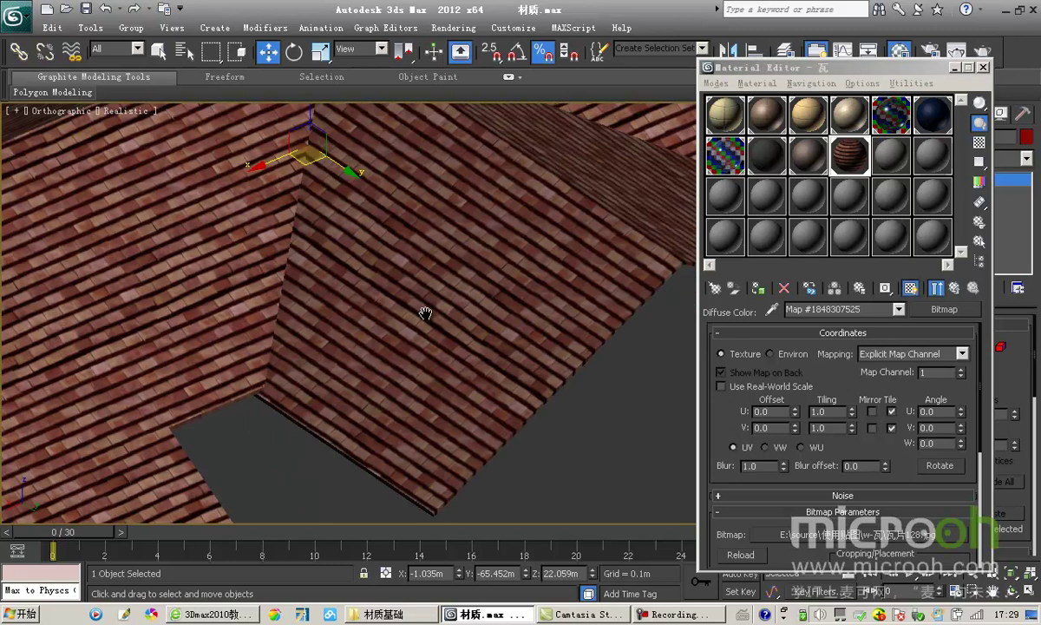
scroll(452, 324, down, 4)
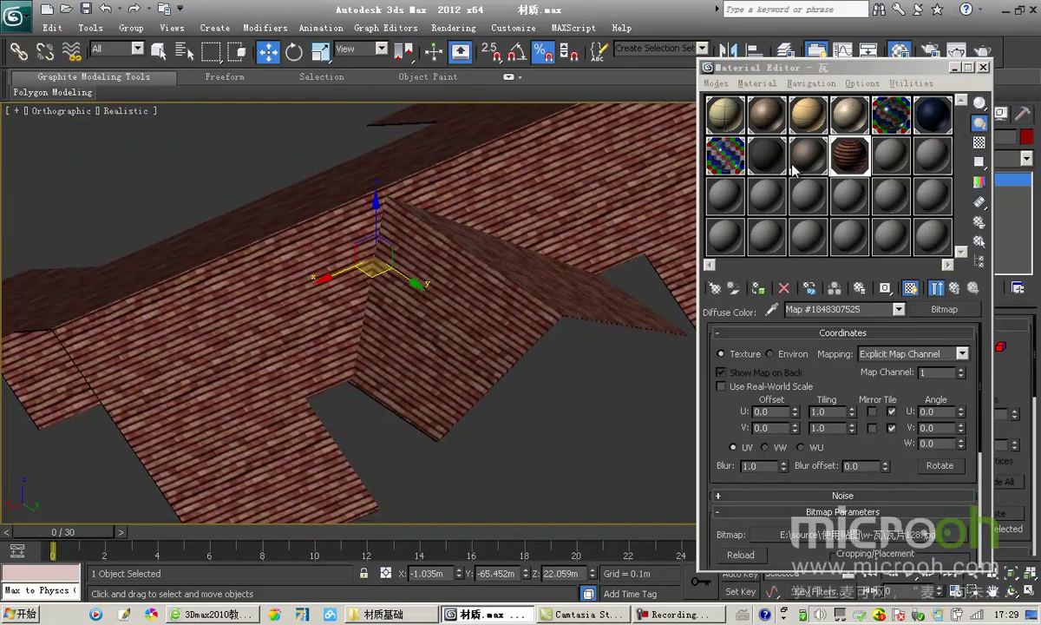
click(780, 73)
drag(780, 73, 707, 70)
scroll(434, 330, down, 5)
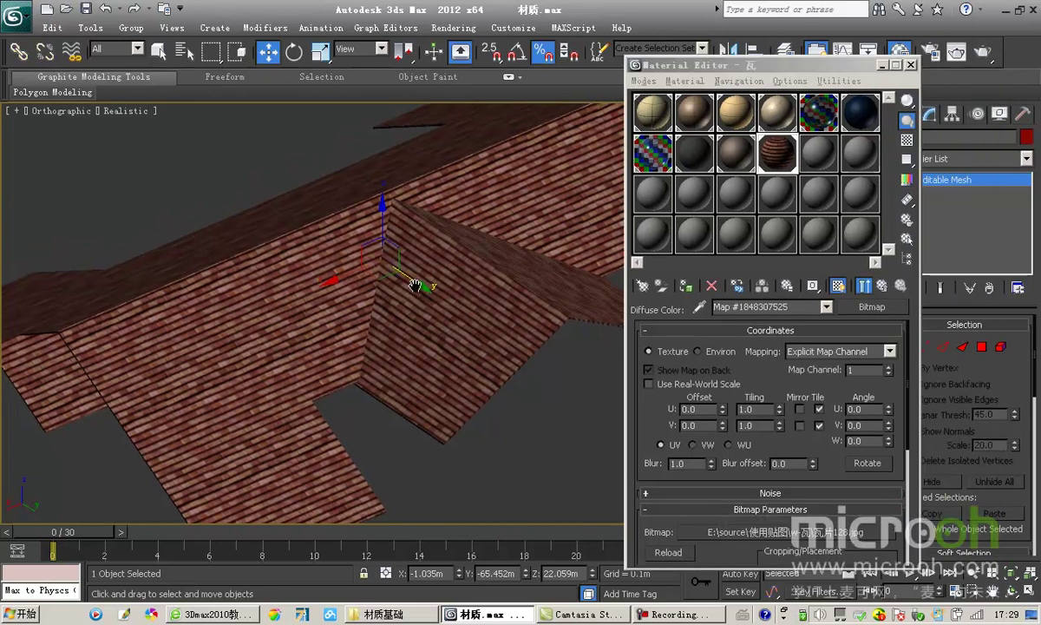
alt+middle_drag(456, 354, 393, 344)
scroll(394, 344, up, 5)
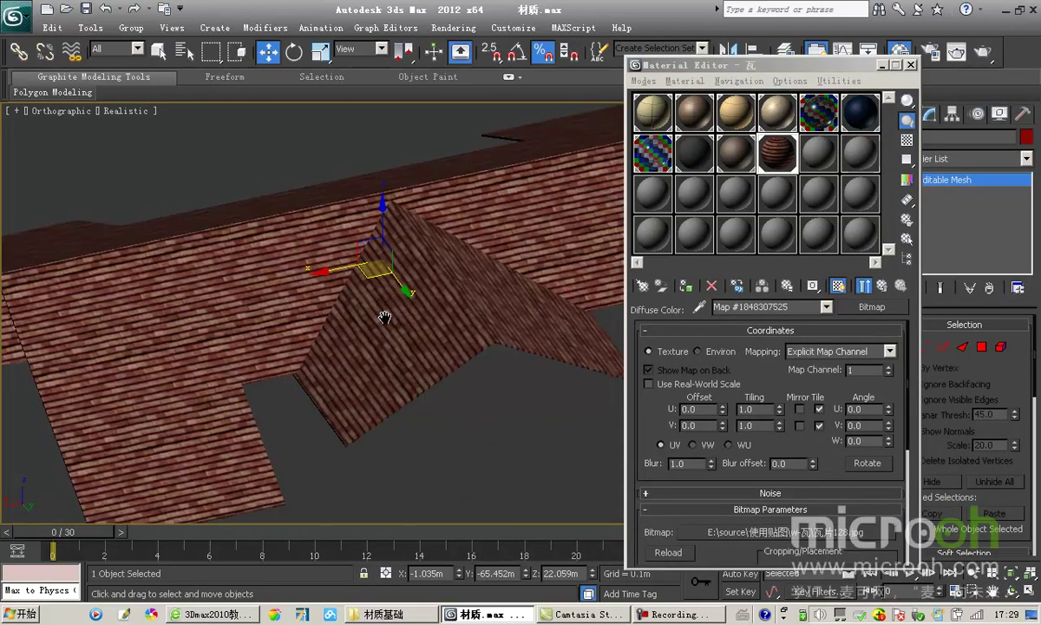
Step: Move the Material Editor off the modifier settings and add an object-space MapScaler modifier to the roof
drag(803, 71, 764, 70)
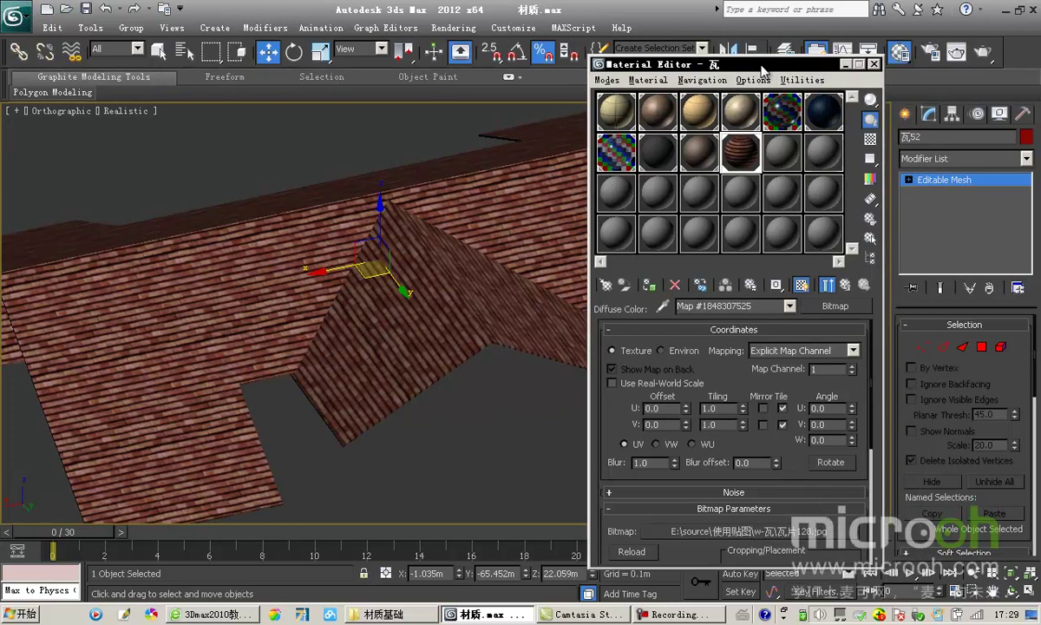
drag(698, 69, 675, 67)
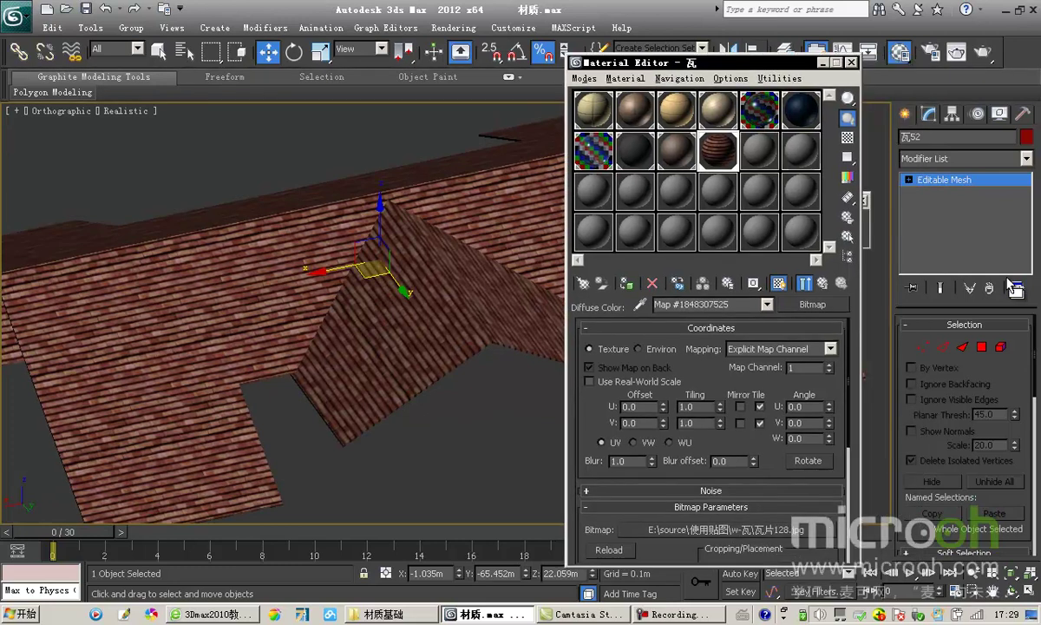
click(1027, 158)
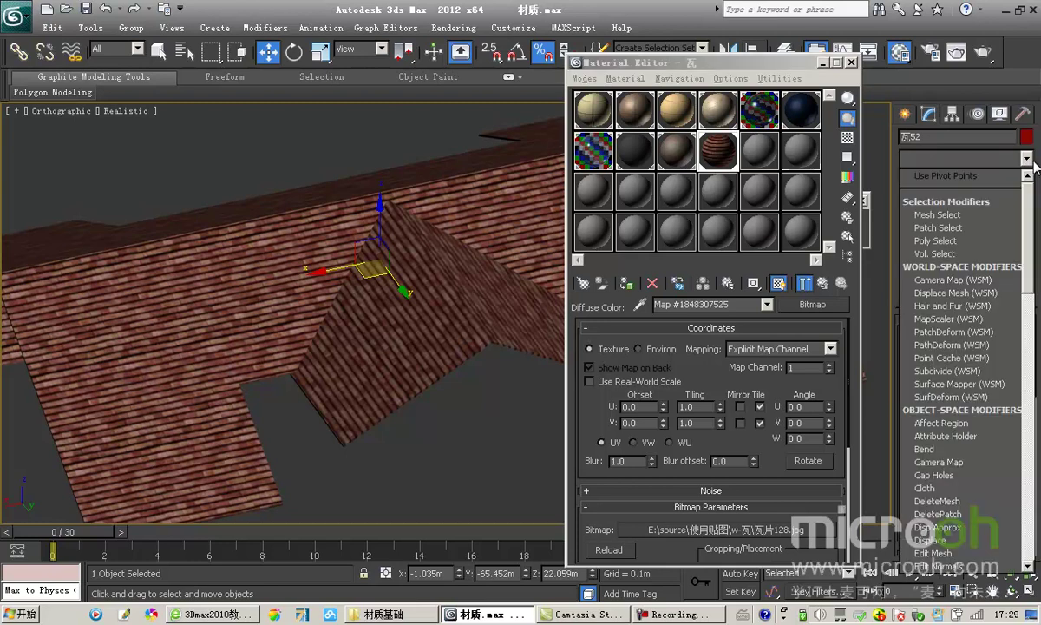
scroll(1035, 164, down, 1)
scroll(959, 170, down, 12)
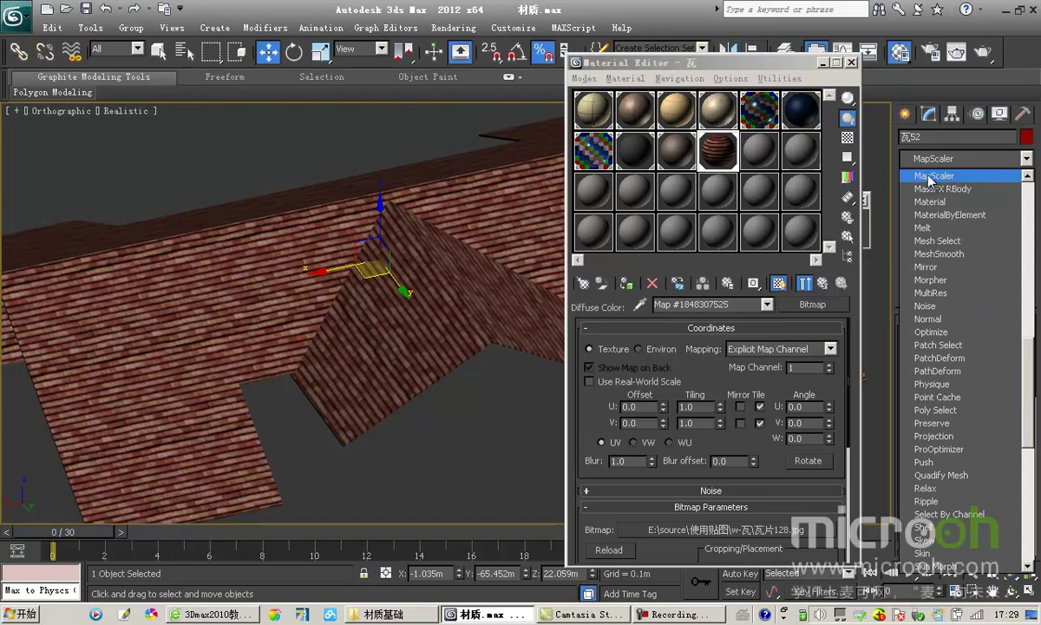
click(932, 176)
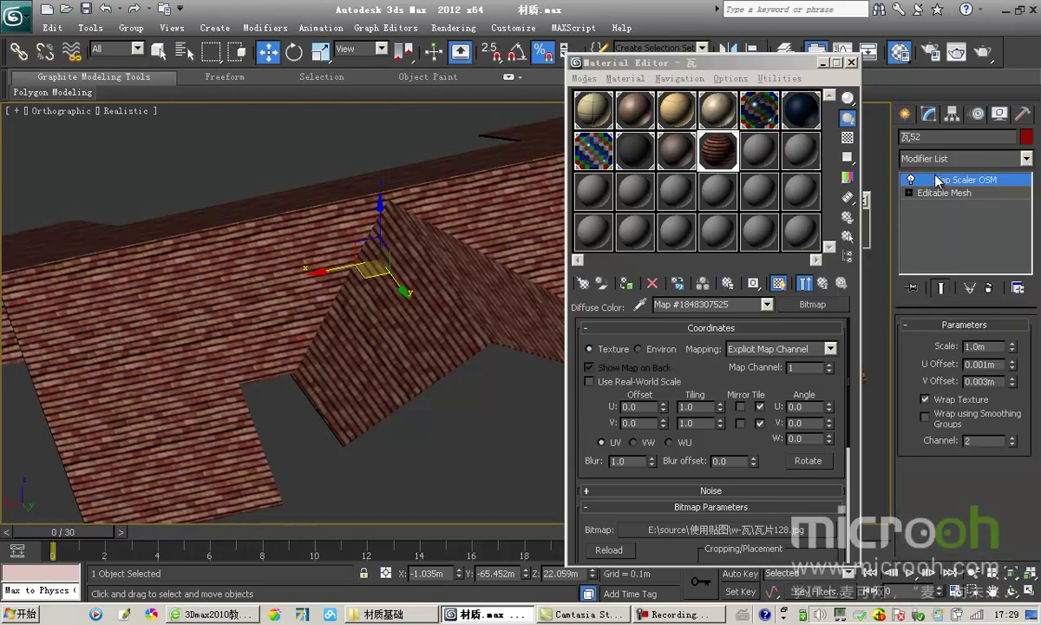
Step: Try the roof's Map Scaler on channel 1 with a scale of 2.56 m
middle_drag(276, 276, 290, 272)
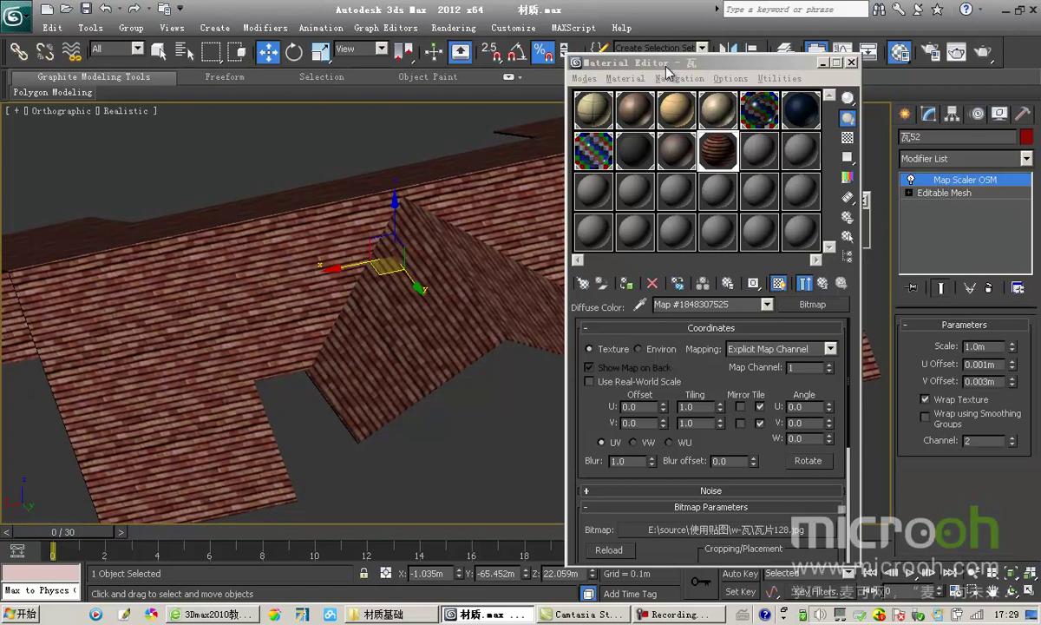
drag(668, 72, 708, 76)
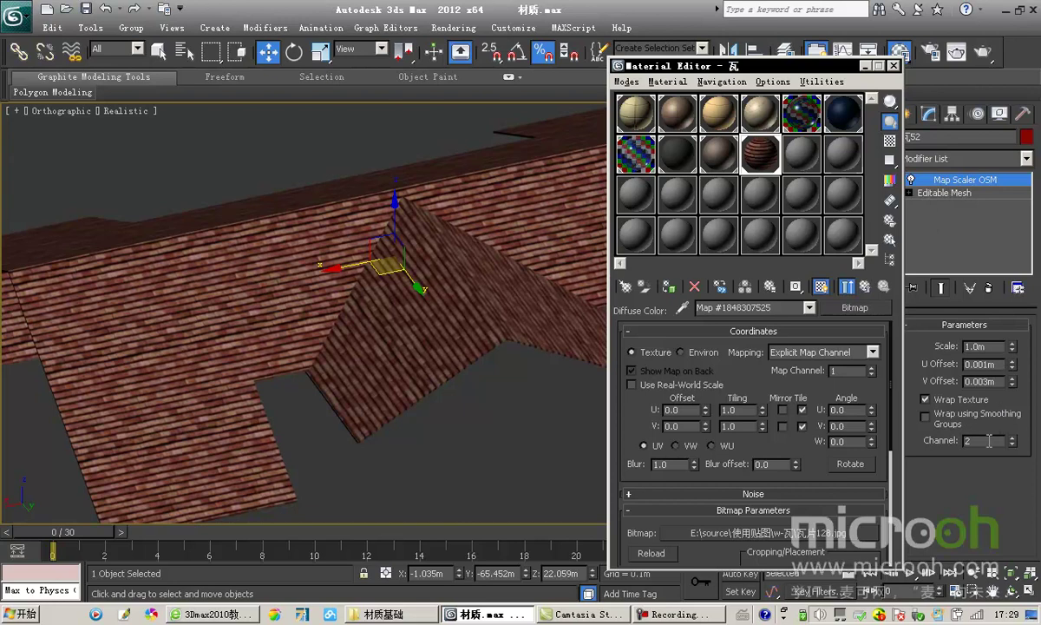
click(1011, 444)
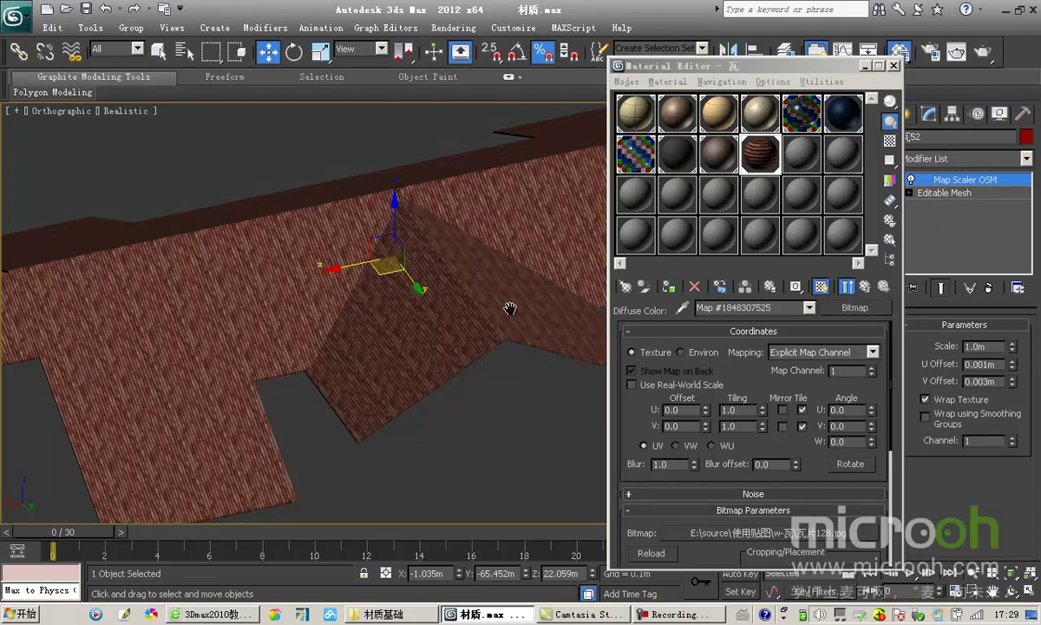
scroll(451, 277, up, 5)
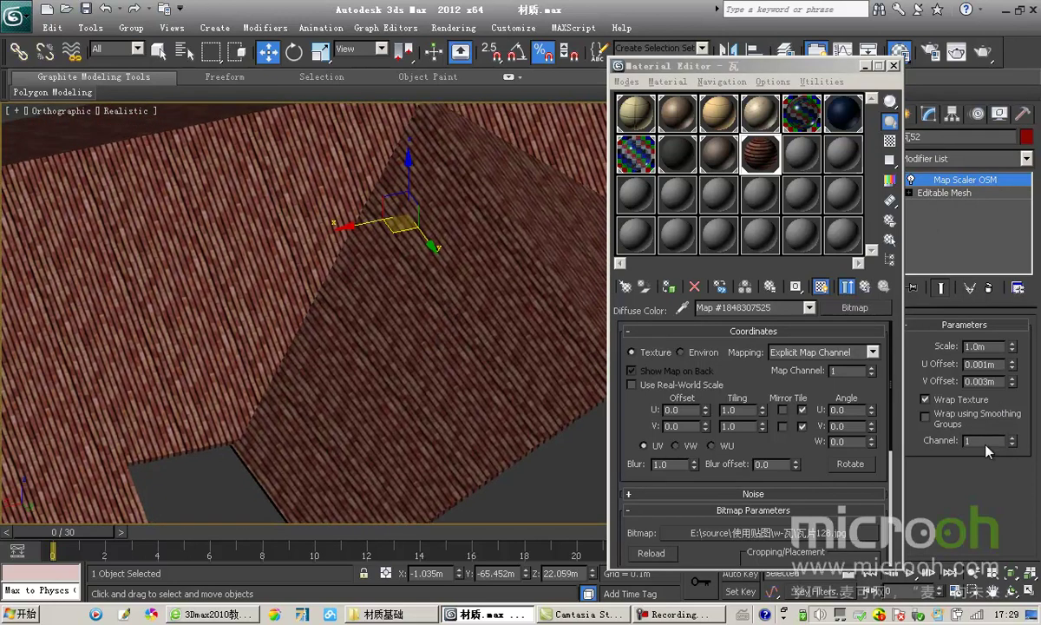
middle_drag(353, 256, 303, 306)
drag(1008, 347, 1039, 227)
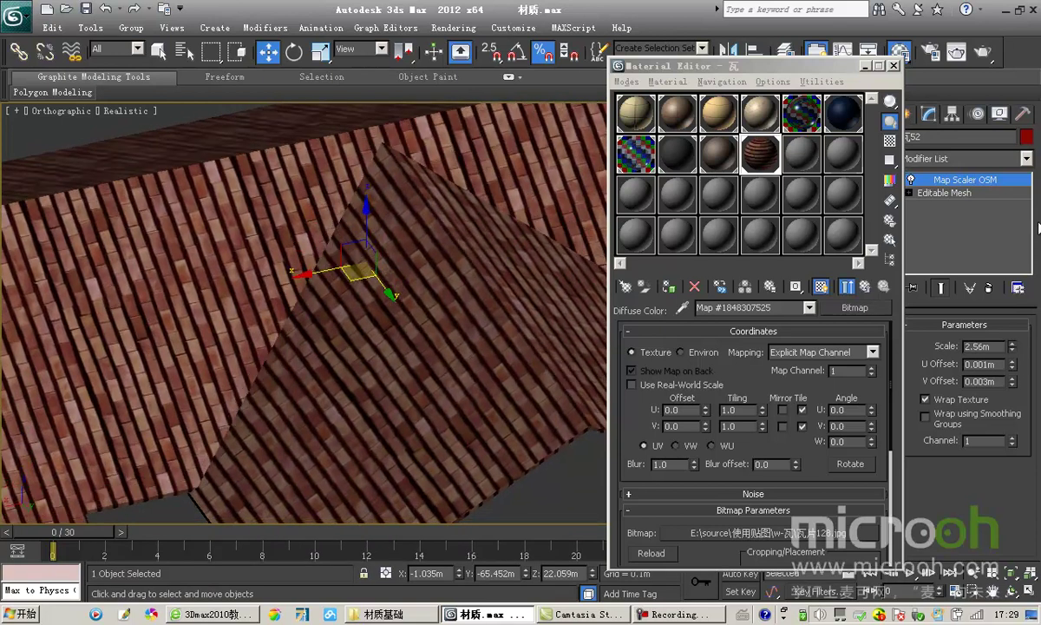
Step: Set the roof's Map Scaler to channel 2 with a scale of 2.816 m and check the whole tiled roof
click(1013, 438)
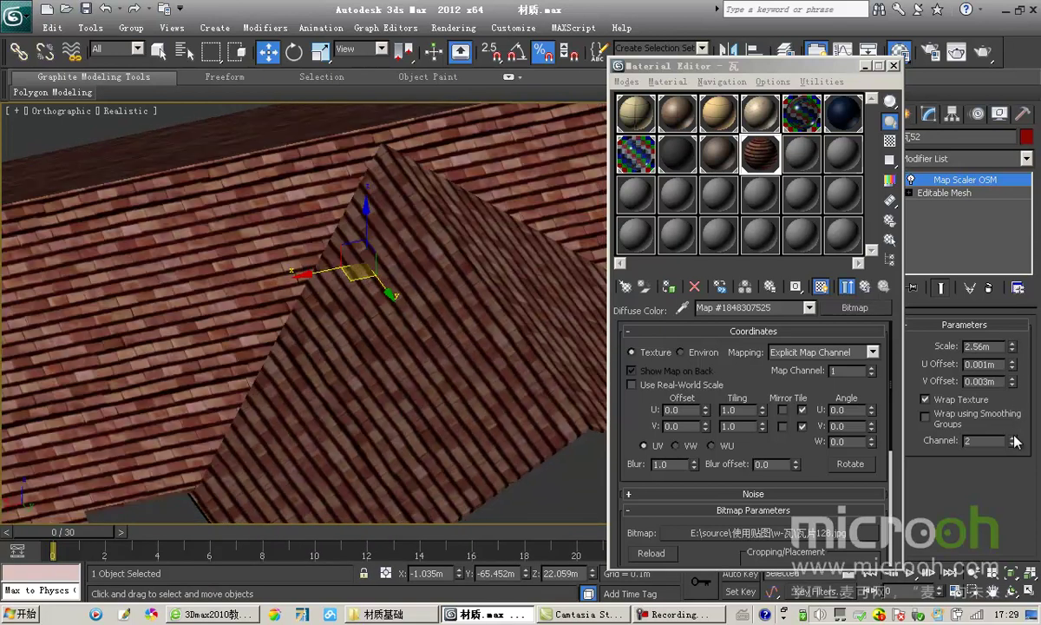
drag(1011, 348, 1012, 342)
scroll(376, 295, down, 5)
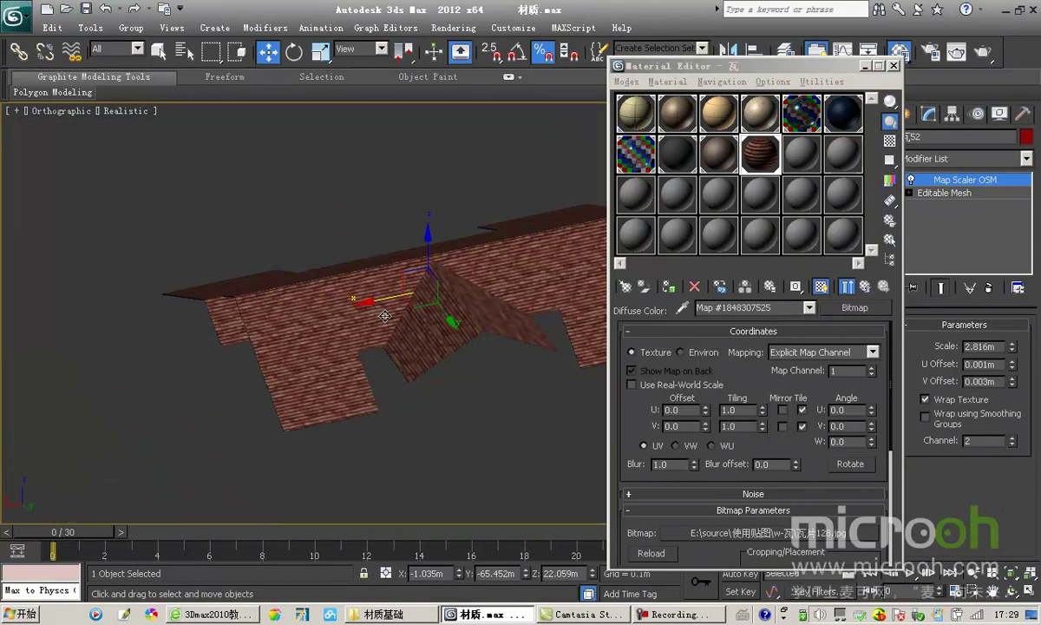
alt+middle_drag(378, 319, 385, 287)
Step: Return to the parent 瓦 material and set its specular level to 32 and glossiness to 19
click(719, 69)
drag(718, 70, 739, 92)
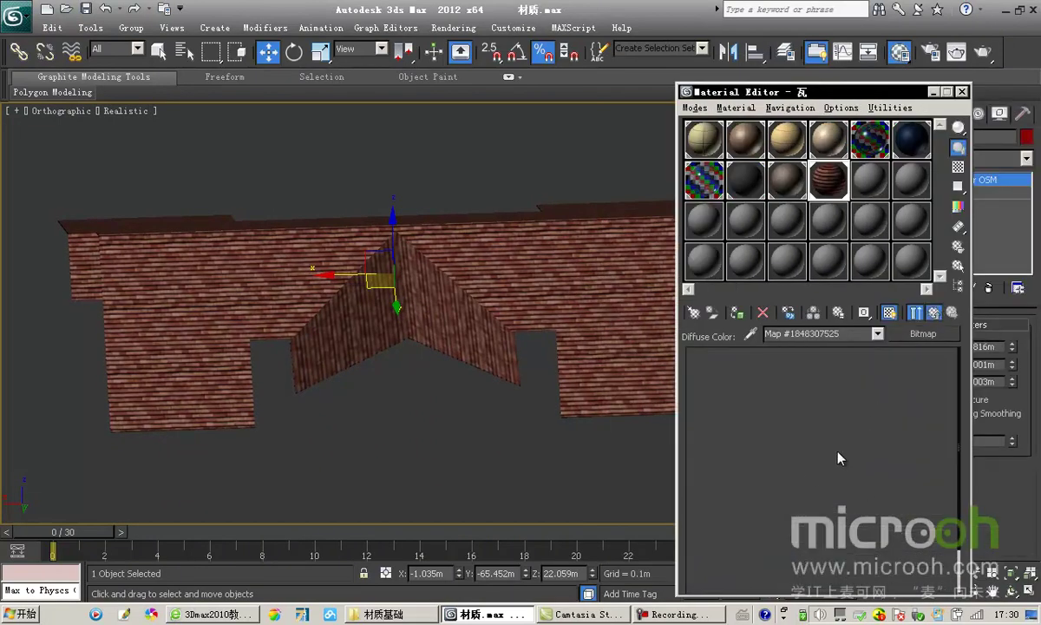
drag(818, 477, 823, 405)
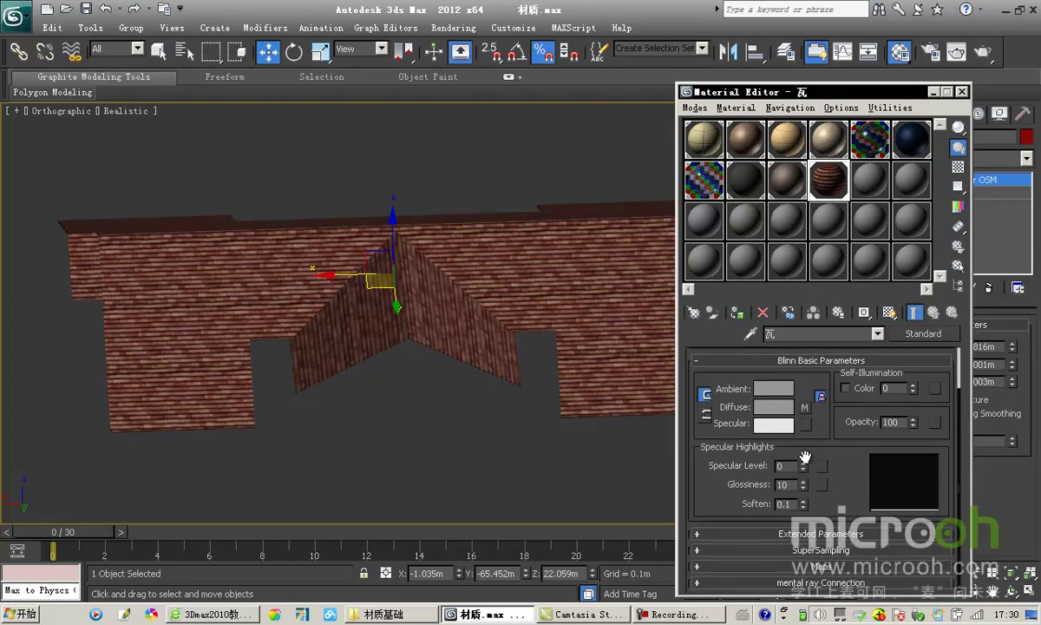
drag(802, 468, 802, 438)
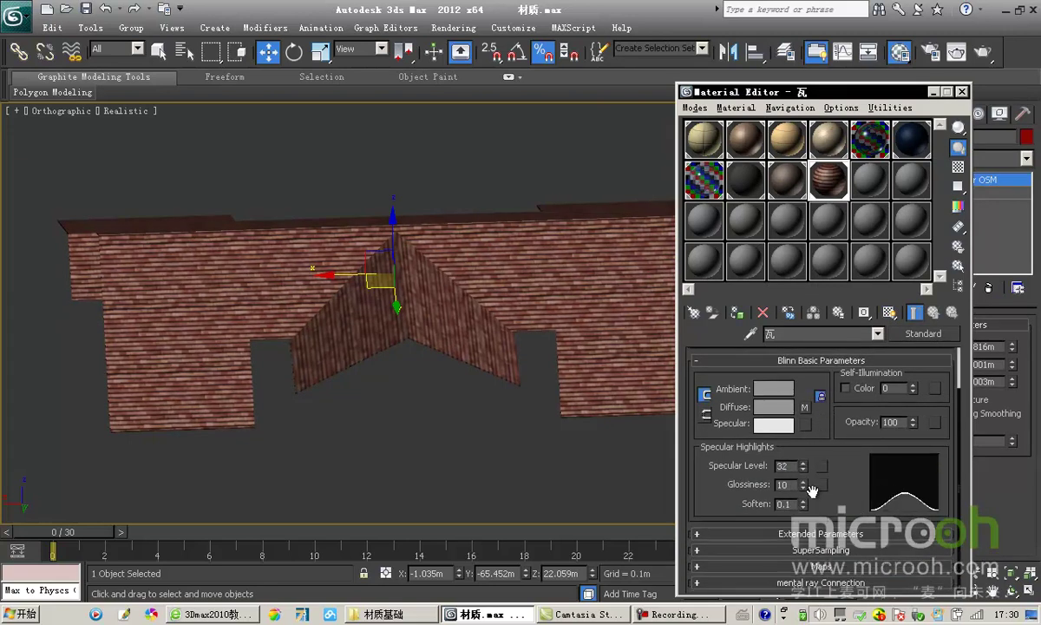
drag(804, 489, 804, 477)
Step: Exit isolation and inspect the textured roof together with its edge trim, with the Material Editor moved aside
drag(821, 95, 917, 95)
click(722, 228)
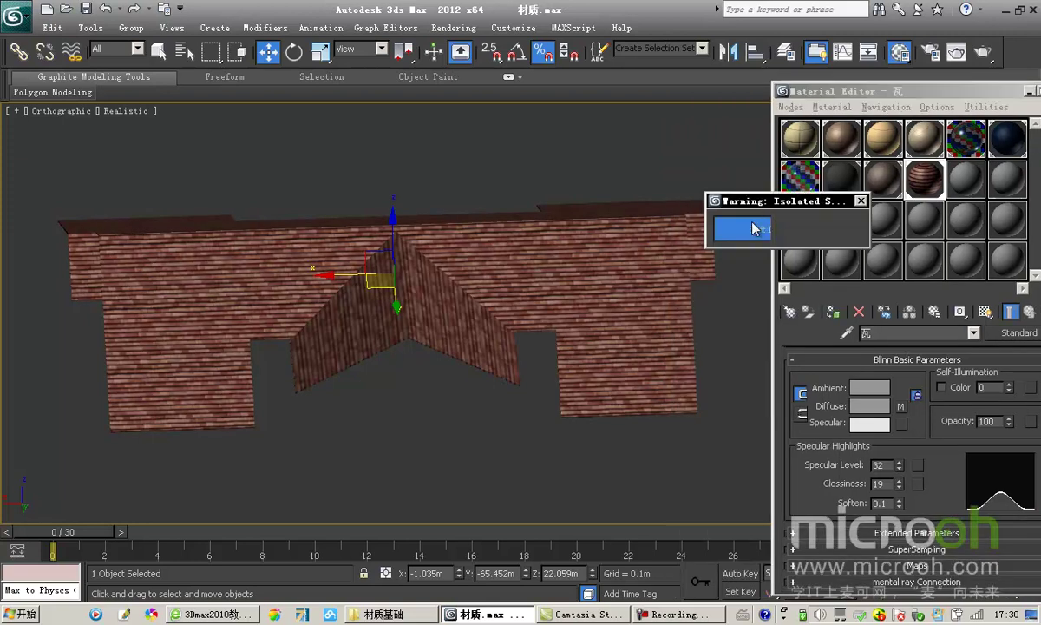
alt+middle_drag(445, 255, 511, 291)
scroll(464, 195, up, 4)
alt+middle_drag(459, 205, 464, 225)
scroll(468, 230, down, 5)
drag(796, 92, 926, 103)
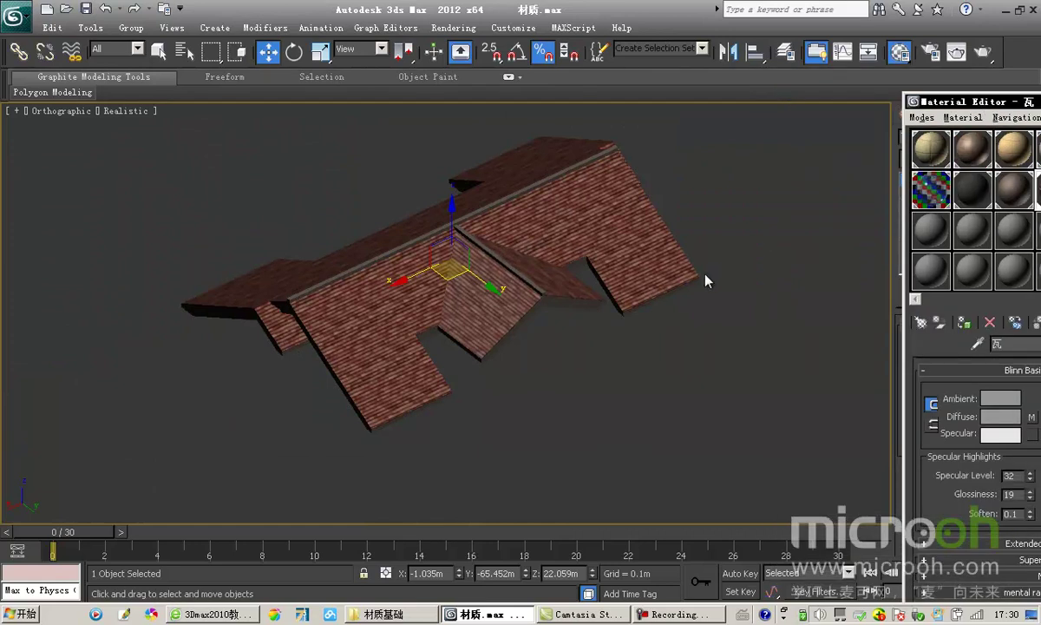
middle_drag(689, 273, 626, 267)
scroll(753, 280, down, 2)
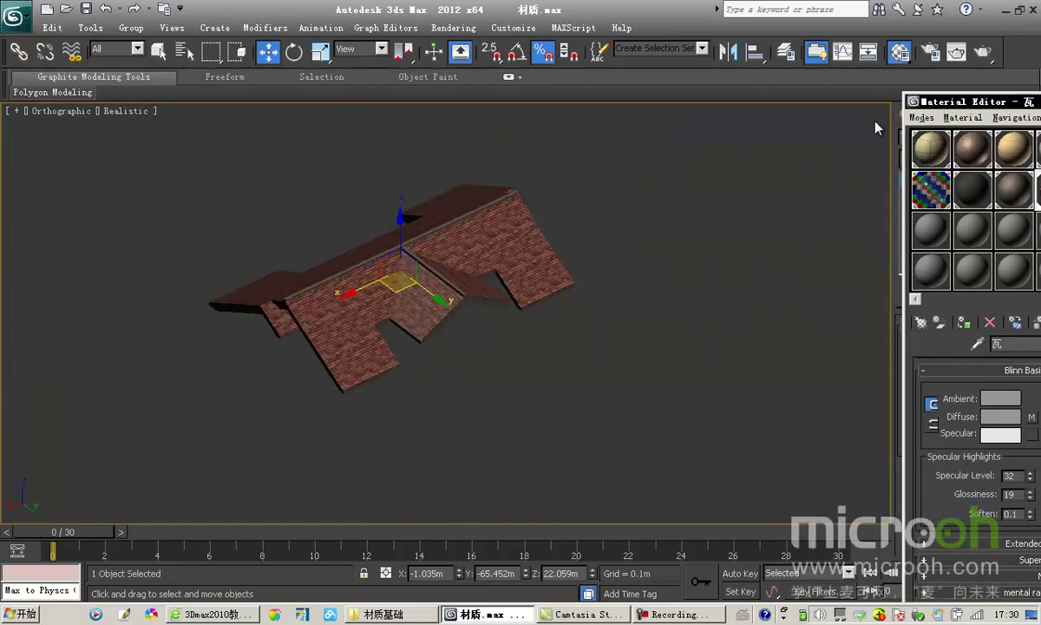
Step: Bring the Material Editor back beside the viewport and unhide the rest of the building
drag(954, 101, 671, 158)
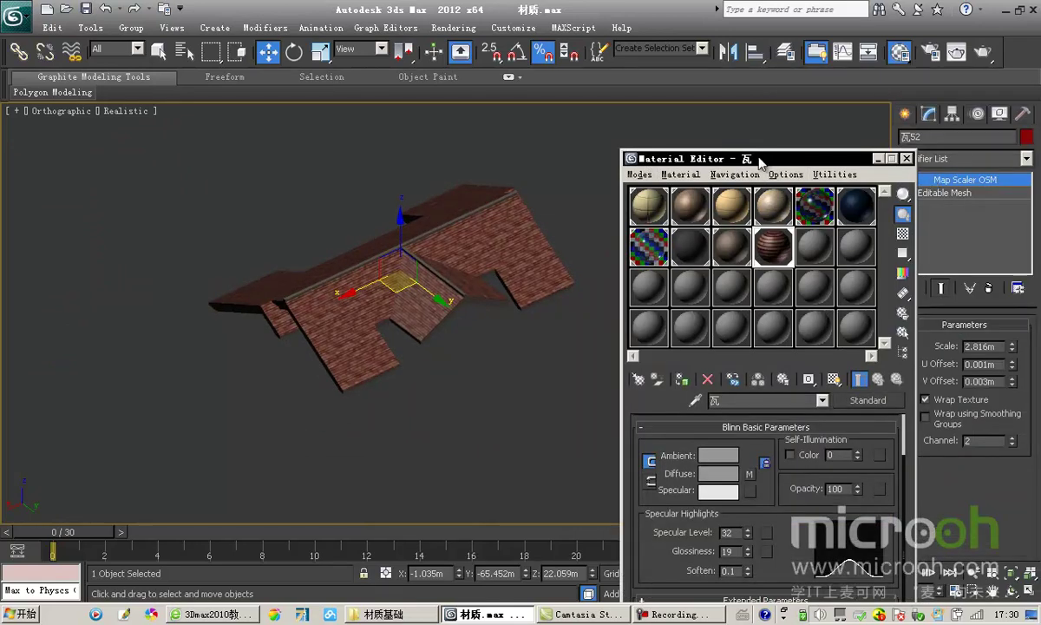
drag(898, 78, 899, 76)
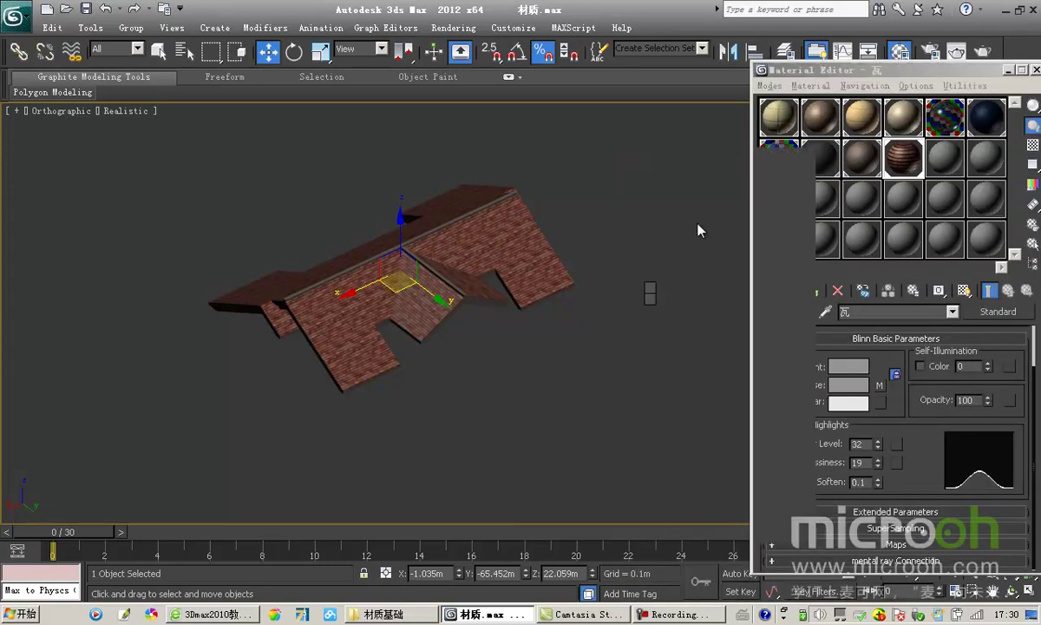
scroll(541, 294, up, 4)
scroll(466, 281, up, 4)
middle_drag(458, 292, 476, 325)
Step: Show the 浅褐色小方砖 material's map in the viewport and inspect the wall textures up close
click(820, 118)
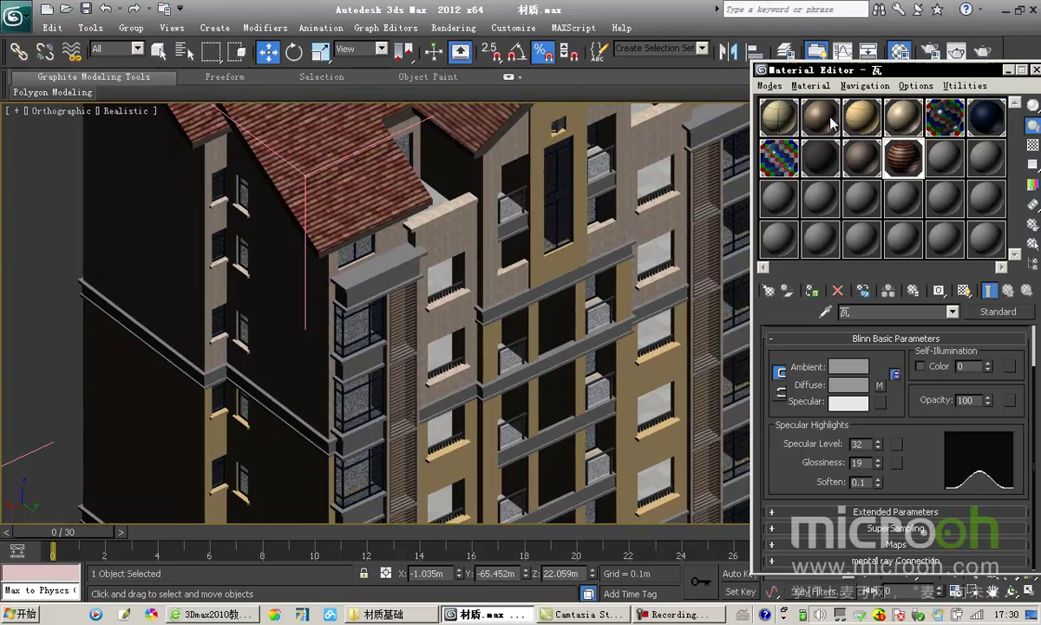
click(964, 291)
middle_drag(445, 229, 415, 213)
scroll(462, 228, down, 2)
alt+middle_drag(481, 263, 342, 227)
scroll(498, 315, up, 5)
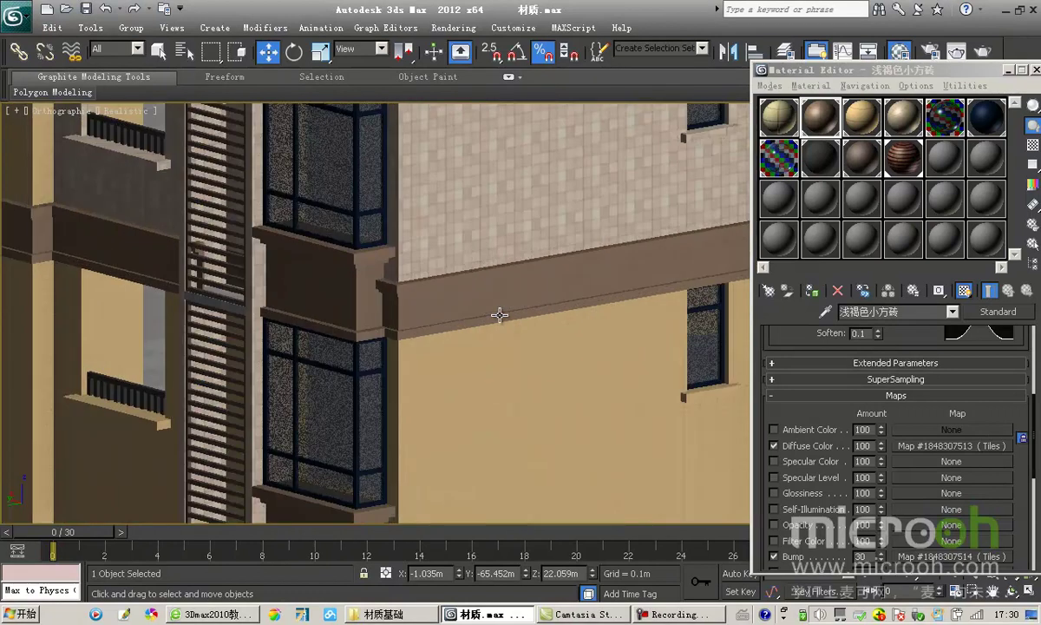
scroll(497, 311, down, 8)
scroll(488, 340, up, 8)
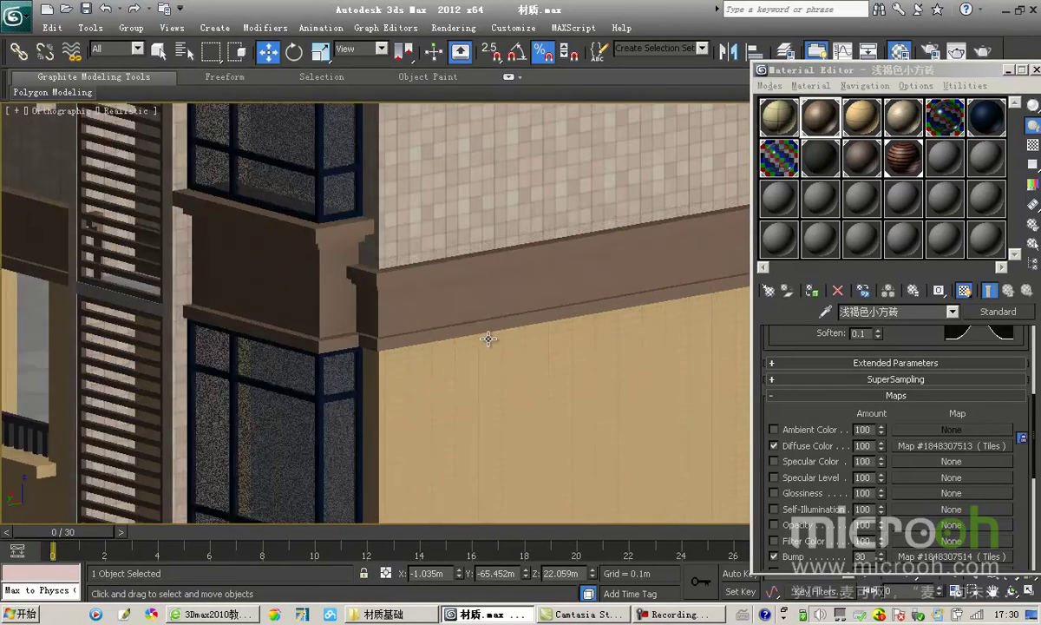
scroll(489, 286, down, 10)
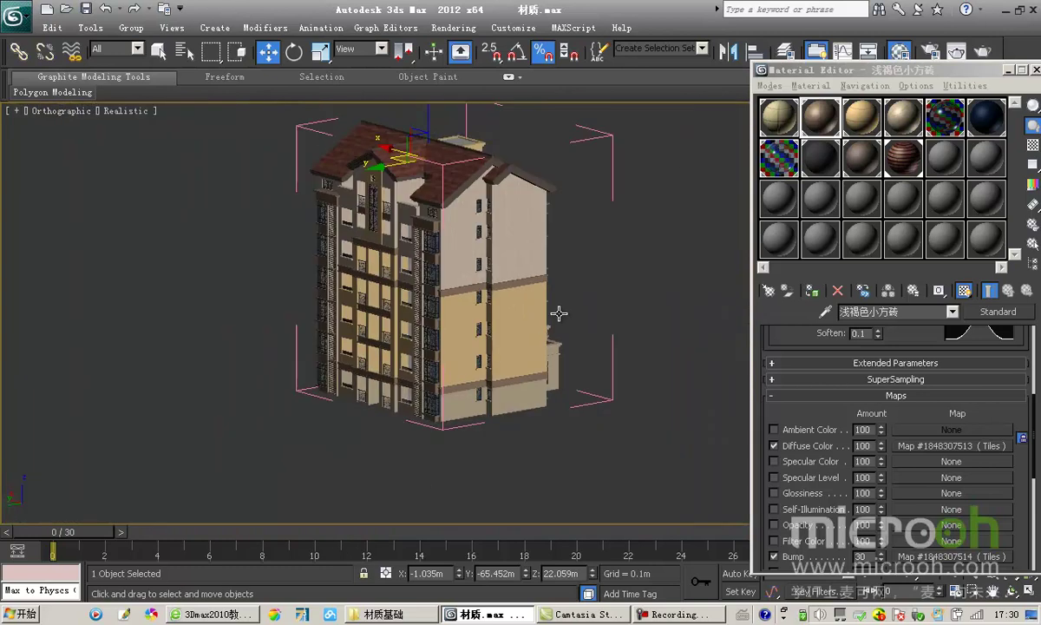
Step: Render the whole building from the Orthographic view and inspect the rendered image
alt+middle_drag(559, 313, 677, 328)
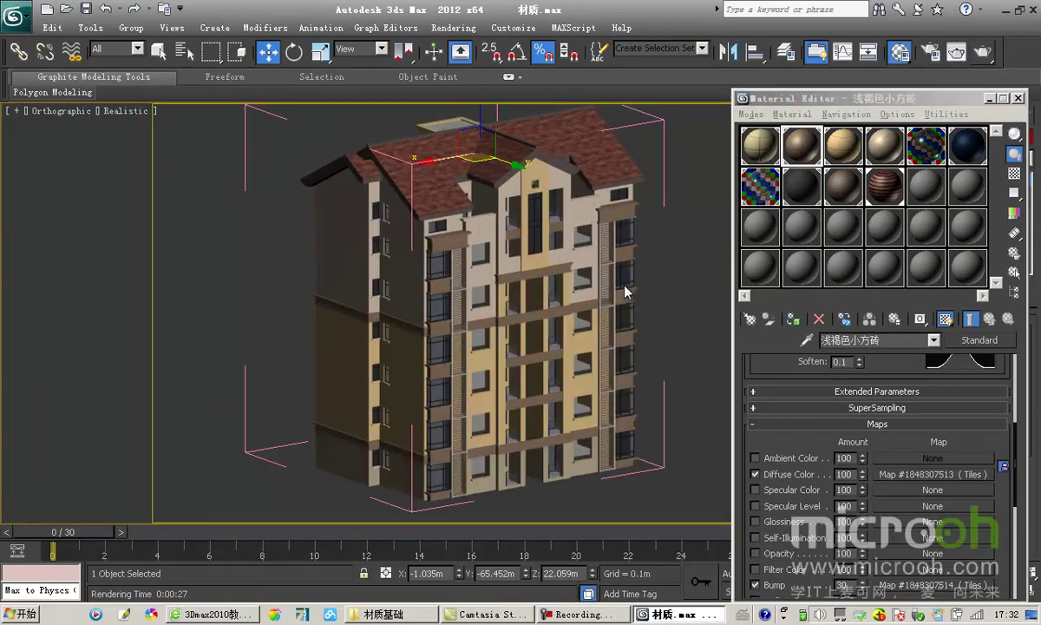
key(F9)
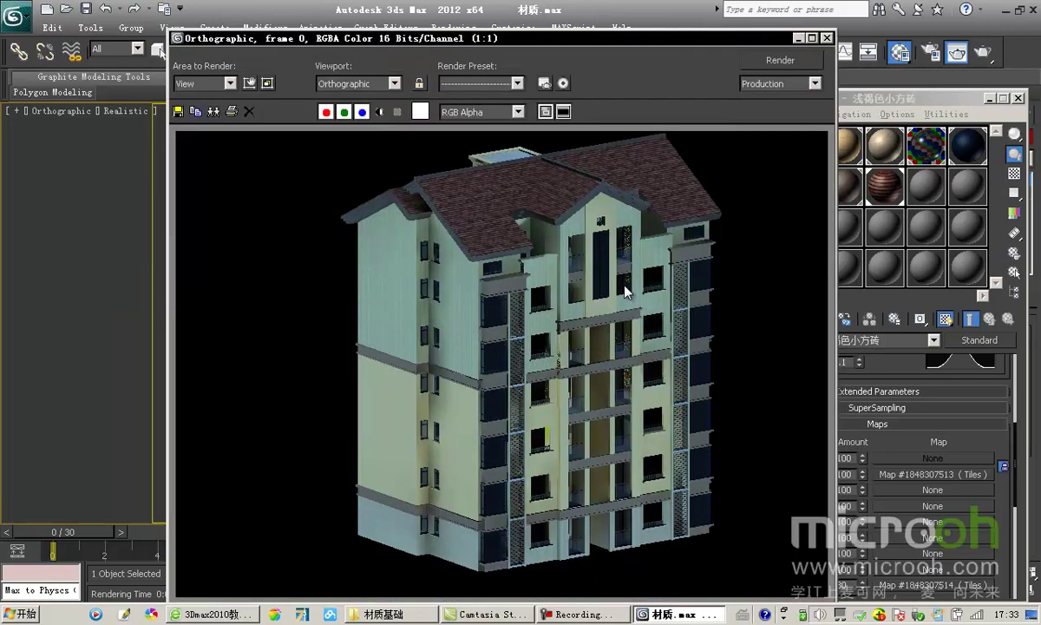
scroll(624, 291, up, 3)
scroll(624, 292, down, 5)
scroll(624, 292, up, 1)
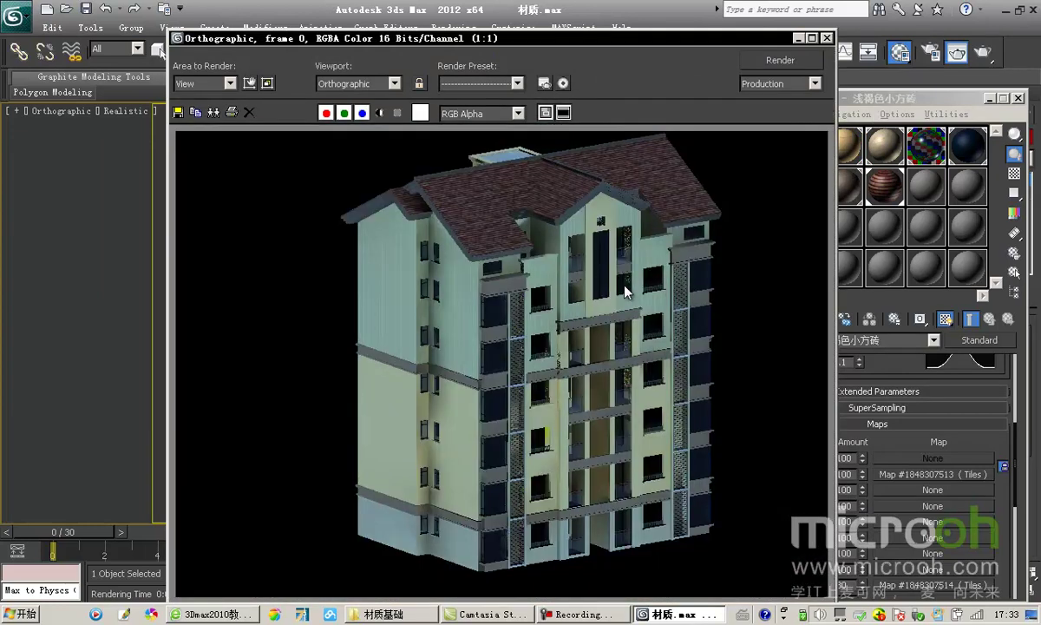